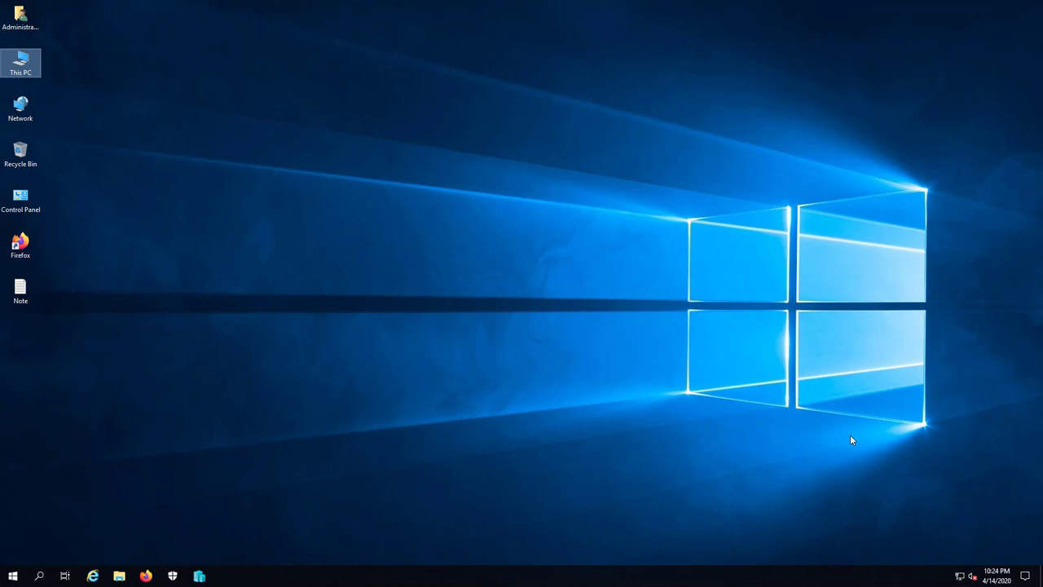
- Open the 5_ntfs_permission.png diagram from VHD (E:)\MCSA2019_MAP in Paint
{"action": "double_click", "coordinate": [29, 72]}
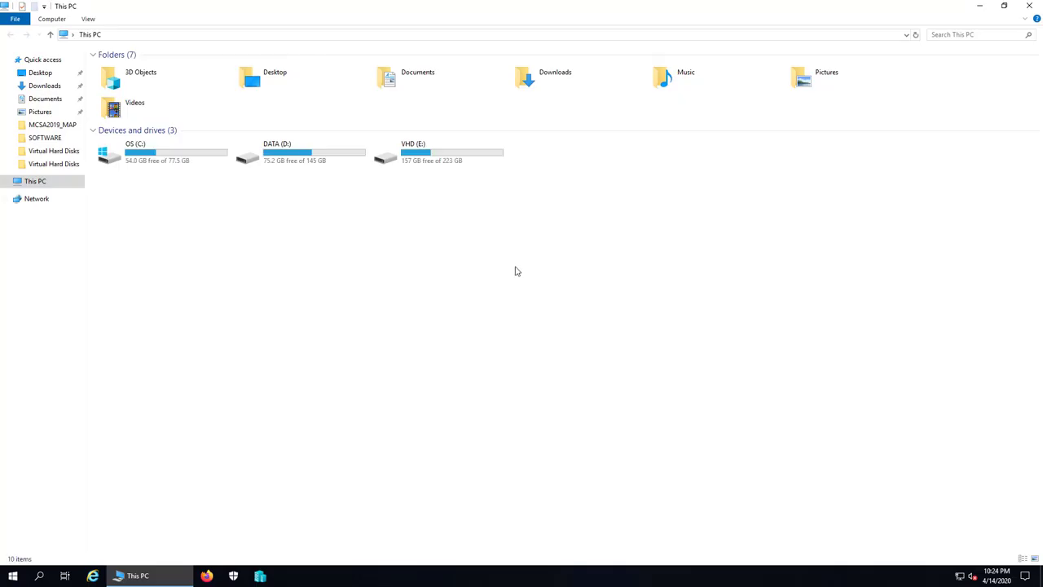
{"action": "double_click", "coordinate": [427, 161]}
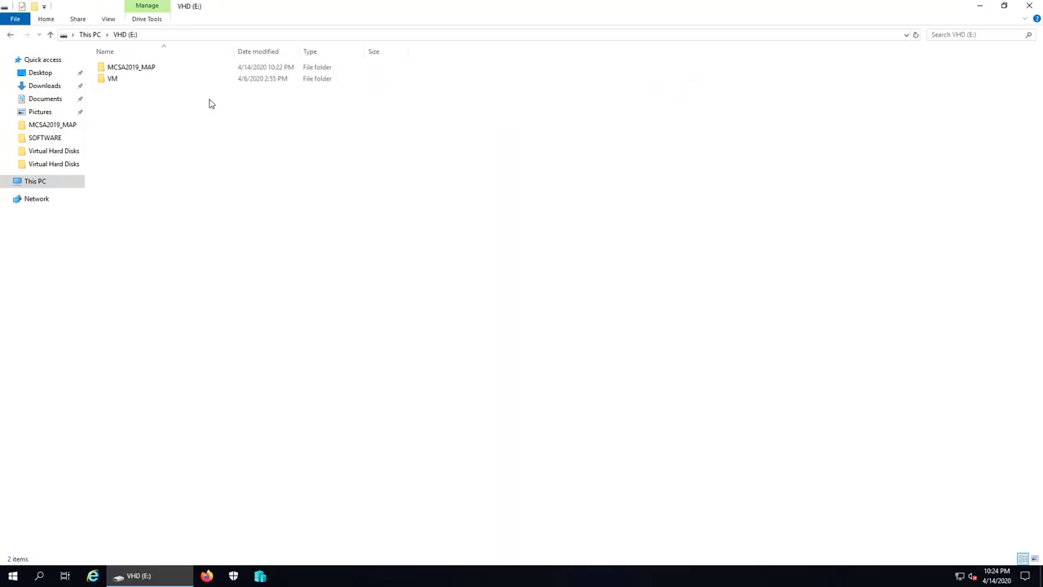
{"action": "double_click", "coordinate": [135, 69]}
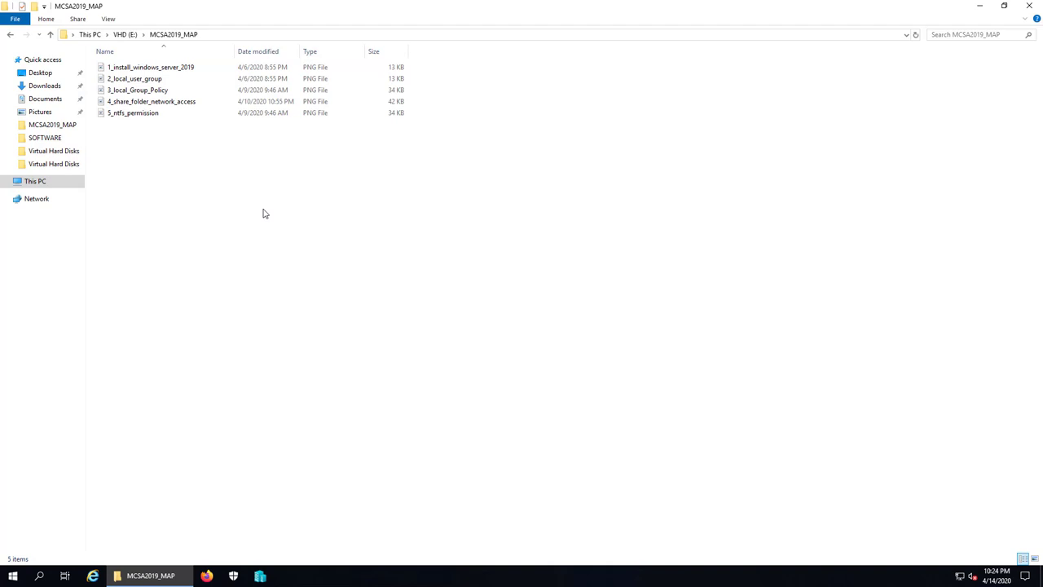
{"action": "double_click", "coordinate": [139, 114]}
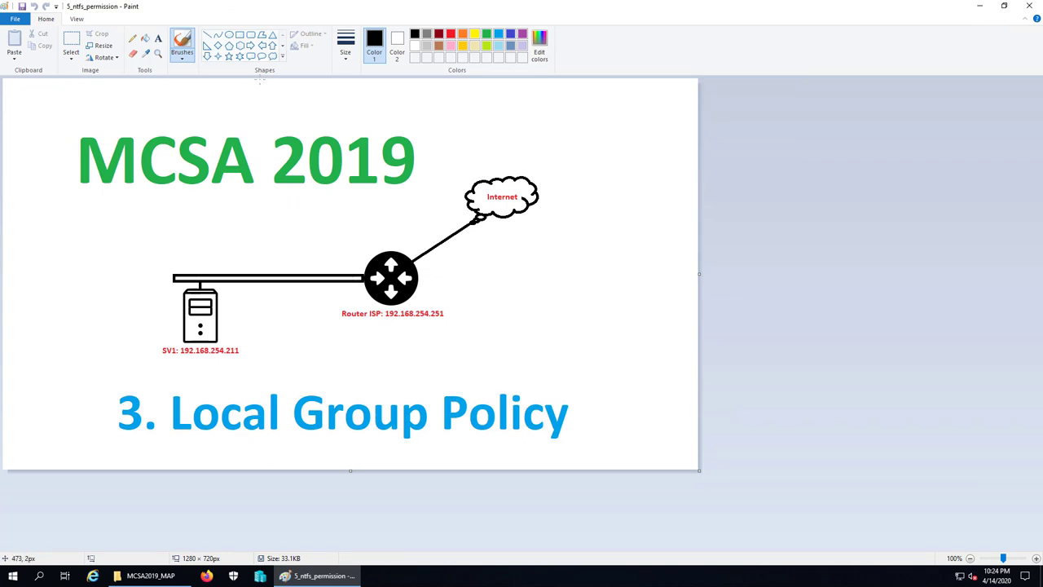
- Erase the '3. Local Group Policy' caption from the diagram with a selection
{"action": "left_click", "coordinate": [71, 43]}
{"action": "left_click_drag", "start_coordinate": [108, 388], "coordinate": [602, 452]}
{"action": "key", "text": "Delete"}
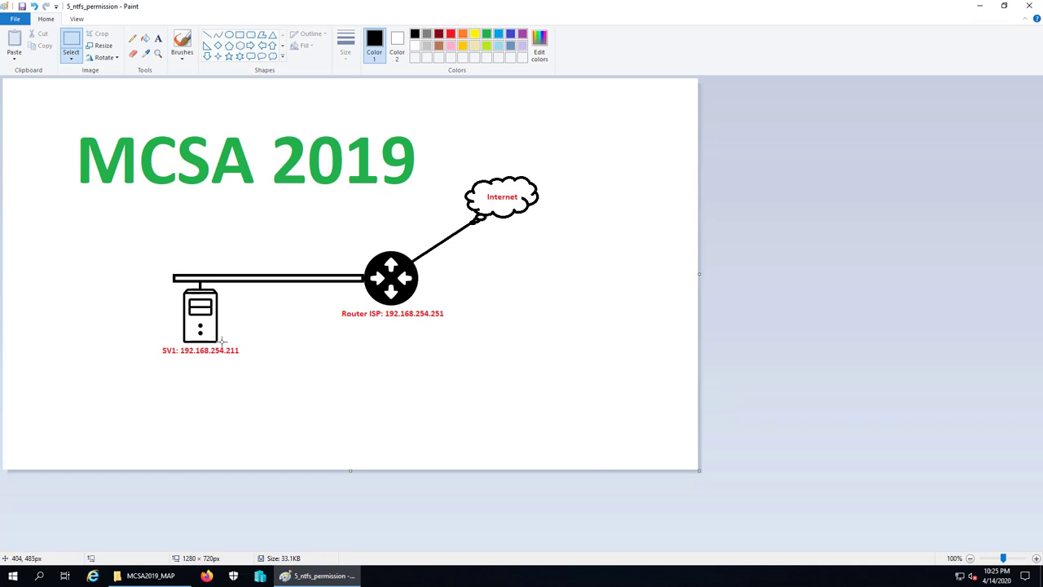
{"action": "left_click_drag", "start_coordinate": [222, 342], "coordinate": [249, 363]}
{"action": "left_click", "coordinate": [409, 389]}
- Close Paint without saving, then close the MCSA2019_MAP folder window
{"action": "left_click", "coordinate": [1029, 5]}
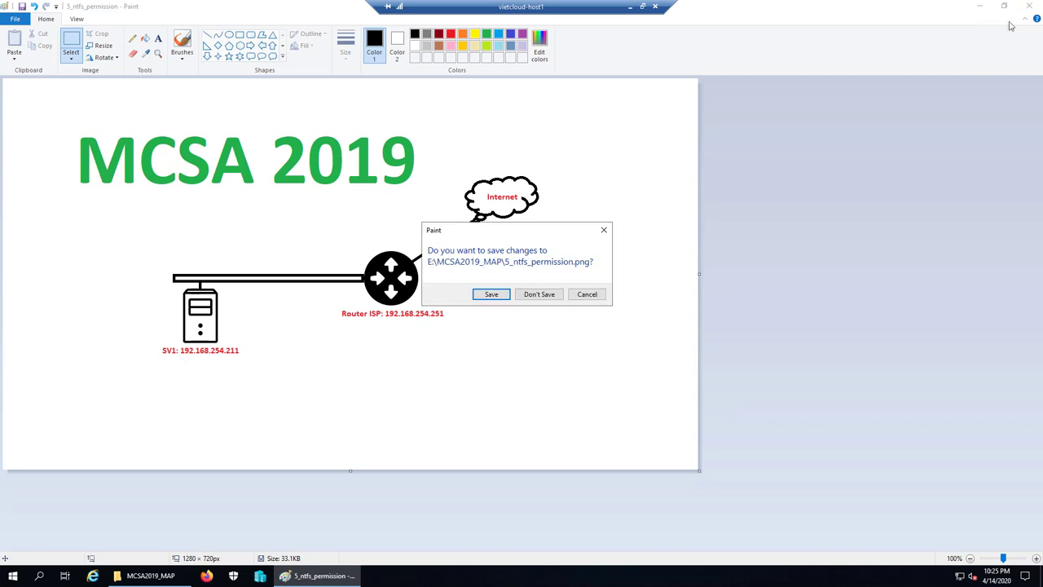
{"action": "left_click", "coordinate": [540, 295]}
{"action": "left_click", "coordinate": [569, 353]}
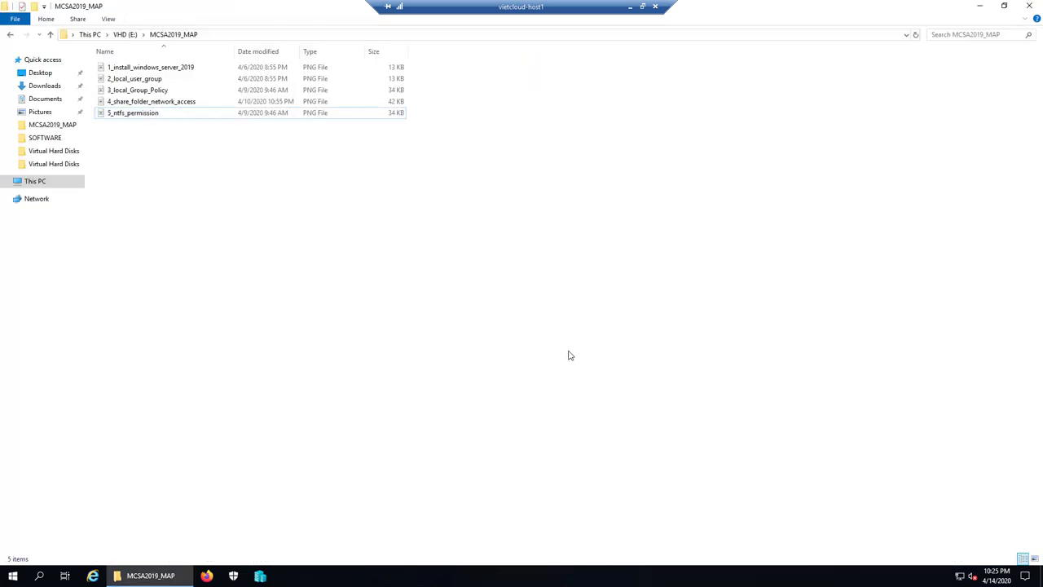
{"action": "left_click", "coordinate": [1029, 6]}
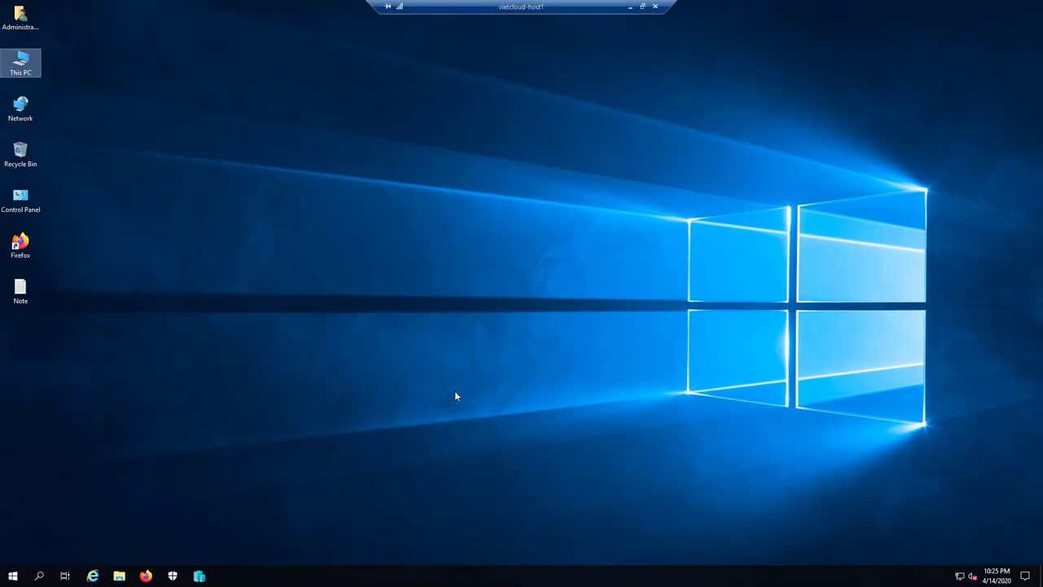
- Type '1. Phan quyen thu muc bang Standard Permission' as the Note file's first line
{"action": "double_click", "coordinate": [20, 288]}
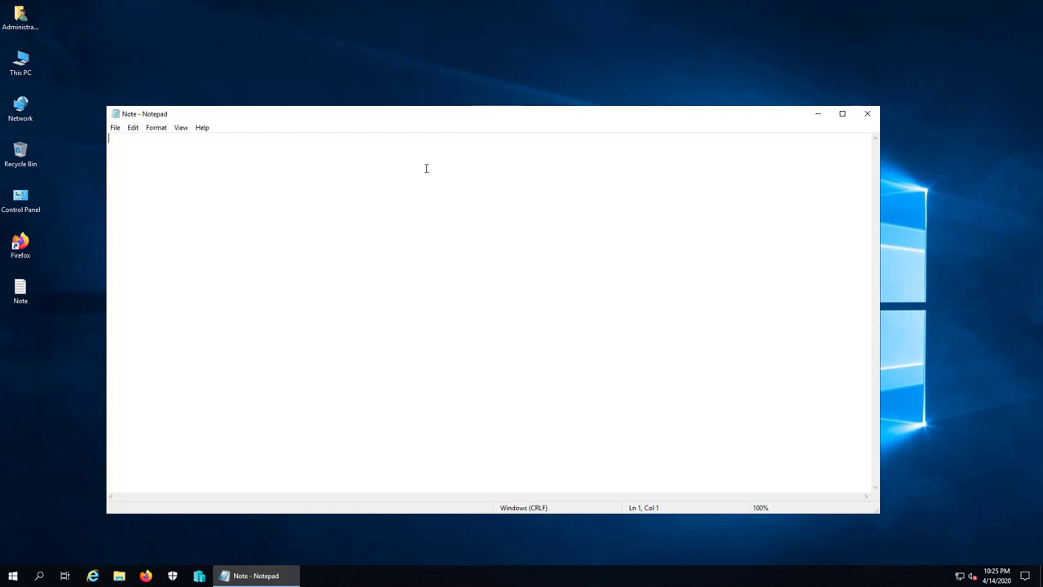
{"action": "type", "text": "1. Phan quyen thu muc bang Stan"}
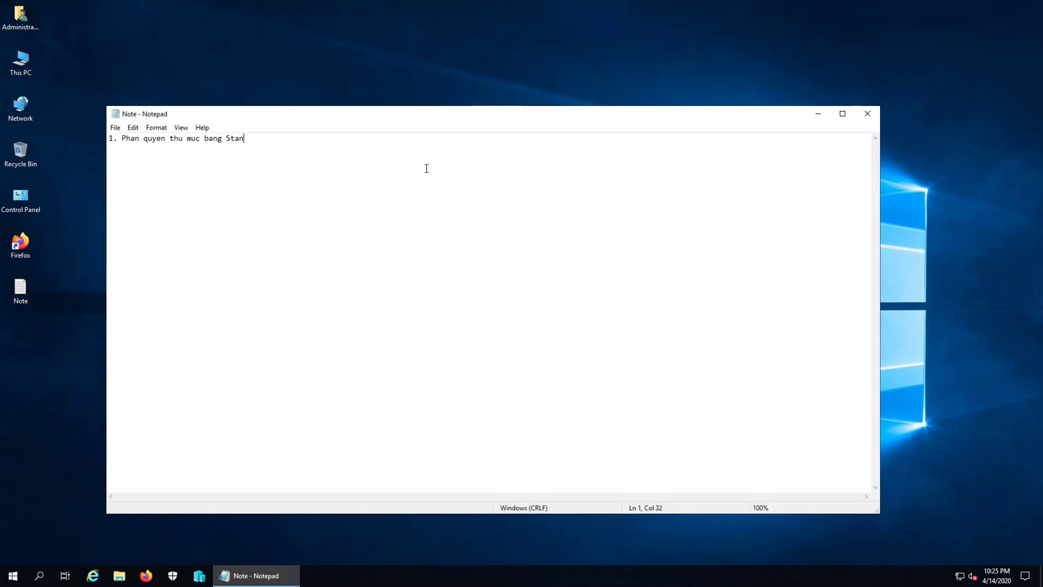
{"action": "type", "text": "dard Permission"}
{"action": "key", "text": "Return"}
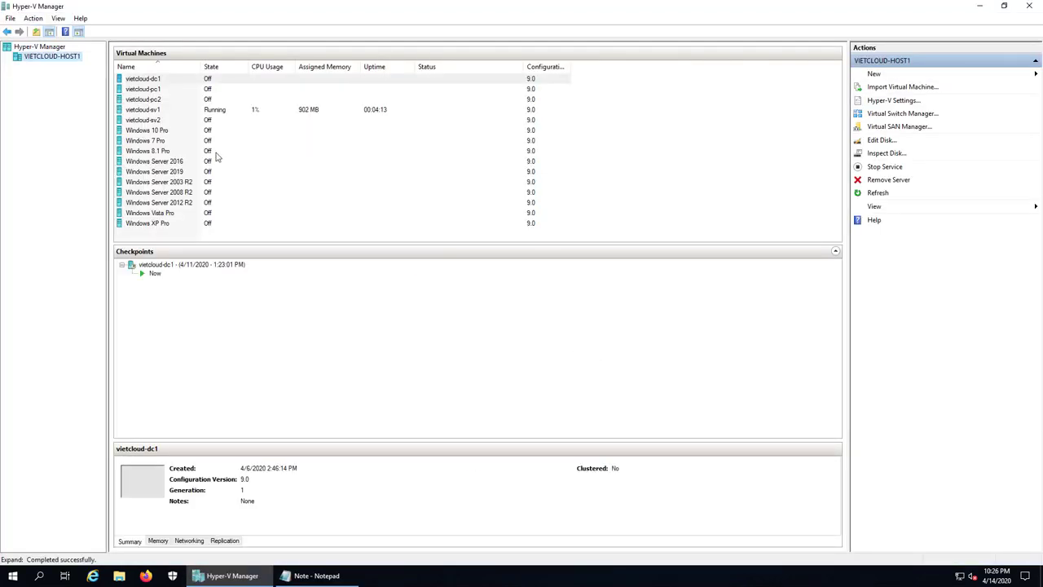
- Connect to vietcloud-sv1, sign in with the administrator password, and minimize Server Manager
{"action": "left_click", "coordinate": [143, 111]}
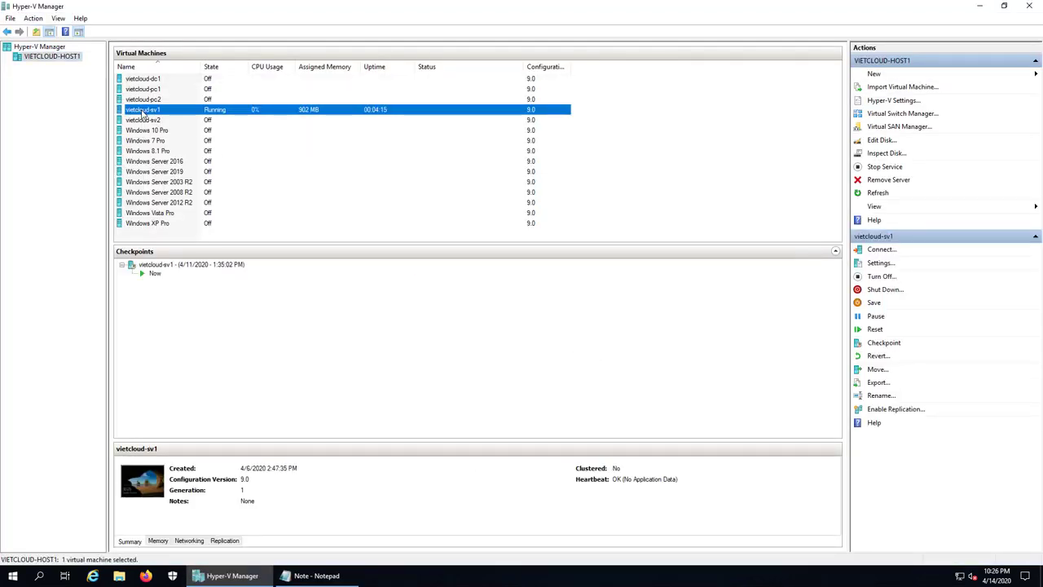
{"action": "double_click", "coordinate": [179, 114]}
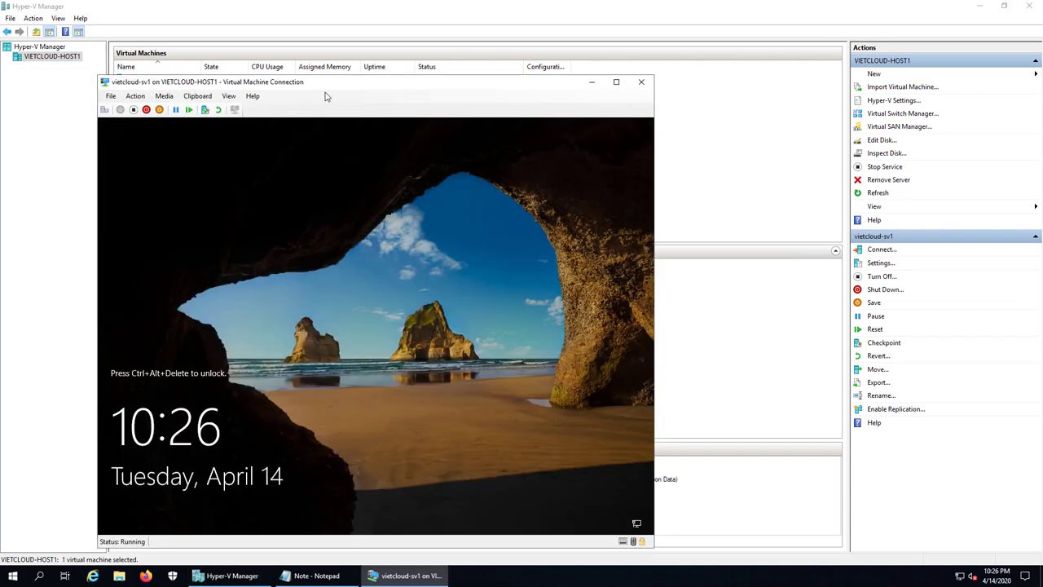
{"action": "left_click_drag", "start_coordinate": [332, 84], "coordinate": [473, 83]}
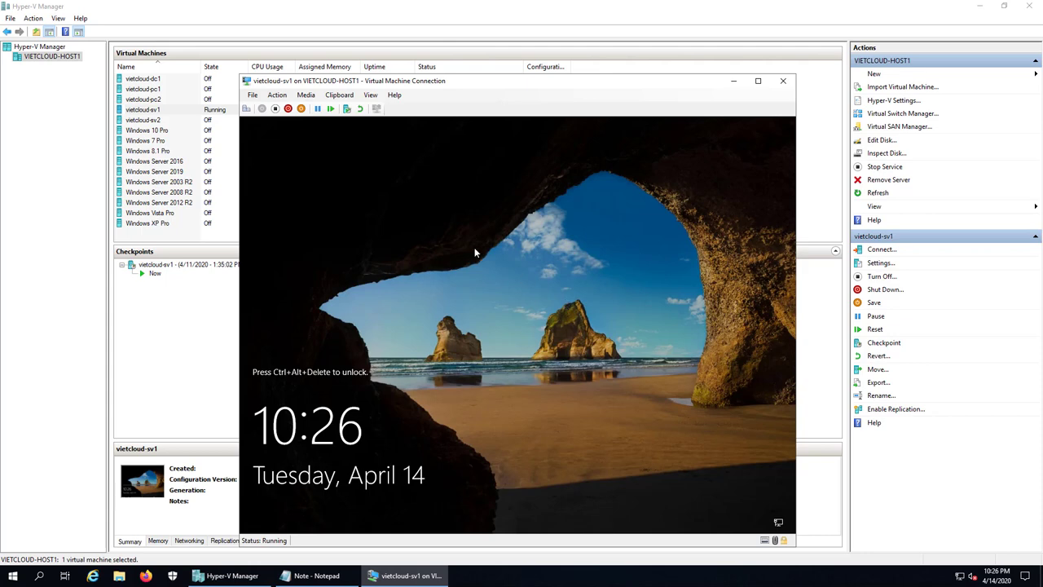
{"action": "left_click", "coordinate": [246, 109]}
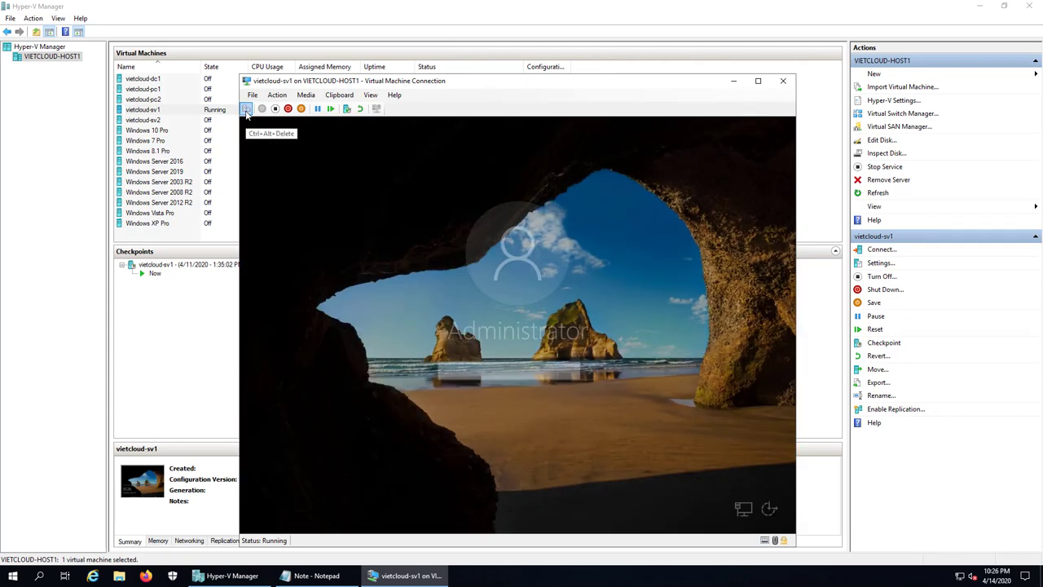
{"action": "type", "text": "************"}
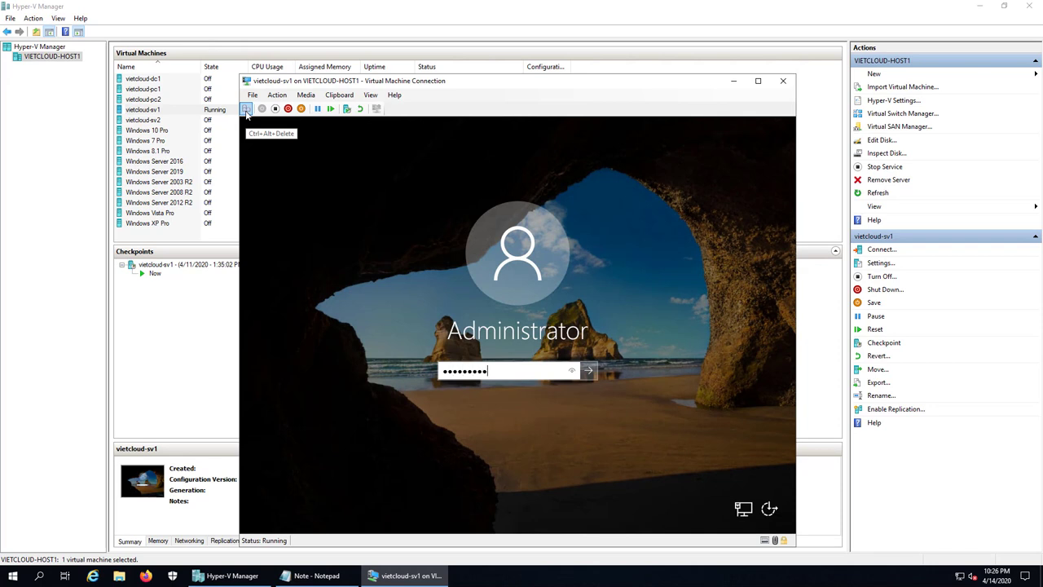
{"action": "key", "text": "Return"}
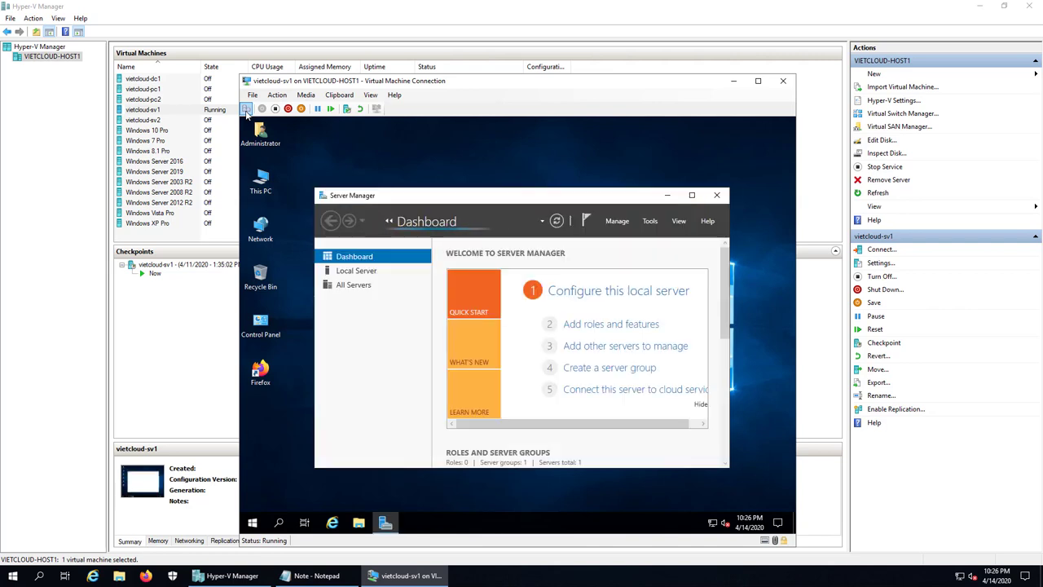
{"action": "left_click", "coordinate": [669, 198]}
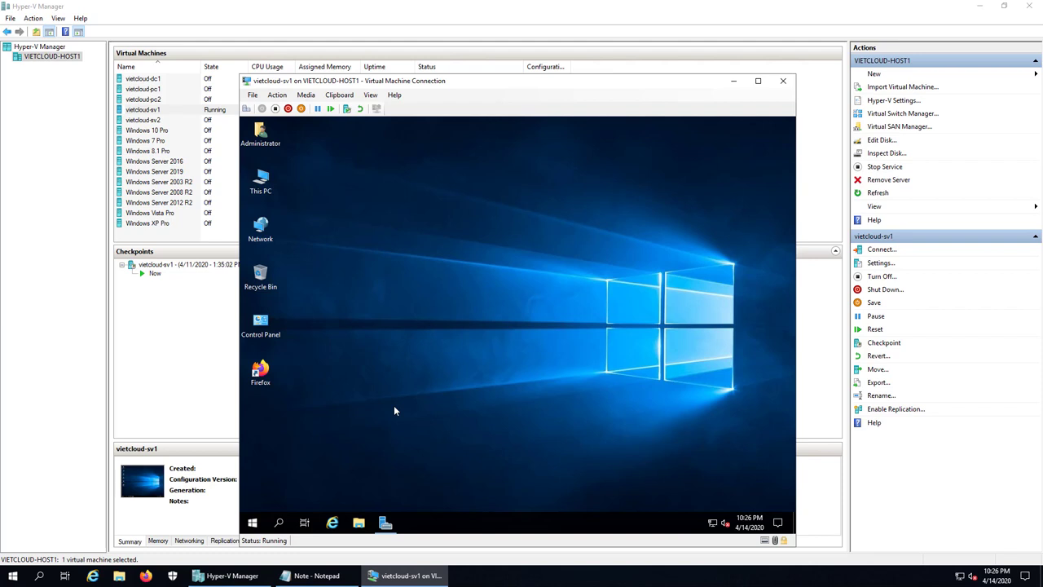
- Create a DATA folder on the VM's C: drive
{"action": "double_click", "coordinate": [261, 181]}
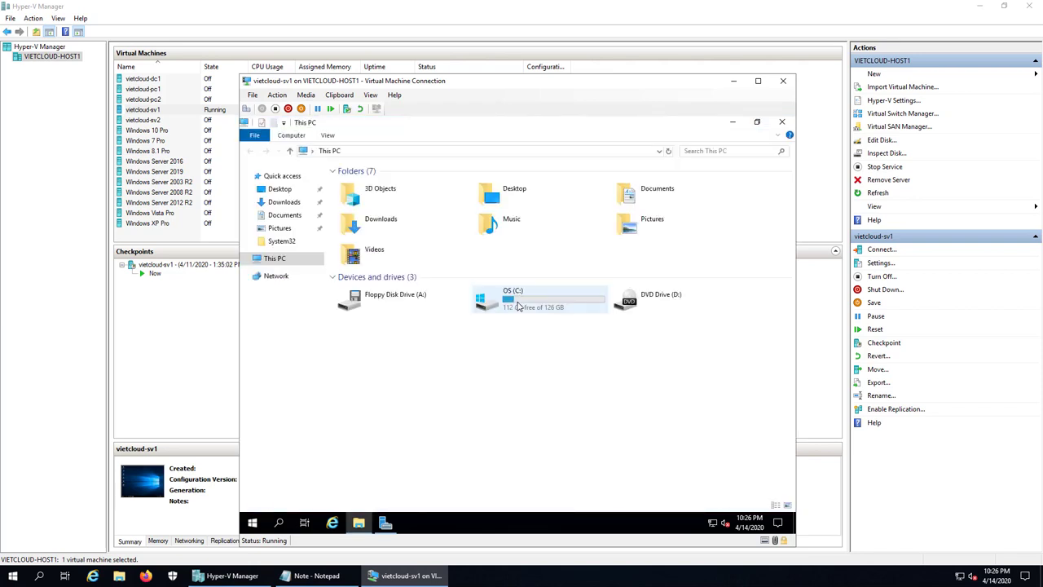
{"action": "double_click", "coordinate": [518, 305]}
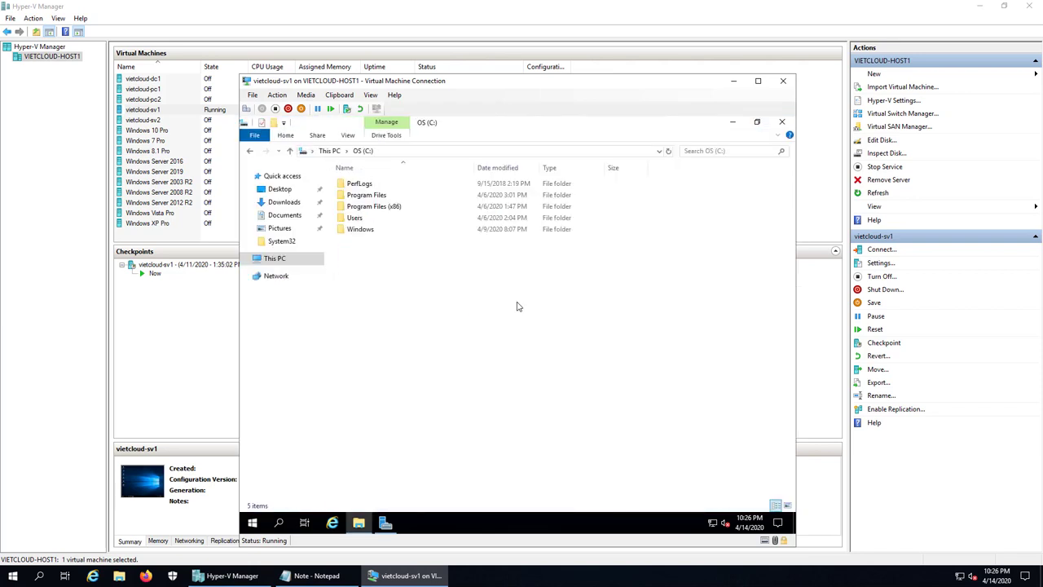
{"action": "right_click", "coordinate": [461, 293]}
{"action": "mouse_move", "coordinate": [499, 395]}
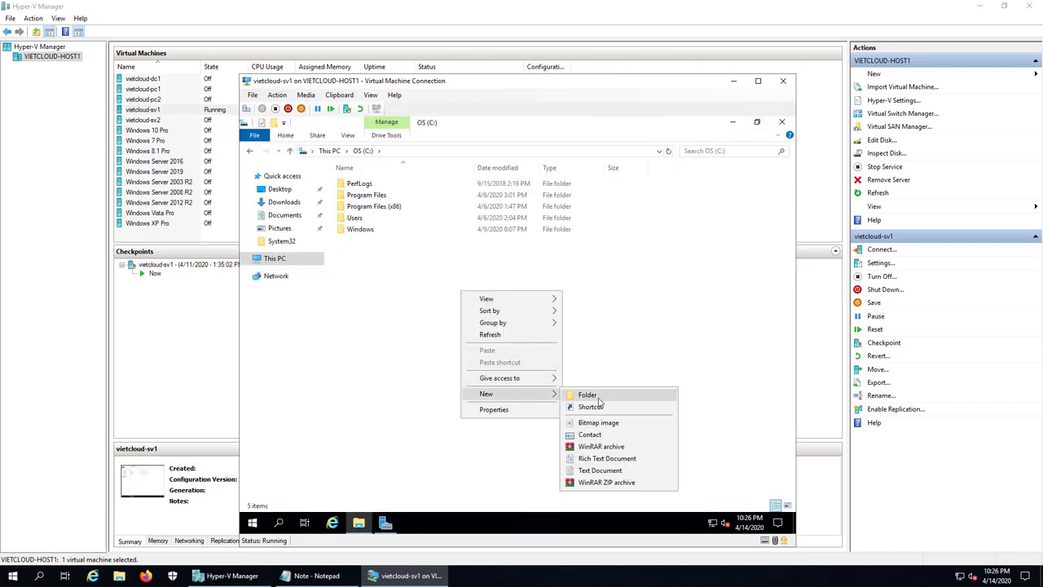
{"action": "left_click", "coordinate": [594, 396]}
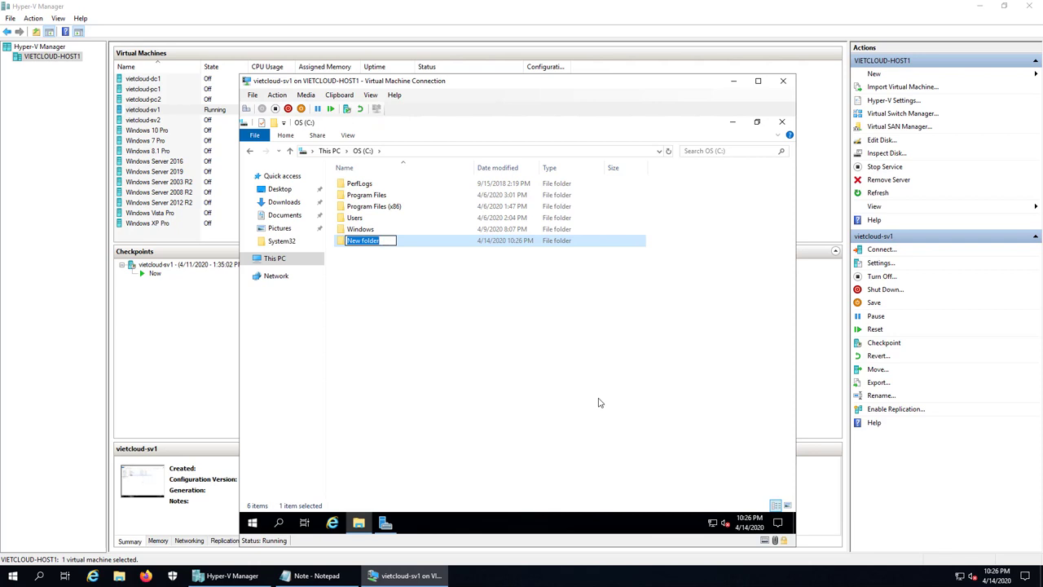
{"action": "type", "text": "DATA"}
{"action": "key", "text": "Return"}
- Inside DATA, create the subfolders KETOAN, NHANSU and PUBLIC
{"action": "double_click", "coordinate": [355, 242]}
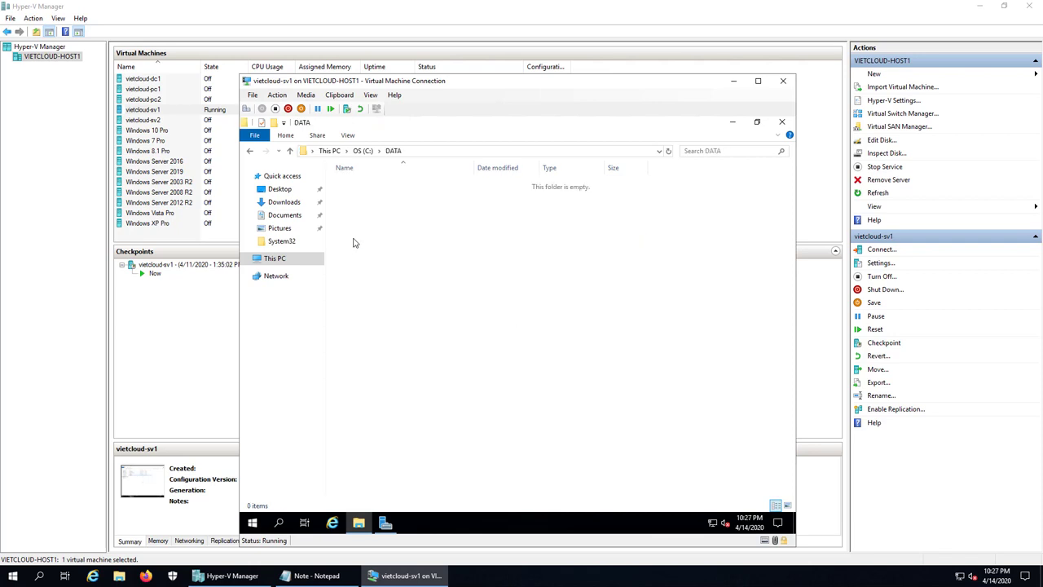
{"action": "right_click", "coordinate": [359, 253]}
{"action": "mouse_move", "coordinate": [449, 386]}
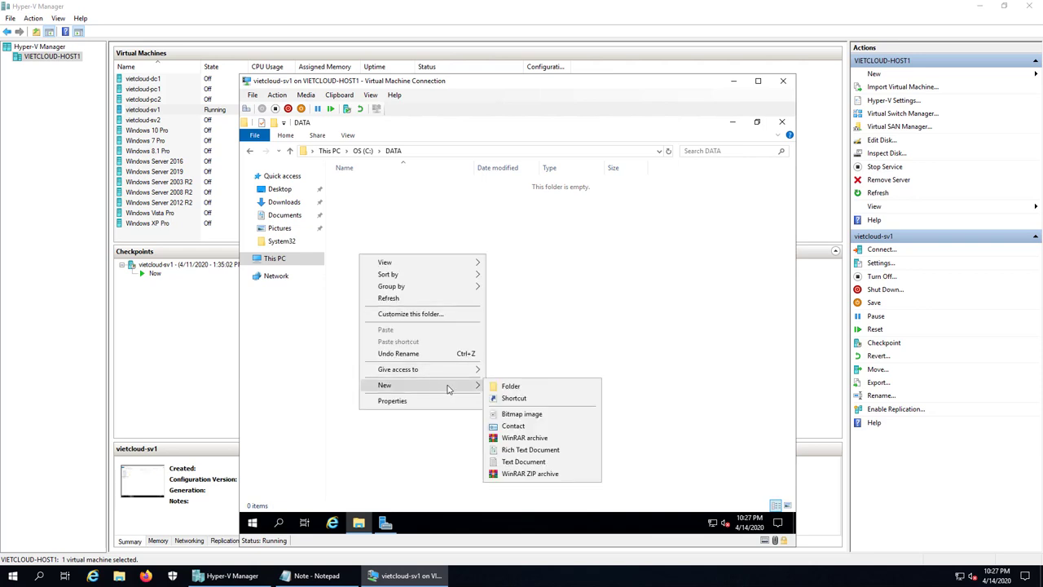
{"action": "left_click", "coordinate": [511, 391]}
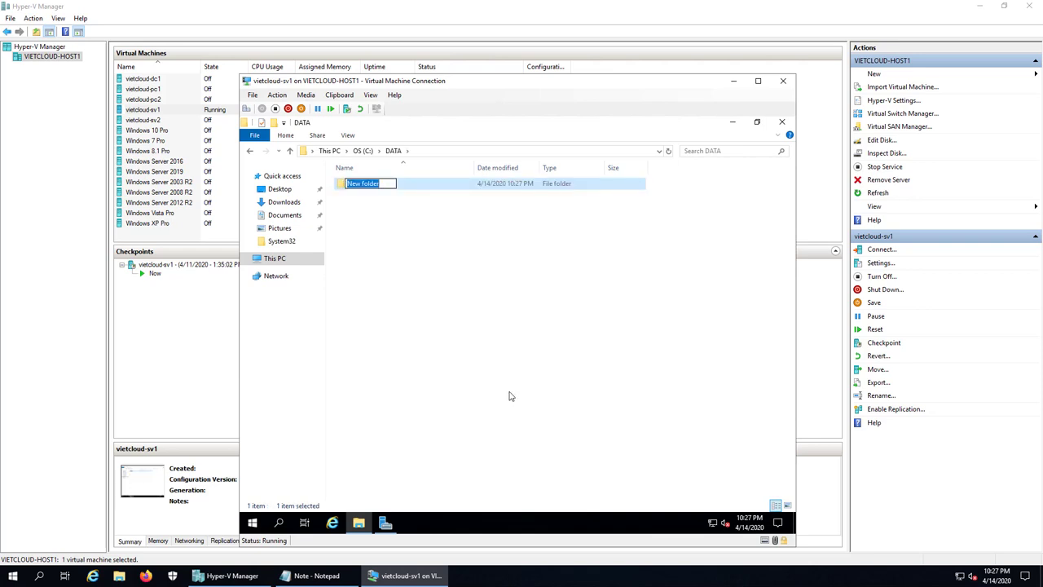
{"action": "type", "text": "KETOAN"}
{"action": "key", "text": "Return"}
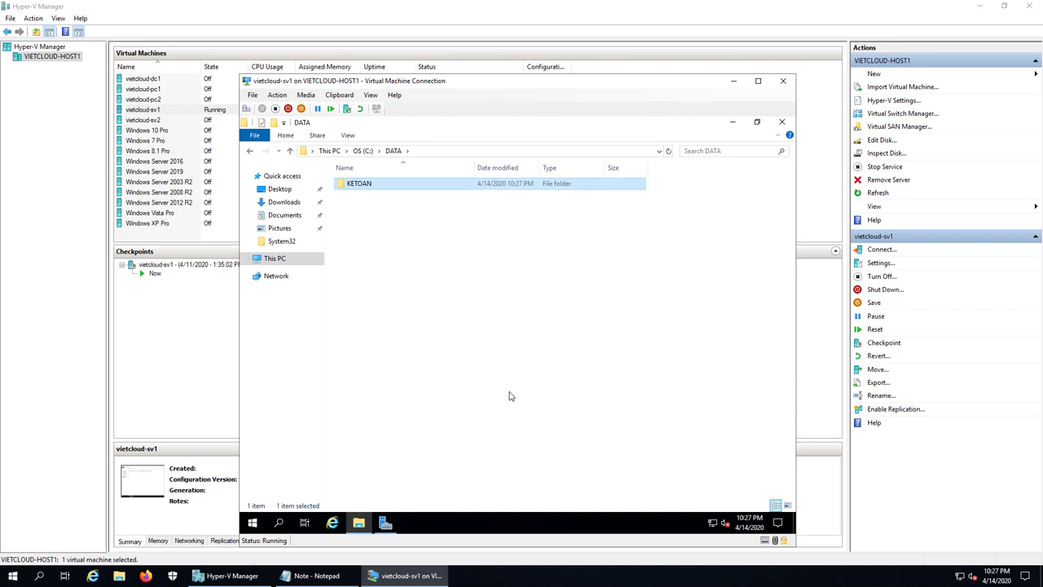
{"action": "right_click", "coordinate": [383, 260]}
{"action": "mouse_move", "coordinate": [444, 389]}
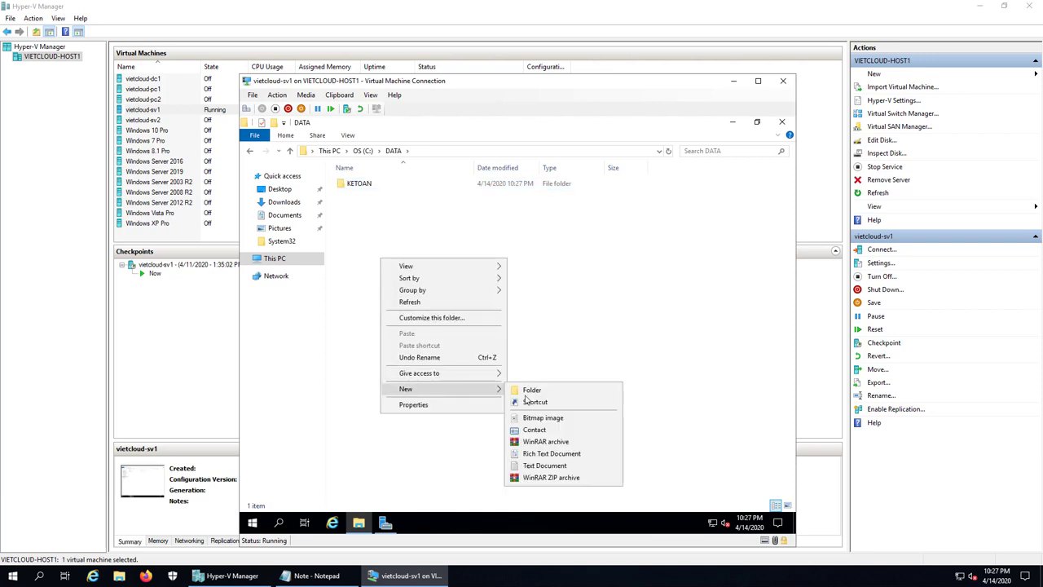
{"action": "left_click", "coordinate": [528, 393]}
{"action": "type", "text": "NHANSU"}
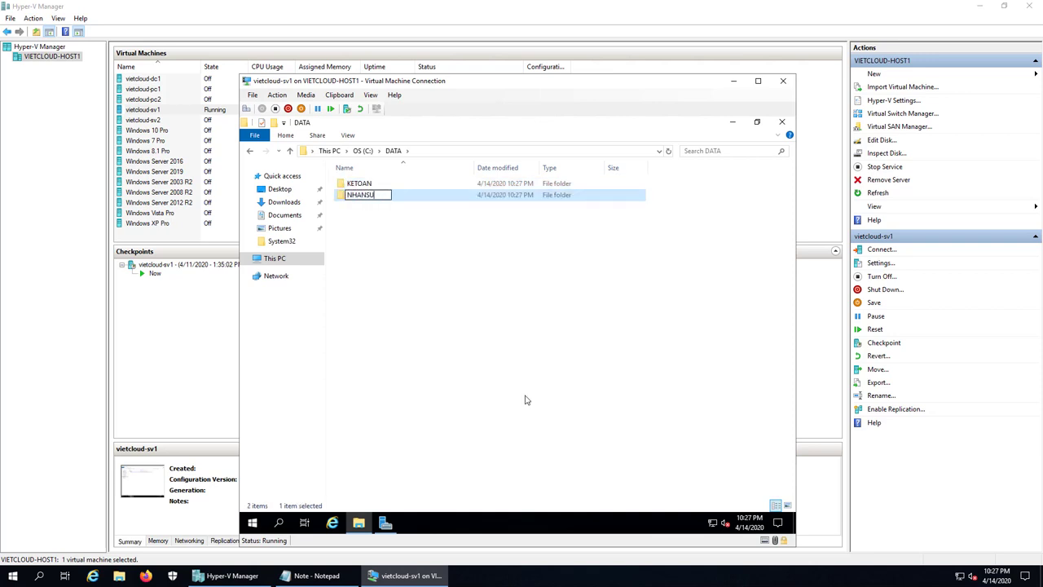
{"action": "key", "text": "Return"}
{"action": "right_click", "coordinate": [377, 256]}
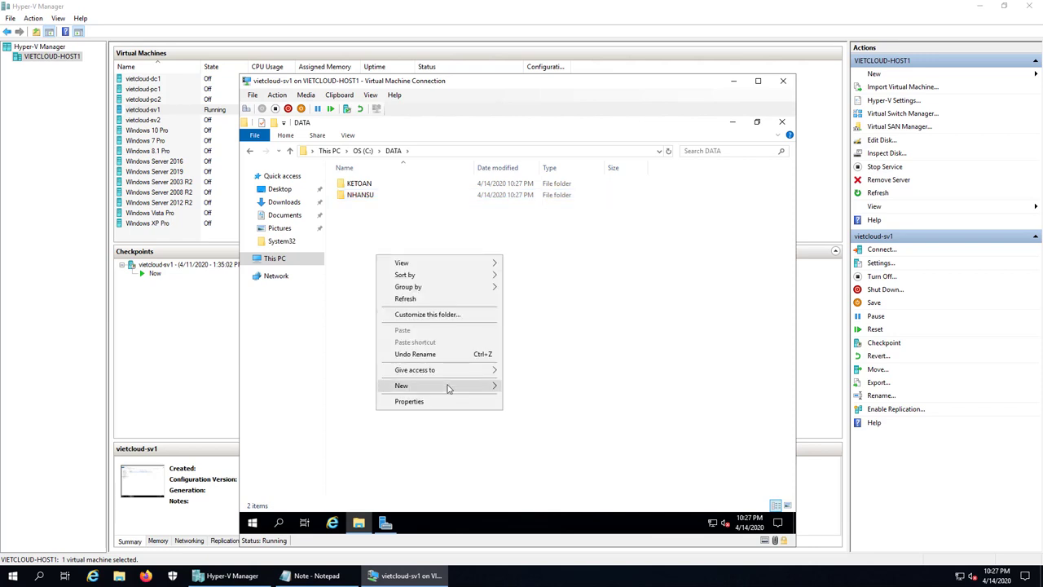
{"action": "mouse_move", "coordinate": [447, 388]}
{"action": "left_click", "coordinate": [524, 388]}
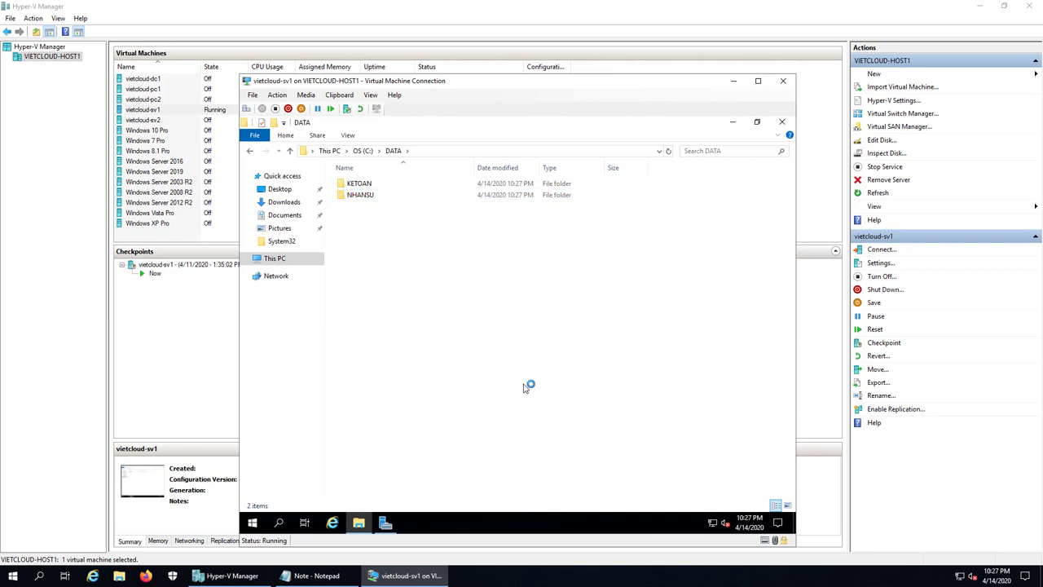
{"action": "type", "text": "PUBLIC"}
{"action": "key", "text": "Return"}
- Review the KETOAN, NHANSU and PUBLIC folders, then minimize File Explorer
{"action": "left_click", "coordinate": [466, 328]}
{"action": "left_click", "coordinate": [370, 187]}
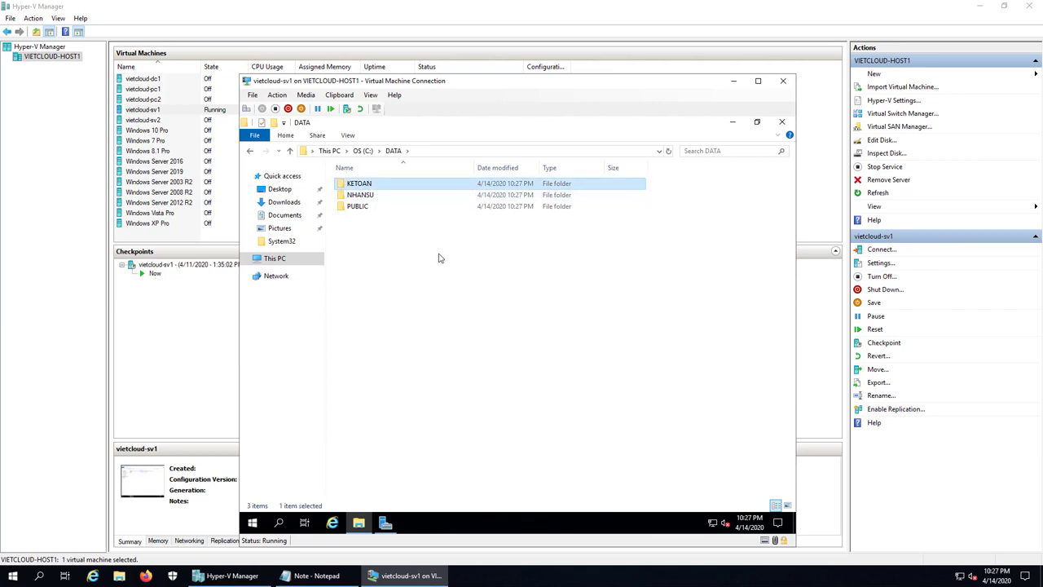
{"action": "left_click", "coordinate": [367, 196]}
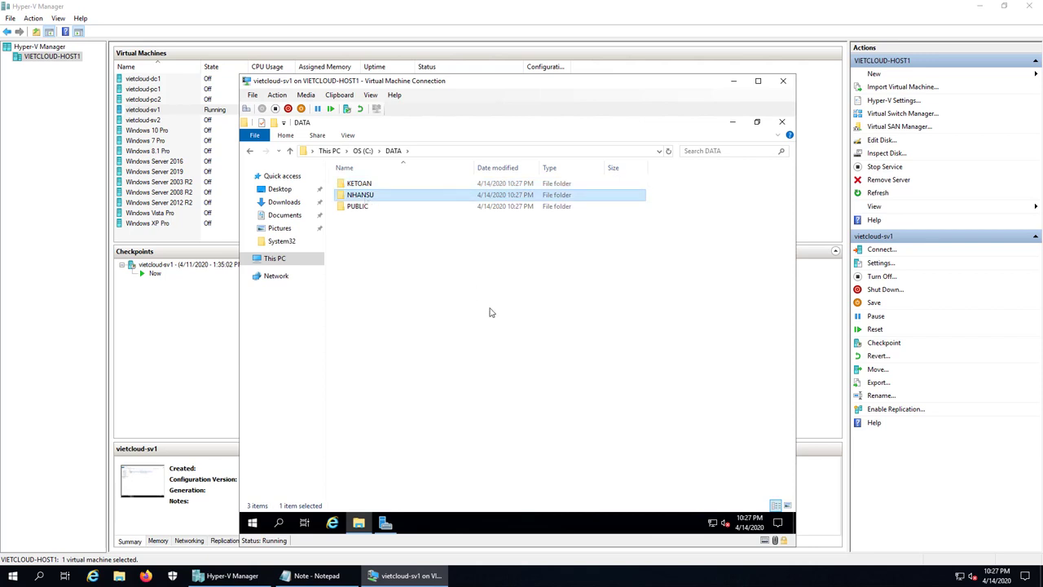
{"action": "left_click", "coordinate": [362, 209]}
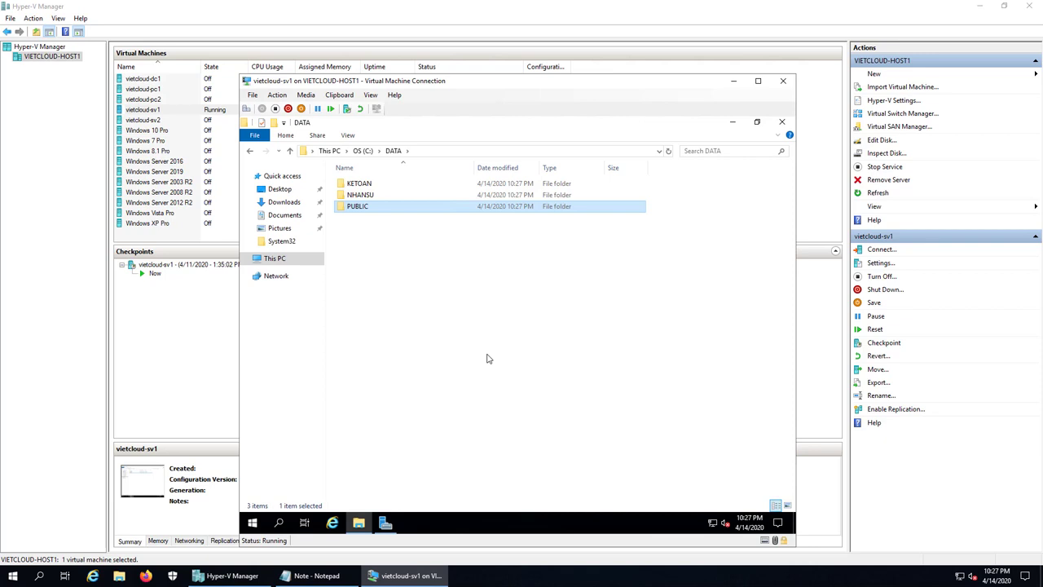
{"action": "left_click", "coordinate": [492, 355]}
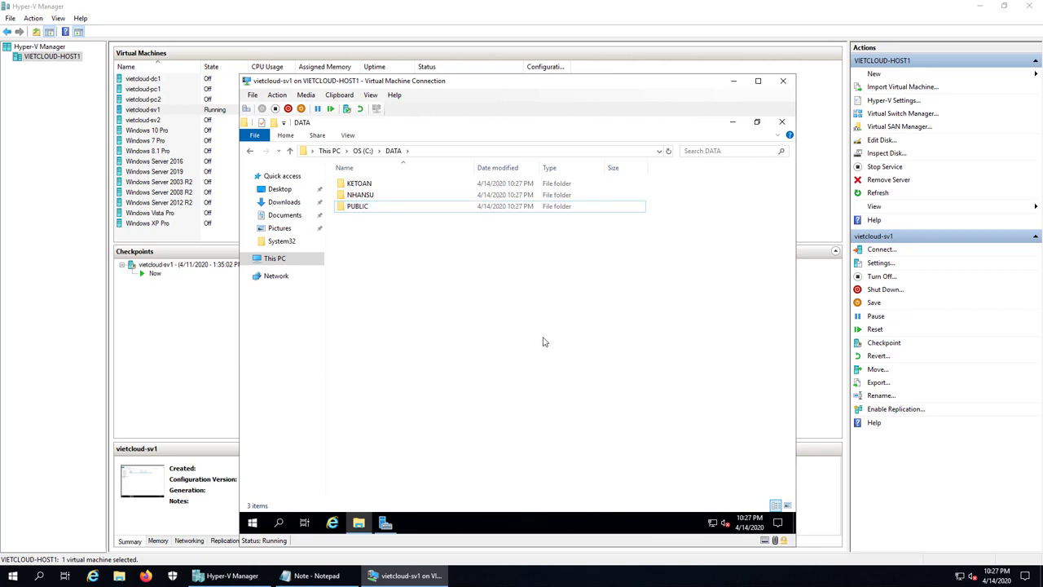
{"action": "left_click", "coordinate": [732, 121]}
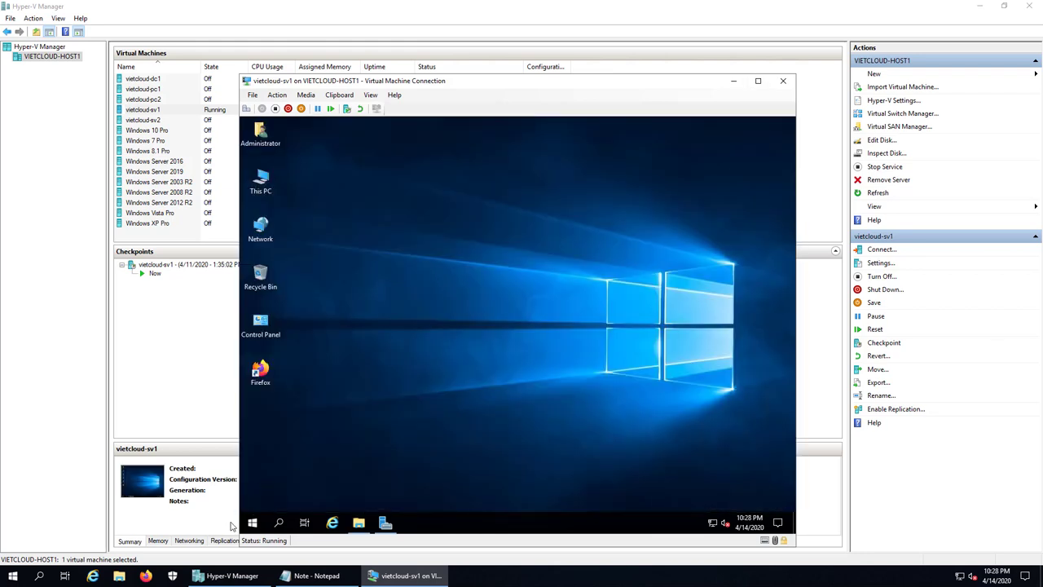
- Open Computer Management maximized and show Local Users and Groups > Users
{"action": "right_click", "coordinate": [253, 523]}
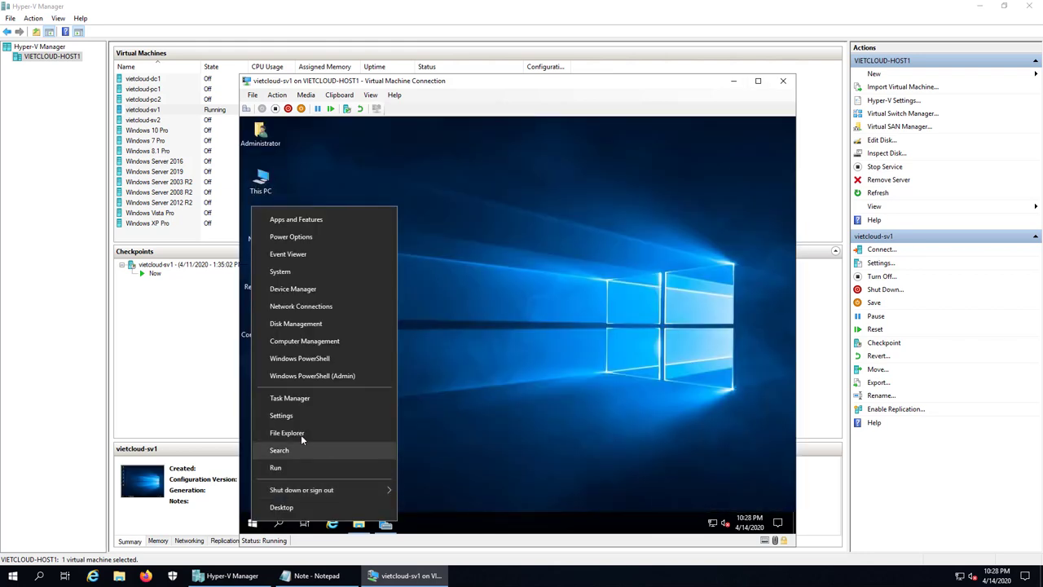
{"action": "left_click", "coordinate": [313, 342]}
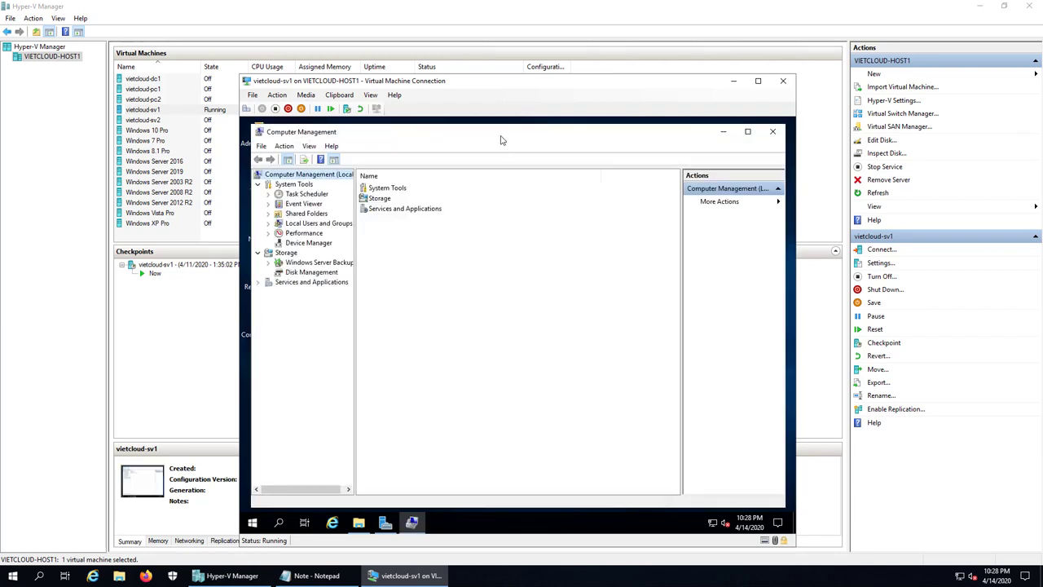
{"action": "double_click", "coordinate": [501, 140]}
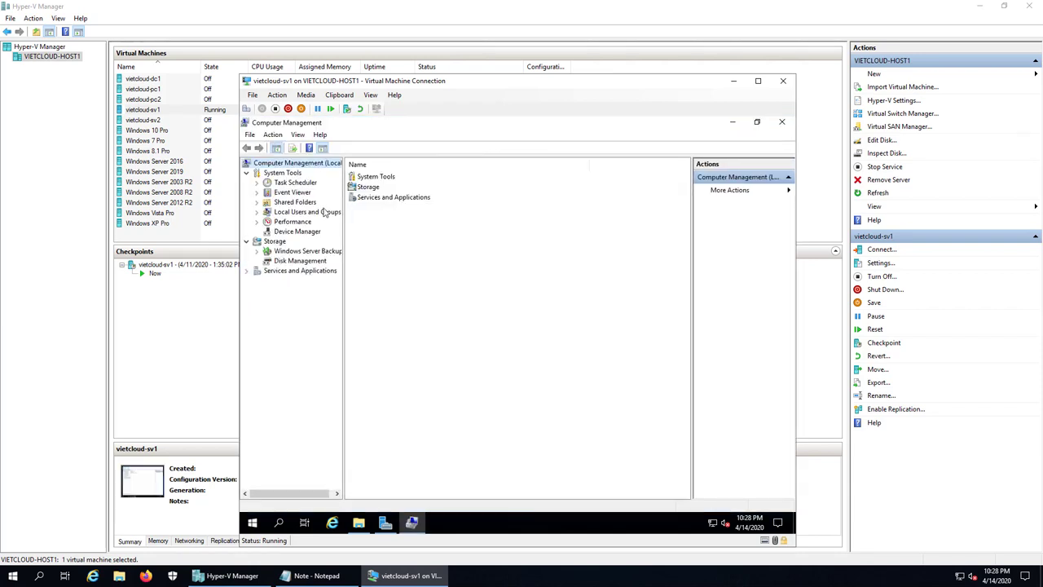
{"action": "double_click", "coordinate": [308, 213]}
{"action": "left_click", "coordinate": [294, 224]}
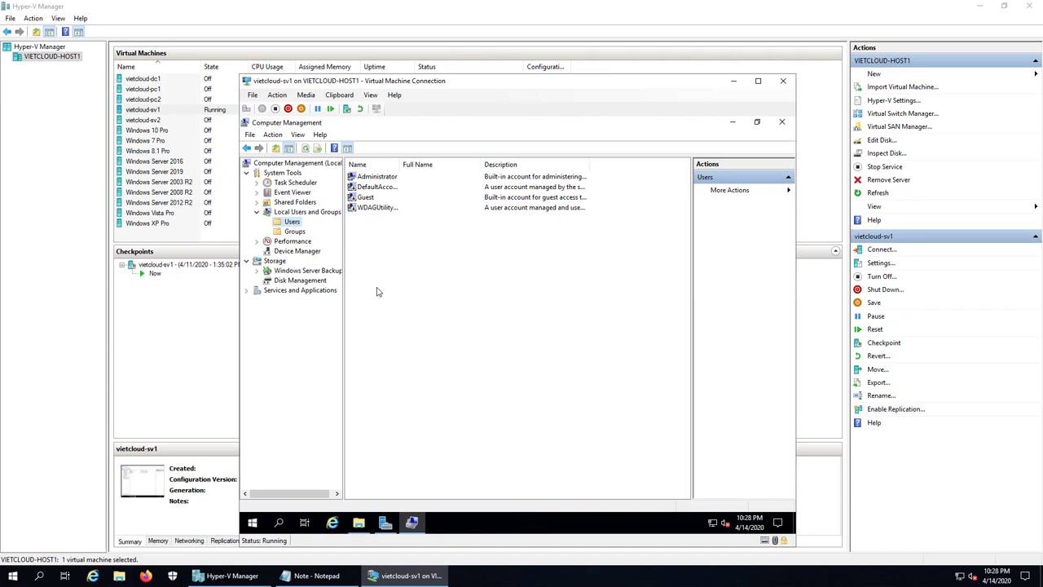
- Create users kt1 and kt2 with passwords, without 'must change password at next logon'
{"action": "right_click", "coordinate": [406, 289]}
{"action": "left_click", "coordinate": [462, 301]}
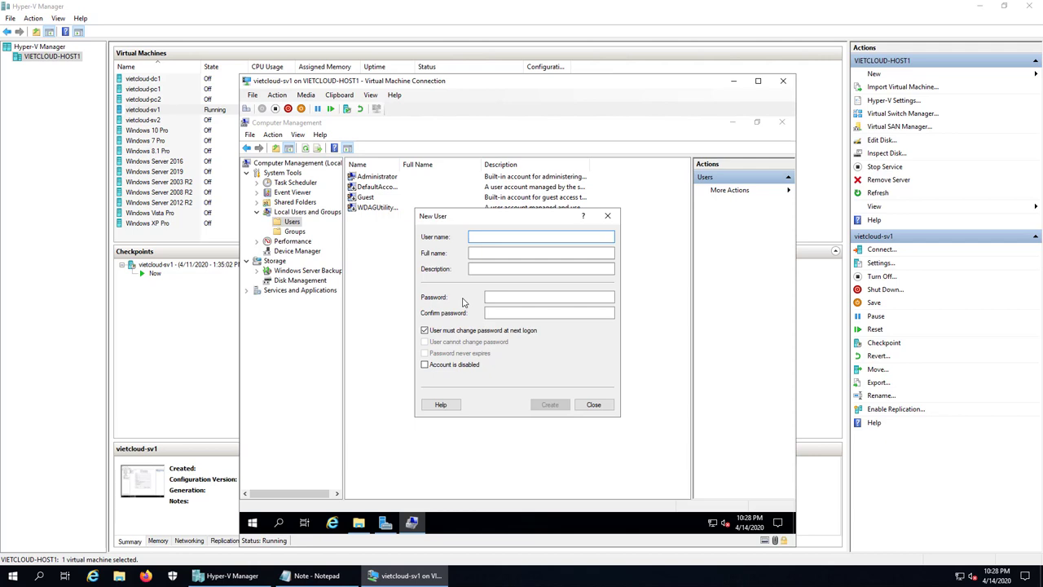
{"action": "type", "text": "kt"}
{"action": "key", "text": "Tab"}
{"action": "key", "text": "Tab"}
{"action": "key", "text": "Tab"}
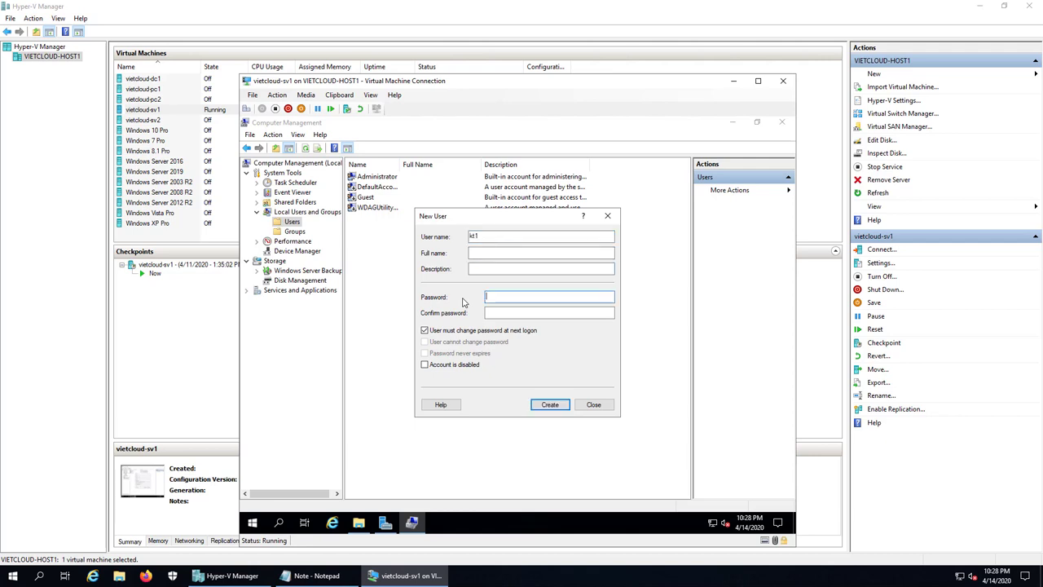
{"action": "type", "text": "••••••••••••"}
{"action": "left_click", "coordinate": [462, 331]}
{"action": "left_click", "coordinate": [494, 316]}
{"action": "type", "text": "••••••••••••"}
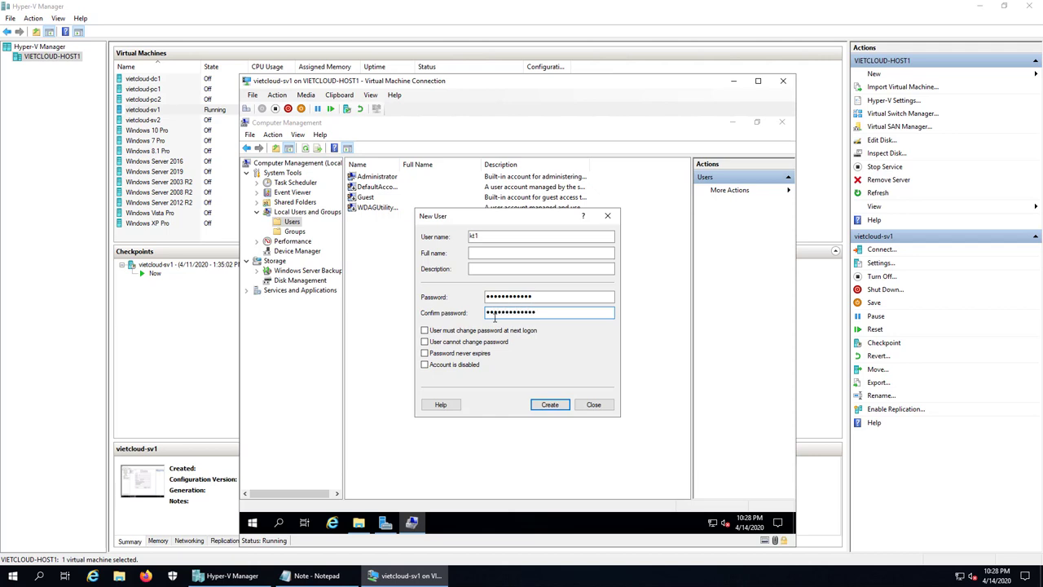
{"action": "left_click", "coordinate": [550, 404]}
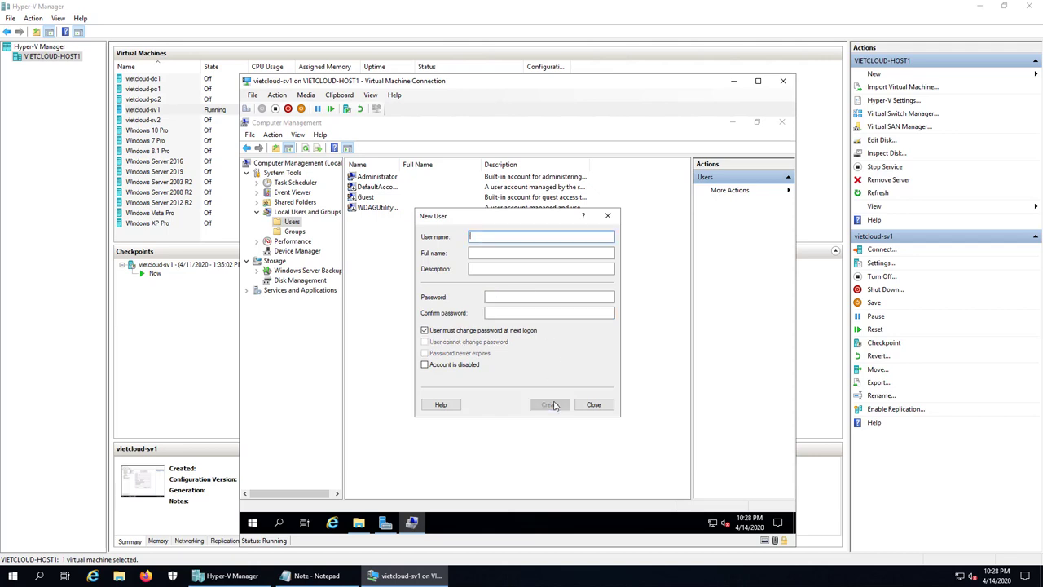
{"action": "type", "text": "kt2"}
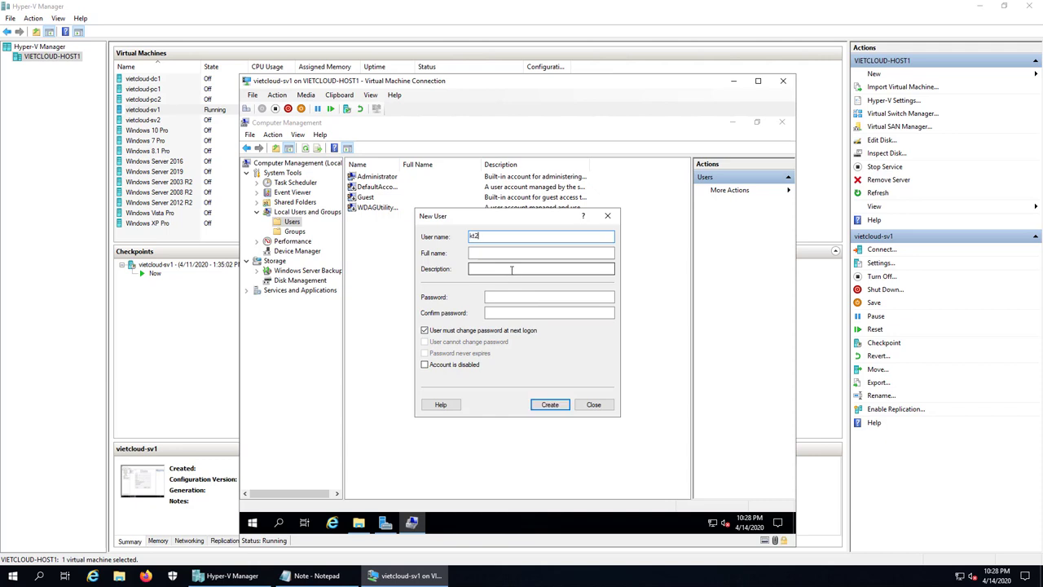
{"action": "left_click", "coordinate": [435, 333]}
{"action": "left_click", "coordinate": [514, 296]}
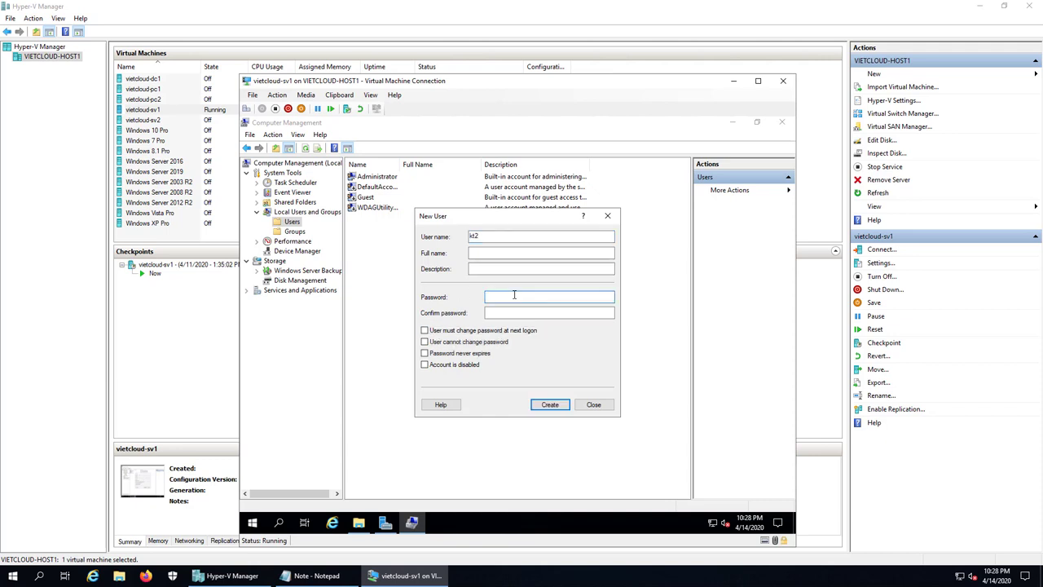
{"action": "type", "text": "************"}
{"action": "key", "text": "Tab"}
{"action": "type", "text": "*********"}
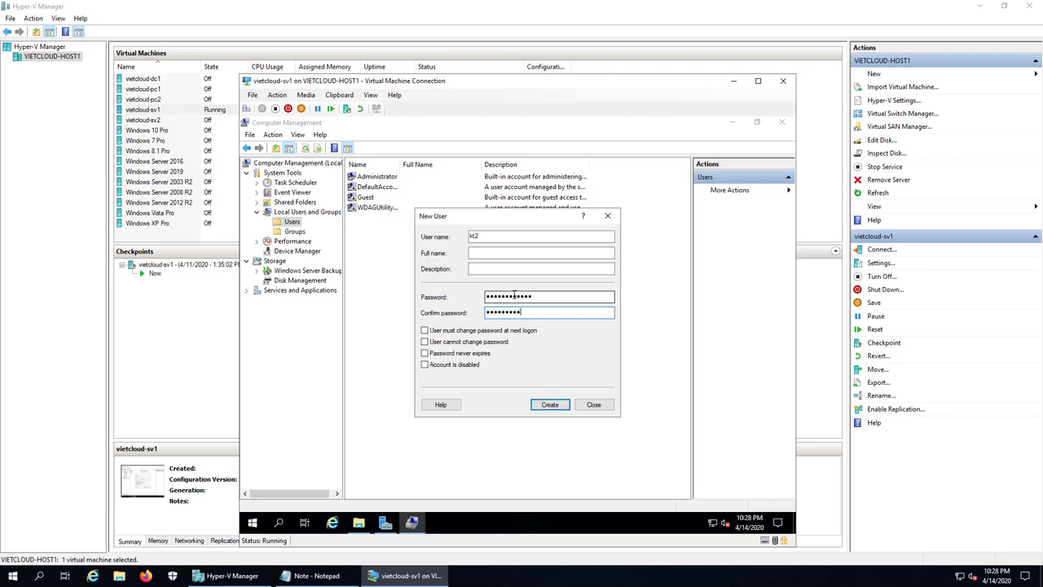
{"action": "type", "text": "***"}
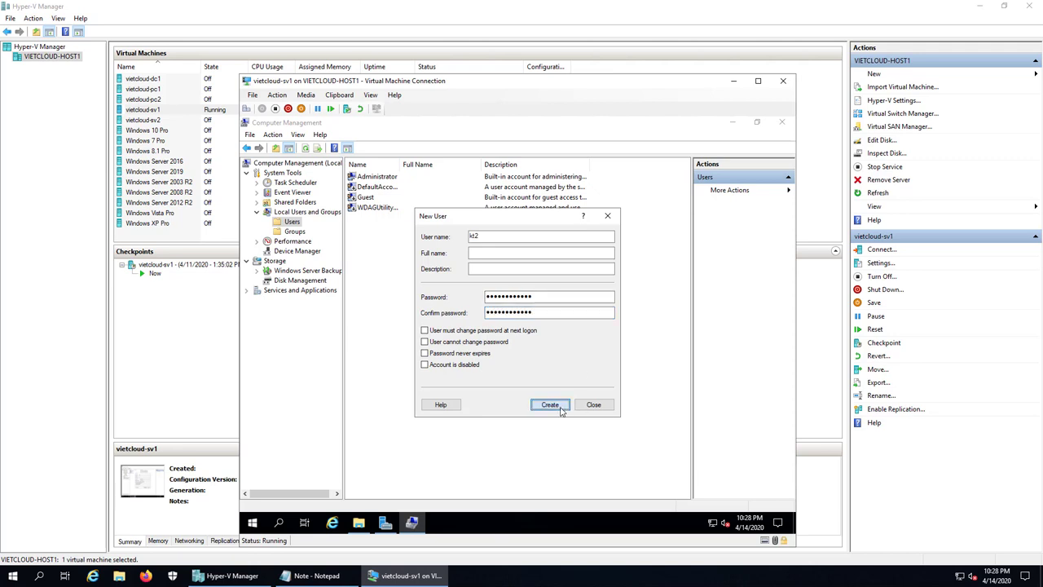
{"action": "left_click", "coordinate": [550, 404]}
- Create users ns1 and ns2 with passwords, without 'must change password at next logon'
{"action": "left_click", "coordinate": [438, 330]}
{"action": "left_click", "coordinate": [480, 236]}
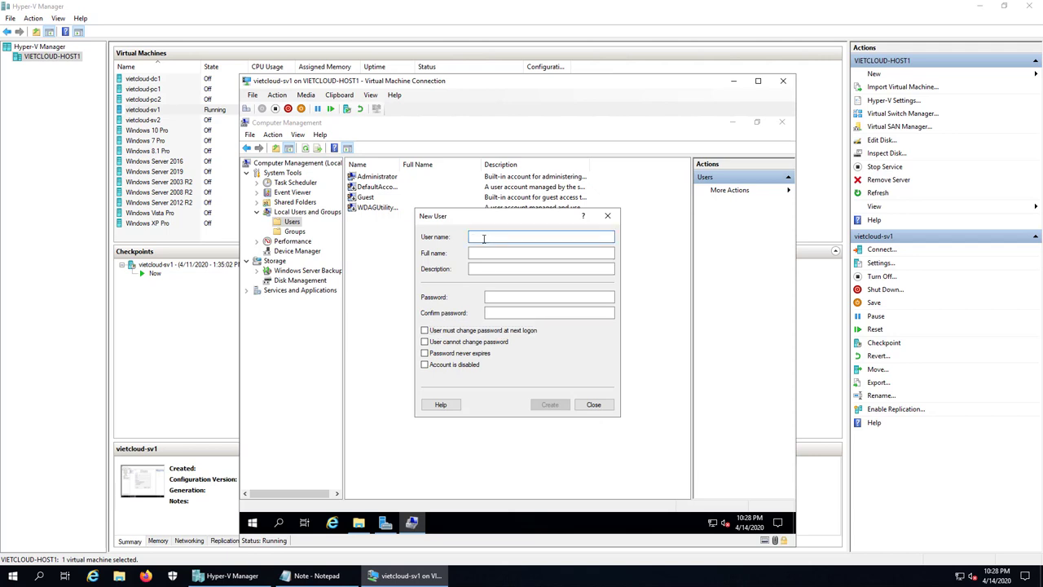
{"action": "type", "text": "ns1"}
{"action": "left_click", "coordinate": [505, 295]}
{"action": "type", "text": "1234567"}
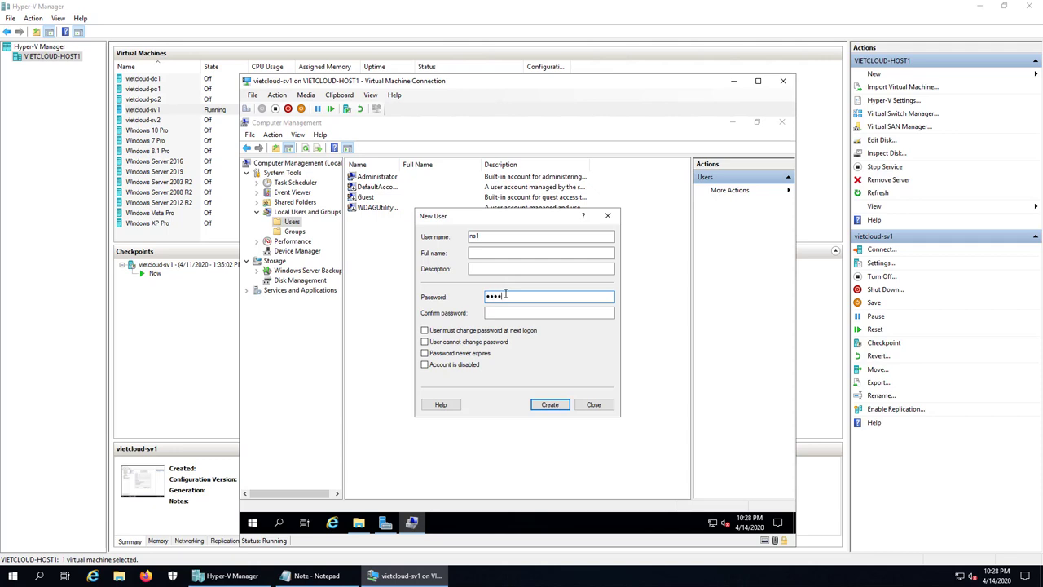
{"action": "type", "text": "89012"}
{"action": "key", "text": "Tab"}
{"action": "type", "text": "1234"}
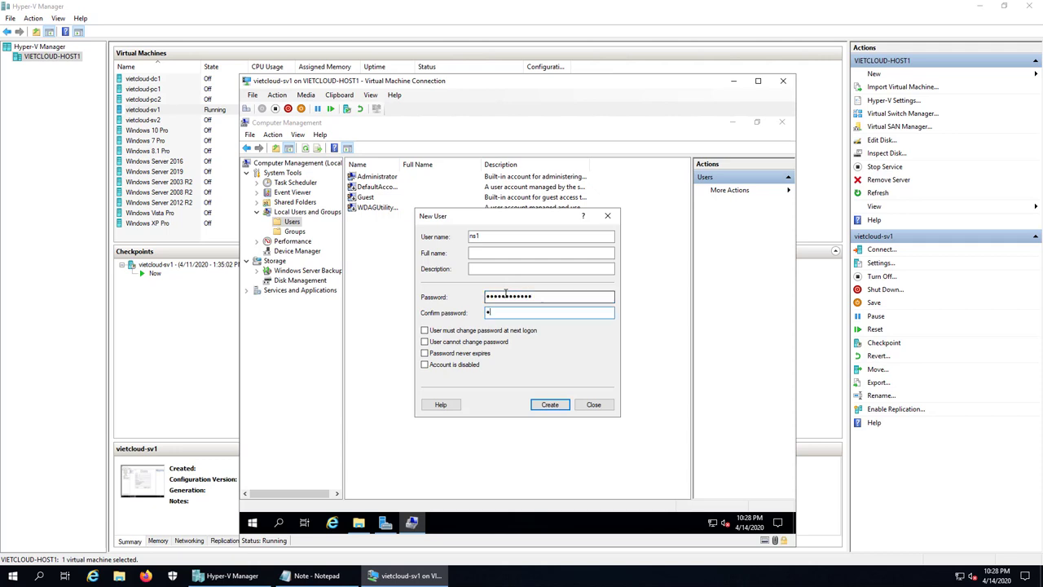
{"action": "type", "text": "56789012"}
{"action": "left_click", "coordinate": [550, 404]}
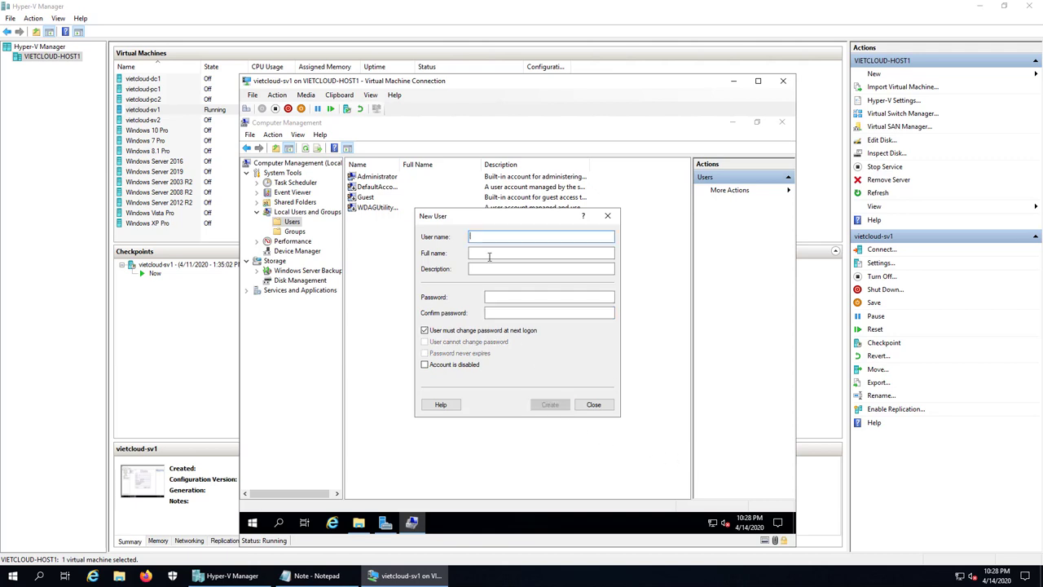
{"action": "type", "text": "ns2"}
{"action": "key", "text": "Tab"}
{"action": "key", "text": "Tab"}
{"action": "key", "text": "Tab"}
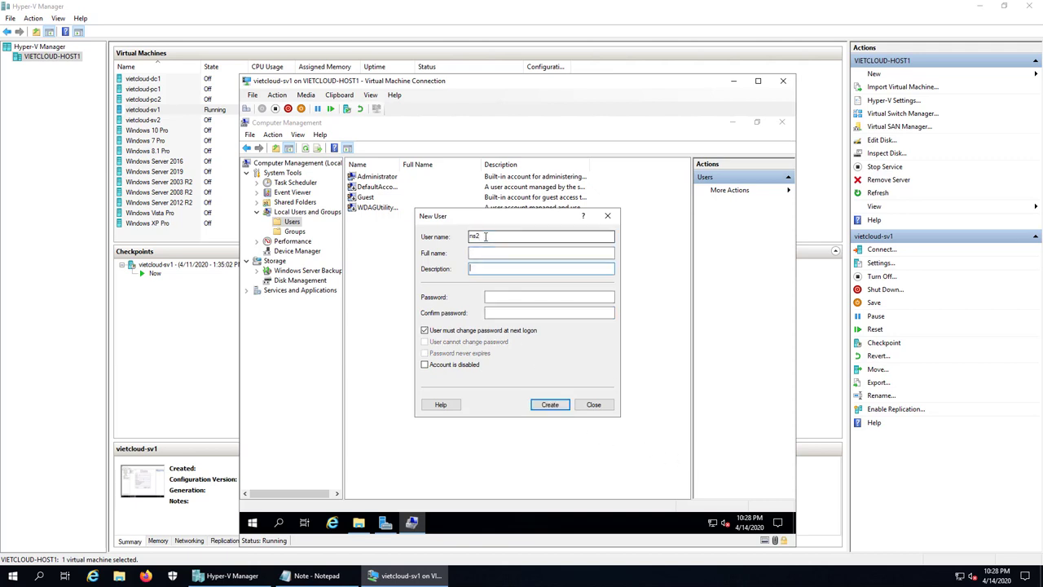
{"action": "type", "text": "123456789012"}
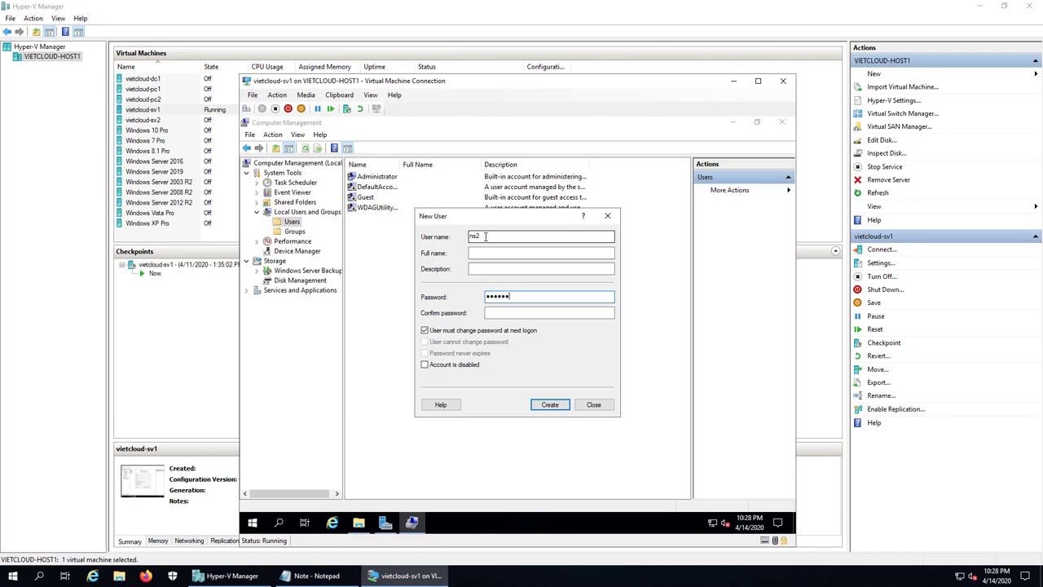
{"action": "key", "text": "Tab"}
{"action": "type", "text": "12345678"}
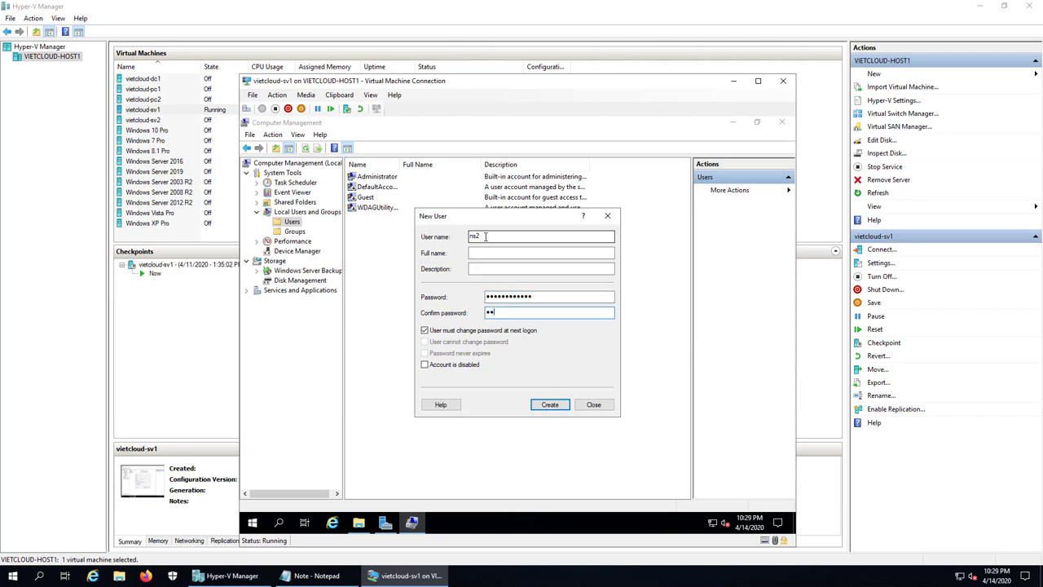
{"action": "type", "text": "9012"}
{"action": "left_click", "coordinate": [528, 330]}
{"action": "left_click", "coordinate": [551, 404]}
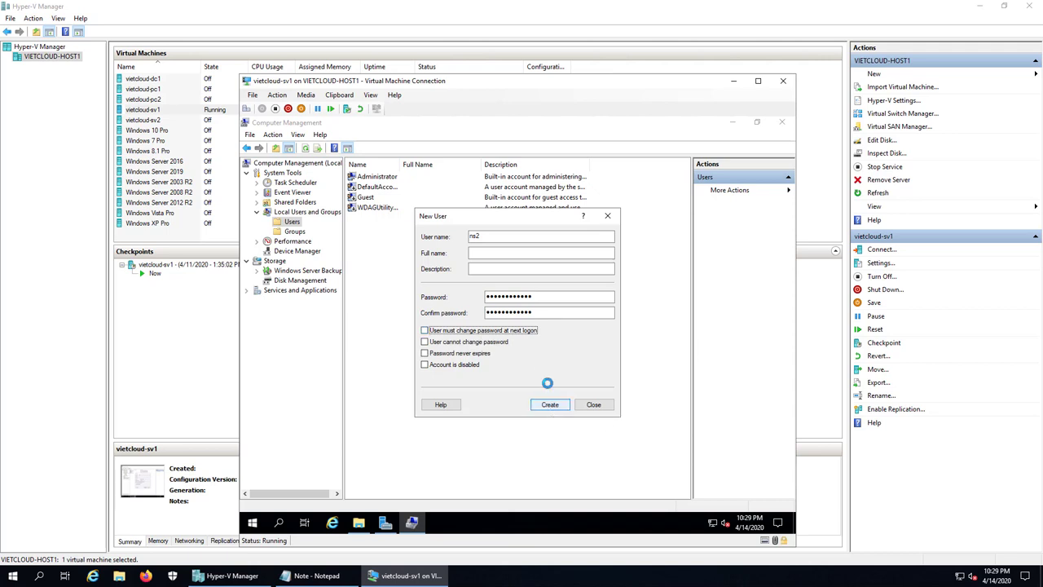
{"action": "left_click", "coordinate": [592, 405]}
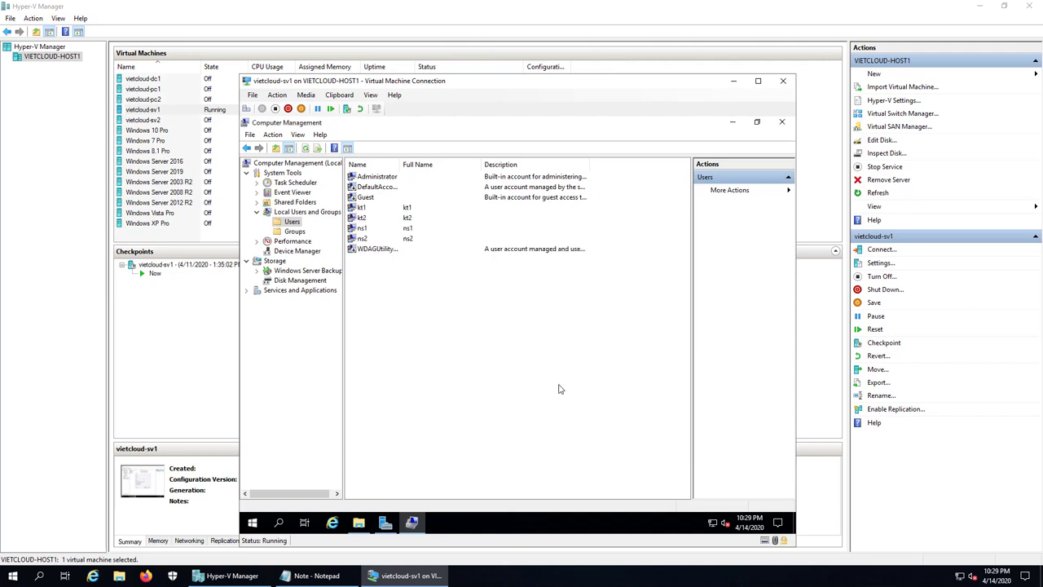
- Create local group KeToan with members kt1 and kt2
{"action": "left_click", "coordinate": [291, 233]}
{"action": "right_click", "coordinate": [403, 453]}
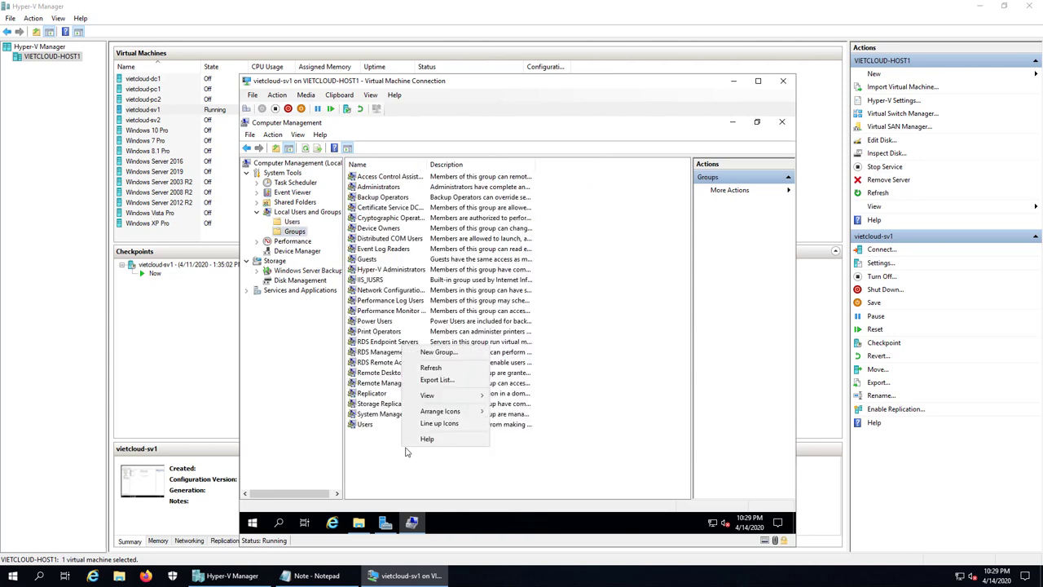
{"action": "left_click", "coordinate": [428, 353]}
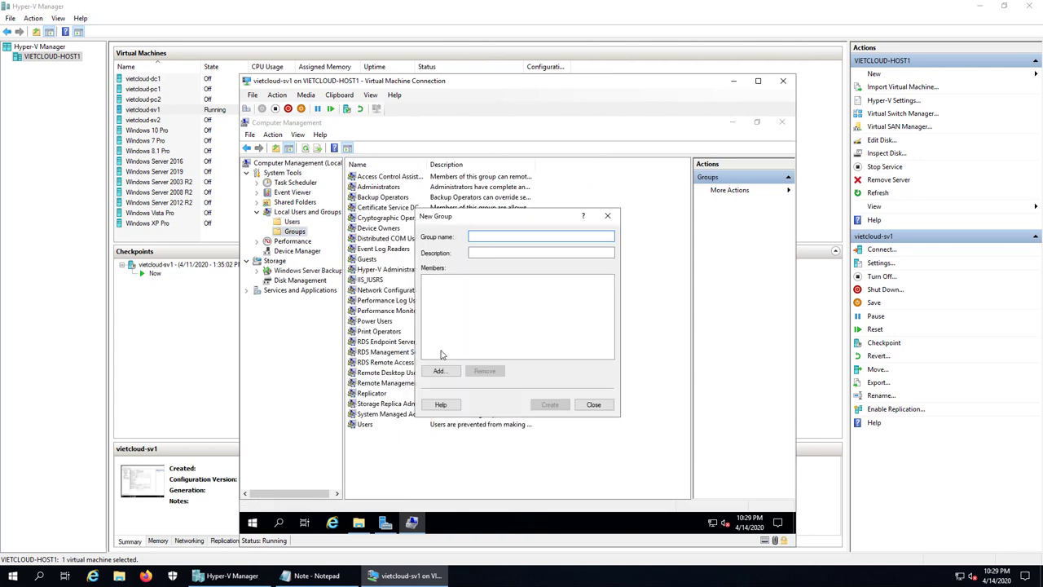
{"action": "type", "text": "KeToan"}
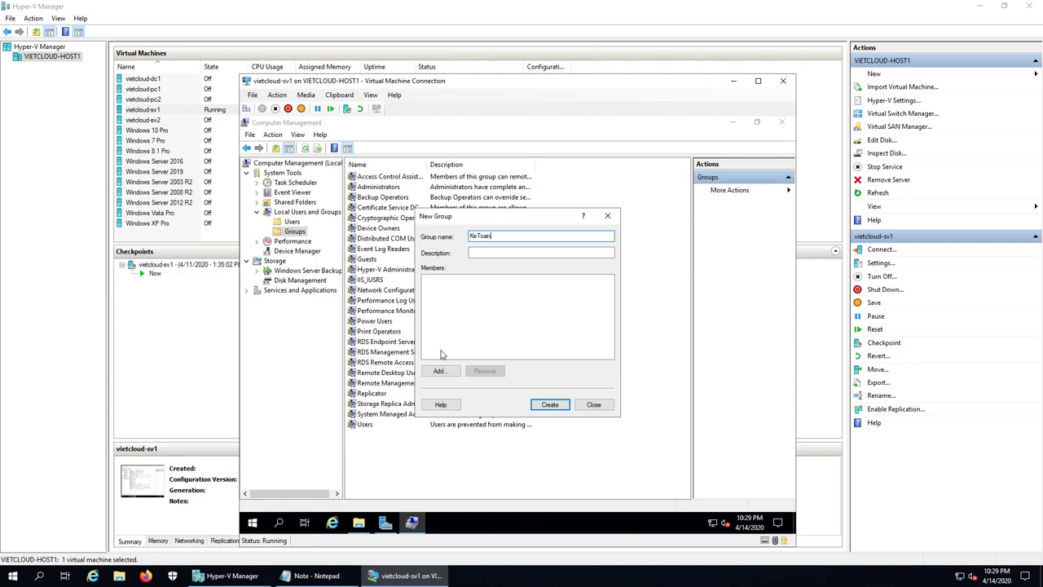
{"action": "left_click", "coordinate": [440, 371]}
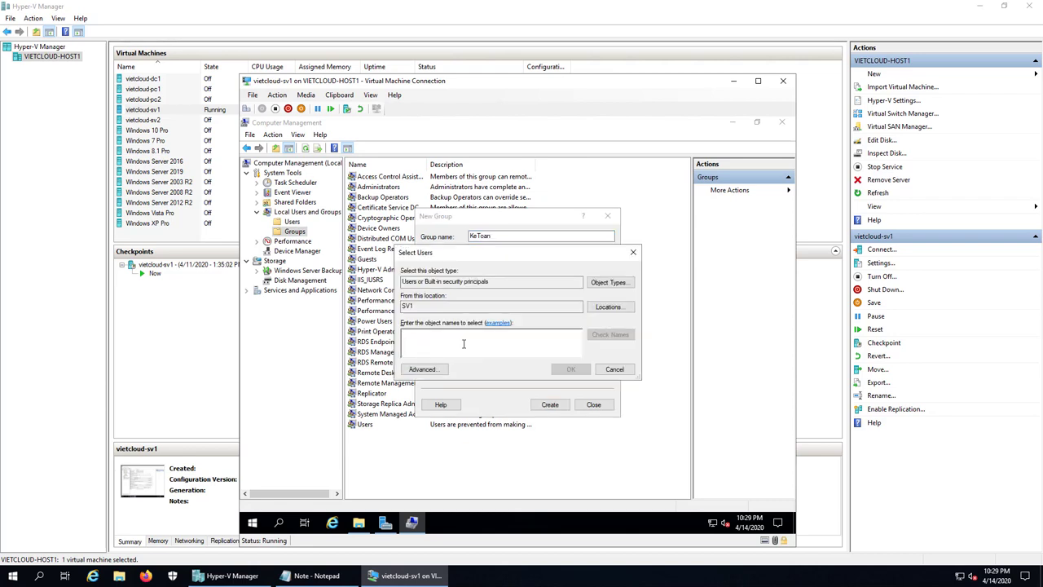
{"action": "type", "text": "kt1"}
{"action": "left_click", "coordinate": [611, 335]}
{"action": "type", "text": ";k"}
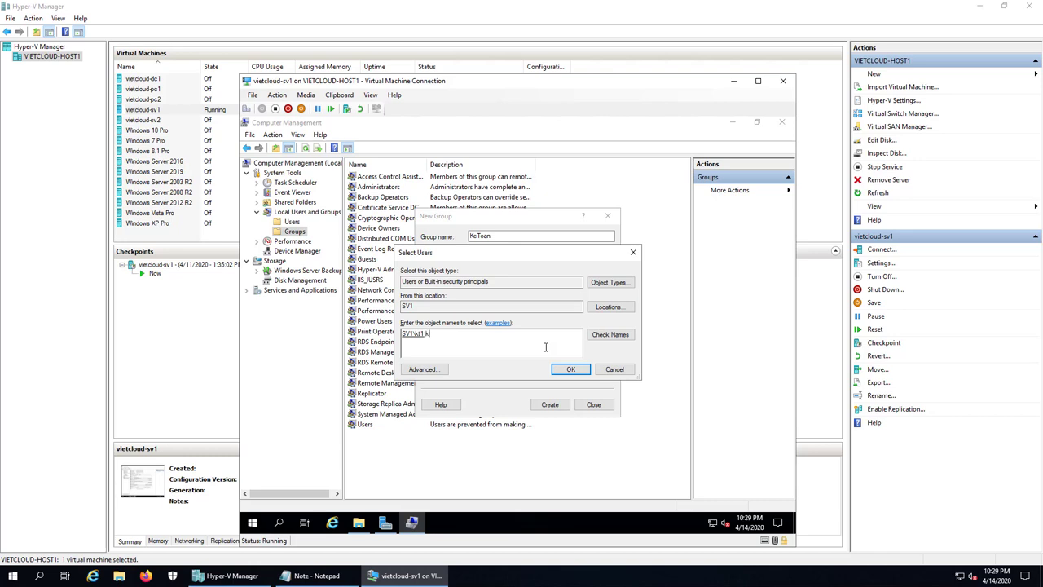
{"action": "type", "text": "t2"}
{"action": "left_click", "coordinate": [610, 335]}
{"action": "left_click", "coordinate": [571, 369]}
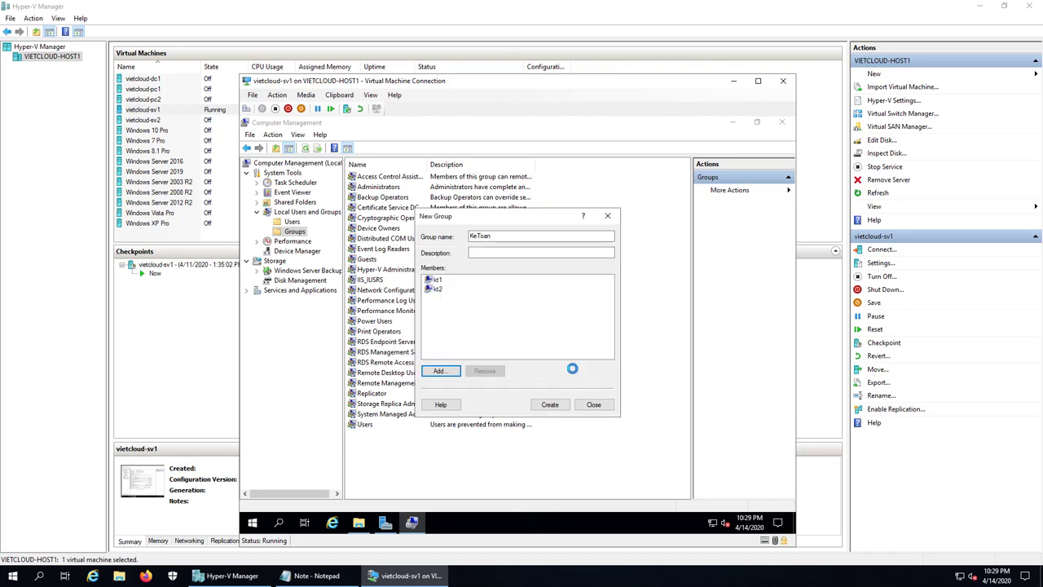
{"action": "left_click", "coordinate": [550, 404]}
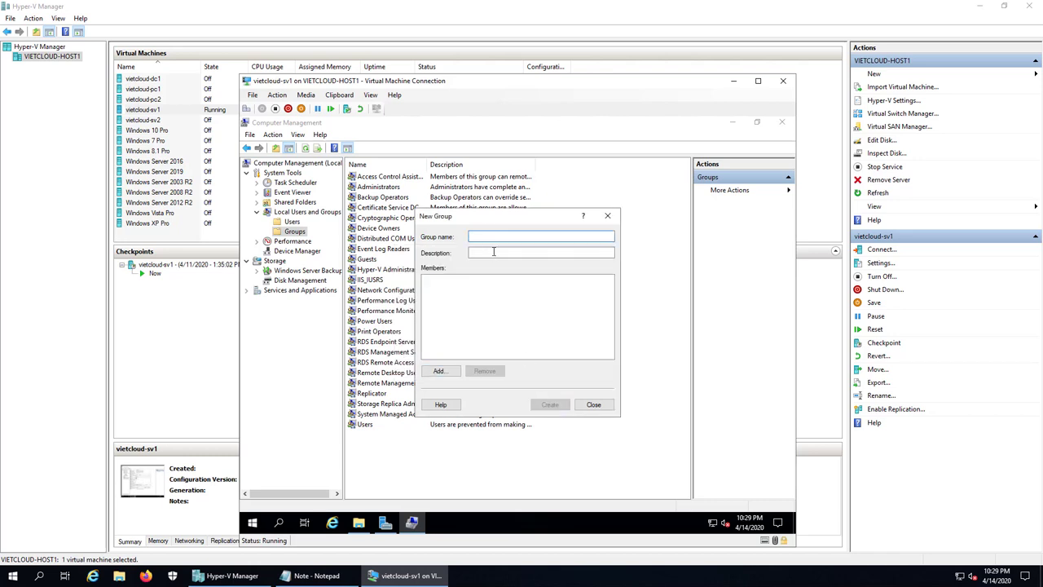
- Create local group NhanSu with members ns1 and ns2
{"action": "type", "text": "NhanSu"}
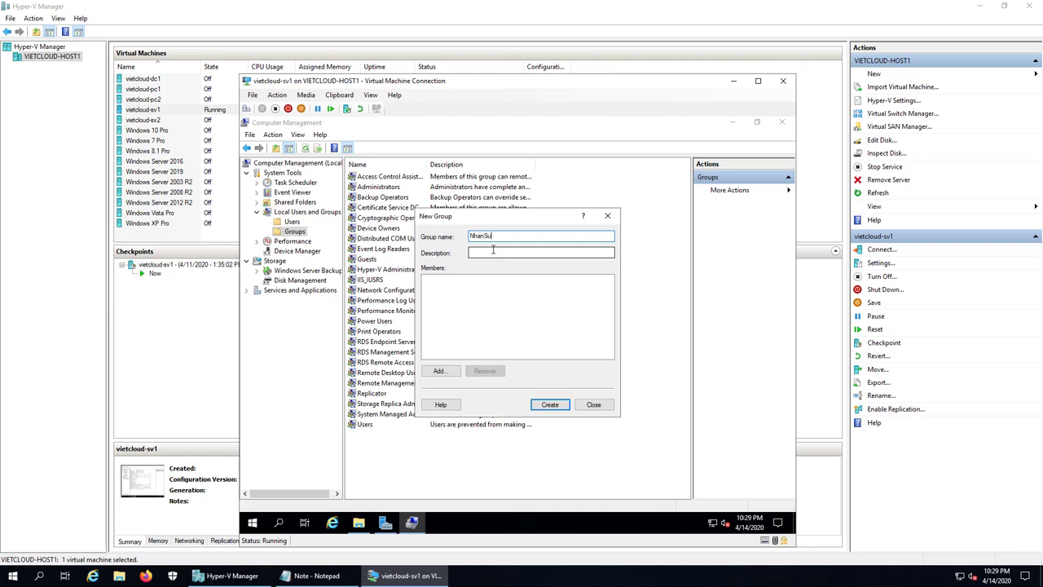
{"action": "left_click", "coordinate": [443, 371]}
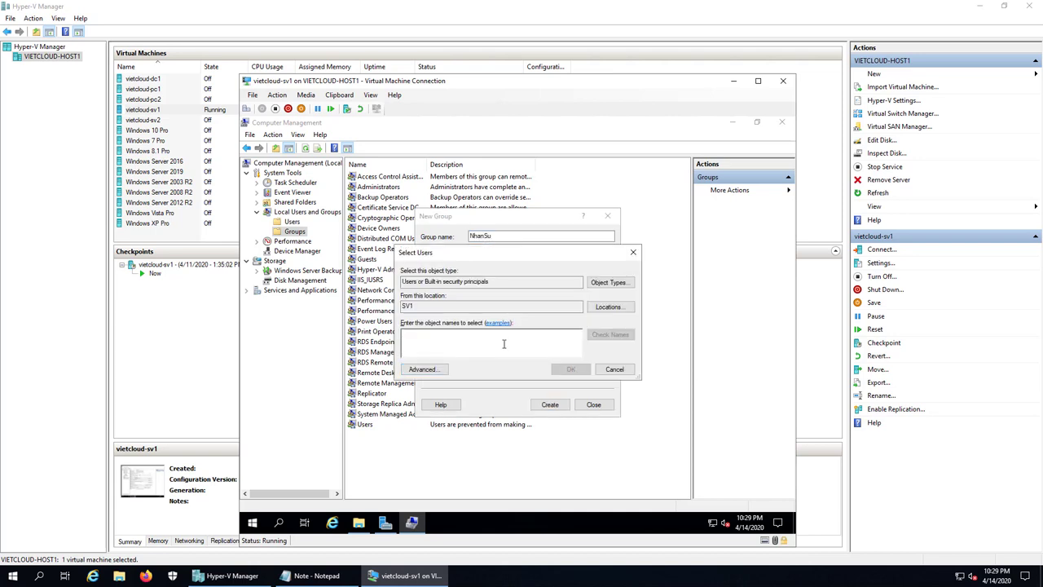
{"action": "type", "text": "ns1"}
{"action": "left_click", "coordinate": [605, 335]}
{"action": "type", "text": "; SV1\\ns2"}
{"action": "left_click", "coordinate": [607, 336]}
{"action": "left_click", "coordinate": [570, 369]}
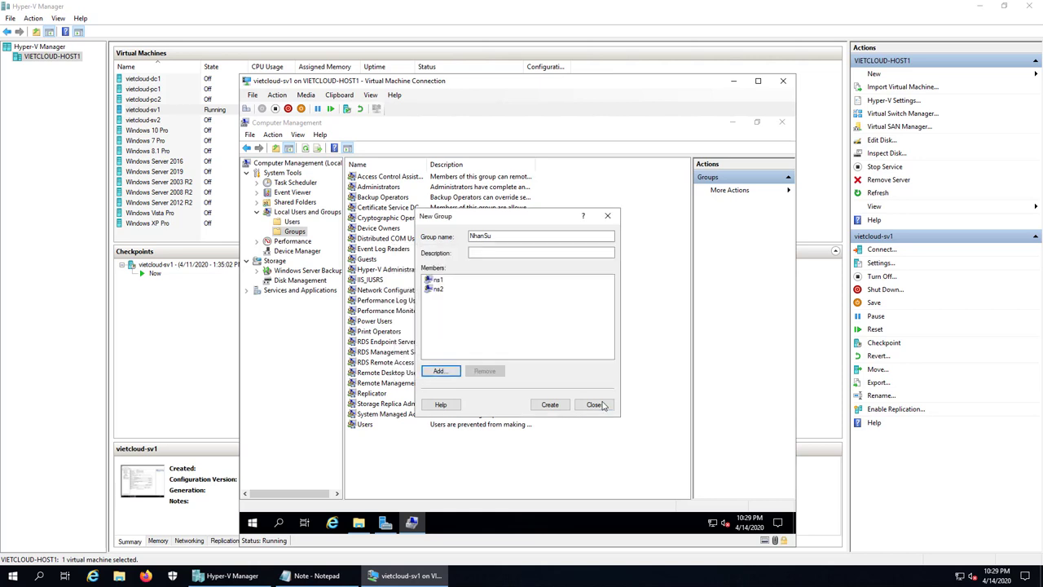
{"action": "left_click", "coordinate": [550, 405]}
{"action": "left_click", "coordinate": [584, 406]}
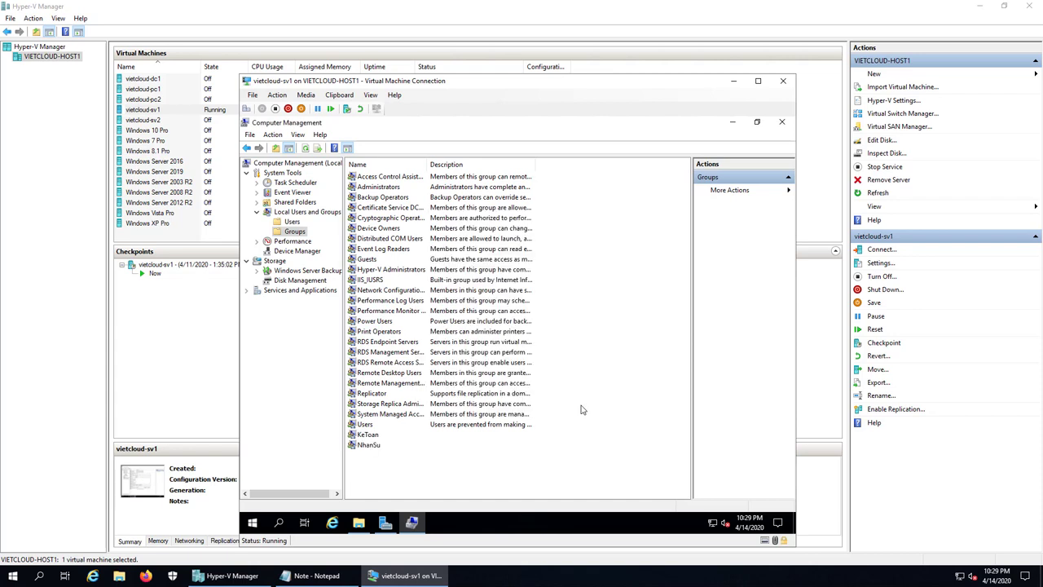
- Check the members of the KeToan and NhanSu groups in their properties
{"action": "left_click", "coordinate": [367, 435]}
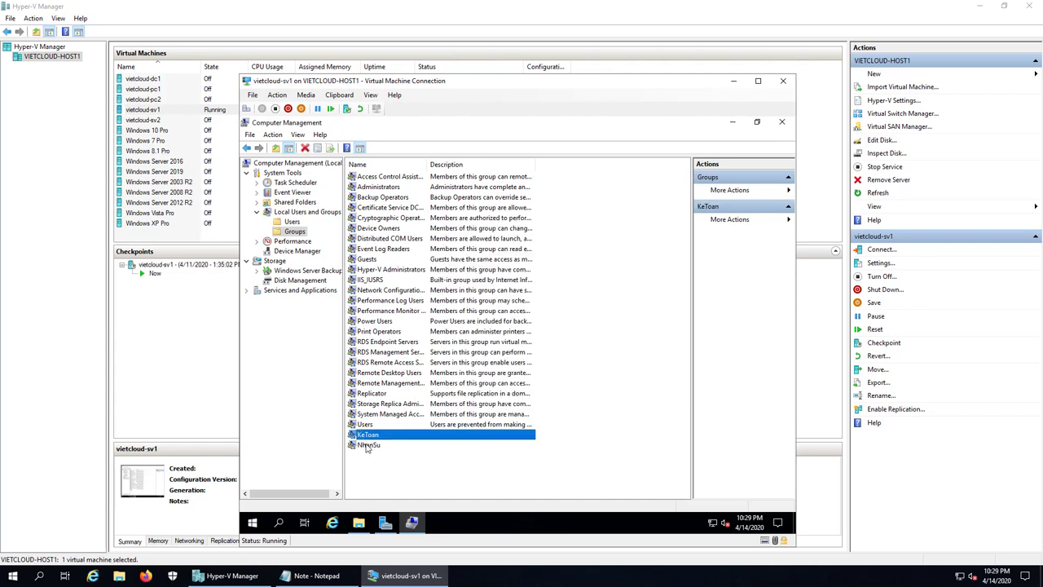
{"action": "left_click", "coordinate": [367, 441]}
{"action": "double_click", "coordinate": [368, 435]}
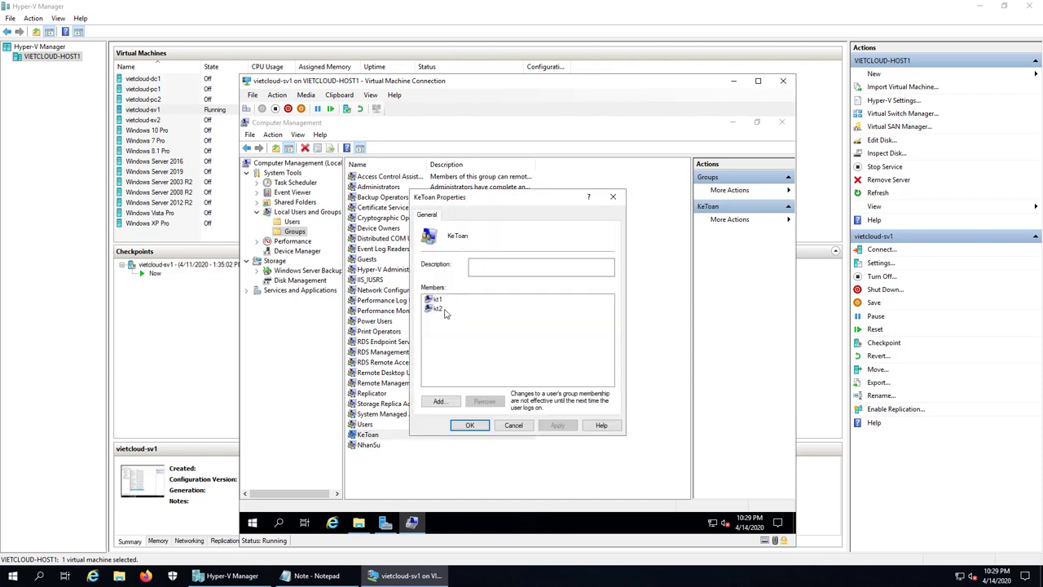
{"action": "left_click", "coordinate": [522, 427]}
{"action": "double_click", "coordinate": [371, 445]}
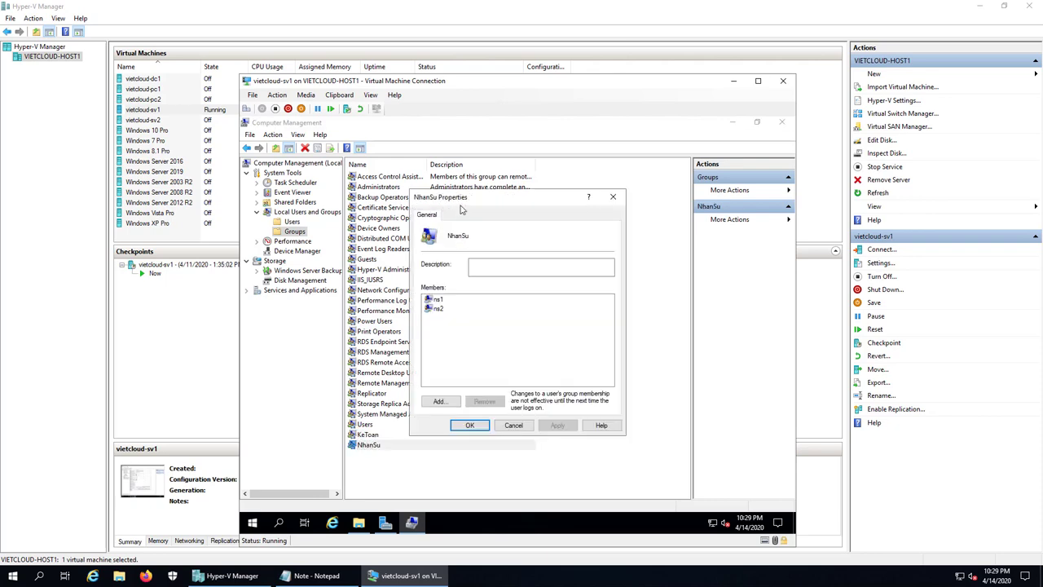
{"action": "left_click", "coordinate": [513, 424]}
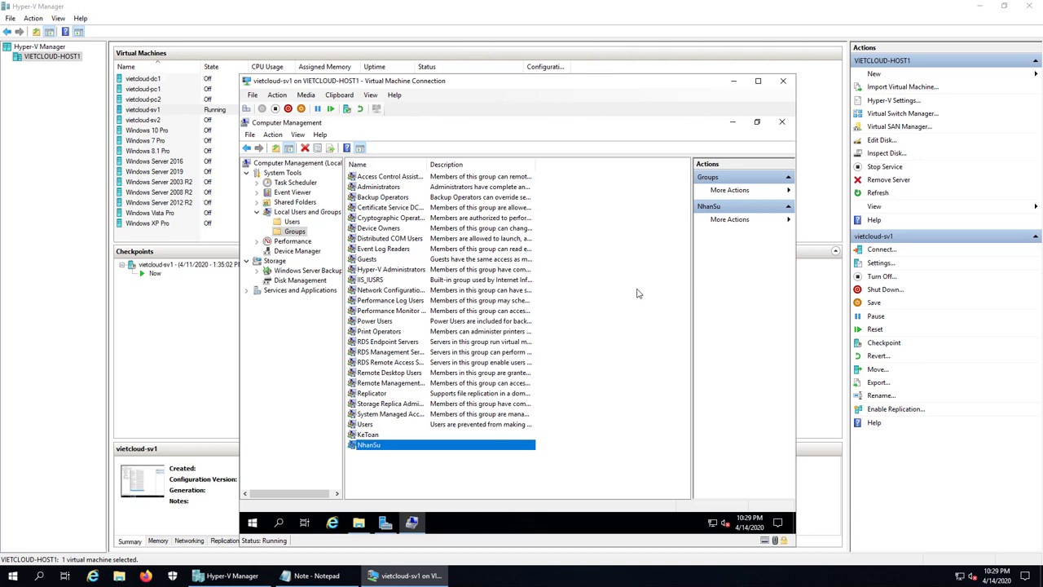
- Close Computer Management and open C:\DATA in File Explorer
{"action": "left_click", "coordinate": [784, 121]}
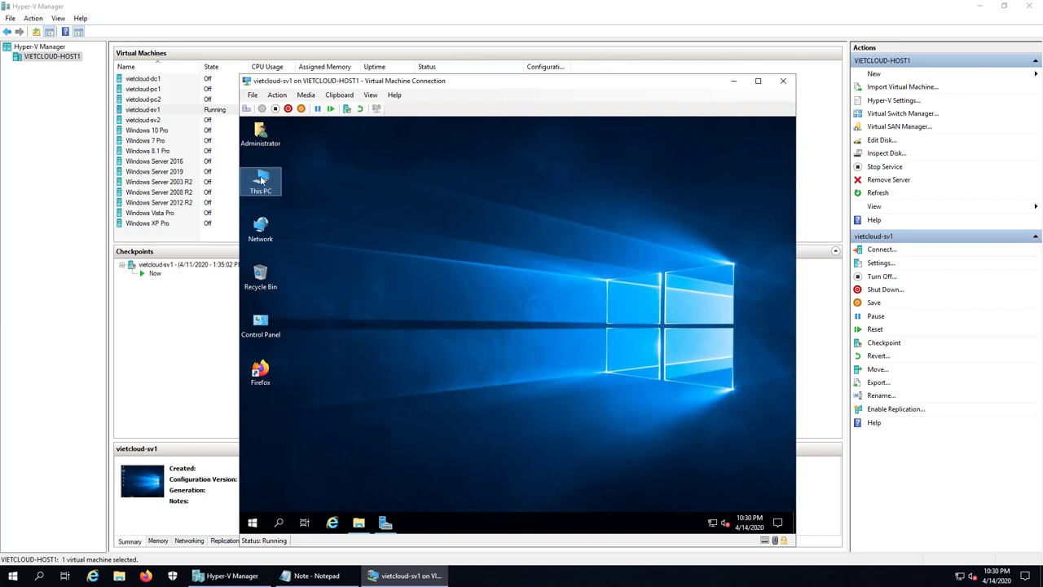
{"action": "key", "text": "Return"}
{"action": "double_click", "coordinate": [530, 308]}
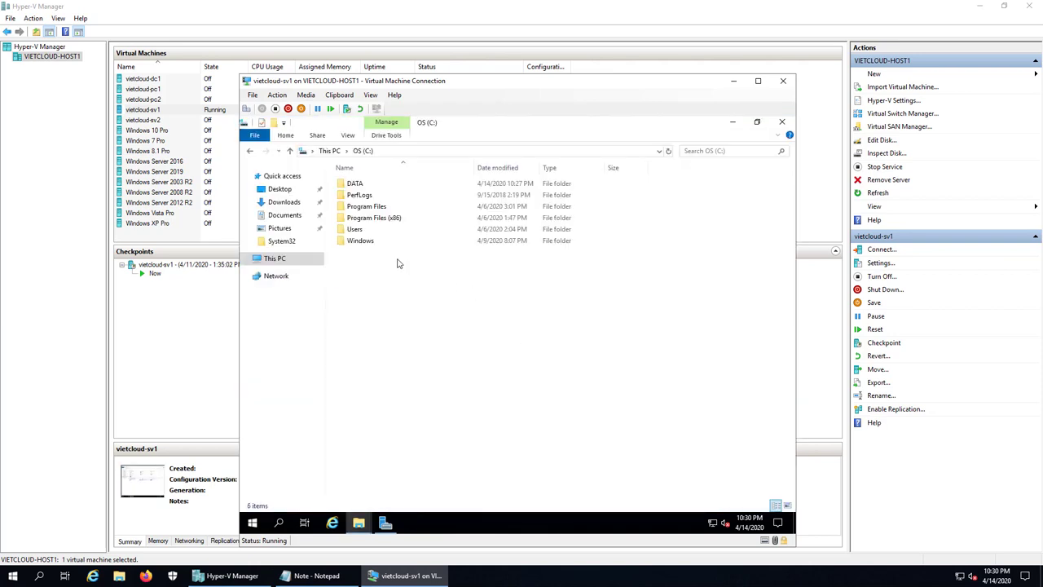
{"action": "left_click", "coordinate": [355, 185]}
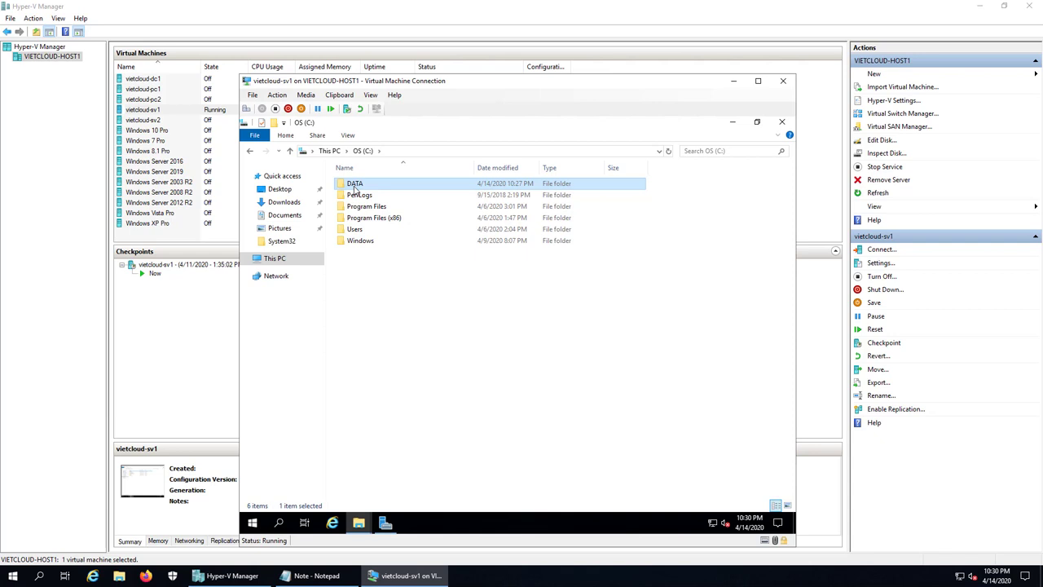
{"action": "double_click", "coordinate": [356, 188]}
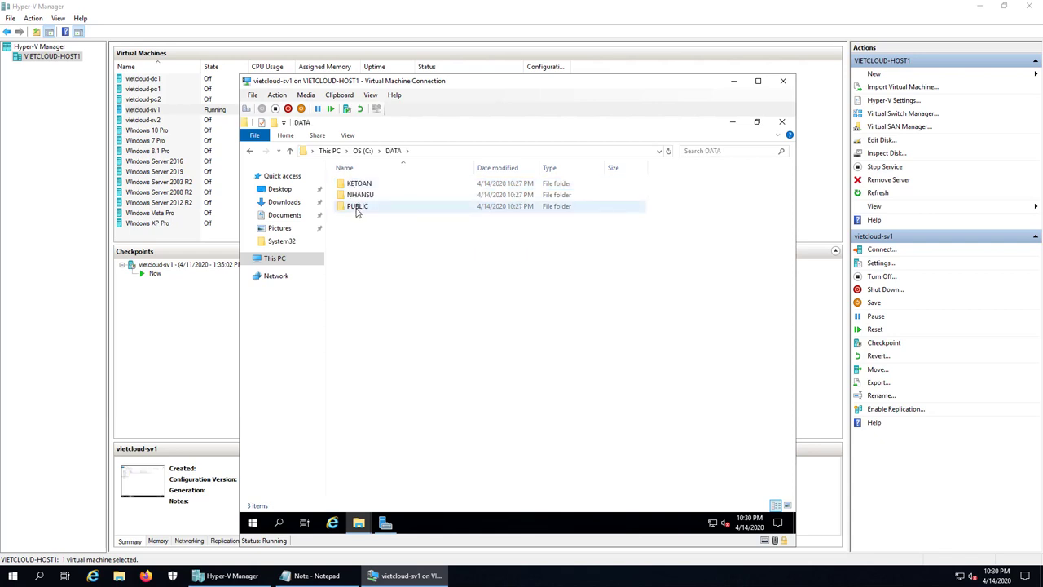
- Look over the PUBLIC, KETOAN and NHANSU folders, then return to C:
{"action": "left_click", "coordinate": [356, 209]}
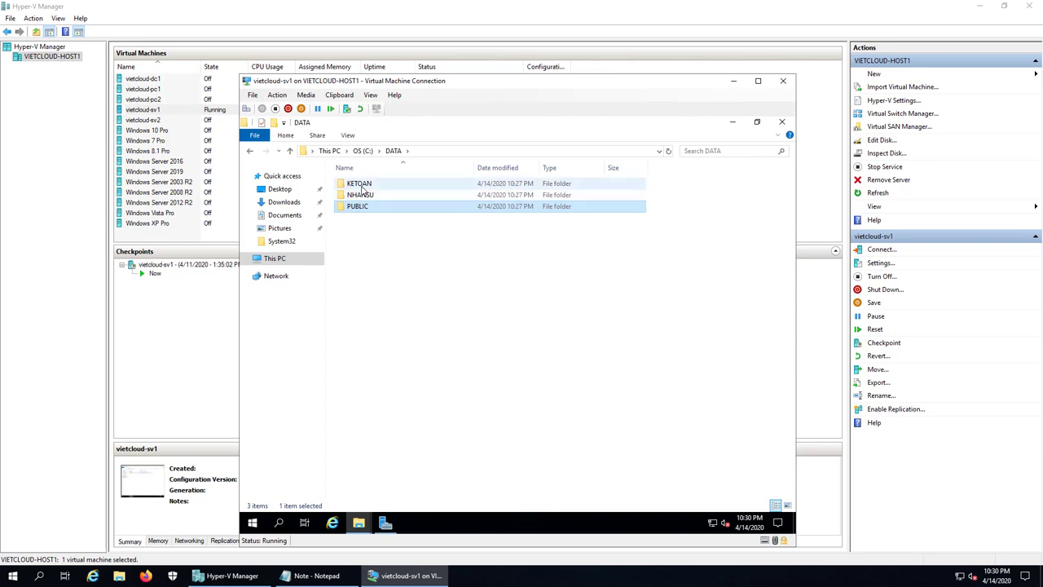
{"action": "left_click", "coordinate": [363, 187]}
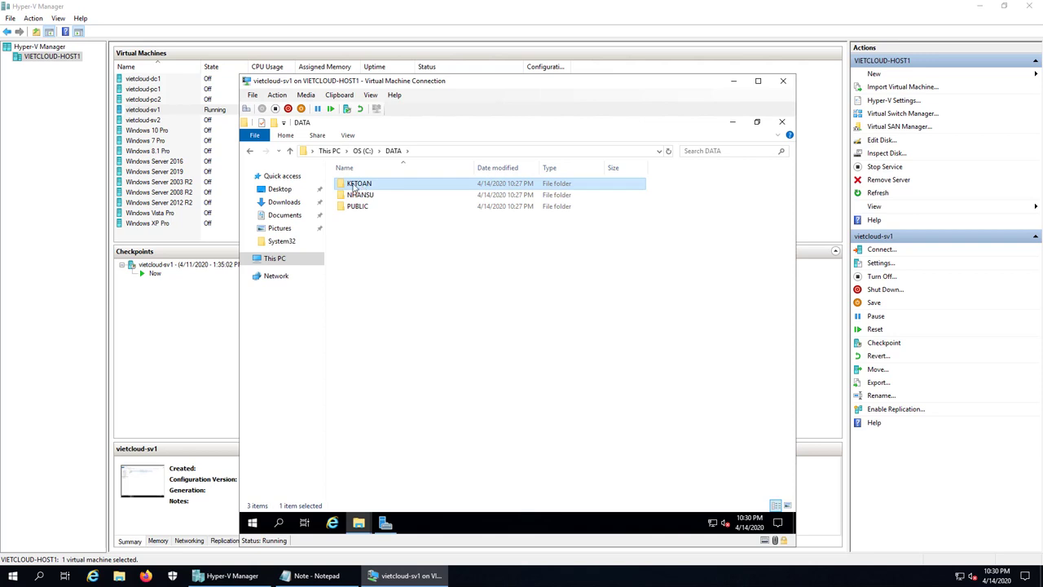
{"action": "left_click", "coordinate": [373, 200]}
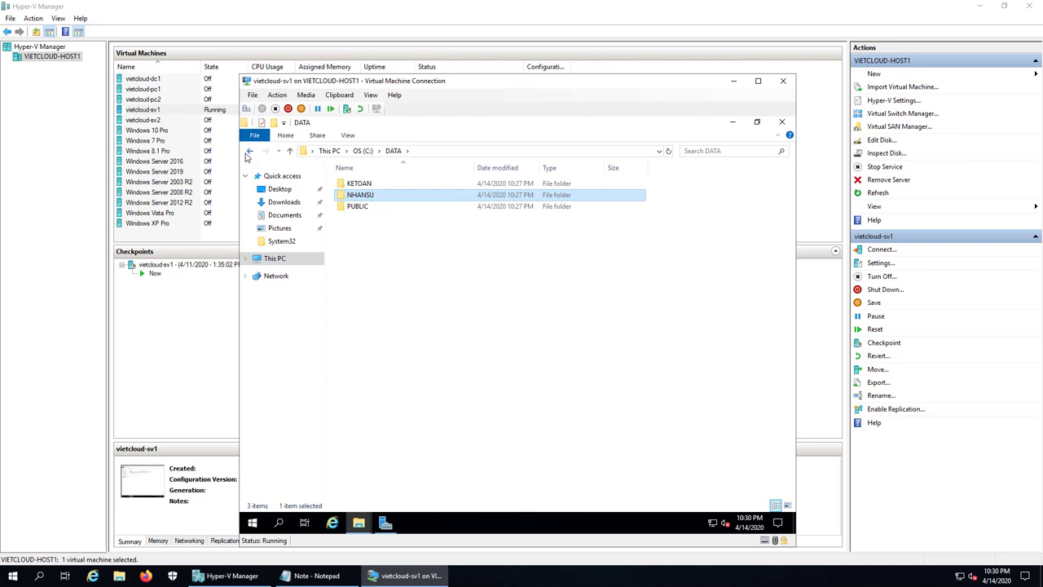
{"action": "key", "text": "BackSpace"}
- Disable inheritance on DATA in Advanced Security, converting inherited permissions to explicit entries
{"action": "right_click", "coordinate": [362, 186]}
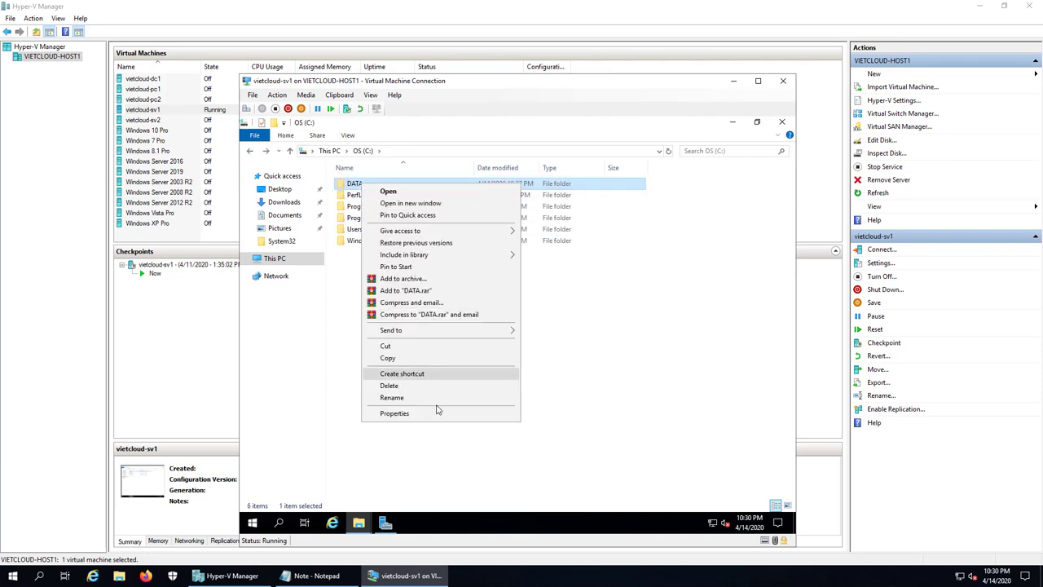
{"action": "left_click", "coordinate": [434, 413]}
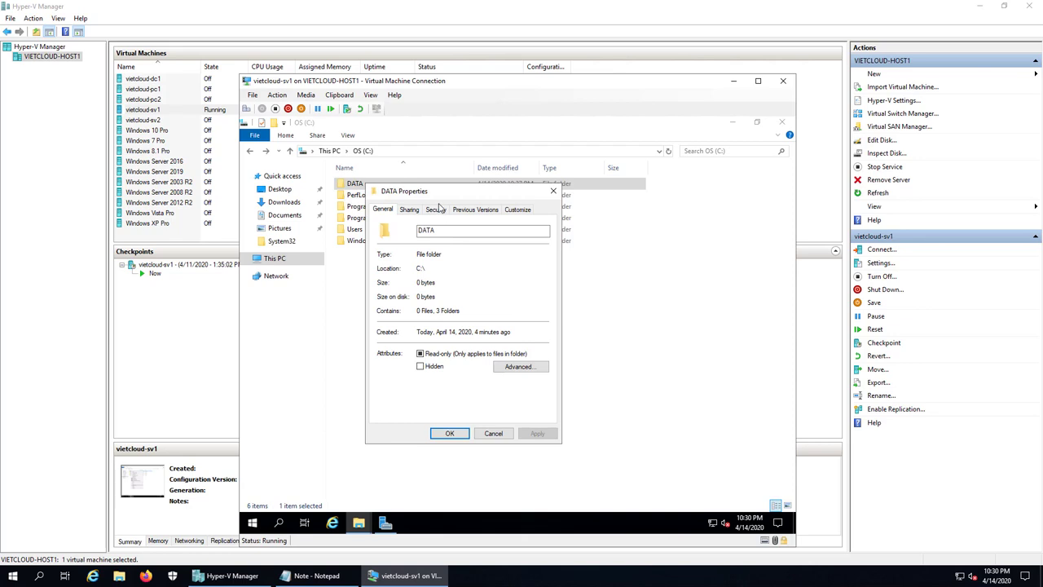
{"action": "left_click", "coordinate": [436, 209]}
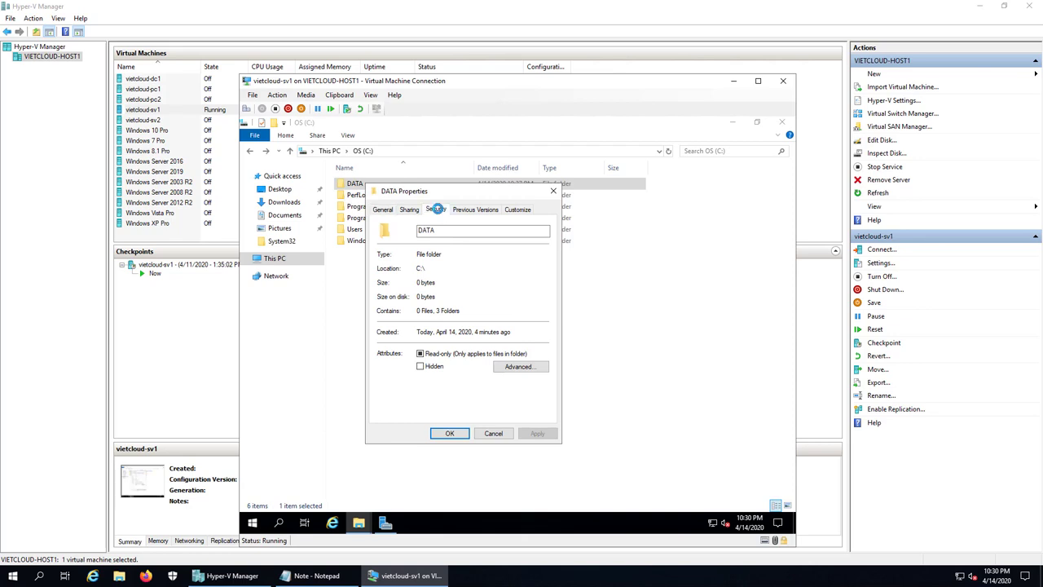
{"action": "left_click", "coordinate": [526, 393]}
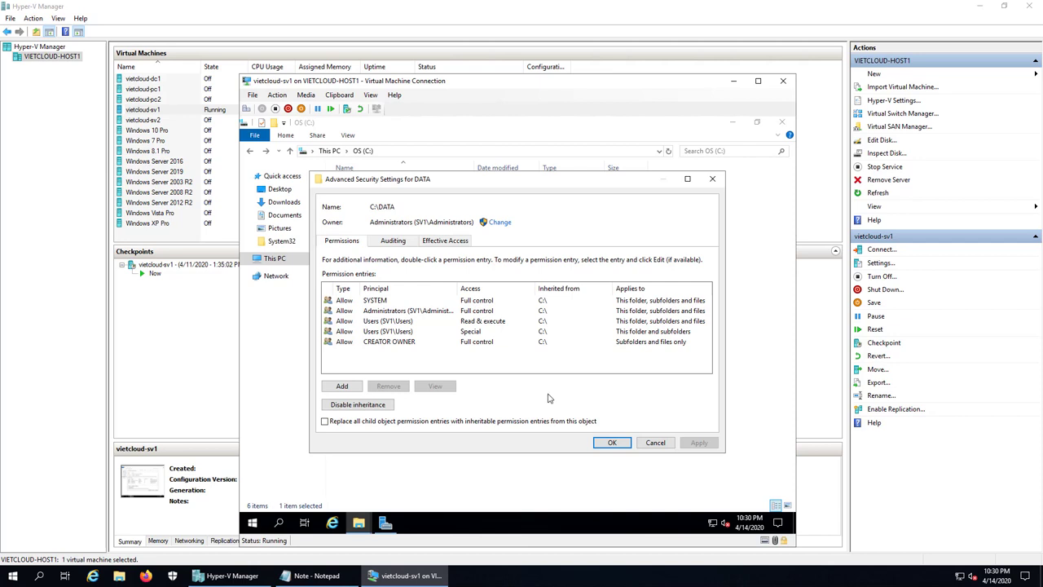
{"action": "left_click", "coordinate": [380, 410]}
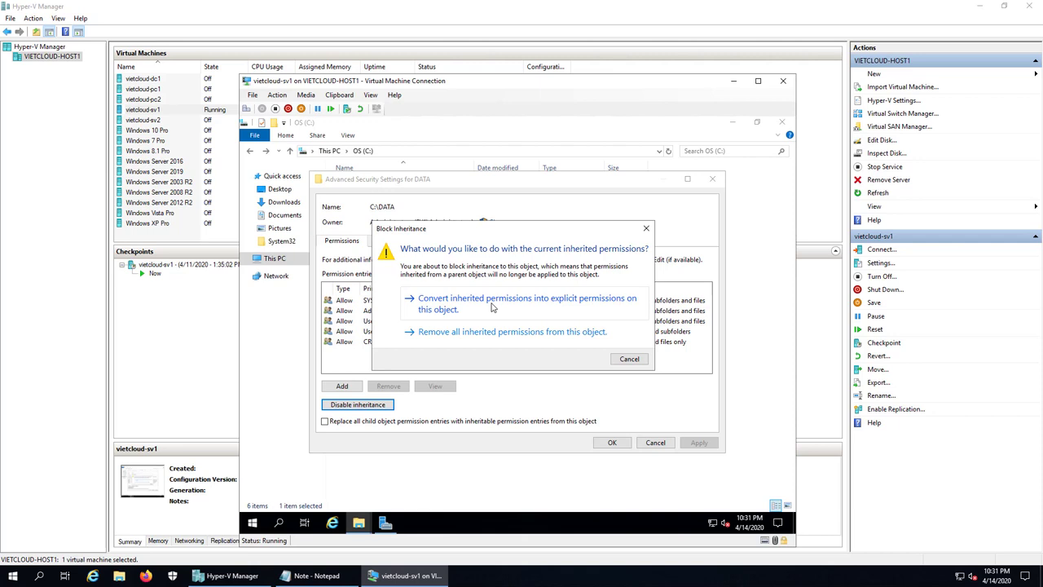
{"action": "left_click", "coordinate": [491, 307]}
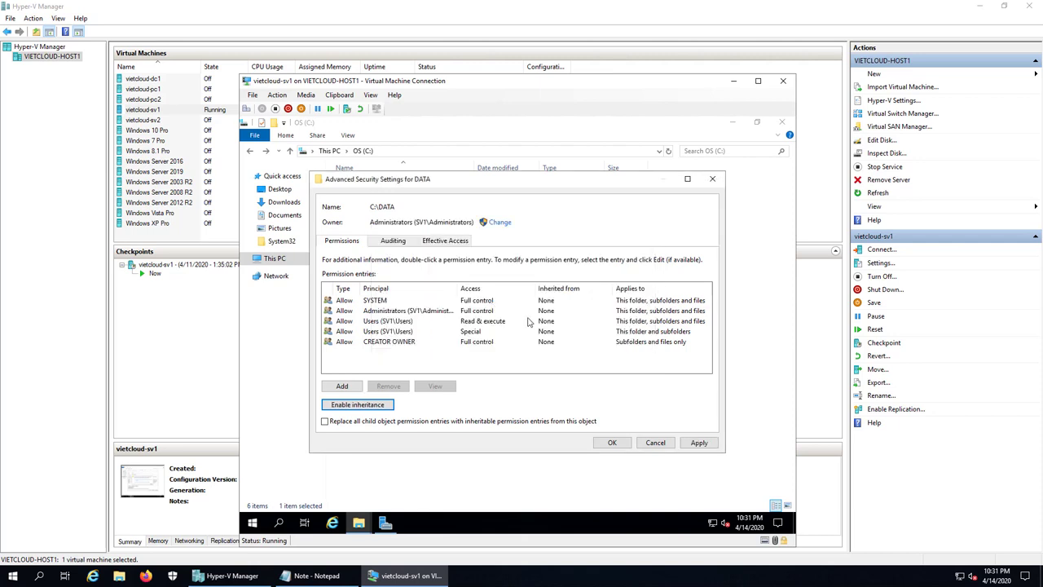
{"action": "left_click", "coordinate": [612, 442]}
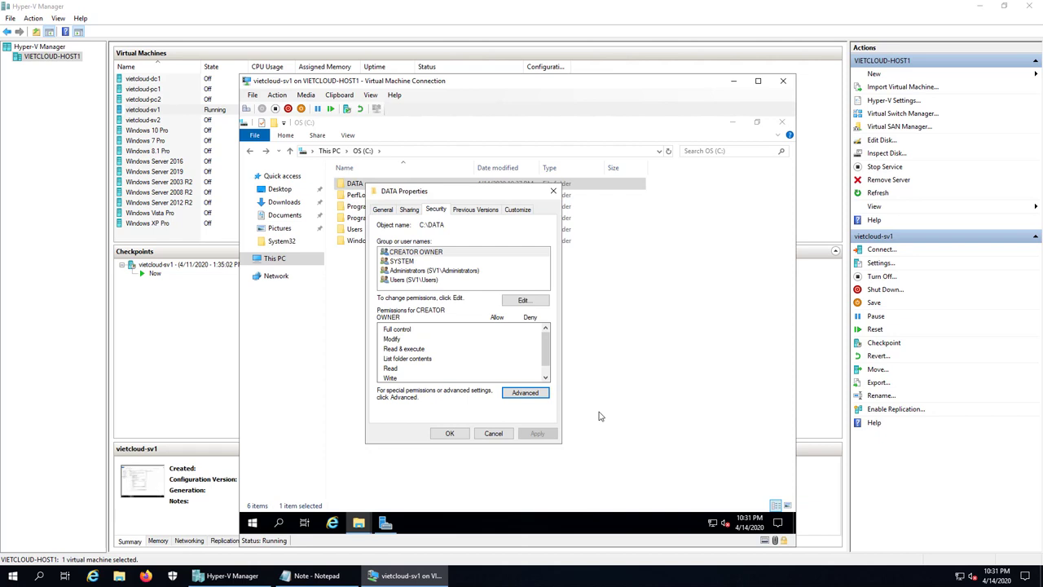
- Remove the Users group from the DATA folder's permissions
{"action": "left_click", "coordinate": [525, 301]}
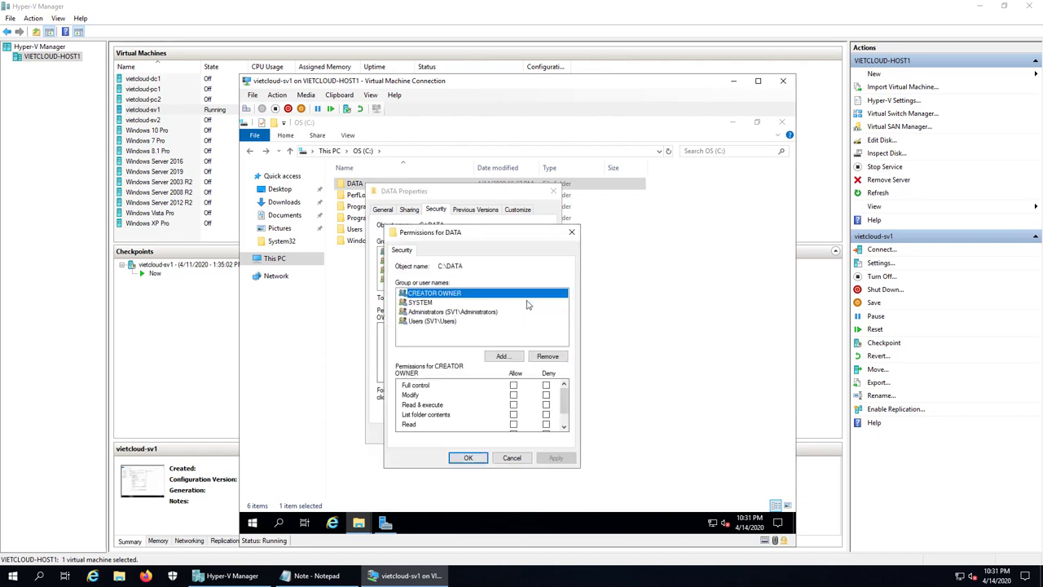
{"action": "left_click", "coordinate": [432, 324]}
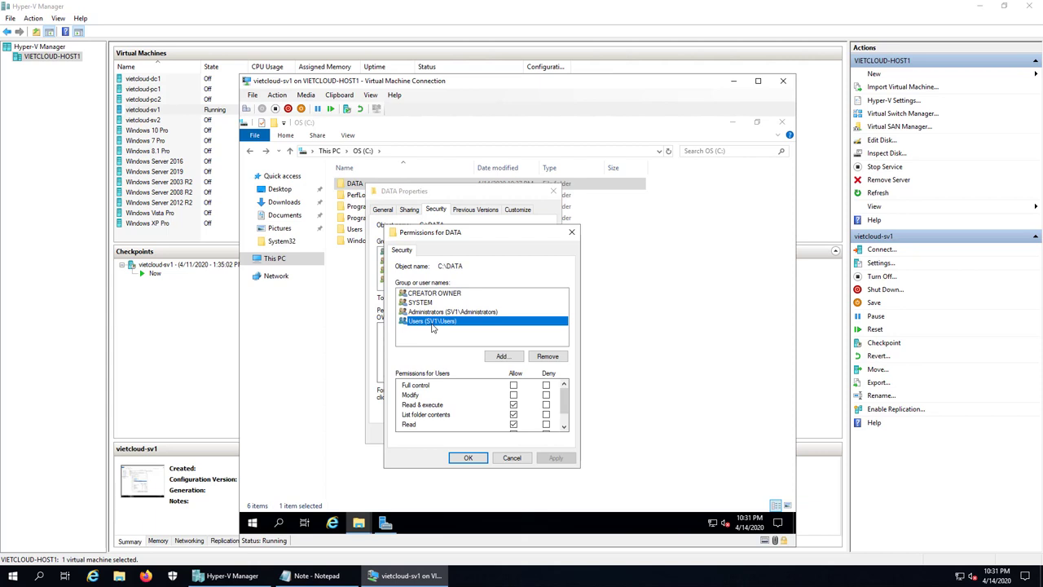
{"action": "left_click", "coordinate": [548, 356]}
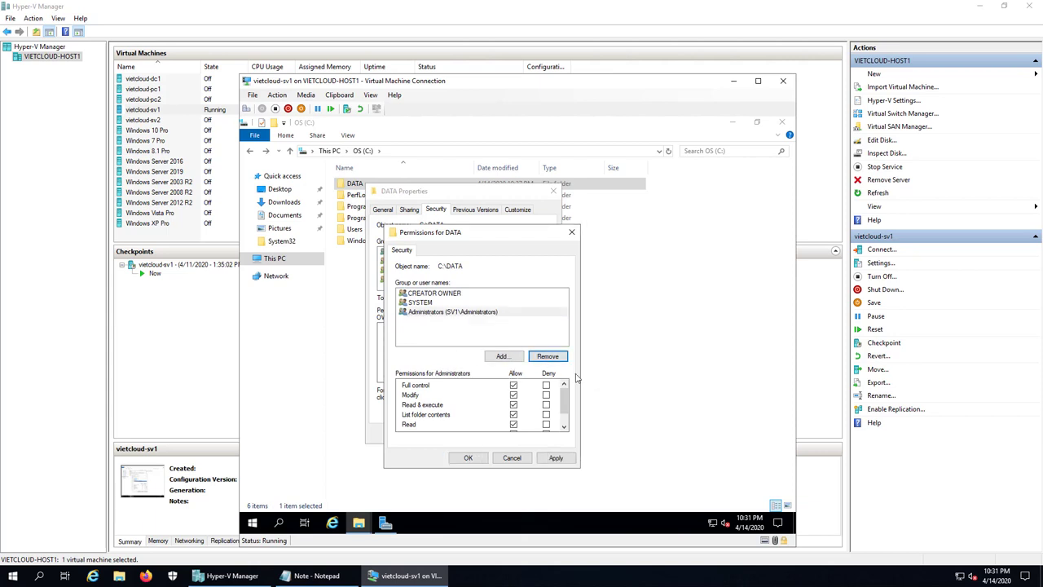
- Add the verified ketoan and nhansu groups to DATA's permissions and close its Properties
{"action": "left_click", "coordinate": [503, 356]}
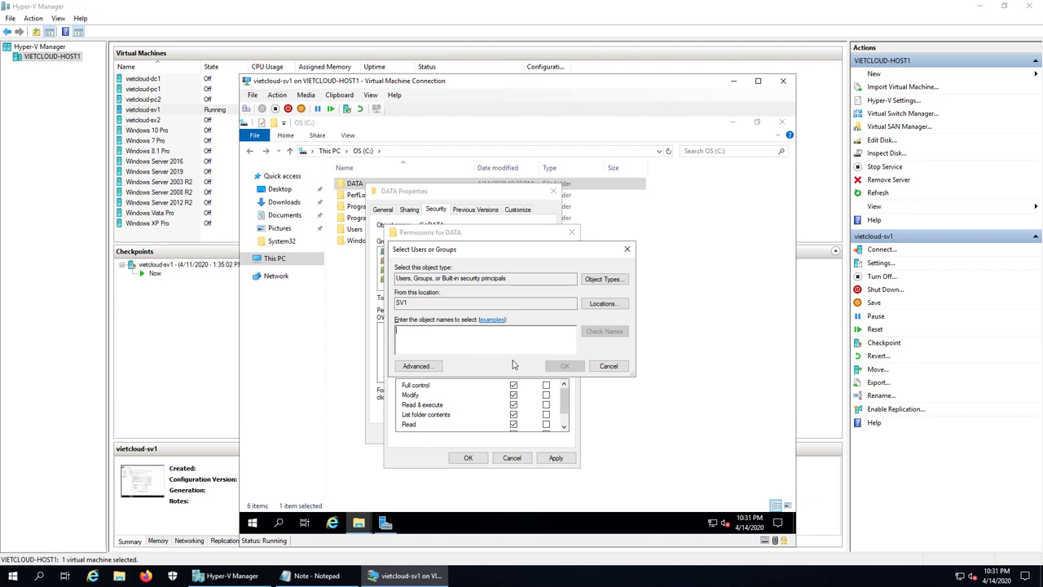
{"action": "type", "text": "ketoan"}
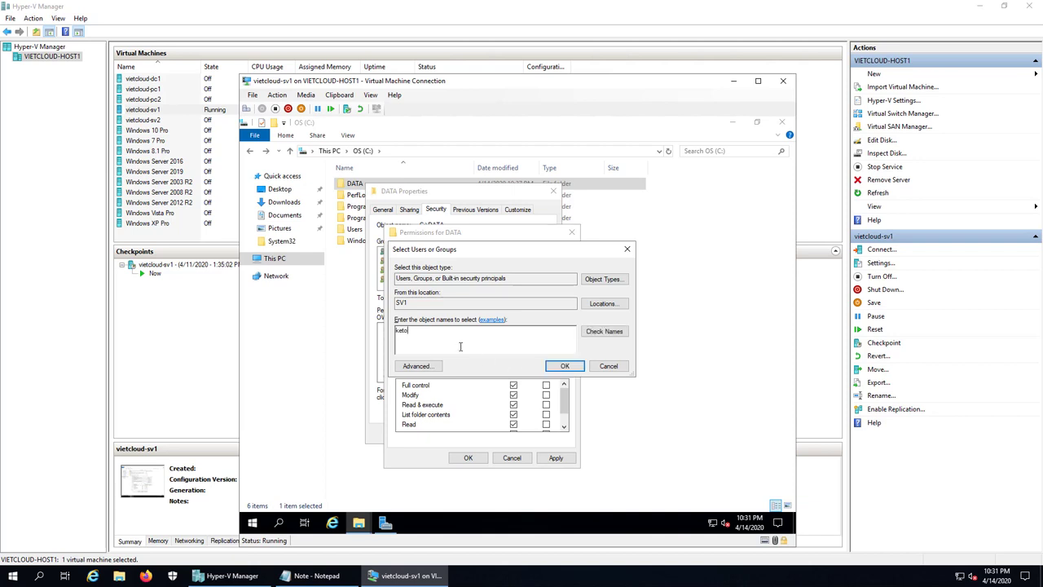
{"action": "left_click", "coordinate": [599, 331]}
{"action": "type", "text": ";nhansu"}
{"action": "left_click", "coordinate": [602, 335]}
{"action": "left_click", "coordinate": [571, 368]}
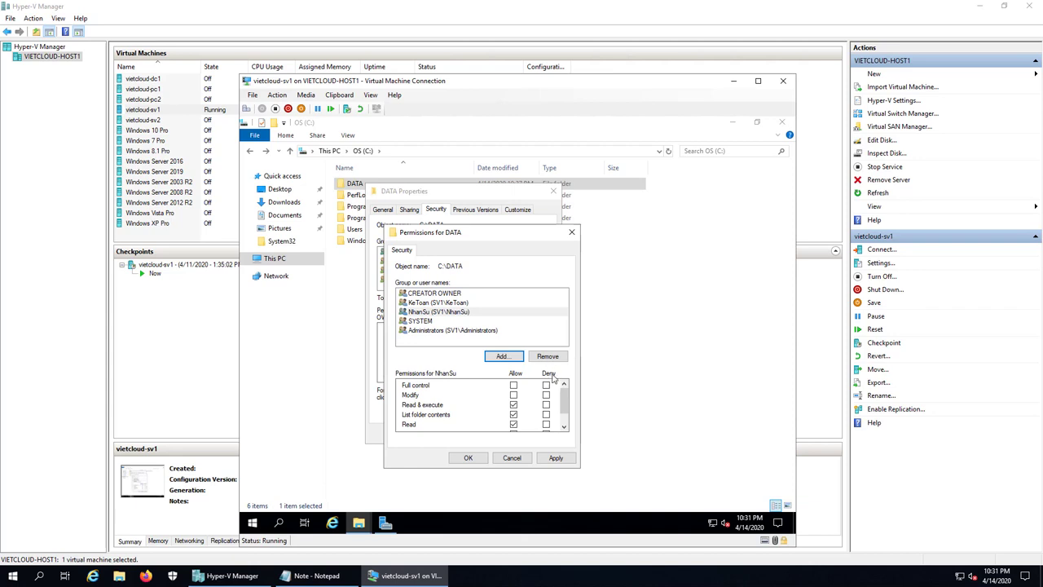
{"action": "left_click", "coordinate": [468, 458]}
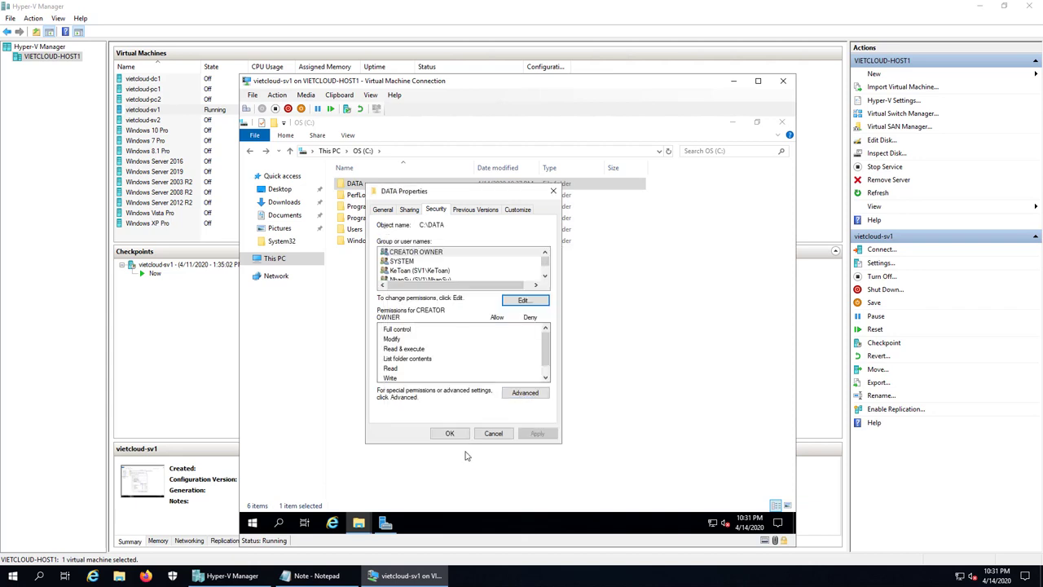
{"action": "left_click", "coordinate": [449, 434]}
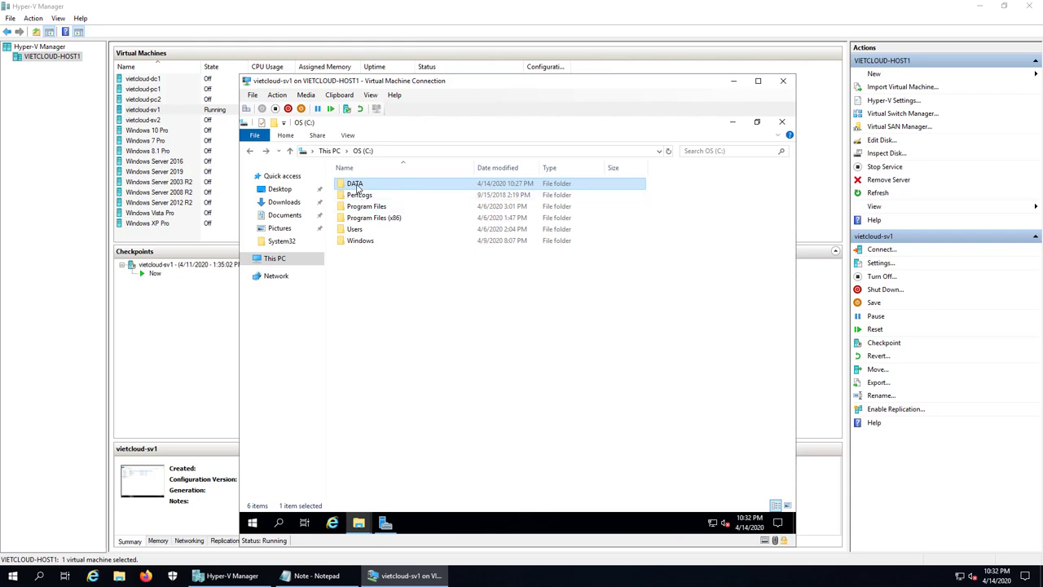
{"action": "left_click", "coordinate": [385, 413]}
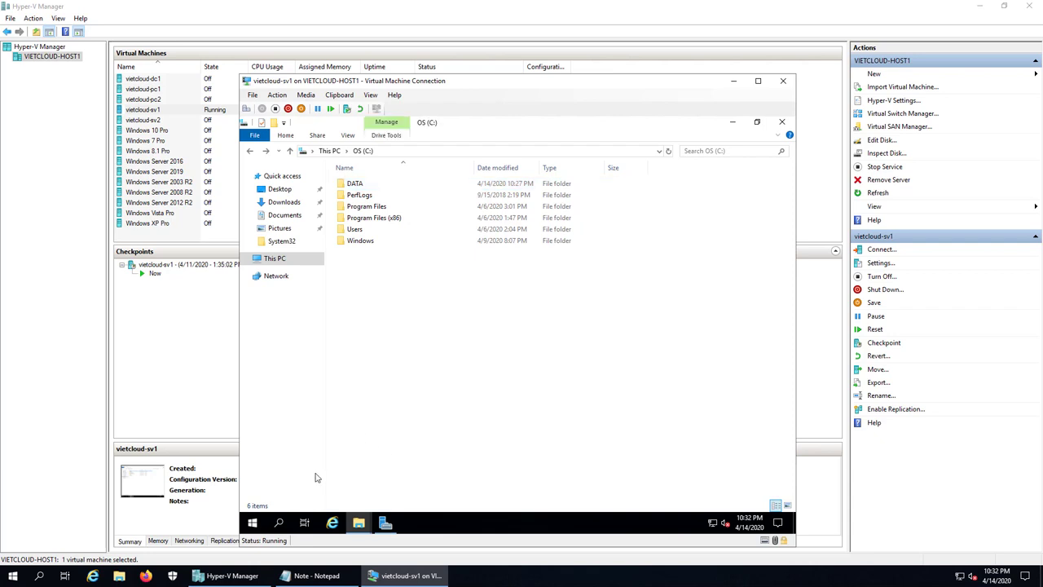
- Sign the Administrator out of the VM from the Start context menu
{"action": "right_click", "coordinate": [253, 523]}
{"action": "mouse_move", "coordinate": [300, 489]}
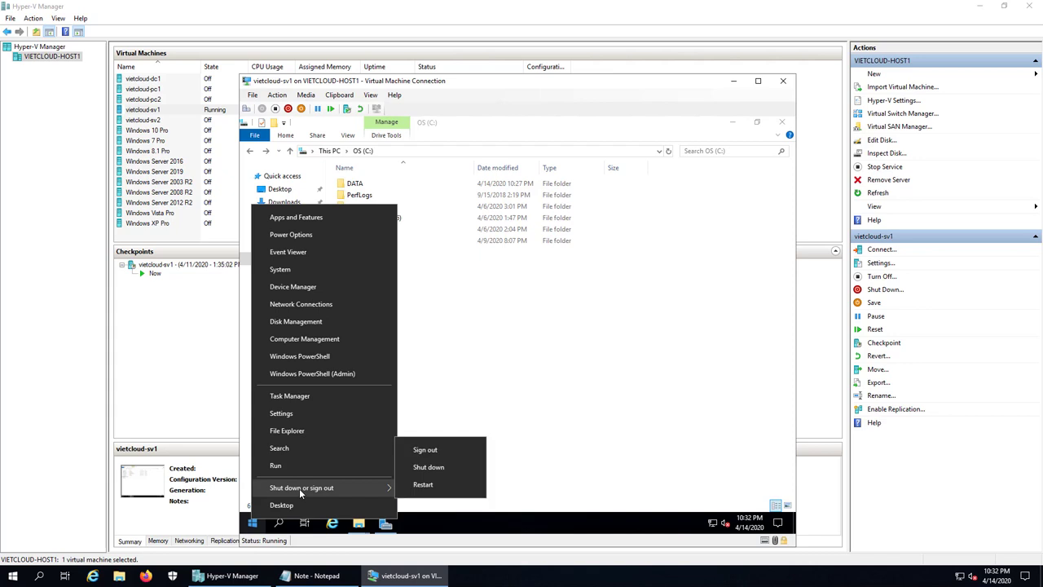
{"action": "left_click", "coordinate": [463, 453]}
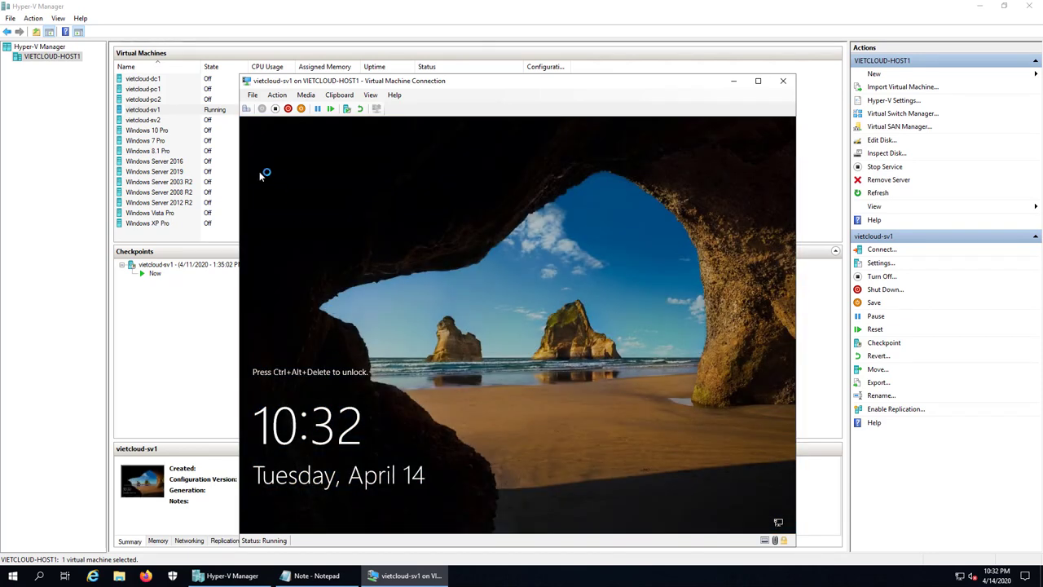
- Sign in to the VM as kt1 with its password
{"action": "key", "text": "ctrl+alt+End"}
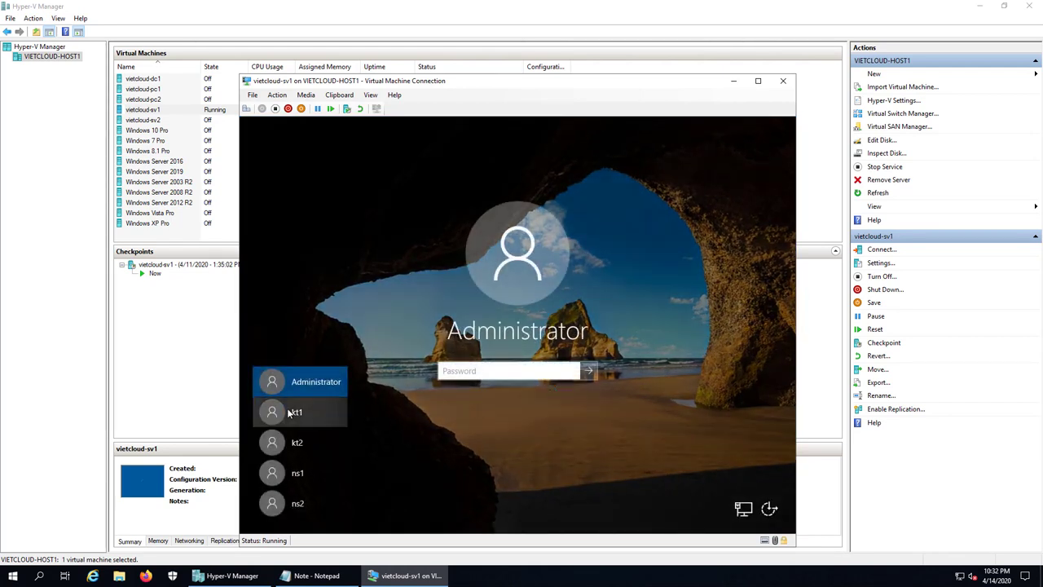
{"action": "left_click", "coordinate": [331, 414]}
{"action": "type", "text": "*****"}
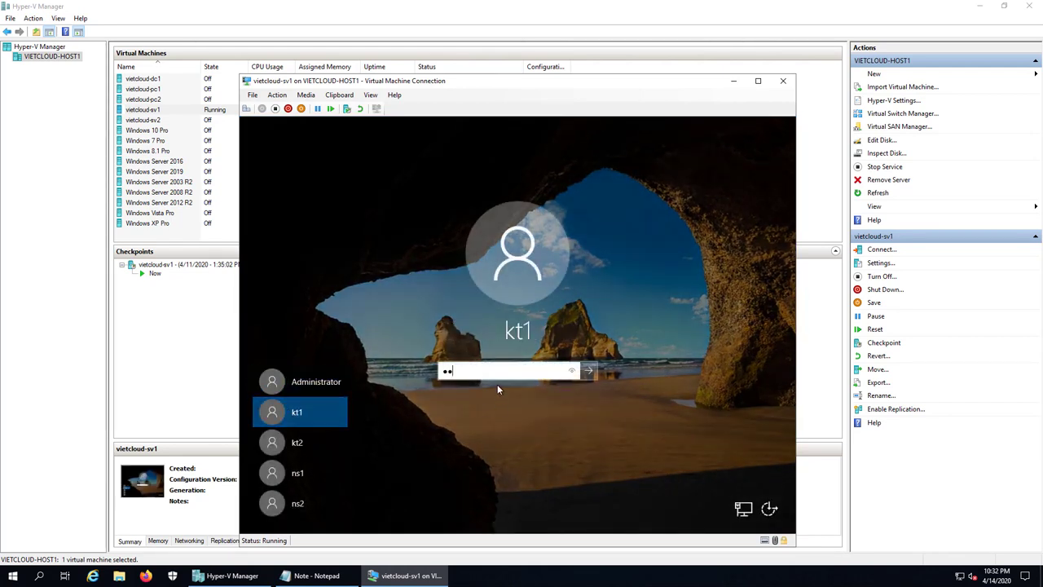
{"action": "type", "text": "****"}
{"action": "key", "text": "Return"}
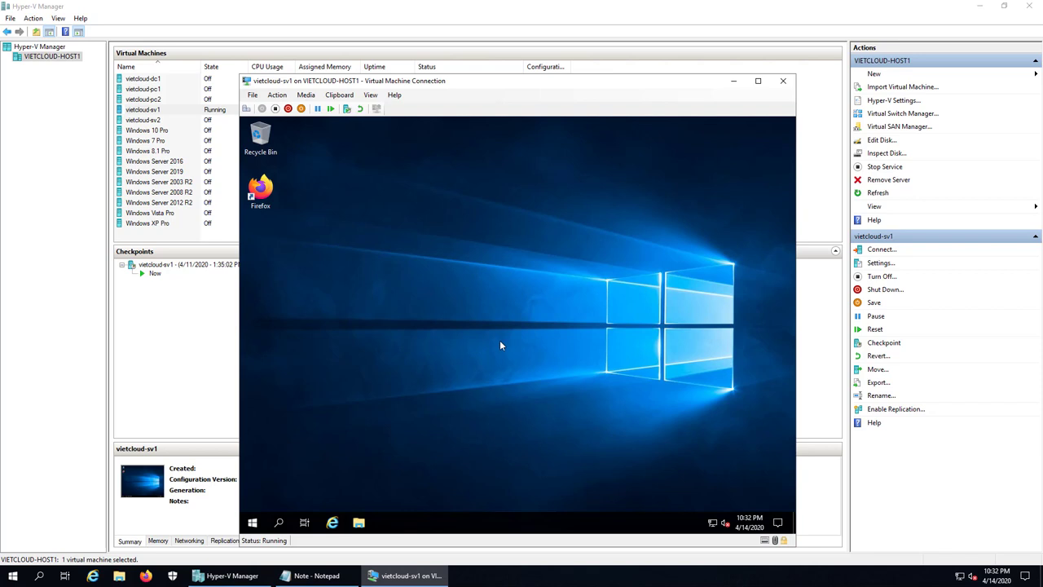
- Open C:\DATA in File Explorer and try creating a new folder, declining the UAC prompt
{"action": "key", "text": "super+e"}
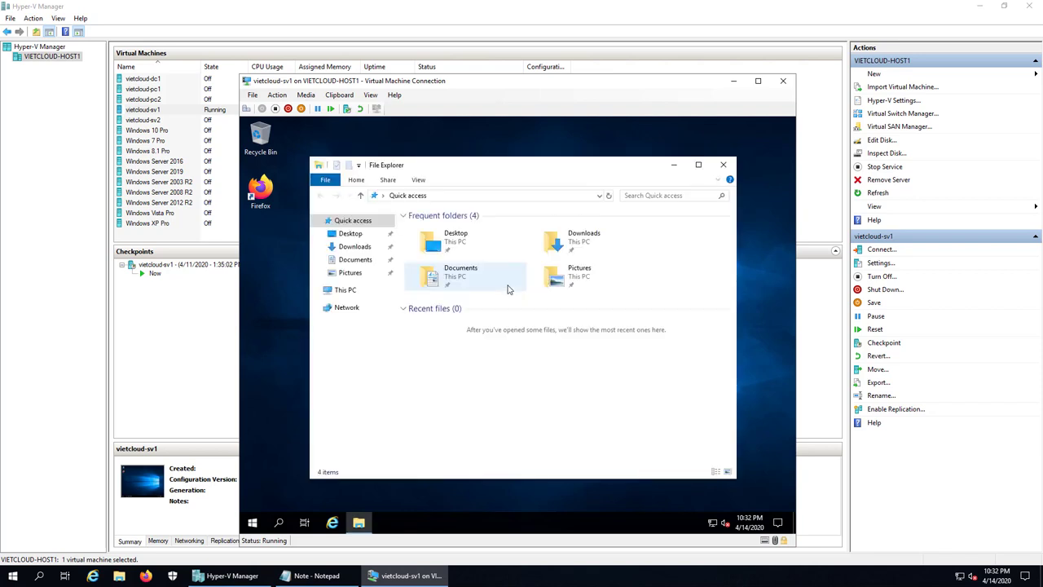
{"action": "left_click", "coordinate": [354, 290]}
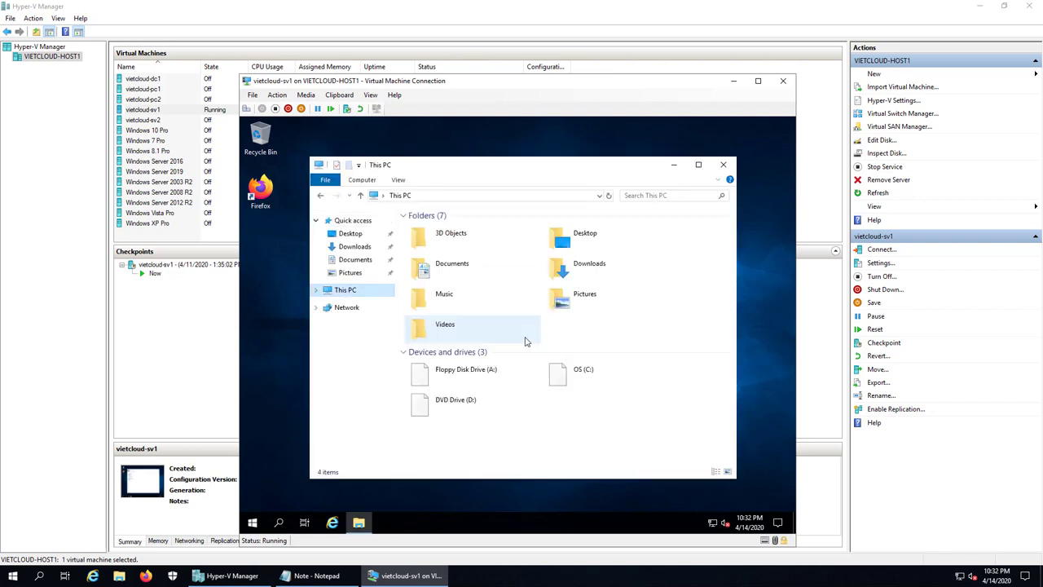
{"action": "left_click", "coordinate": [585, 377]}
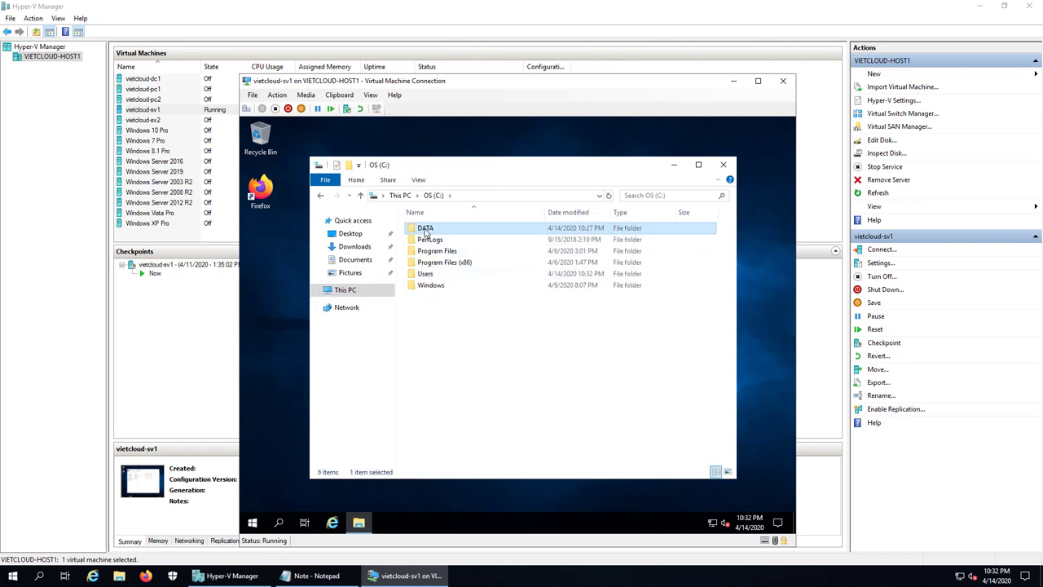
{"action": "double_click", "coordinate": [426, 229]}
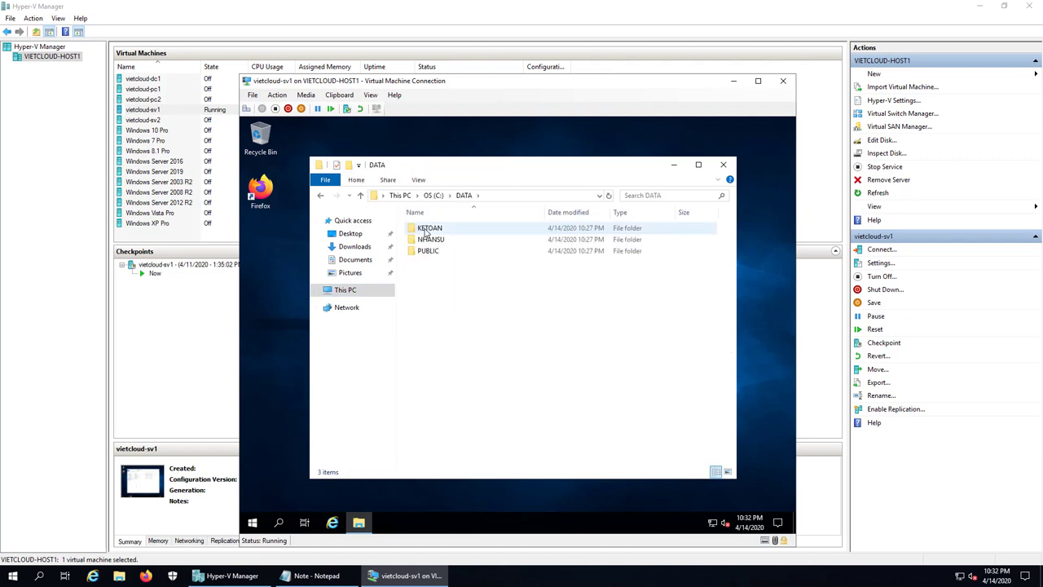
{"action": "right_click", "coordinate": [438, 309]}
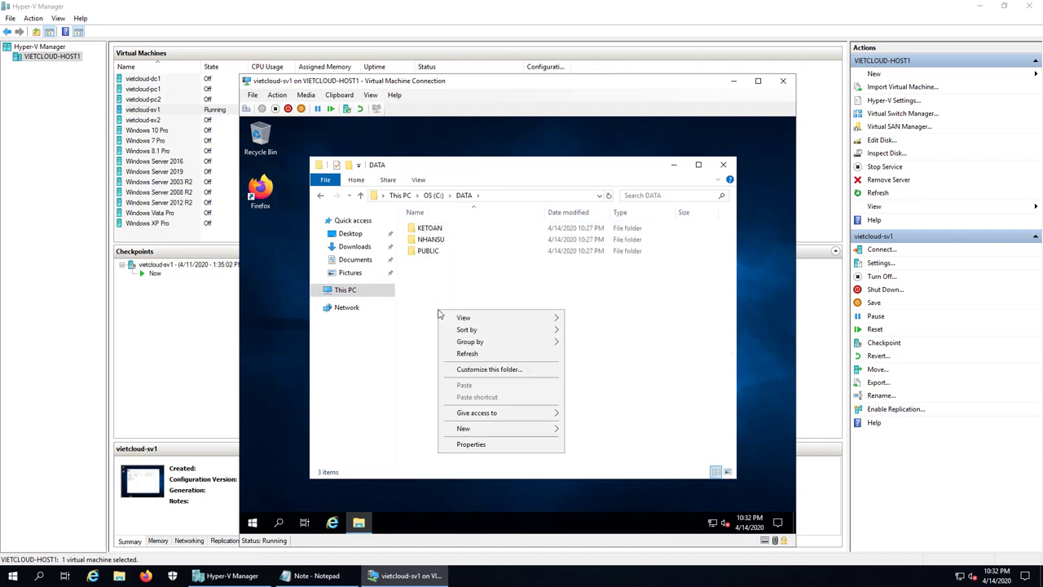
{"action": "mouse_move", "coordinate": [524, 432]}
{"action": "left_click", "coordinate": [599, 429]}
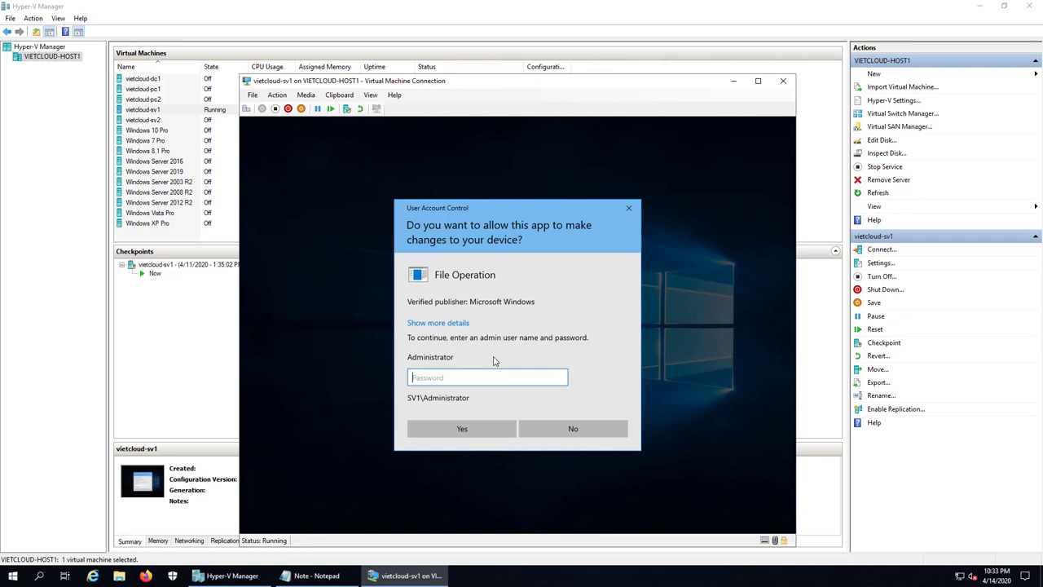
{"action": "left_click", "coordinate": [573, 429]}
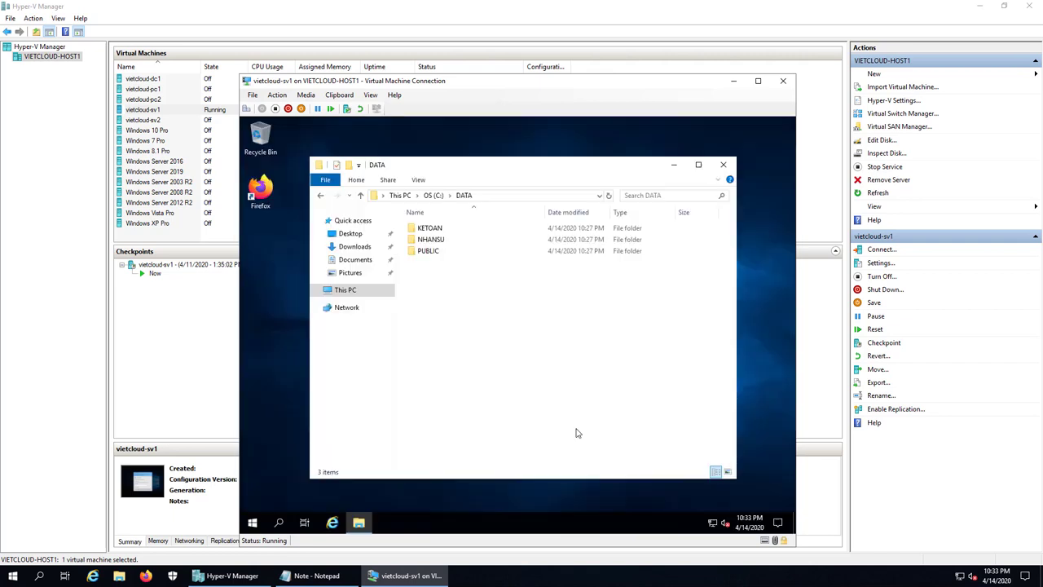
- Open the KETOAN, NHANSU and PUBLIC folders in turn to check their contents
{"action": "double_click", "coordinate": [435, 232]}
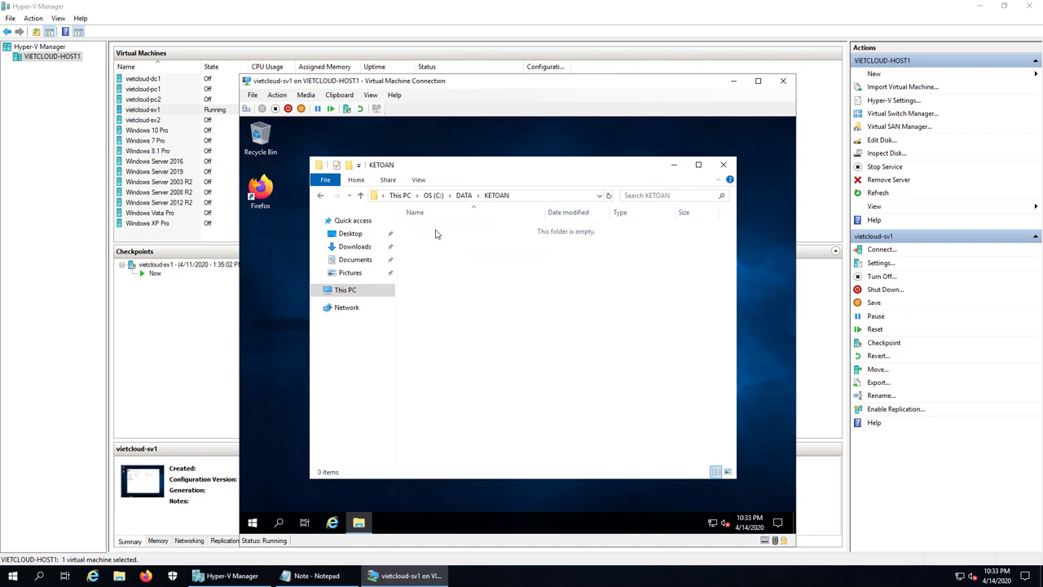
{"action": "left_click", "coordinate": [321, 196]}
{"action": "double_click", "coordinate": [427, 242]}
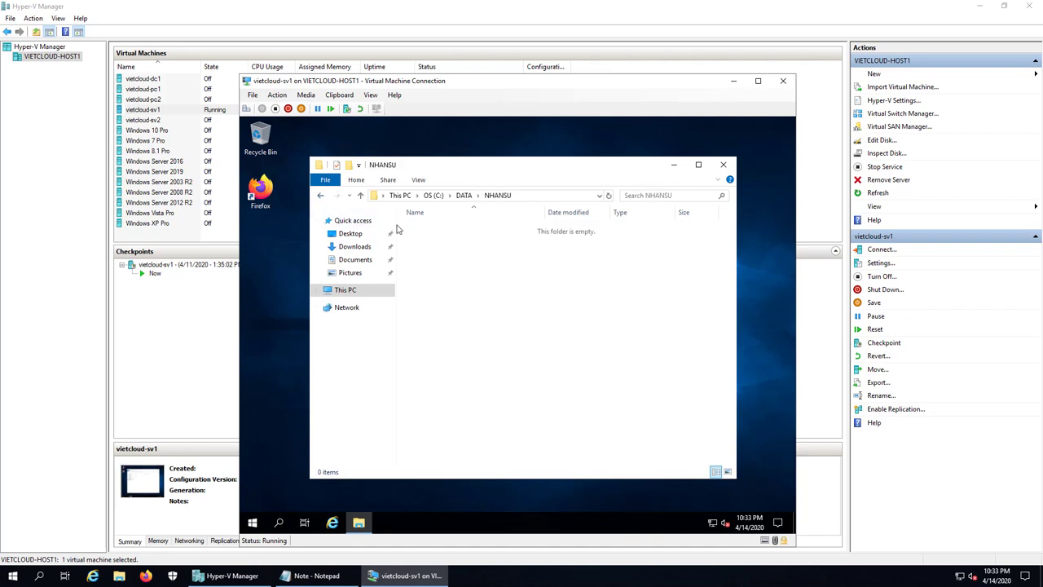
{"action": "left_click", "coordinate": [321, 197]}
{"action": "double_click", "coordinate": [426, 252]}
{"action": "left_click", "coordinate": [320, 196]}
- Try creating a new folder inside KETOAN and decline the administrator approval prompt
{"action": "left_click", "coordinate": [431, 230]}
{"action": "double_click", "coordinate": [431, 230]}
{"action": "right_click", "coordinate": [432, 228]}
{"action": "mouse_move", "coordinate": [494, 349]}
{"action": "left_click", "coordinate": [600, 349]}
{"action": "left_click", "coordinate": [595, 465]}
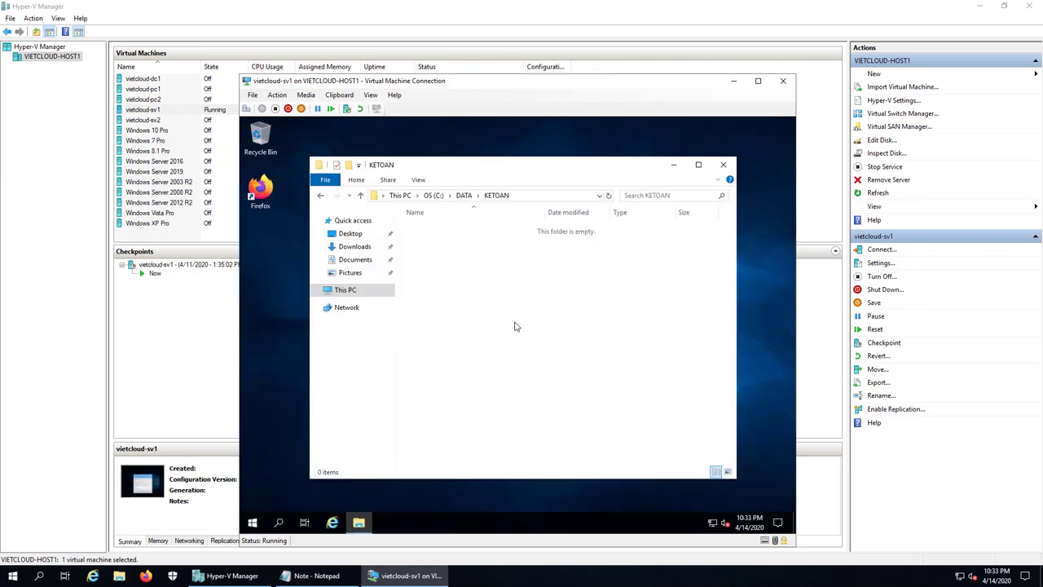
- Return to C:\DATA and close File Explorer
{"action": "left_click", "coordinate": [321, 197]}
{"action": "left_click", "coordinate": [321, 198]}
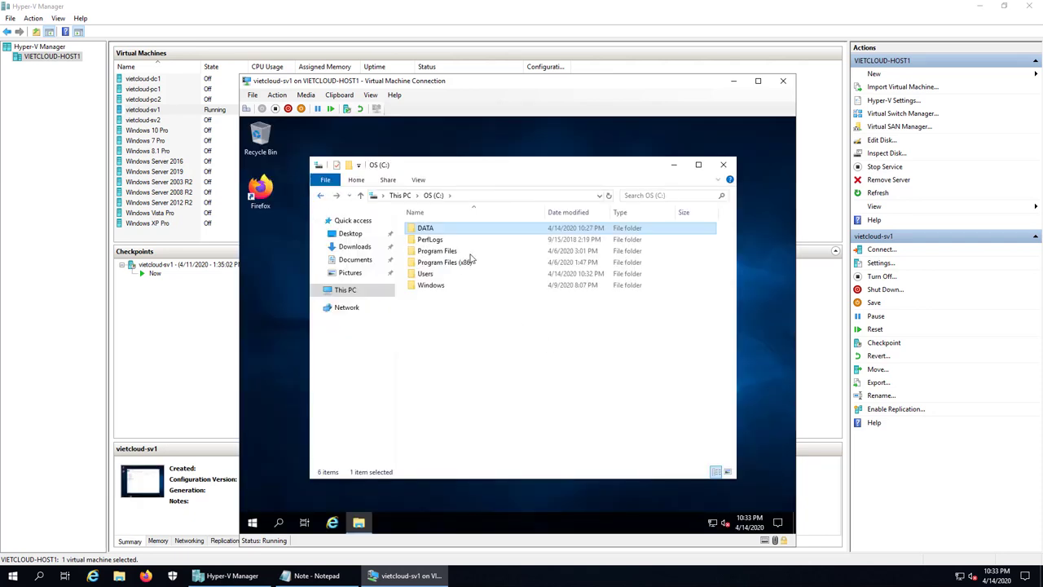
{"action": "double_click", "coordinate": [427, 232]}
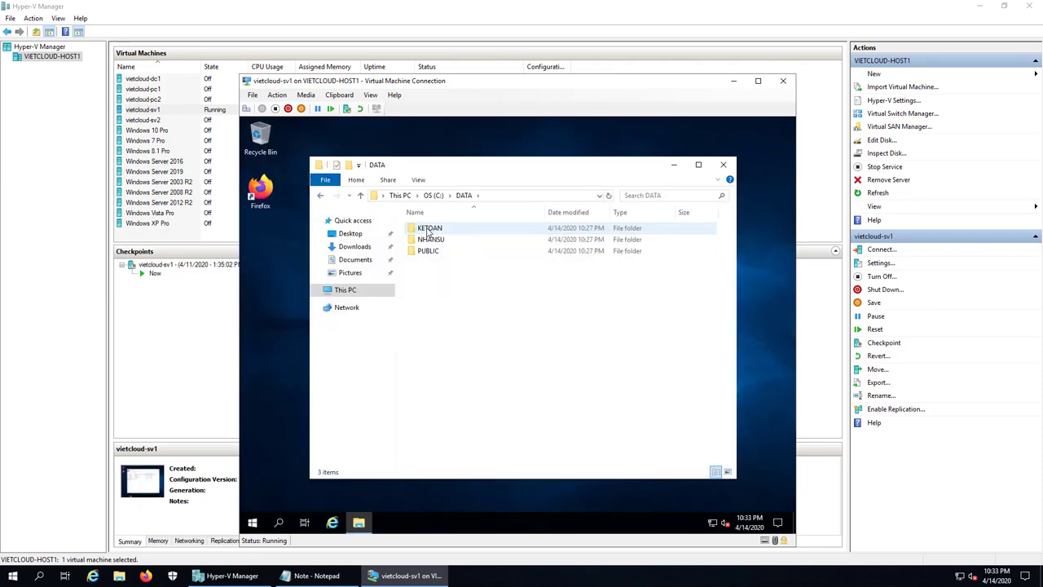
{"action": "left_click", "coordinate": [723, 167]}
- Sign kt1 out of the VM from the Start context menu
{"action": "right_click", "coordinate": [253, 522]}
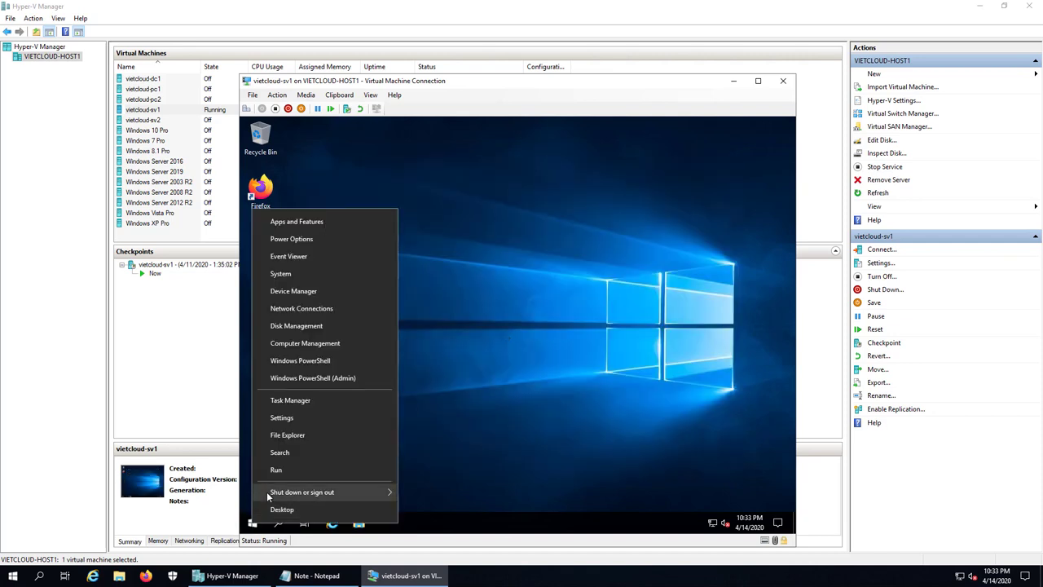
{"action": "mouse_move", "coordinate": [268, 494]}
{"action": "left_click", "coordinate": [432, 494]}
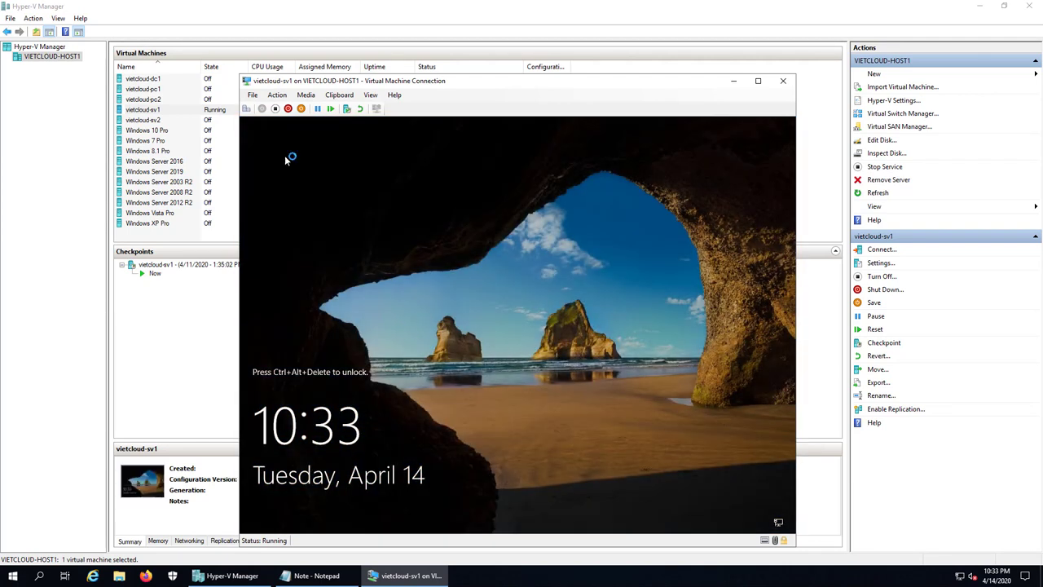
- Sign in to the VM as ns1 with its password
{"action": "key", "text": "ctrl+alt+End"}
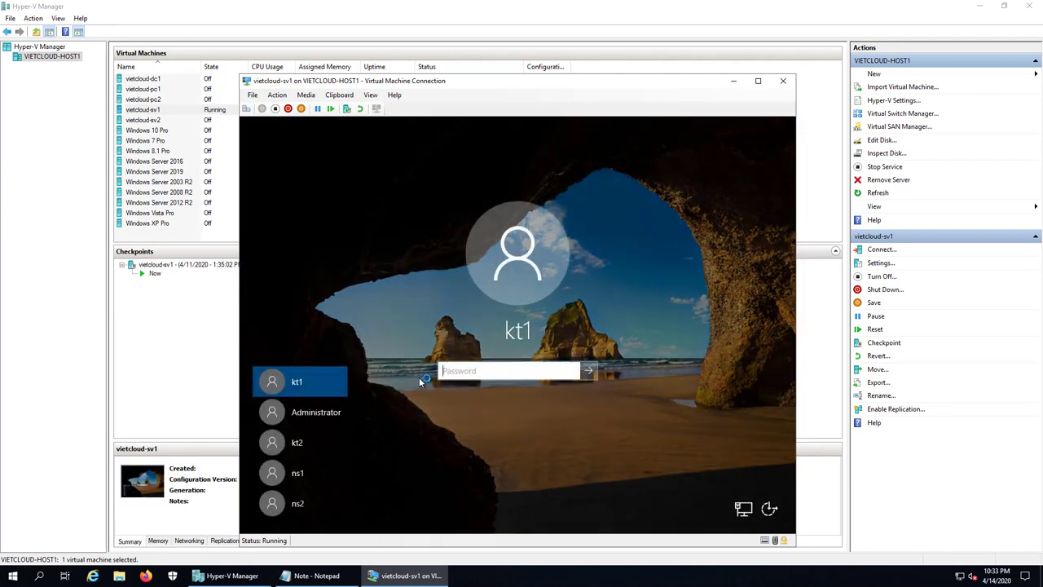
{"action": "left_click", "coordinate": [298, 471]}
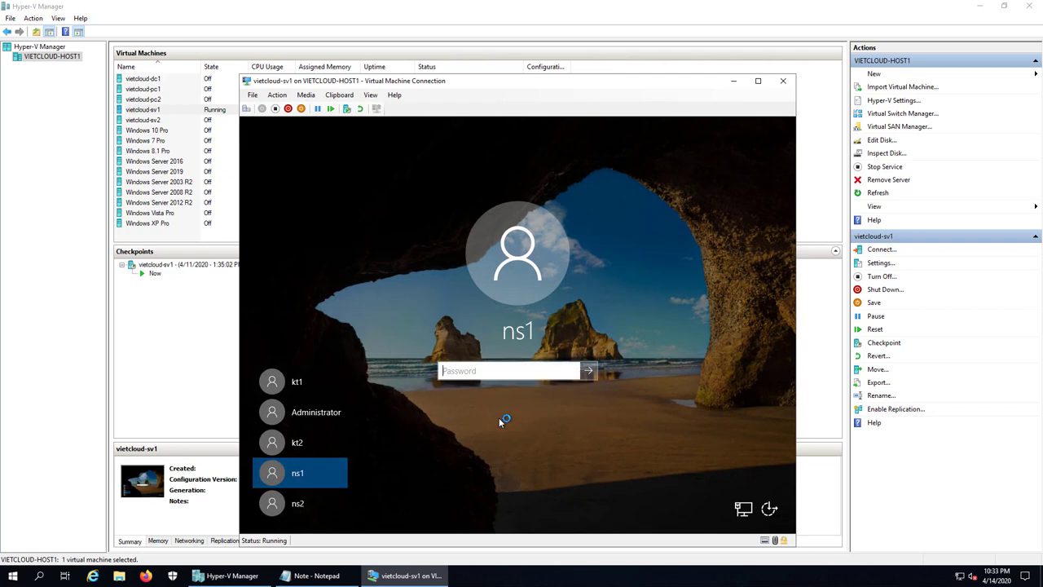
{"action": "type", "text": "•••••••••"}
{"action": "key", "text": "Return"}
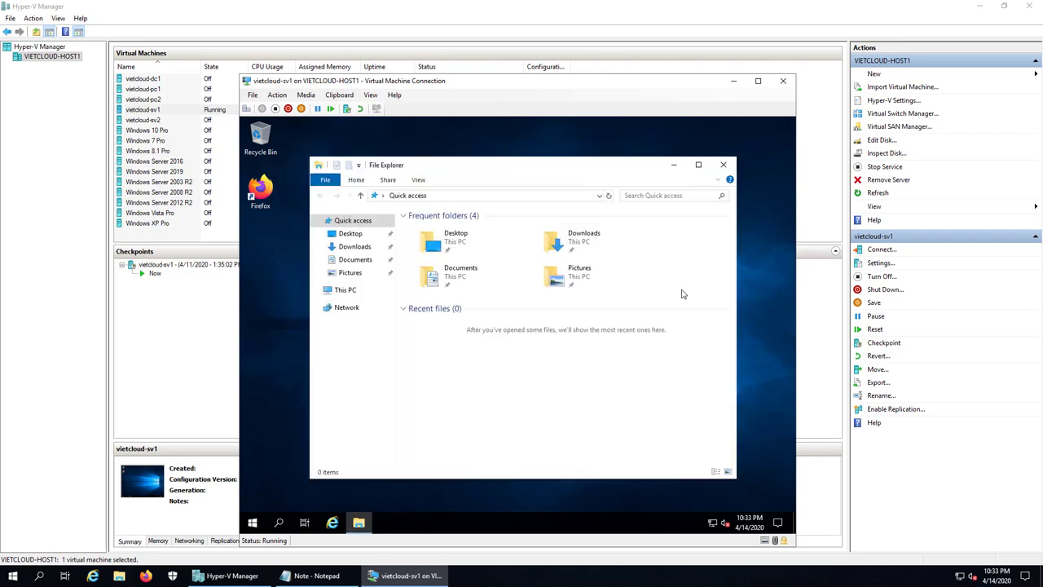
- Browse to C:\DATA, open KETOAN, then open NHANSU
{"action": "left_click", "coordinate": [350, 291]}
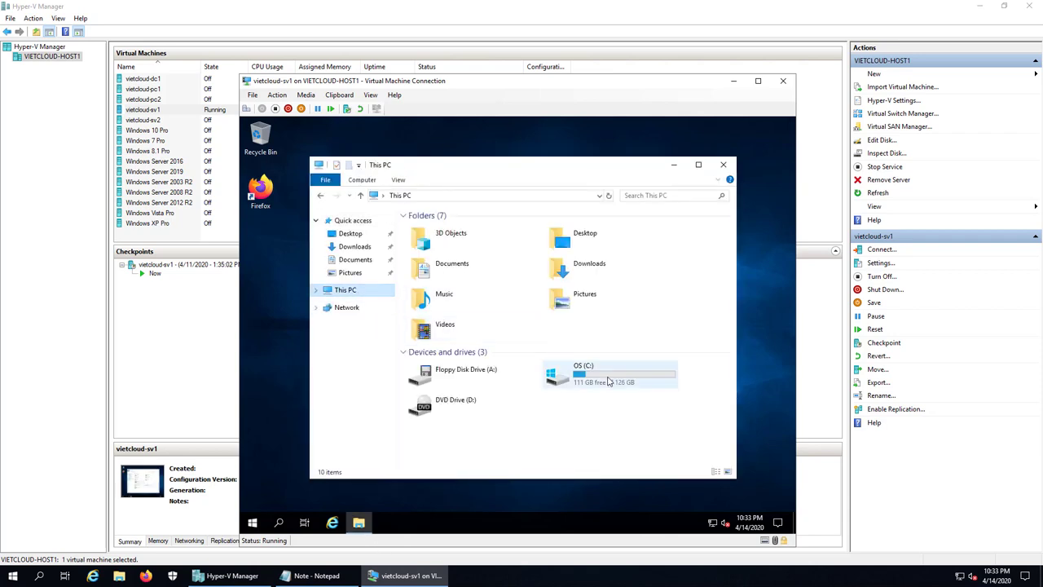
{"action": "double_click", "coordinate": [570, 371]}
{"action": "double_click", "coordinate": [420, 230]}
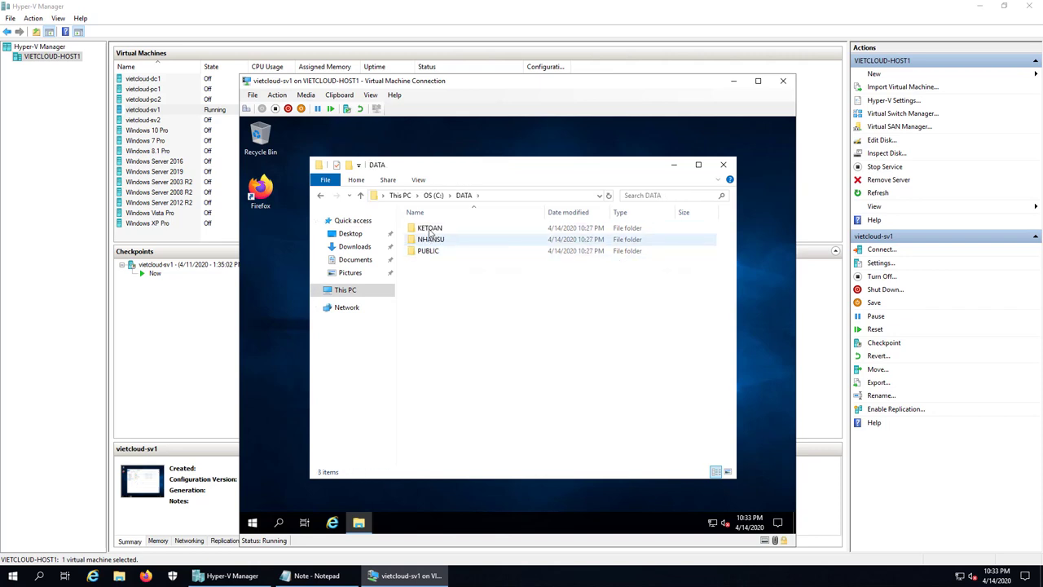
{"action": "double_click", "coordinate": [429, 228]}
{"action": "left_click", "coordinate": [320, 196]}
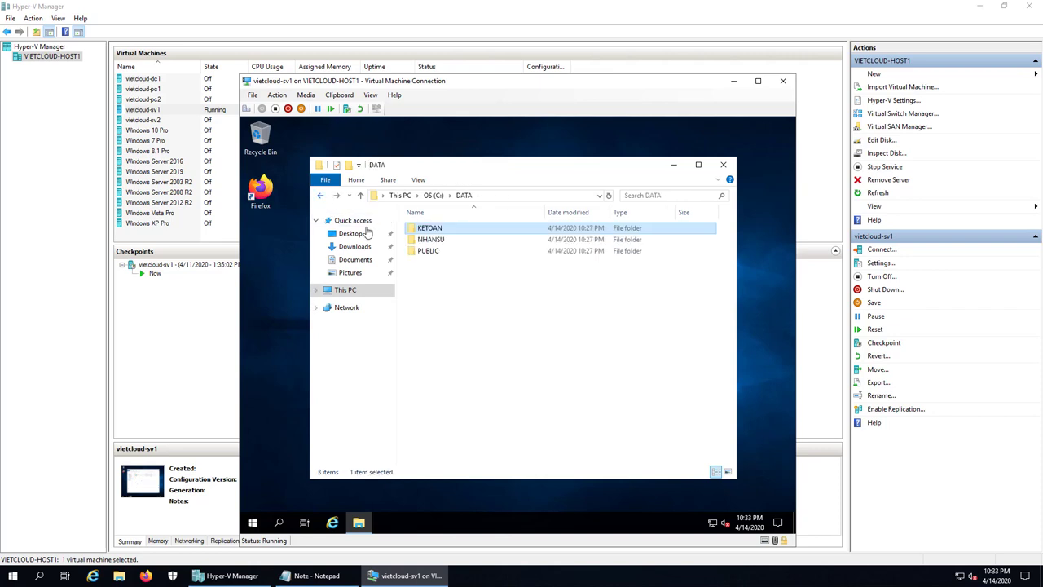
{"action": "double_click", "coordinate": [431, 240]}
- Try creating a new folder in NHANSU and dismiss the administrator approval prompt
{"action": "right_click", "coordinate": [467, 308]}
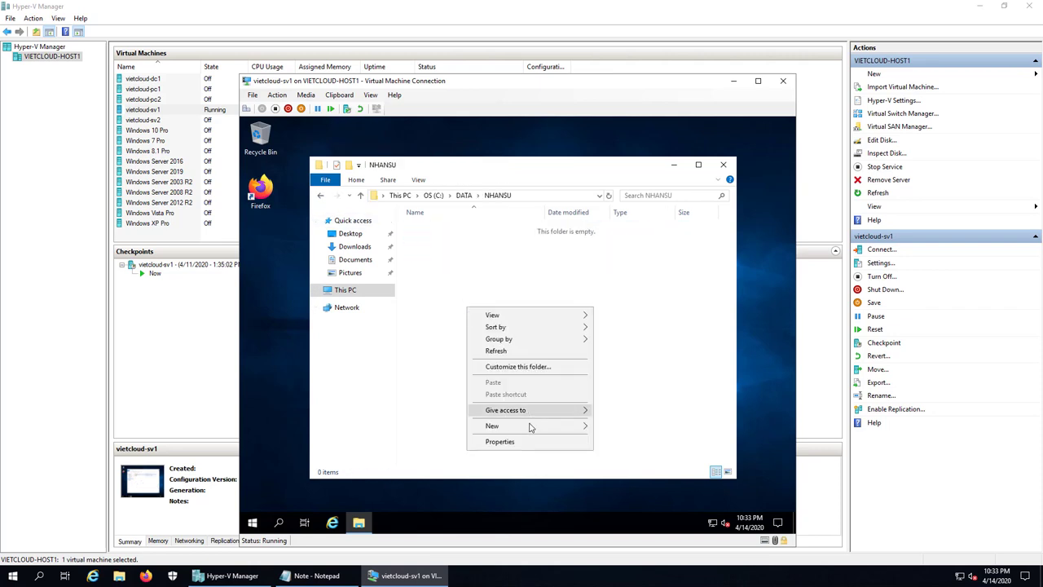
{"action": "mouse_move", "coordinate": [531, 428]}
{"action": "left_click", "coordinate": [621, 429]}
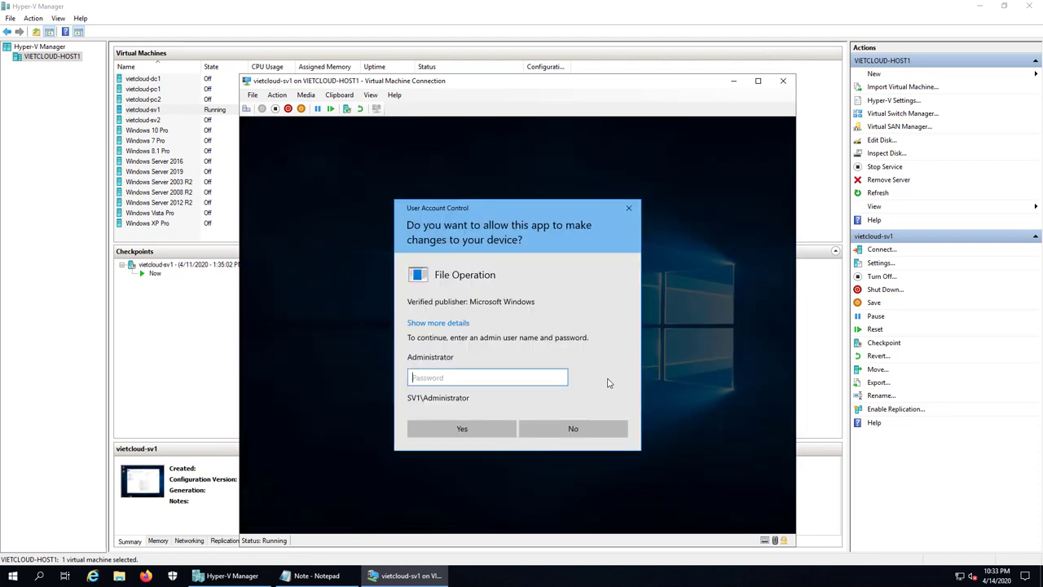
{"action": "key", "text": "Escape"}
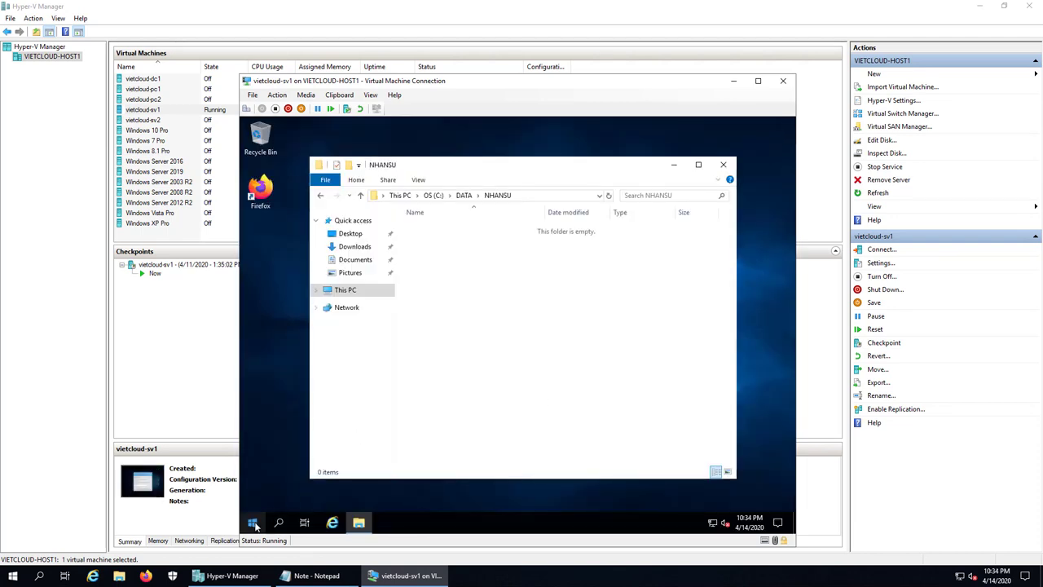
- Sign ns1 out of the VM
{"action": "right_click", "coordinate": [254, 523]}
{"action": "mouse_move", "coordinate": [284, 492]}
{"action": "left_click", "coordinate": [426, 494]}
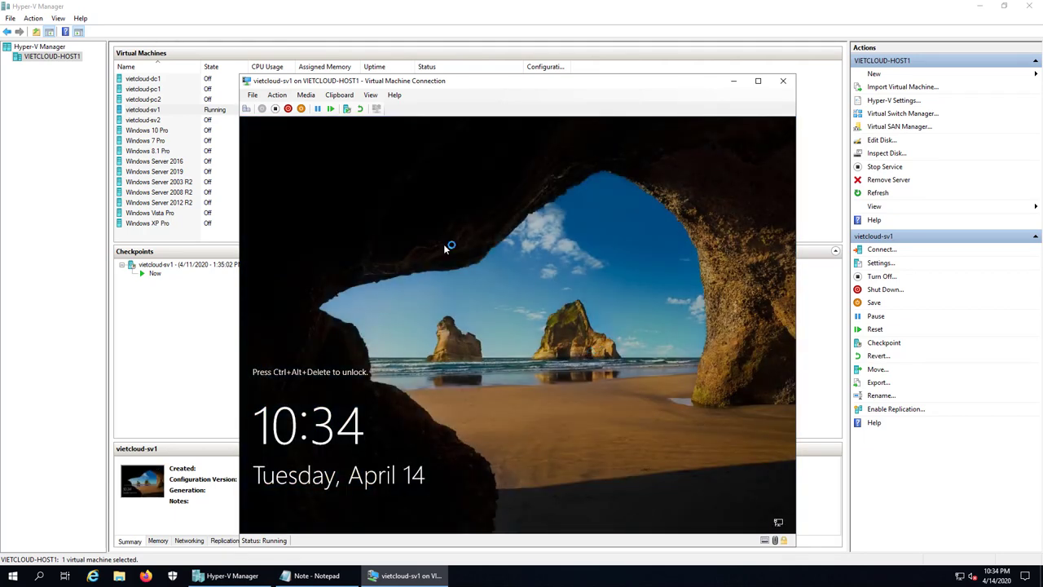
- Send Ctrl+Alt+Delete, pick Administrator and sign in with its password
{"action": "left_click", "coordinate": [246, 109]}
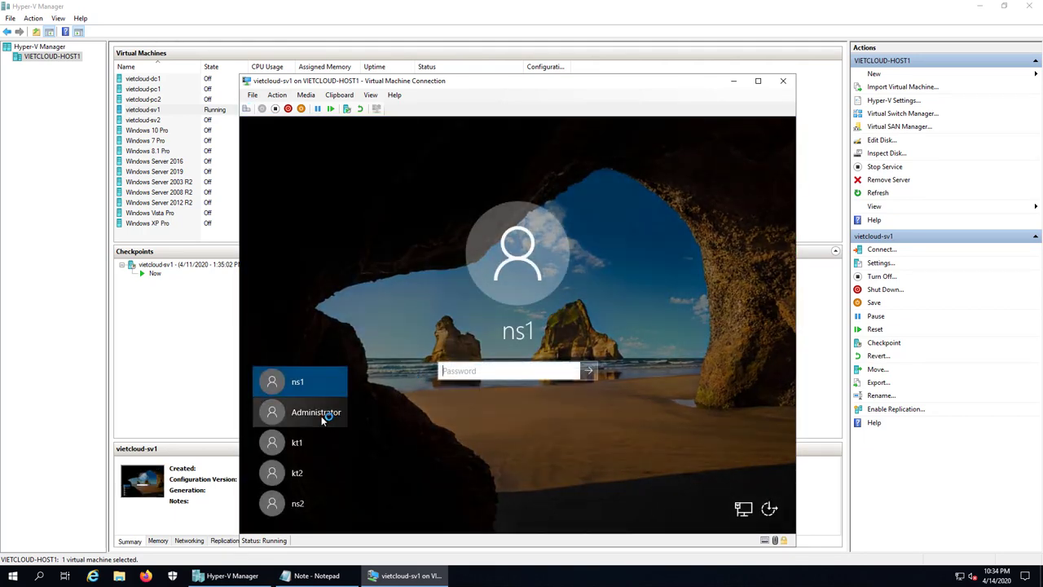
{"action": "left_click", "coordinate": [321, 416]}
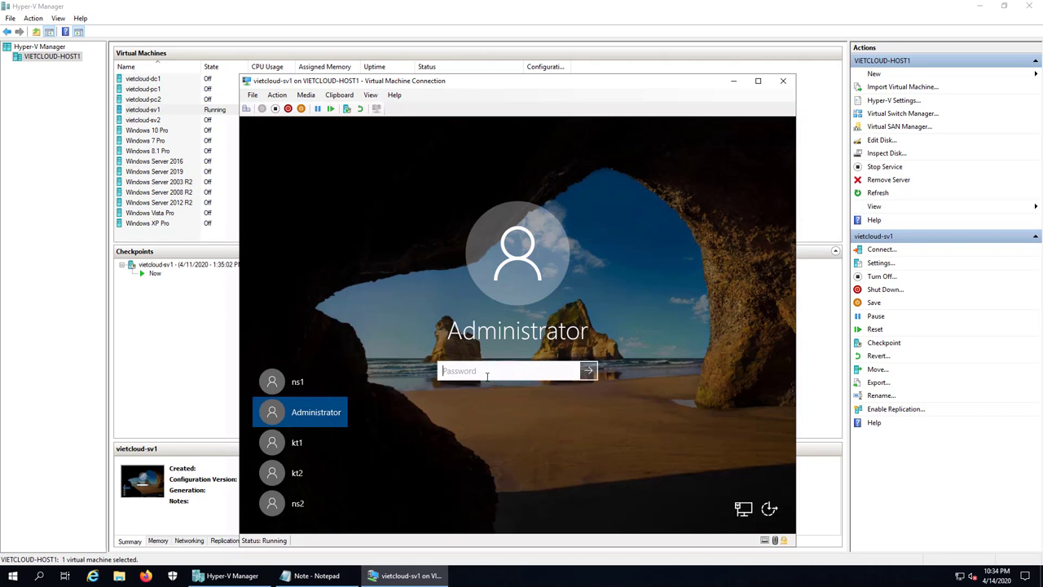
{"action": "type", "text": "*******"}
{"action": "key", "text": "Return"}
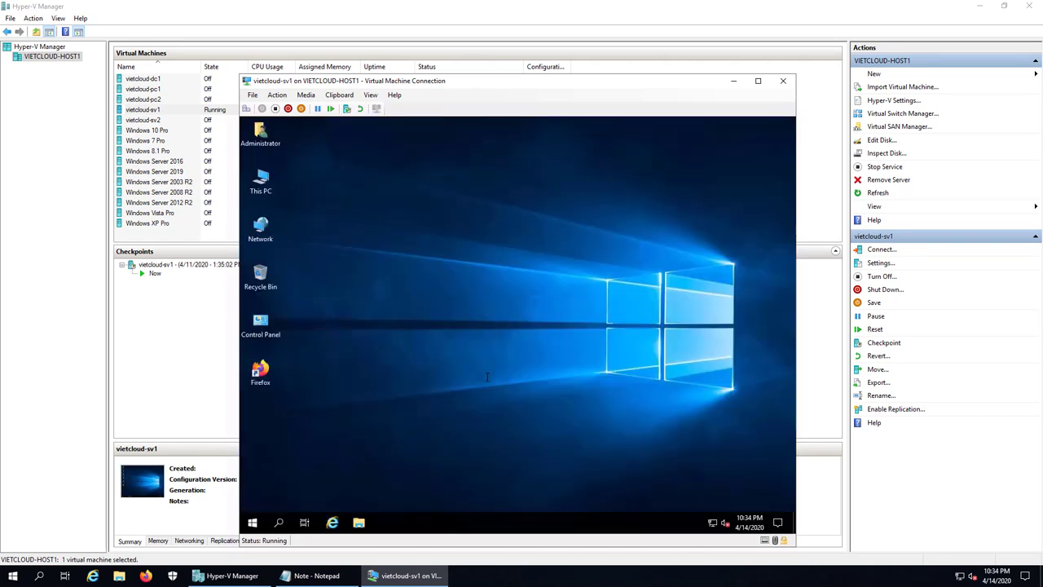
- Open the Security tab of the C:\DATA\PUBLIC folder's Properties
{"action": "double_click", "coordinate": [260, 181]}
{"action": "double_click", "coordinate": [516, 295]}
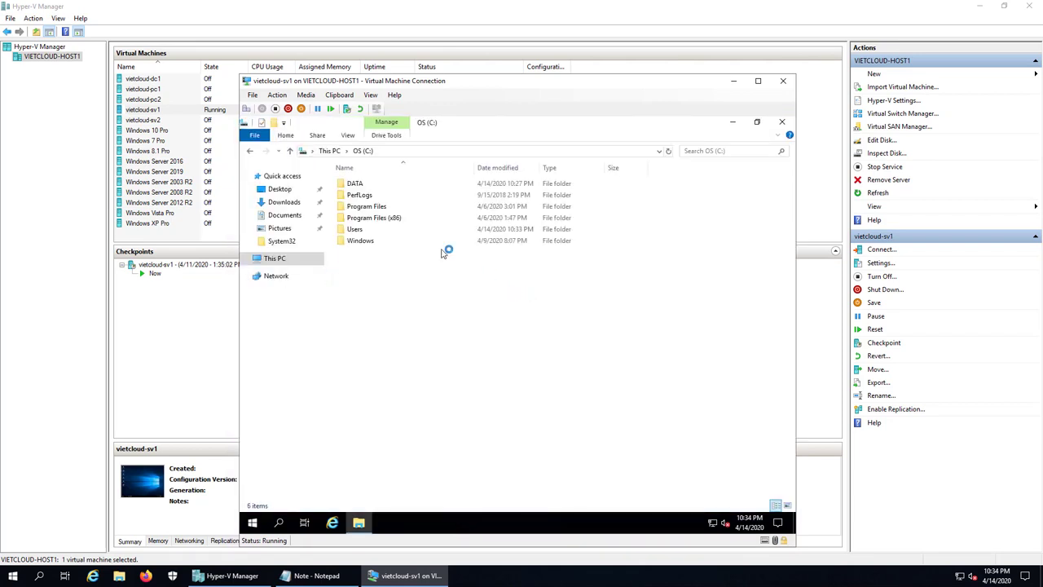
{"action": "double_click", "coordinate": [353, 184]}
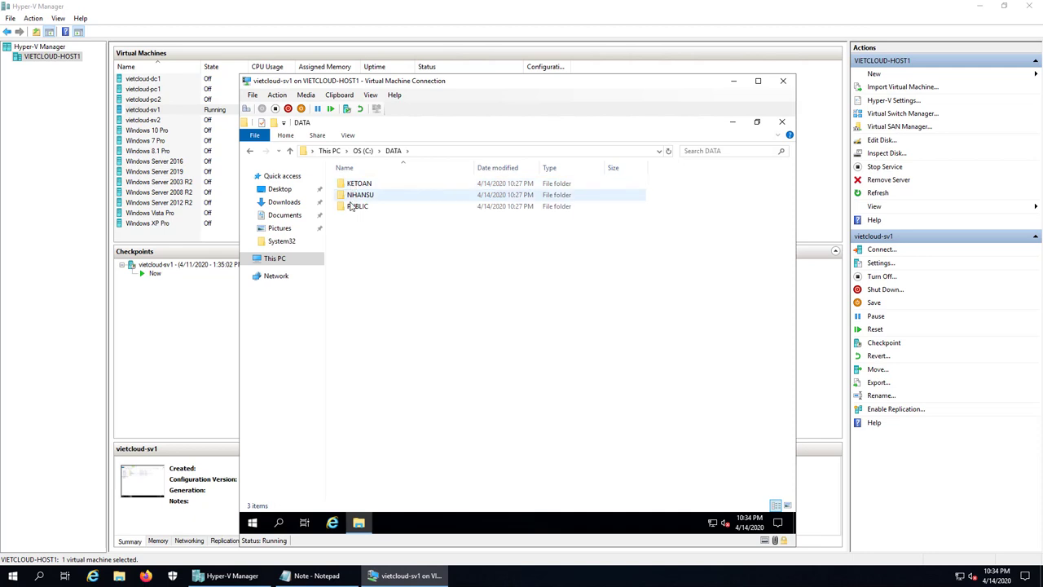
{"action": "left_click", "coordinate": [351, 208]}
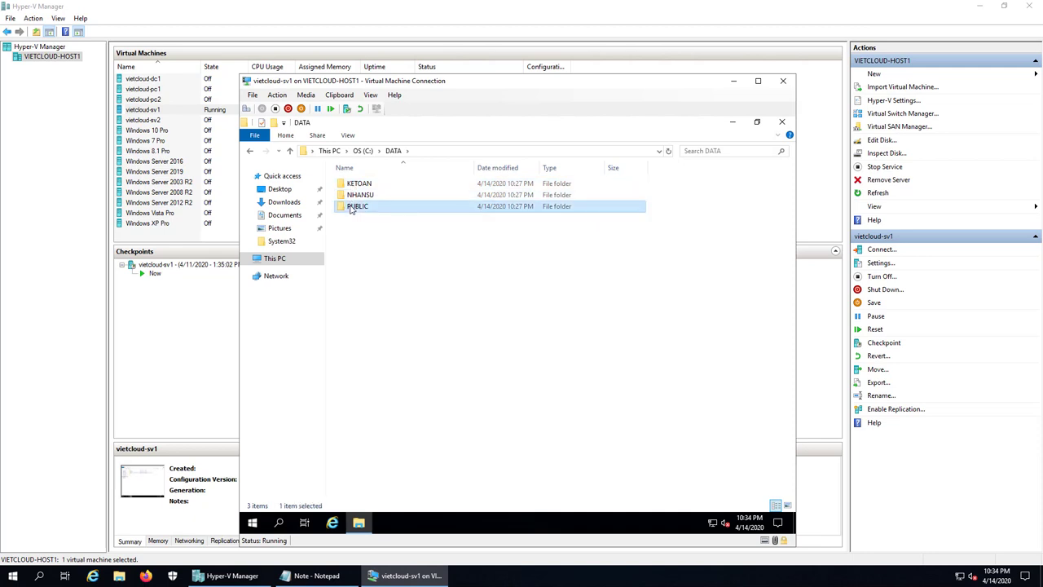
{"action": "right_click", "coordinate": [351, 208]}
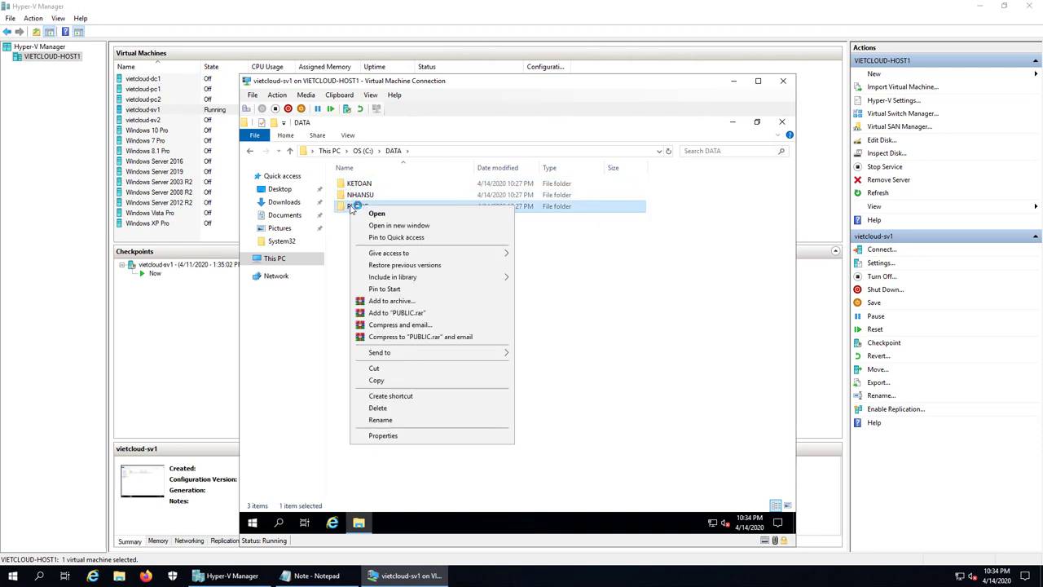
{"action": "left_click", "coordinate": [406, 435]}
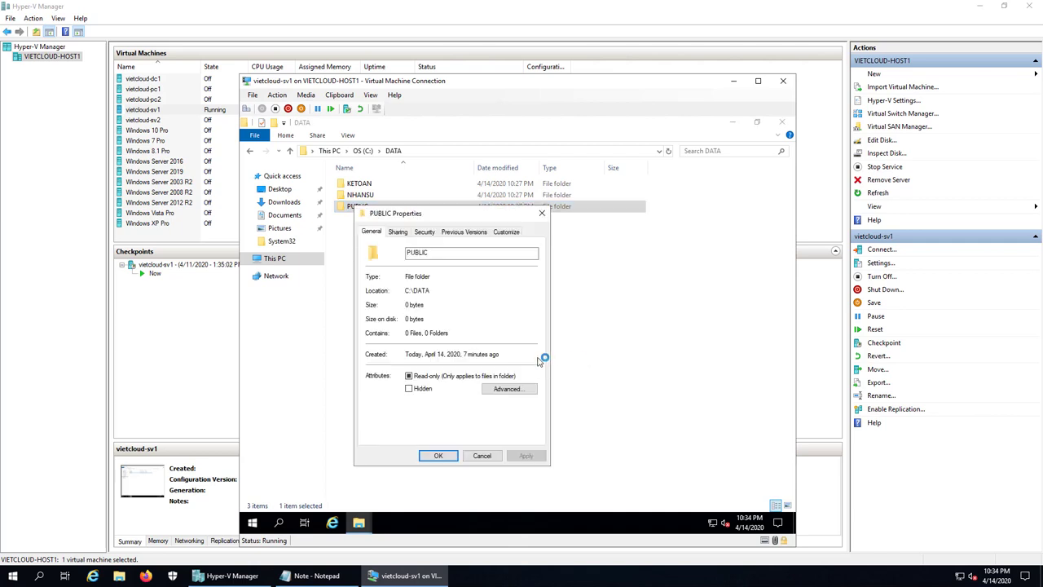
{"action": "left_click", "coordinate": [426, 232]}
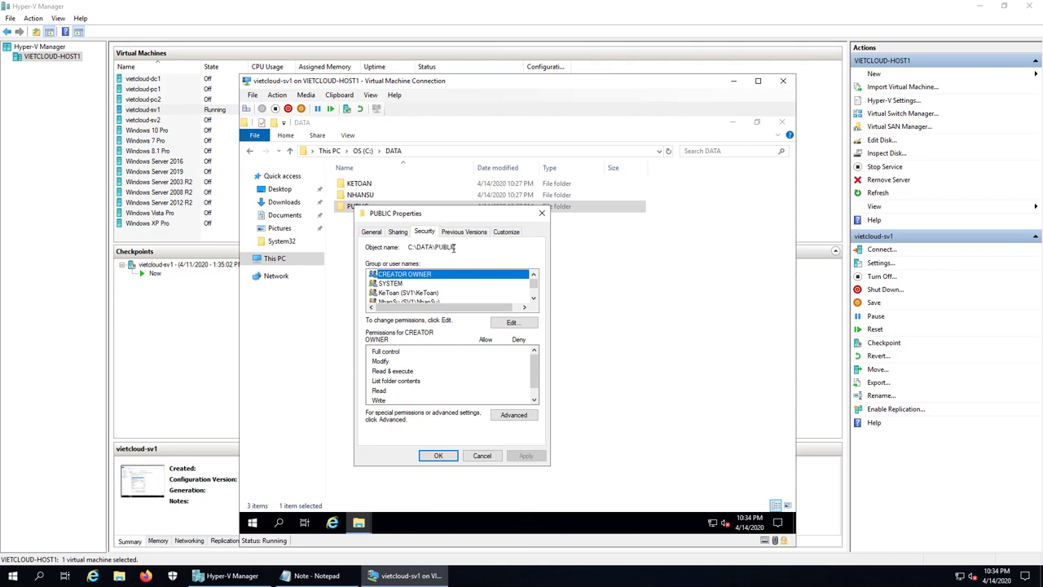
- Allow Full control for both KeToan and NhanSu on PUBLIC and confirm
{"action": "left_click", "coordinate": [510, 321]}
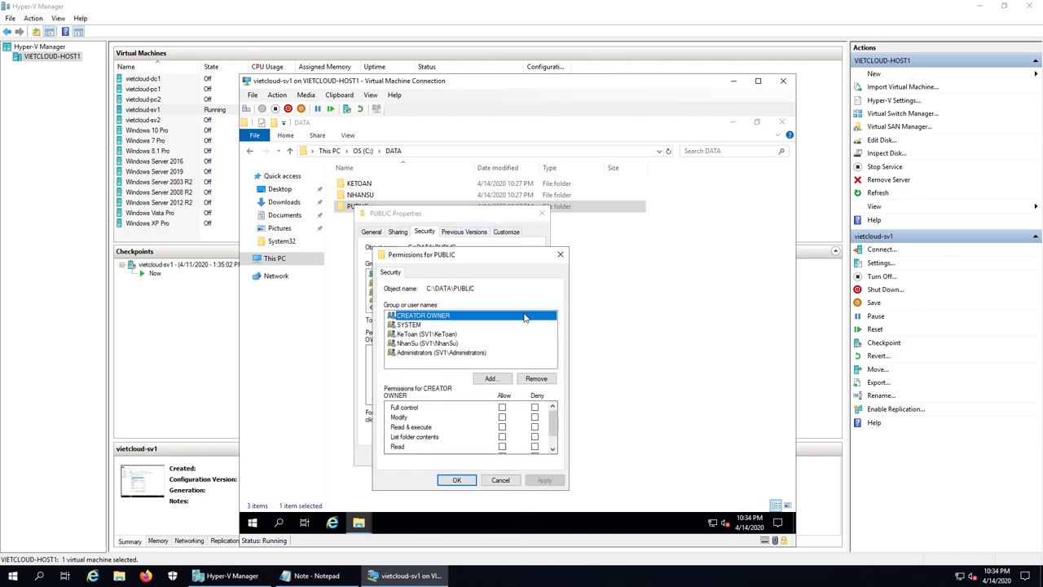
{"action": "left_click", "coordinate": [425, 334]}
{"action": "left_click", "coordinate": [503, 407]}
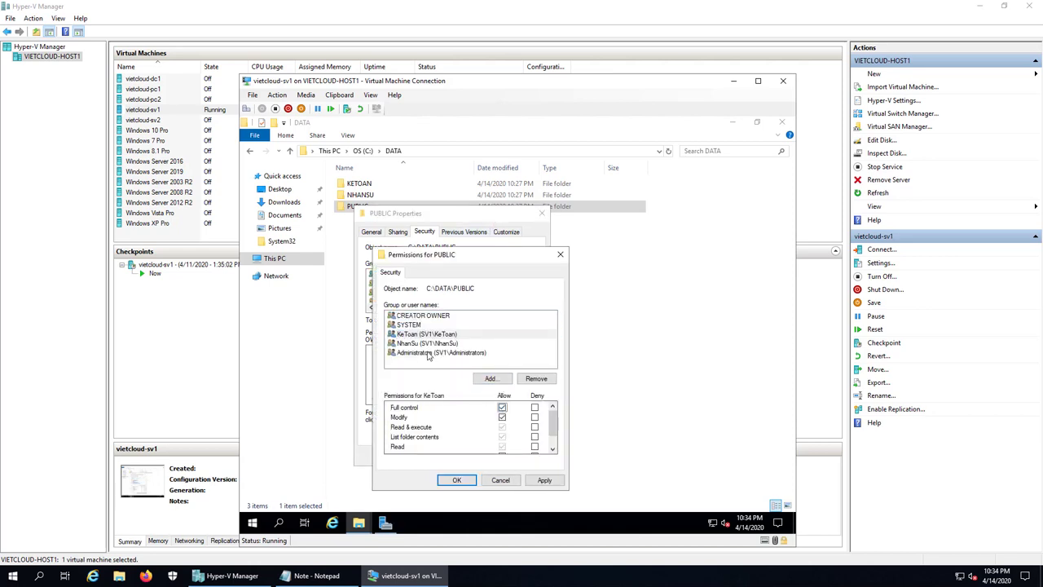
{"action": "left_click", "coordinate": [427, 343]}
{"action": "left_click", "coordinate": [502, 408]}
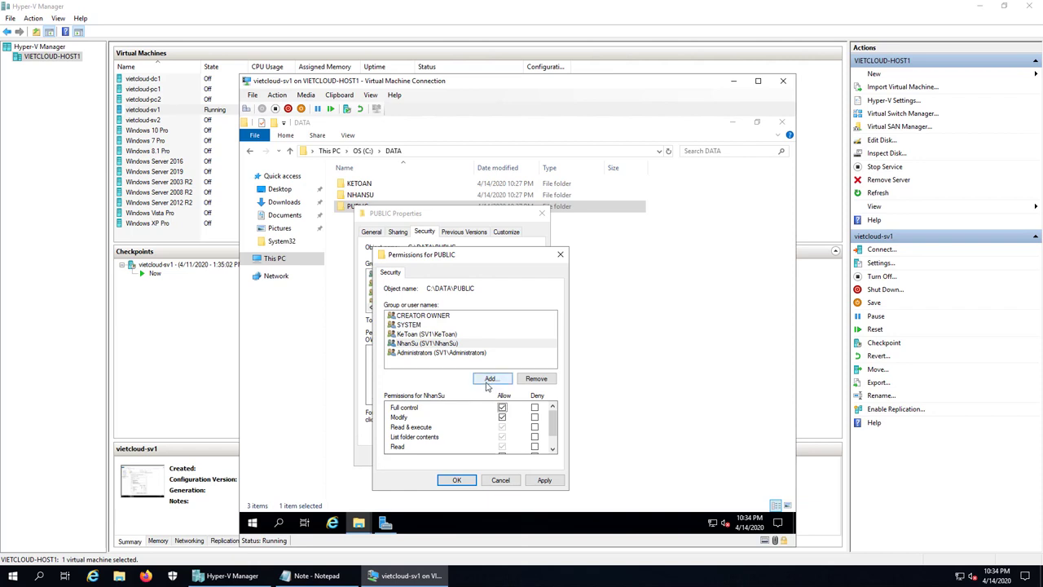
{"action": "left_click", "coordinate": [458, 480]}
{"action": "left_click", "coordinate": [442, 456]}
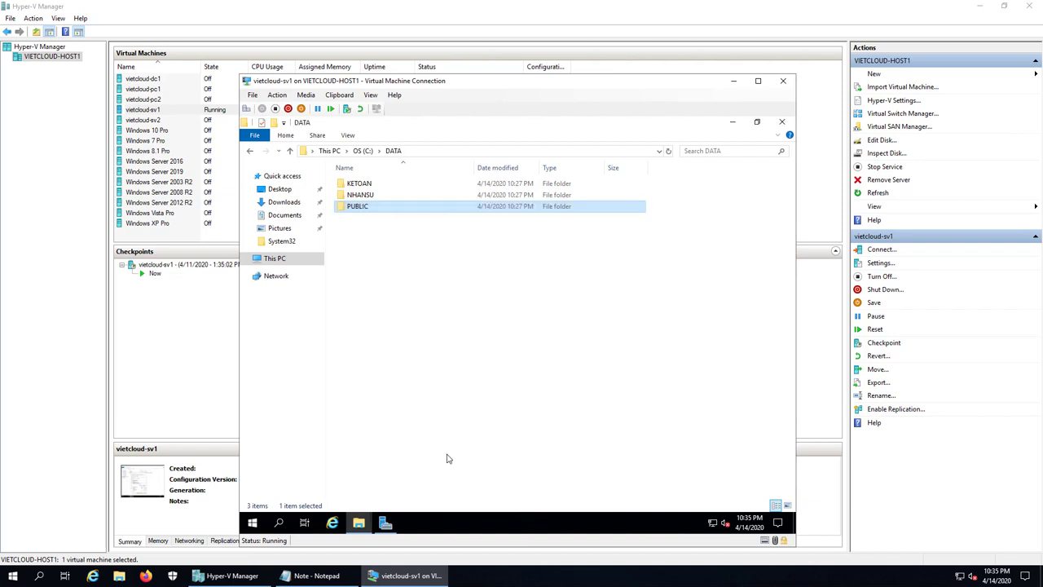
- Close File Explorer and sign the Administrator out of the VM
{"action": "left_click", "coordinate": [492, 410]}
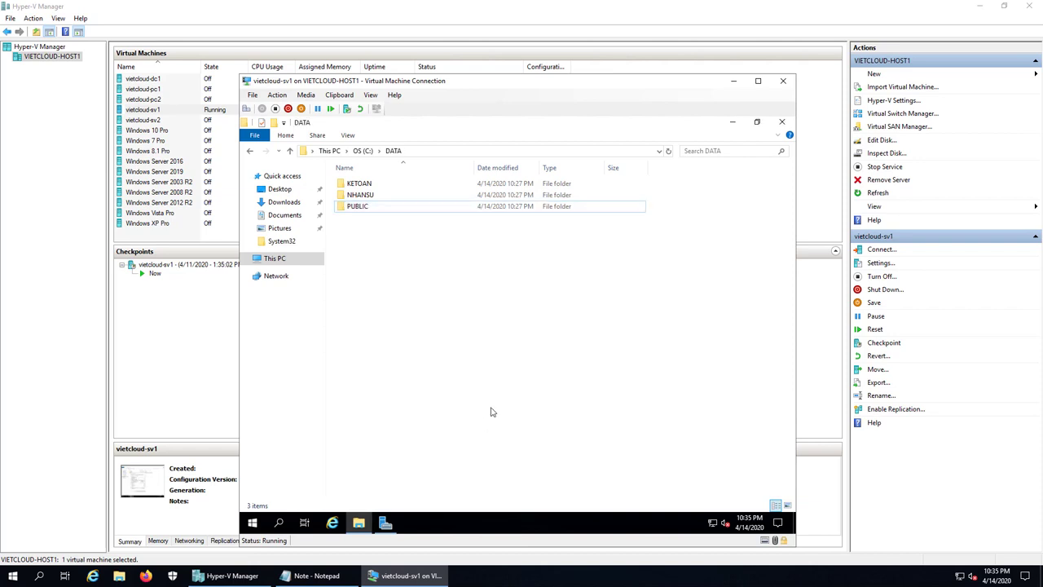
{"action": "double_click", "coordinate": [369, 209]}
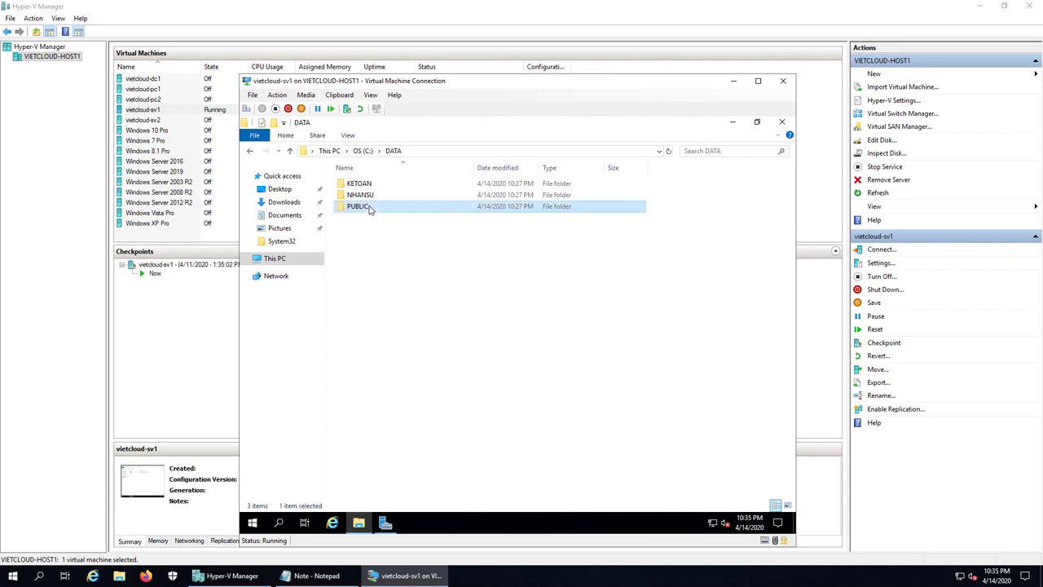
{"action": "left_click", "coordinate": [782, 123]}
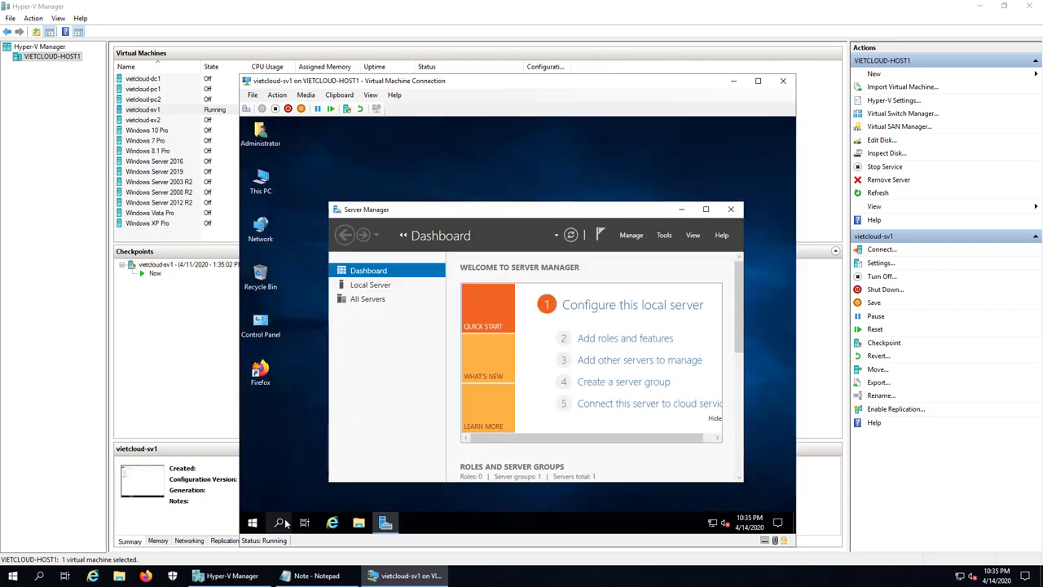
{"action": "right_click", "coordinate": [252, 526]}
{"action": "mouse_move", "coordinate": [344, 492]}
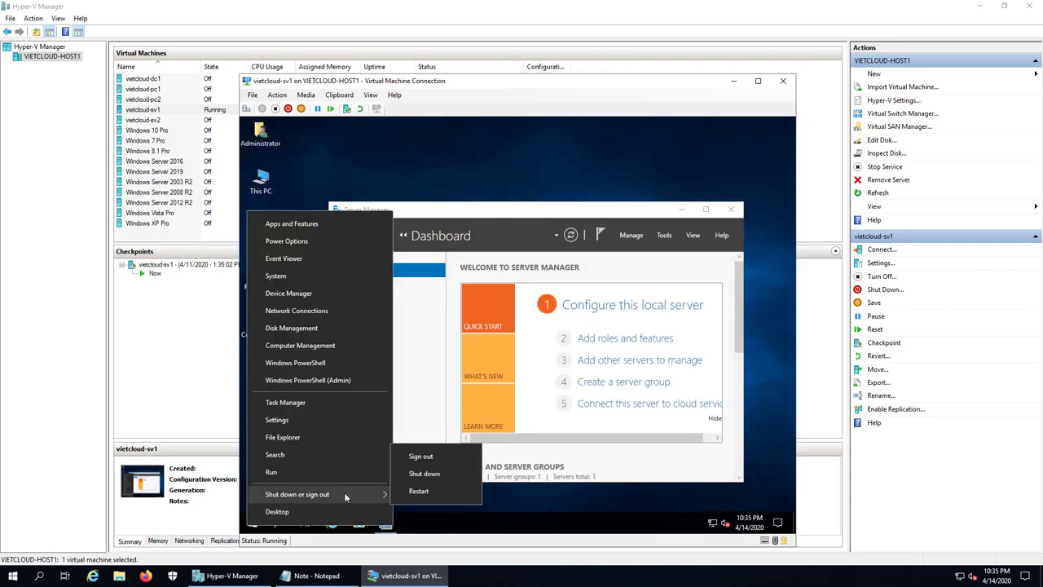
{"action": "left_click", "coordinate": [428, 448]}
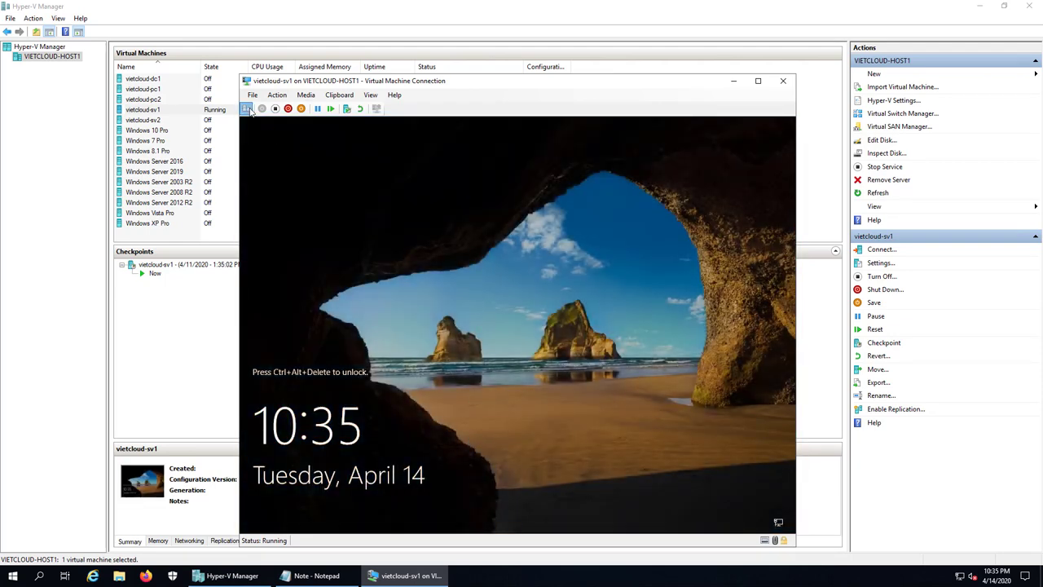
- Sign in to the VM as kt1 with its password
{"action": "left_click", "coordinate": [246, 108]}
{"action": "left_click", "coordinate": [303, 415]}
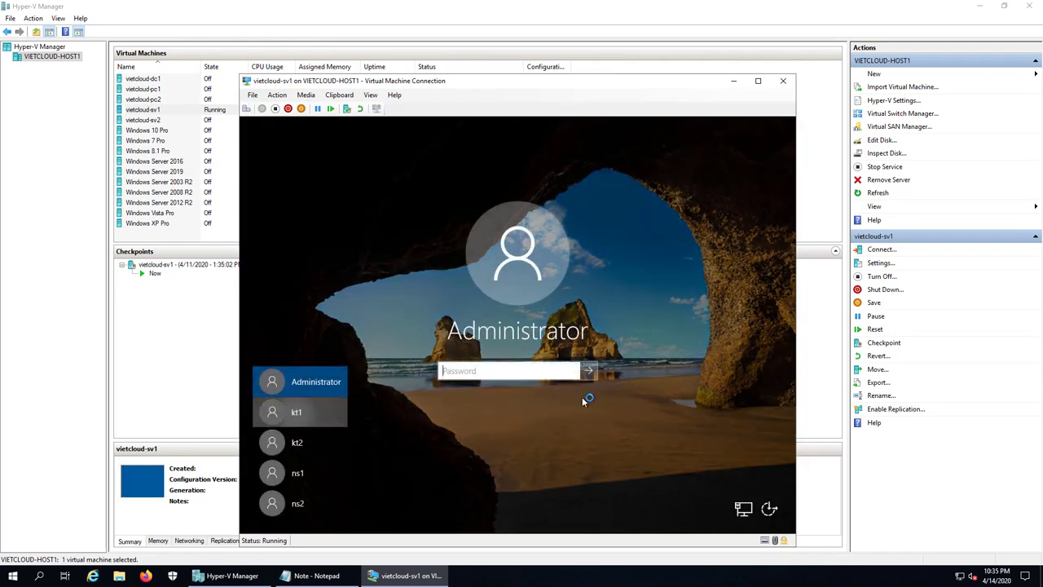
{"action": "type", "text": "1234"}
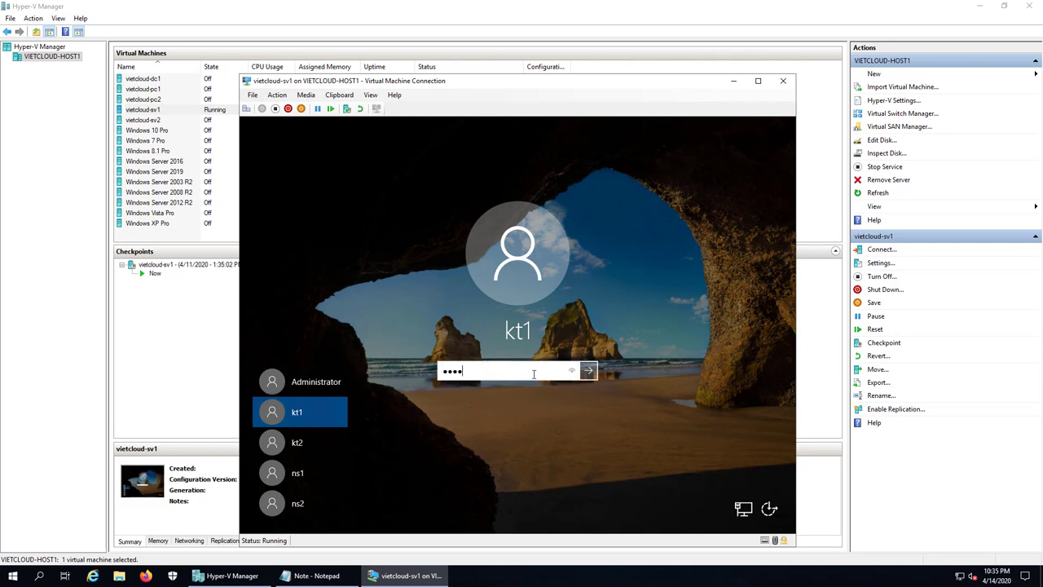
{"action": "type", "text": "567890"}
{"action": "key", "text": "Return"}
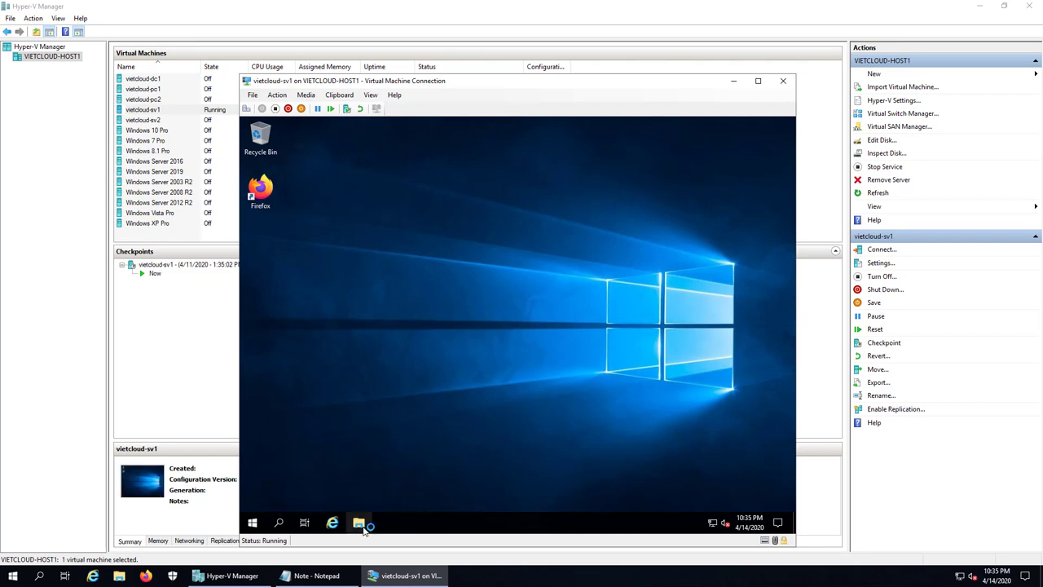
- Open C:\DATA\PUBLIC in File Explorer
{"action": "left_click", "coordinate": [360, 522]}
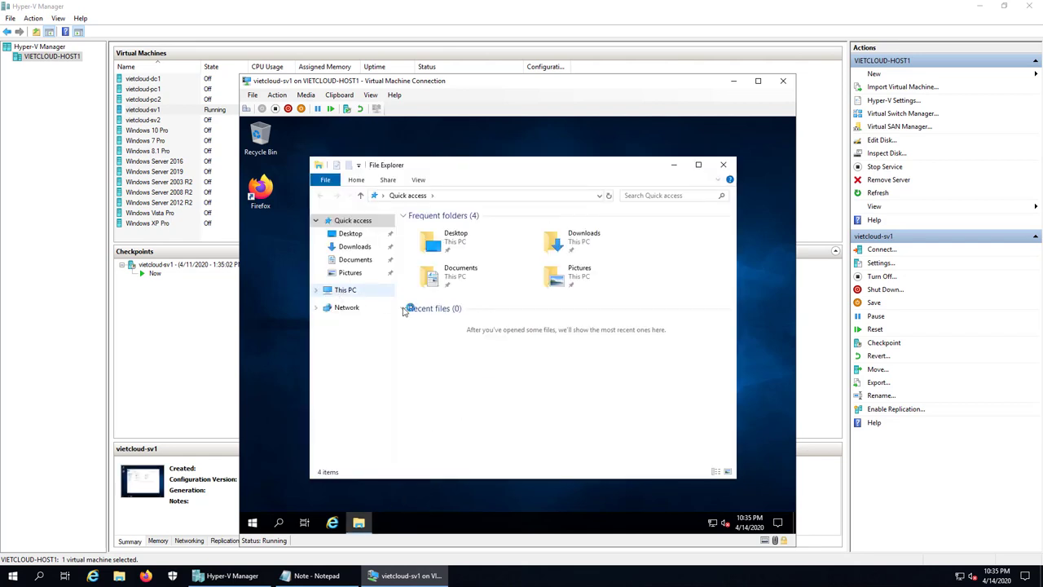
{"action": "left_click", "coordinate": [358, 290]}
{"action": "double_click", "coordinate": [585, 371]}
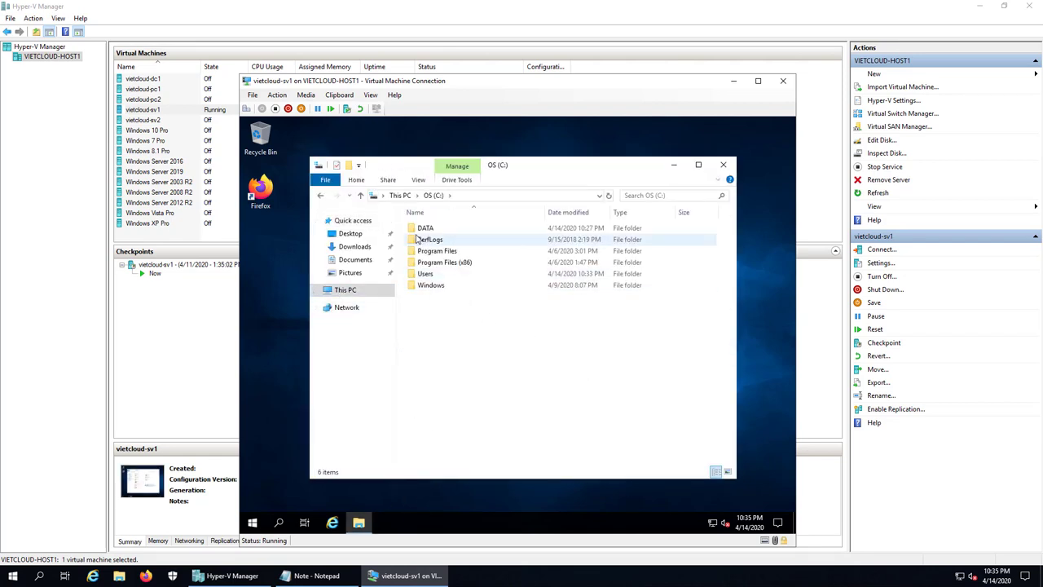
{"action": "double_click", "coordinate": [427, 228]}
{"action": "left_click", "coordinate": [432, 254]}
{"action": "double_click", "coordinate": [432, 254]}
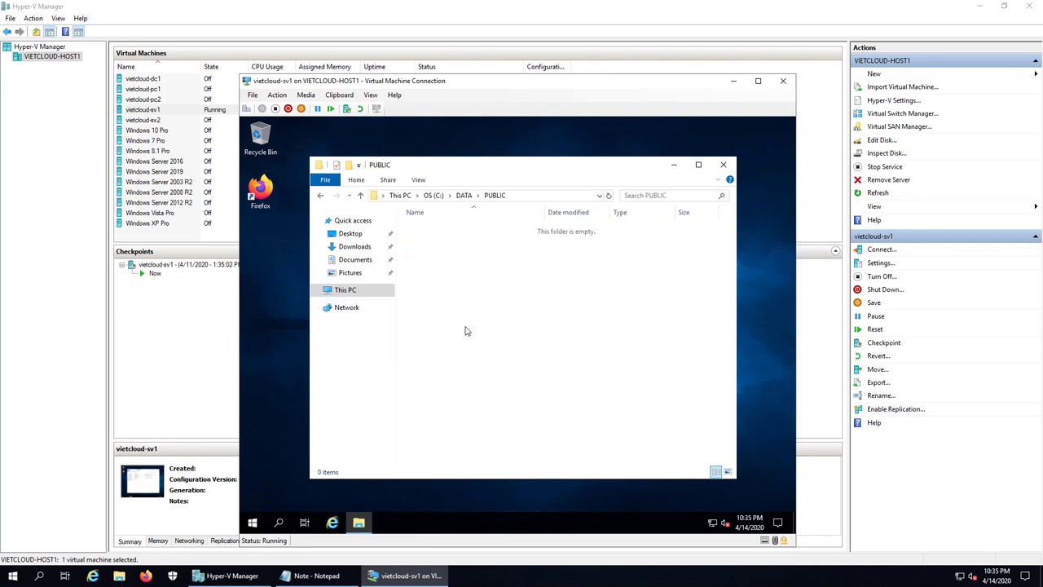
- Create a text file kt1 in PUBLIC containing 'Hello kt1' and save it
{"action": "right_click", "coordinate": [465, 329]}
{"action": "mouse_move", "coordinate": [536, 450]}
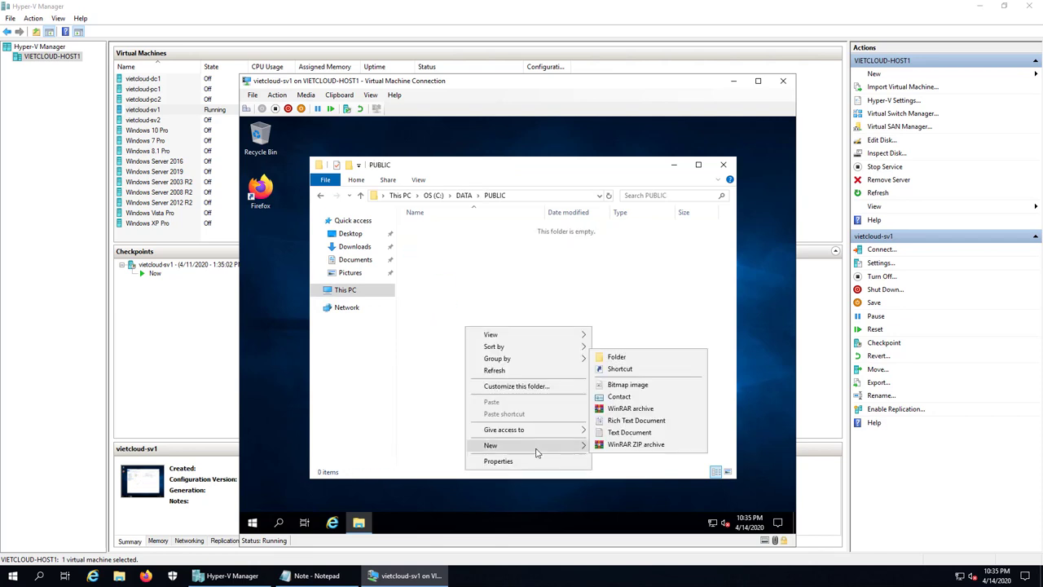
{"action": "left_click", "coordinate": [632, 432]}
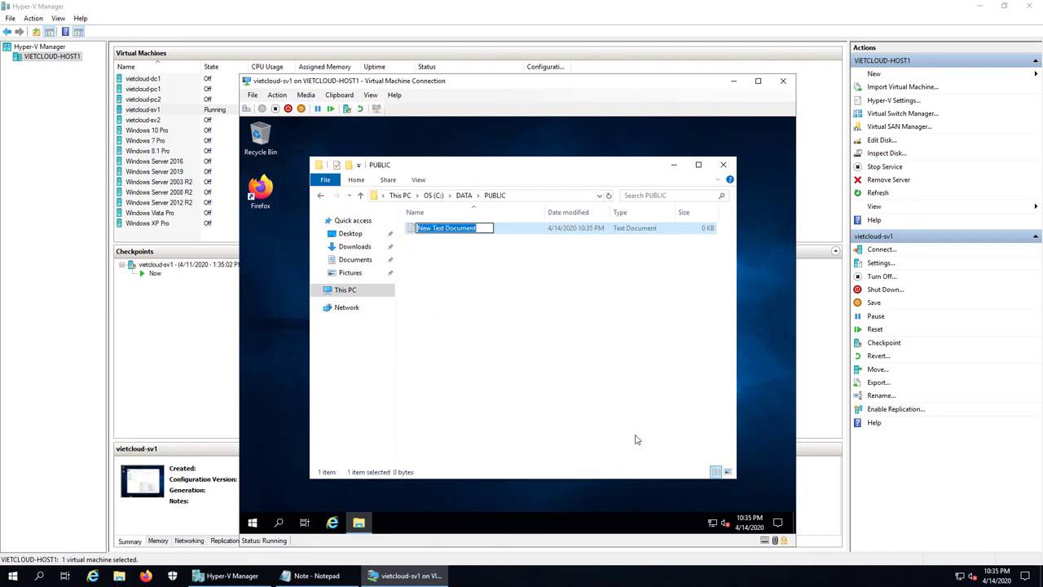
{"action": "type", "text": "kt1"}
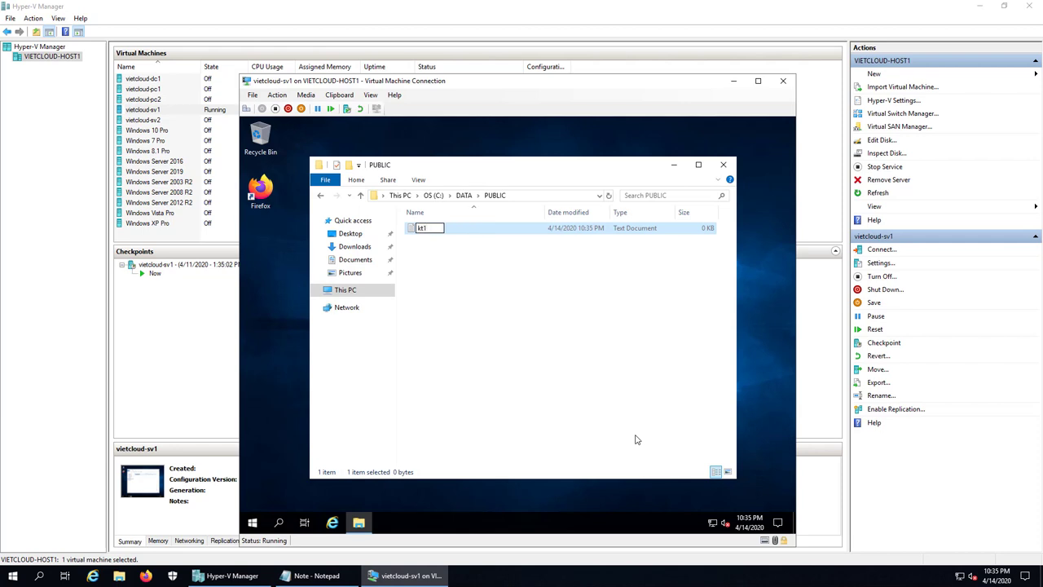
{"action": "key", "text": "Return"}
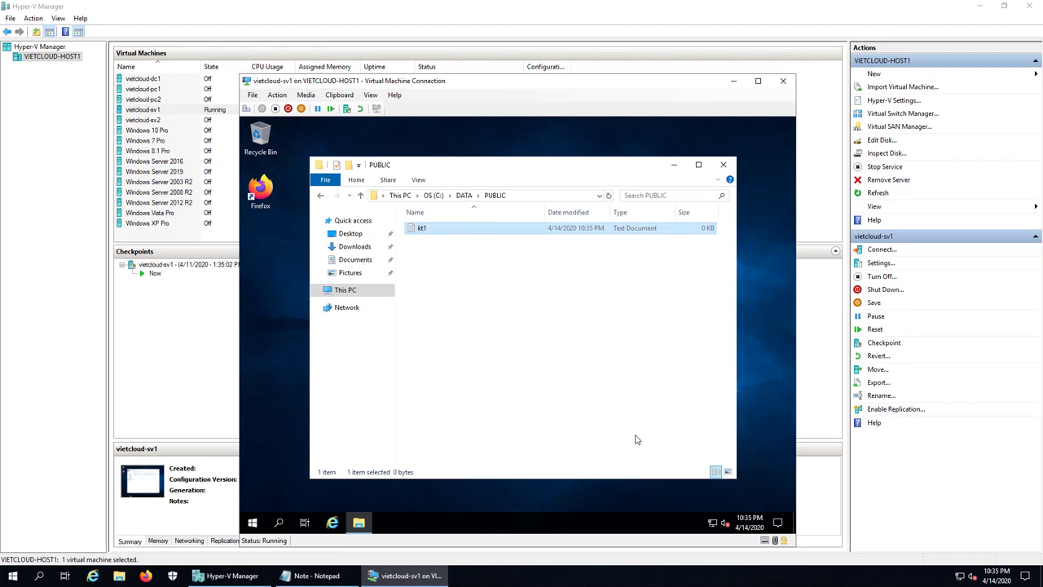
{"action": "key", "text": "Return"}
{"action": "type", "text": "Hello "}
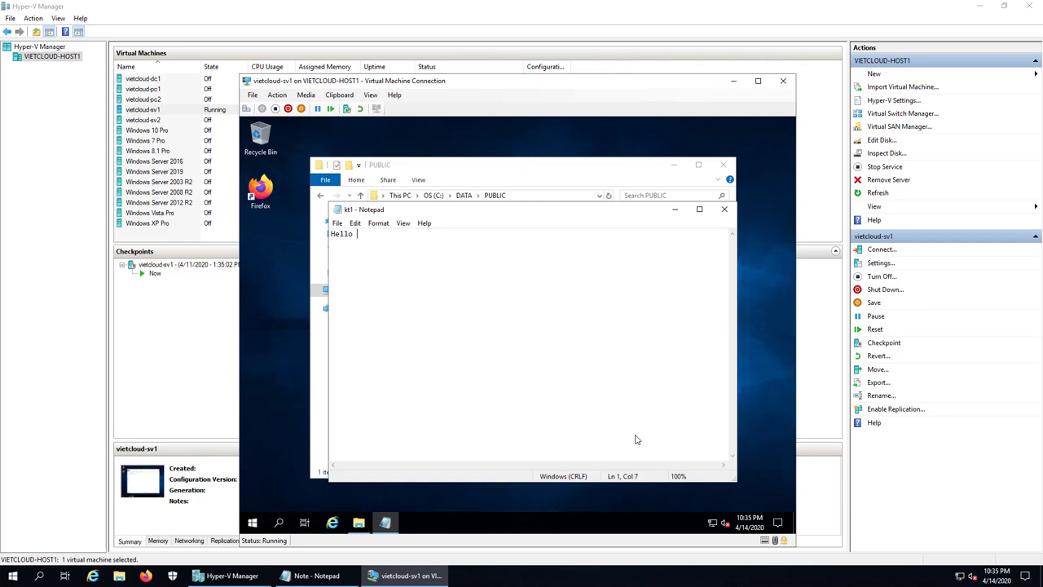
{"action": "type", "text": "kt1"}
{"action": "left_click", "coordinate": [336, 222]}
{"action": "left_click", "coordinate": [351, 258]}
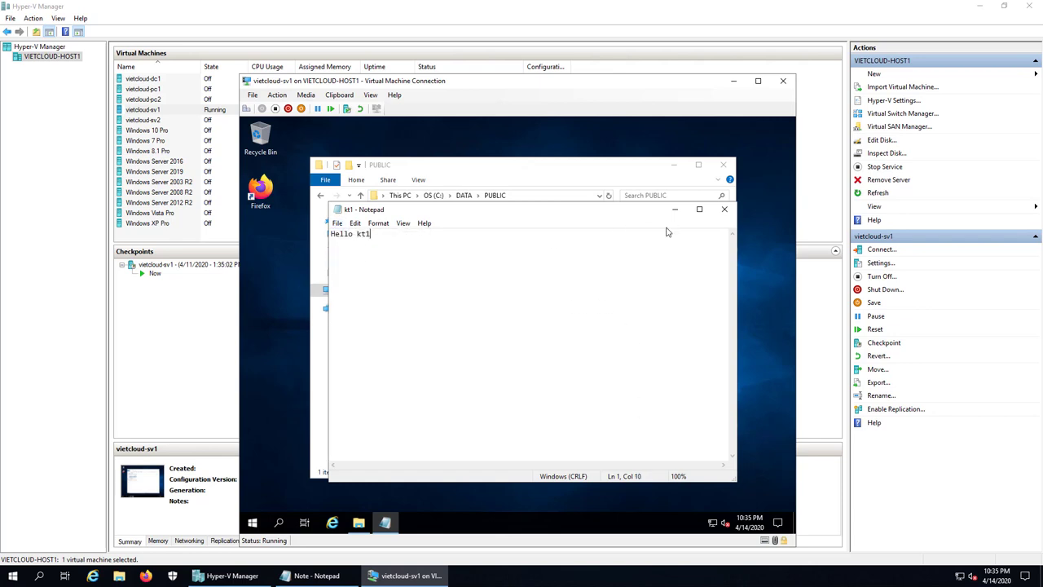
{"action": "left_click", "coordinate": [723, 209]}
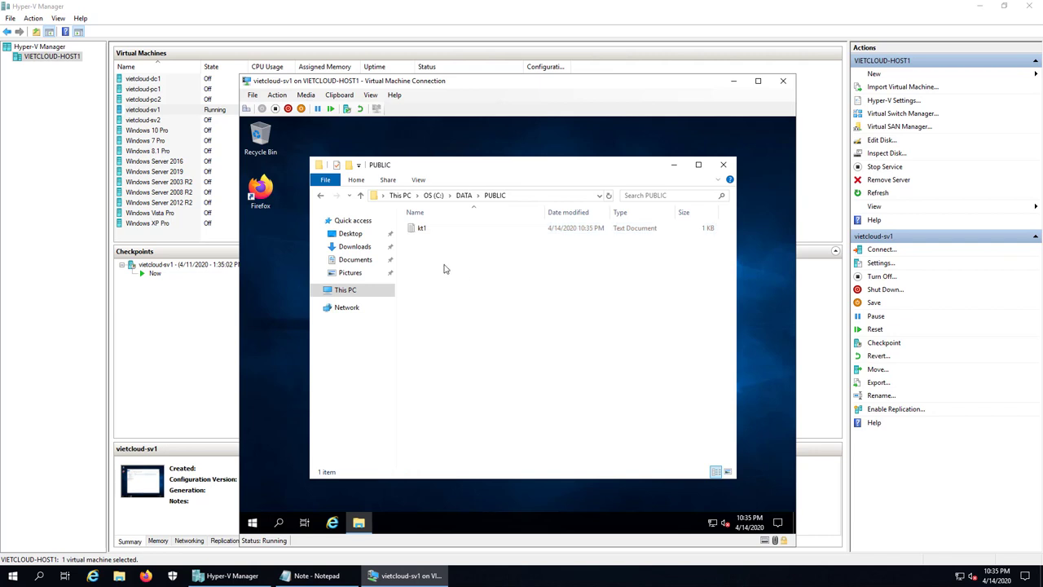
- Delete the kt1 file, close File Explorer, and sign kt1 out
{"action": "right_click", "coordinate": [425, 230]}
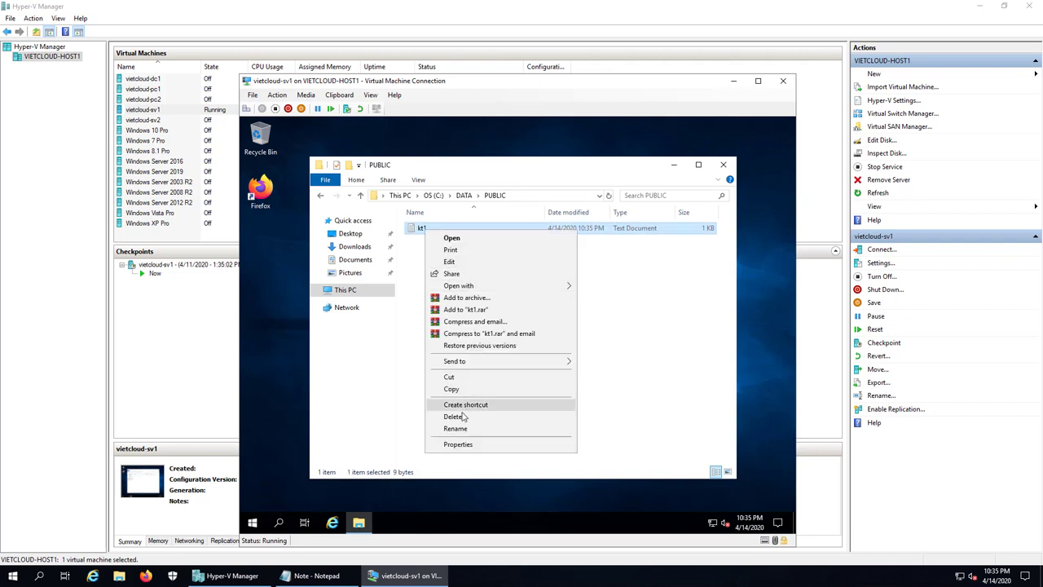
{"action": "left_click", "coordinate": [453, 416]}
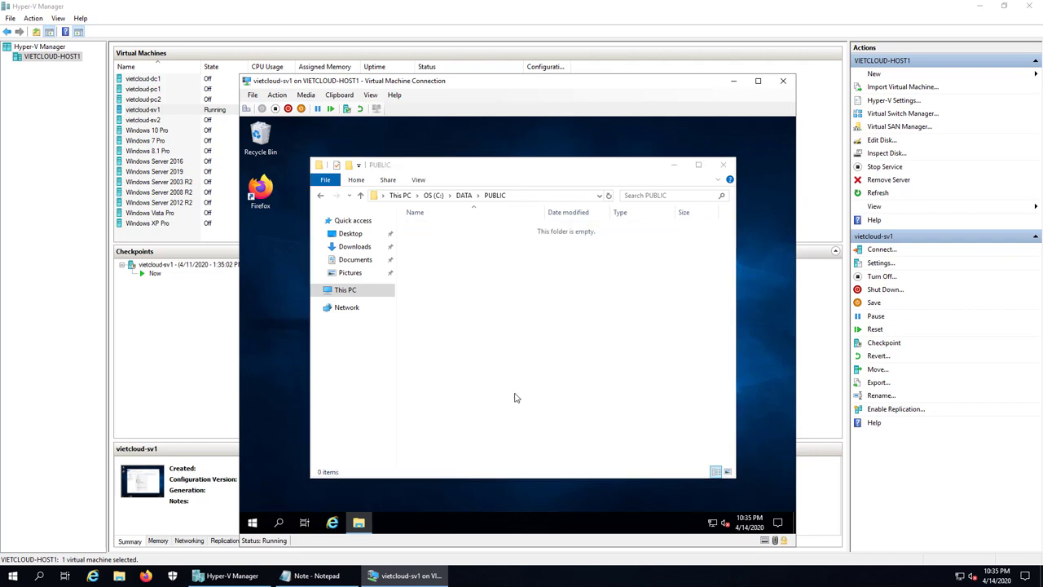
{"action": "left_click", "coordinate": [723, 165]}
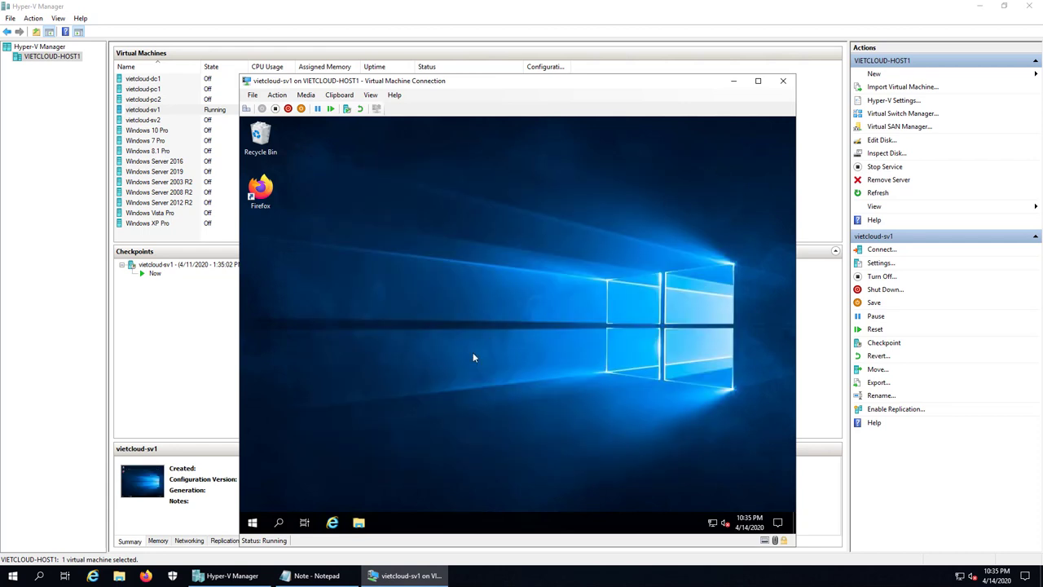
{"action": "right_click", "coordinate": [254, 522]}
{"action": "mouse_move", "coordinate": [304, 489]}
{"action": "left_click", "coordinate": [470, 499]}
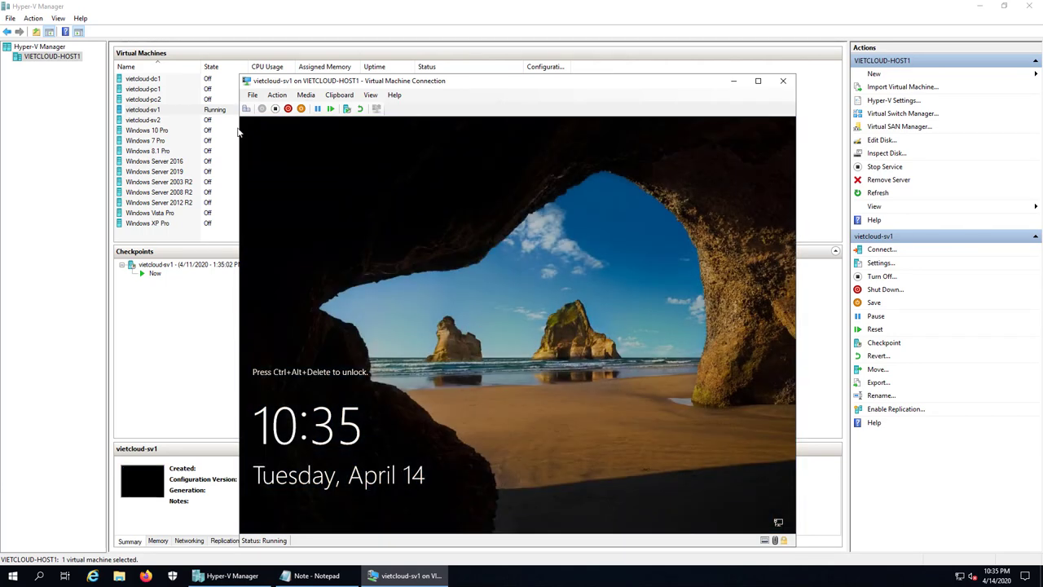
- Sign in to the VM as ns1 with its password
{"action": "left_click", "coordinate": [246, 109]}
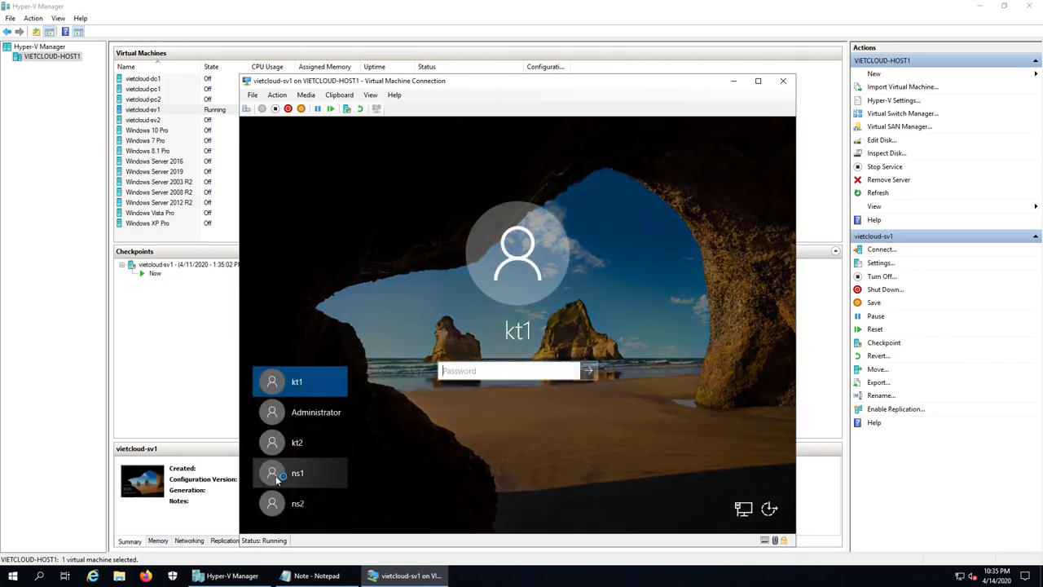
{"action": "left_click", "coordinate": [294, 473]}
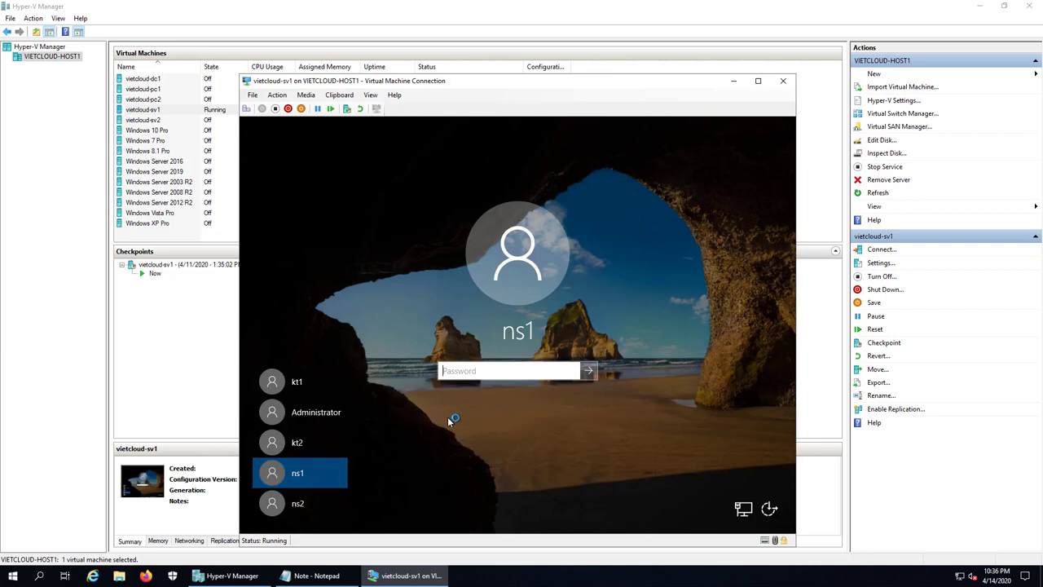
{"action": "type", "text": "**********"}
{"action": "key", "text": "Return"}
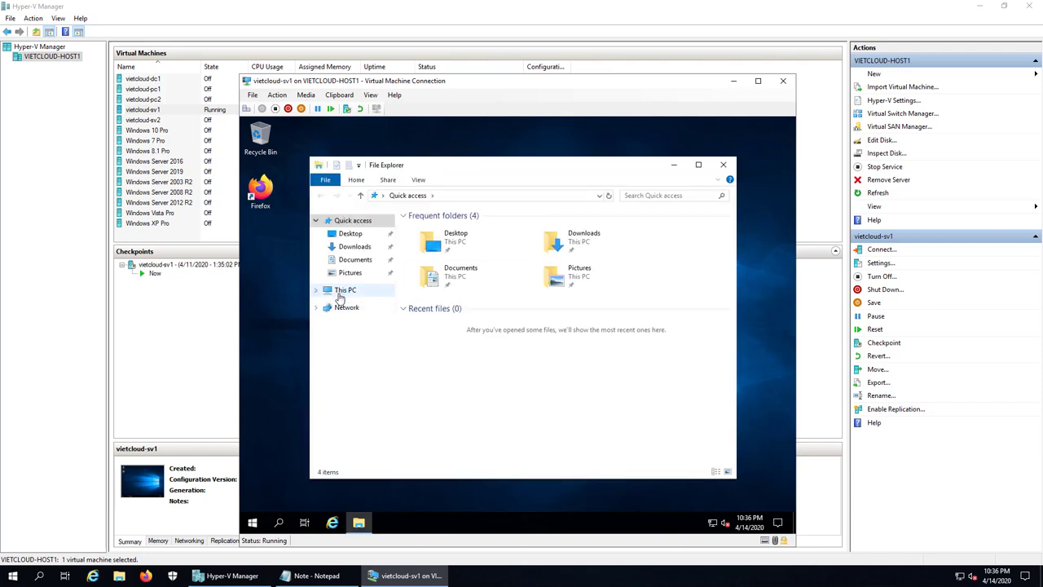
- Browse to C:\DATA\PUBLIC in File Explorer
{"action": "left_click", "coordinate": [344, 291]}
{"action": "double_click", "coordinate": [593, 373]}
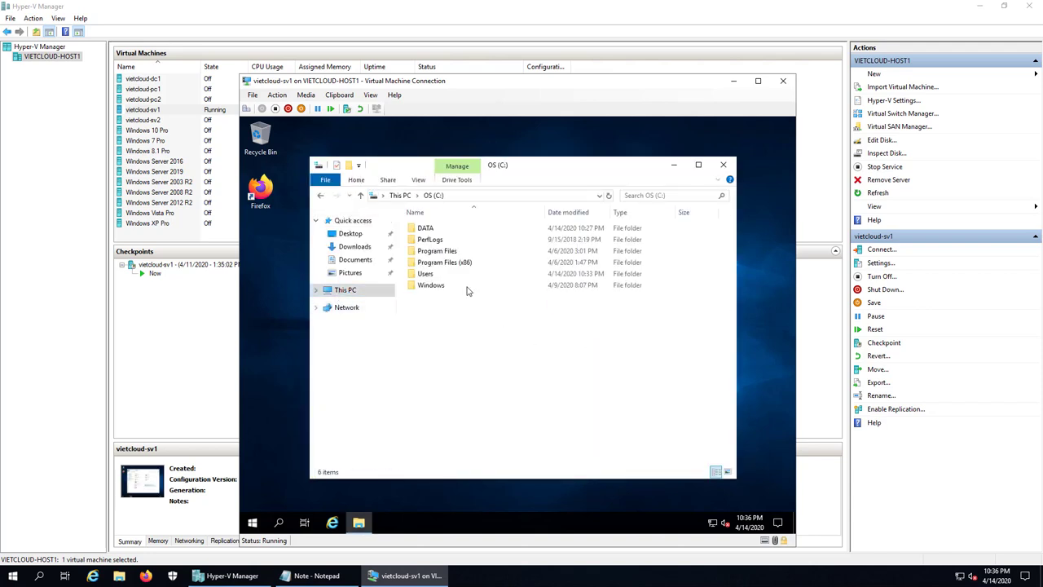
{"action": "double_click", "coordinate": [425, 228]}
{"action": "double_click", "coordinate": [429, 250]}
- Create a folder named NHANSU in PUBLIC, then delete it
{"action": "right_click", "coordinate": [459, 329]}
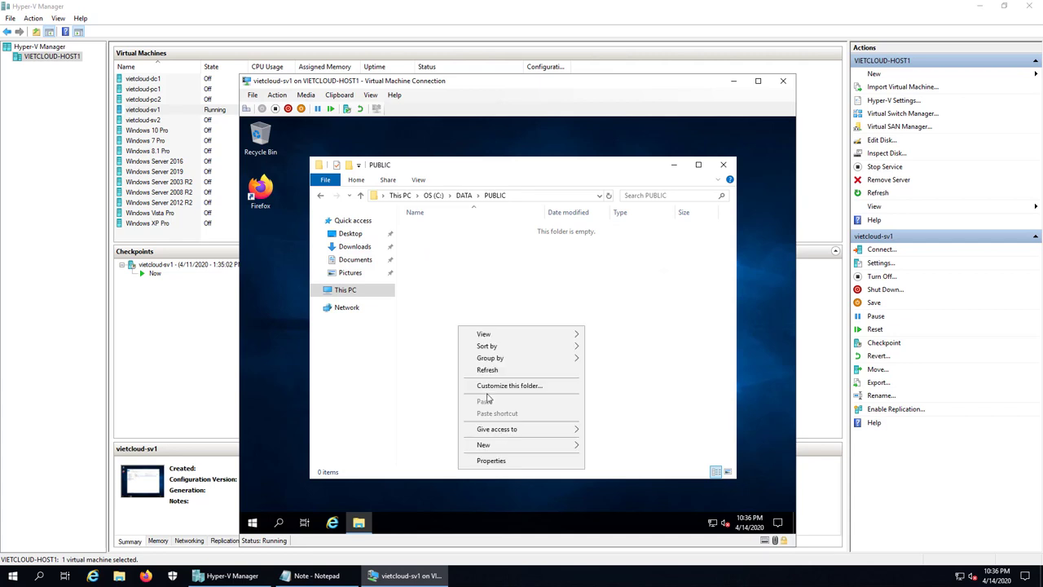
{"action": "mouse_move", "coordinate": [518, 446]}
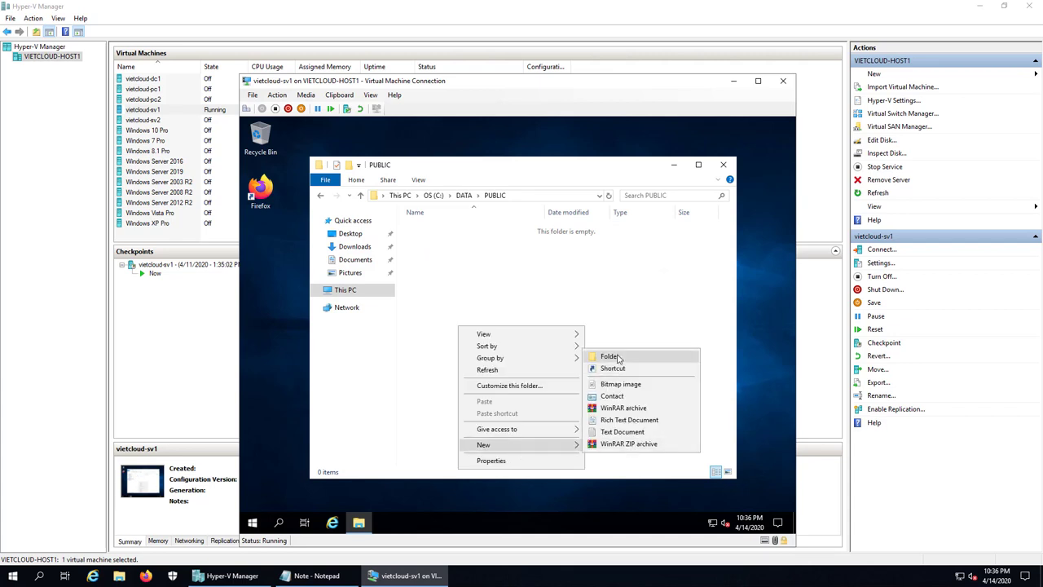
{"action": "left_click", "coordinate": [618, 357]}
{"action": "type", "text": "NH"}
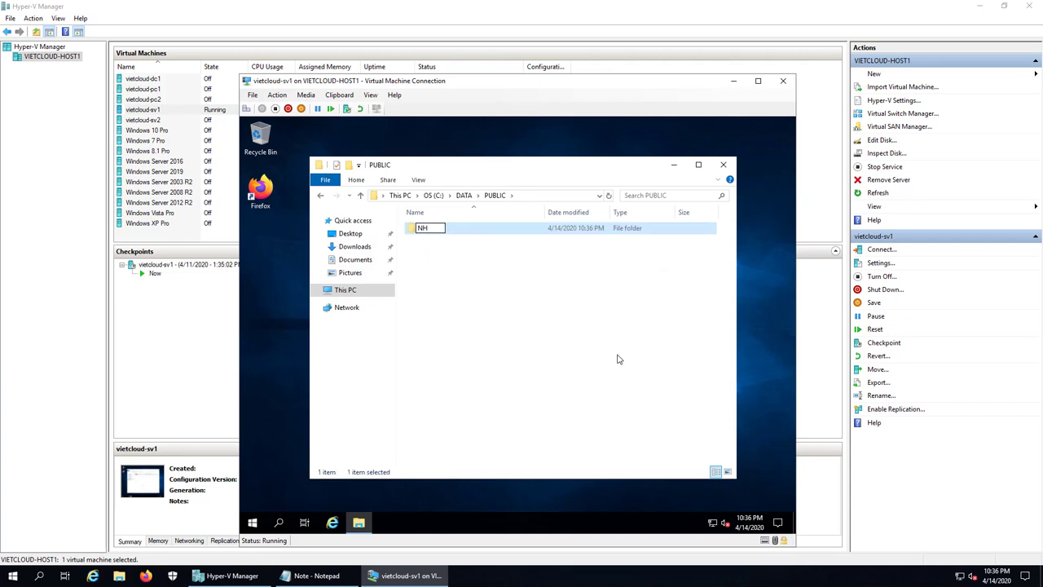
{"action": "type", "text": "ANVI"}
{"action": "key", "text": "BackSpace"}
{"action": "key", "text": "BackSpace"}
{"action": "type", "text": "SU"}
{"action": "key", "text": "Return"}
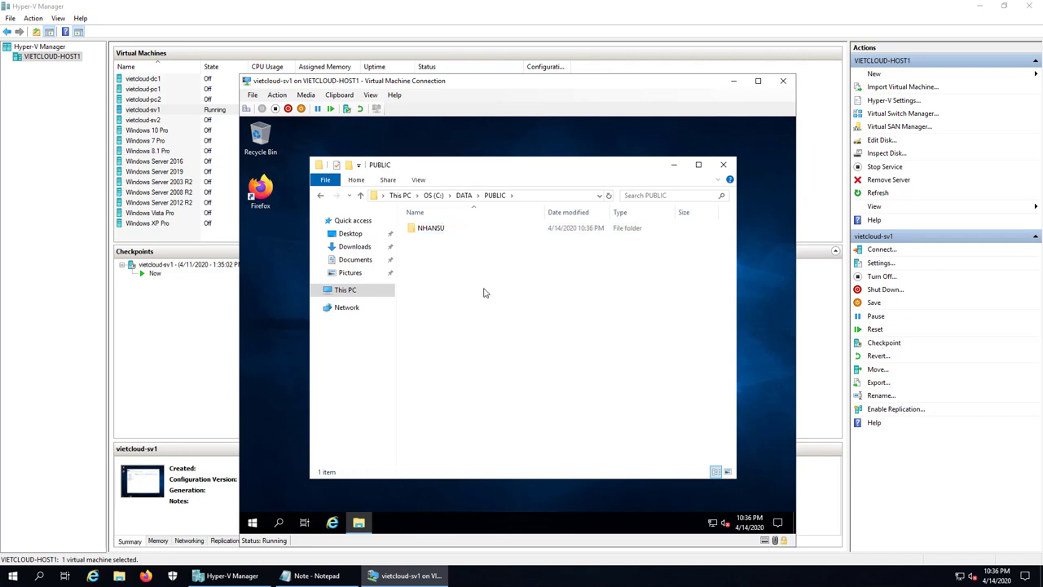
{"action": "right_click", "coordinate": [433, 229]}
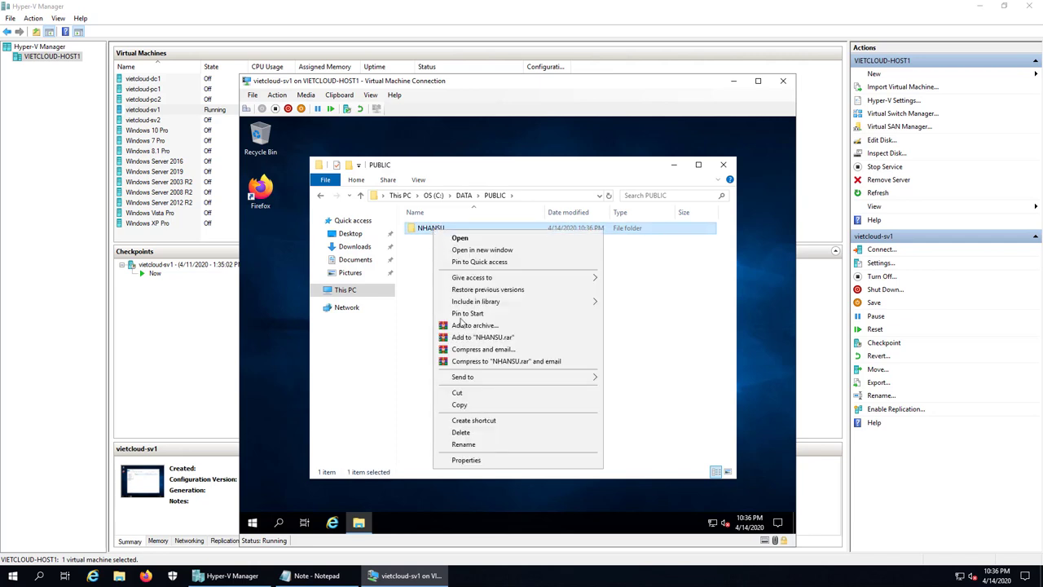
{"action": "left_click", "coordinate": [462, 432]}
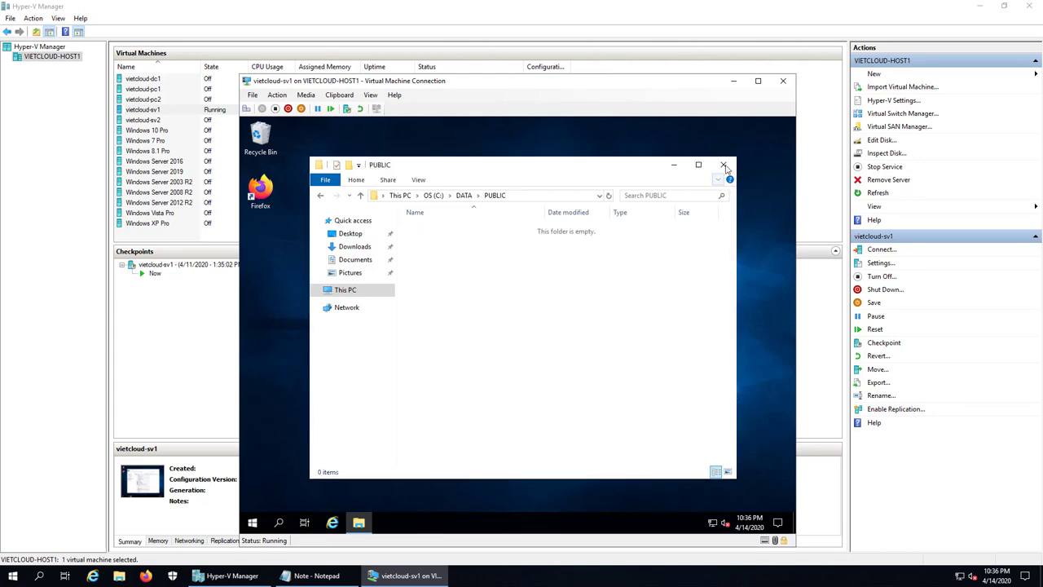
- Close the PUBLIC folder window and sign ns1 out of the server VM
{"action": "left_click", "coordinate": [723, 165]}
{"action": "right_click", "coordinate": [253, 522]}
{"action": "mouse_move", "coordinate": [277, 494]}
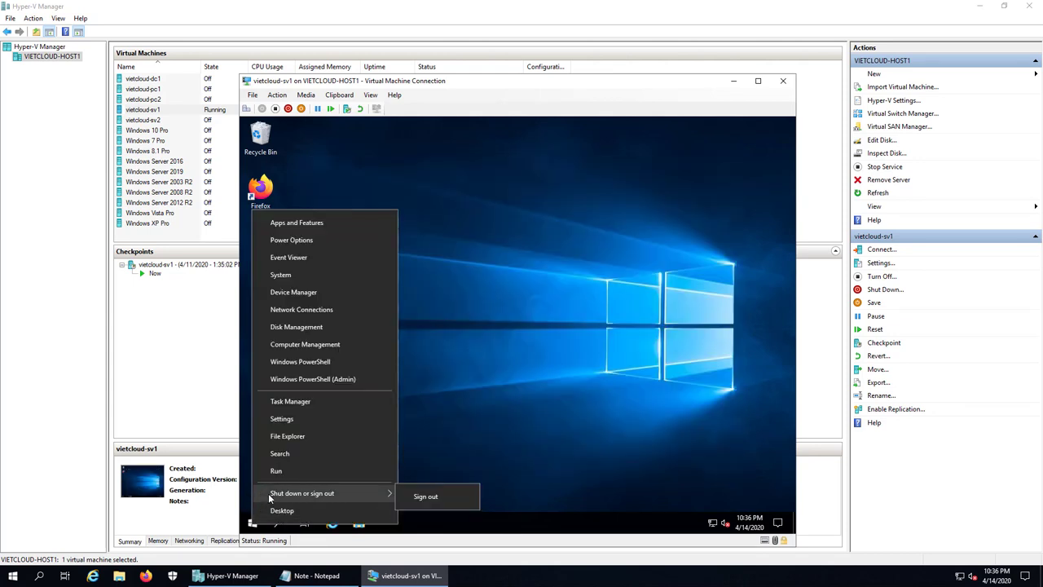
{"action": "left_click", "coordinate": [427, 494]}
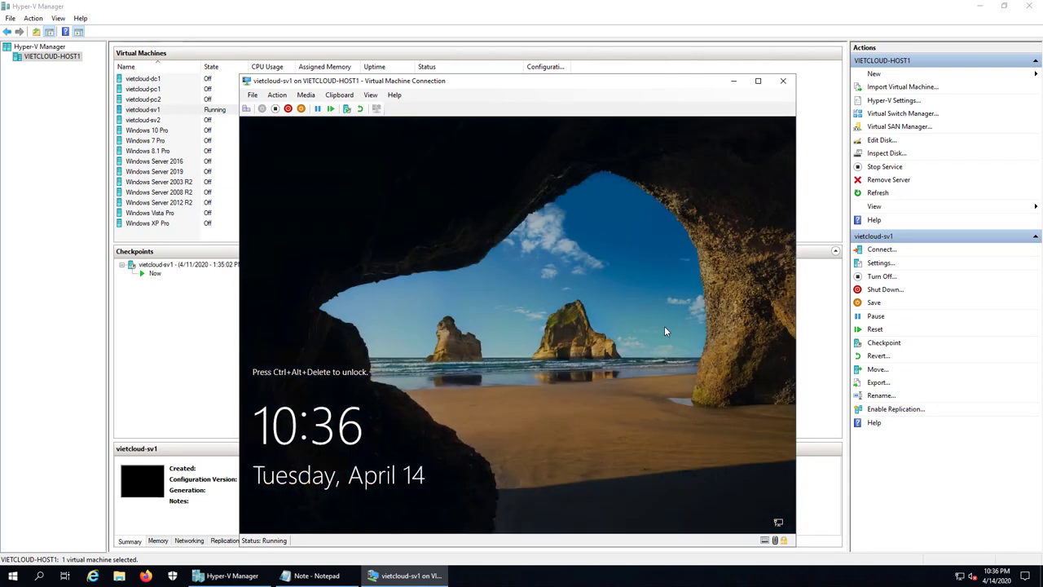
- Sign back in as Administrator by entering the account password
{"action": "left_click", "coordinate": [246, 108]}
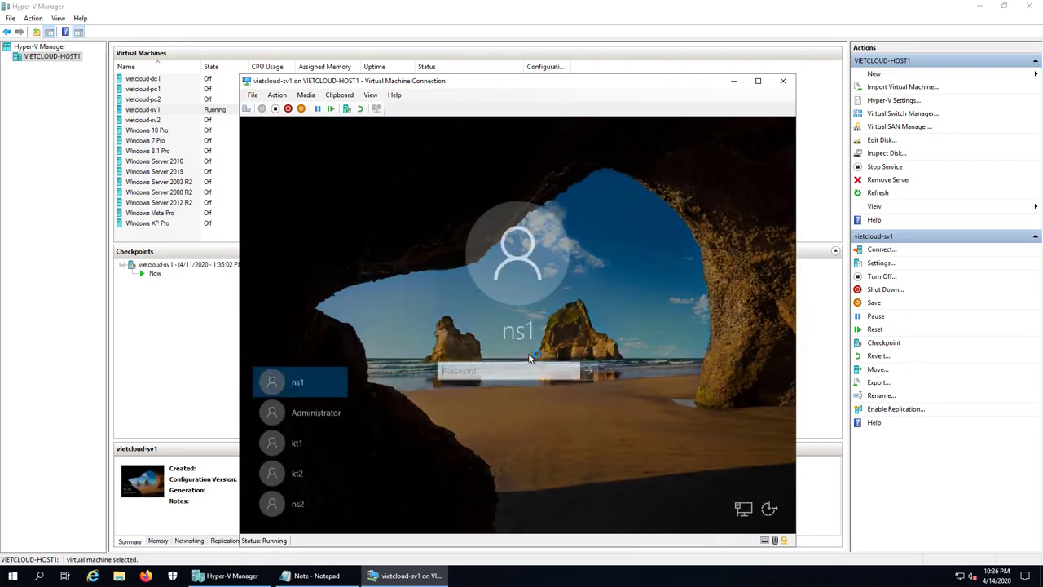
{"action": "left_click", "coordinate": [314, 415]}
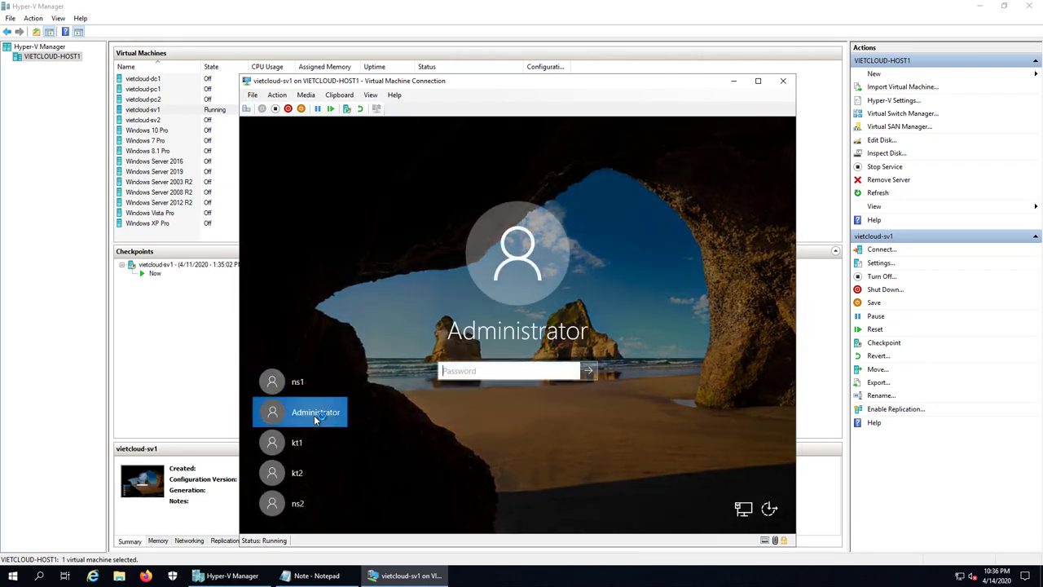
{"action": "type", "text": "•••••"}
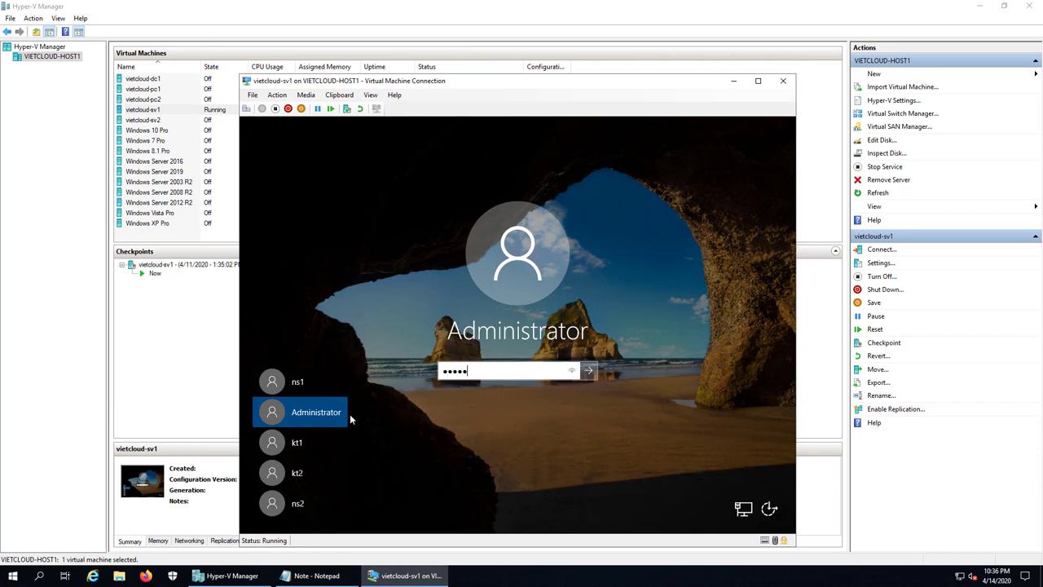
{"action": "type", "text": "••••••"}
{"action": "key", "text": "Return"}
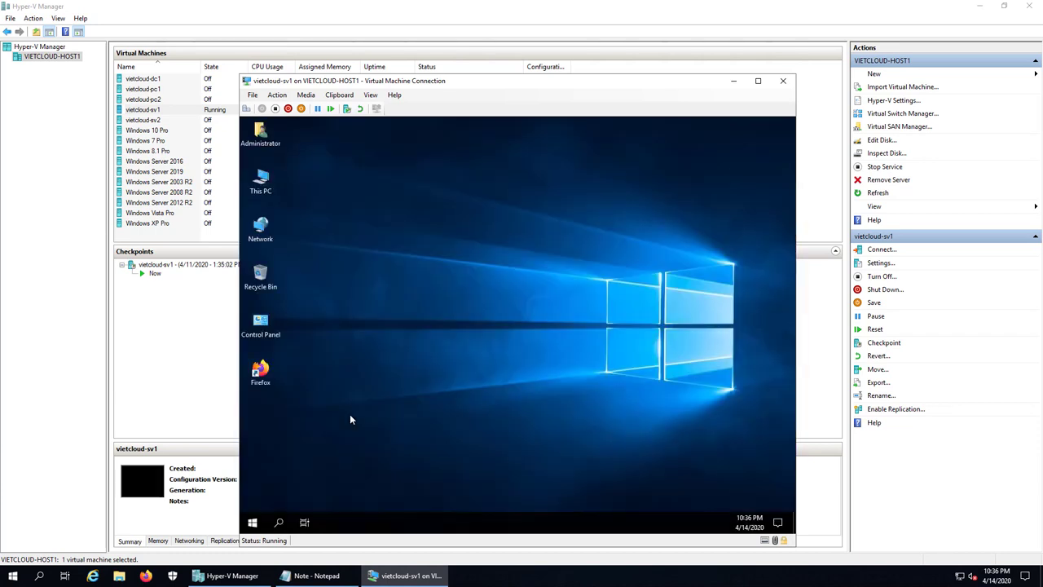
- Open C:\DATA\KETOAN's Properties on its Security tab, showing CREATOR OWNER, SYSTEM, KeToan and NhanSu
{"action": "double_click", "coordinate": [264, 184]}
{"action": "double_click", "coordinate": [522, 298]}
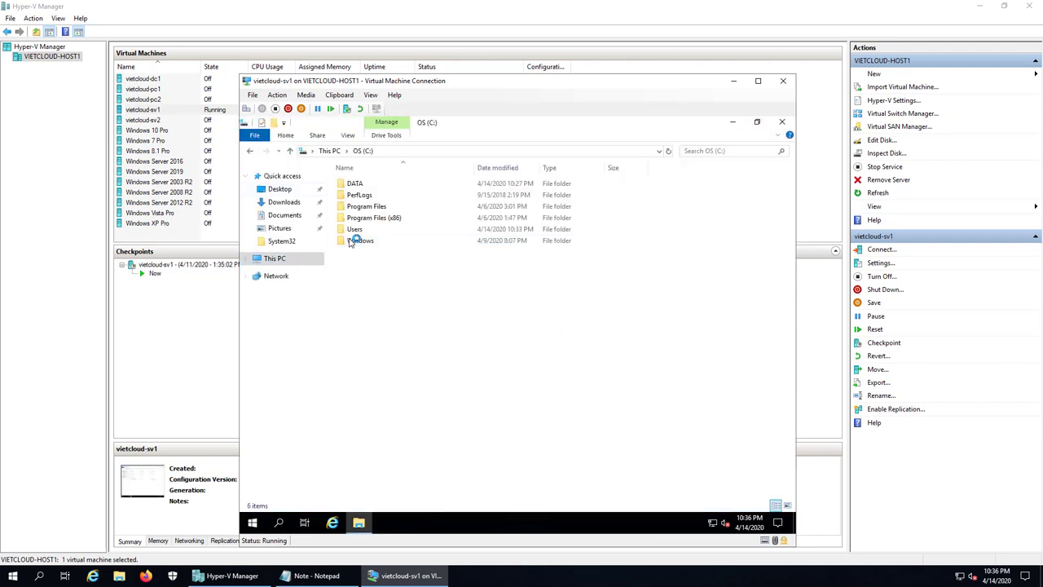
{"action": "double_click", "coordinate": [358, 184]}
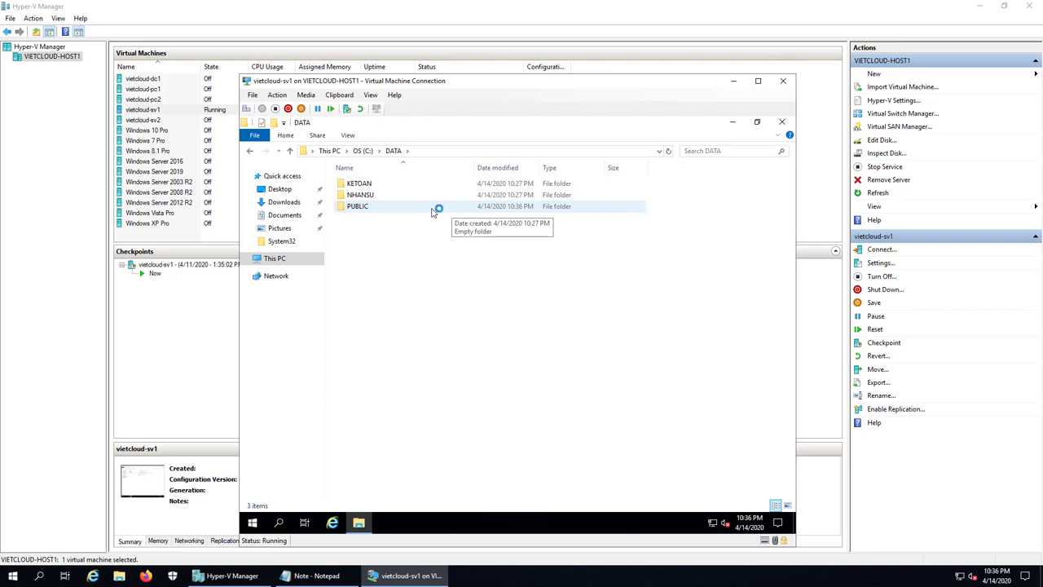
{"action": "right_click", "coordinate": [372, 185]}
{"action": "left_click", "coordinate": [423, 416]}
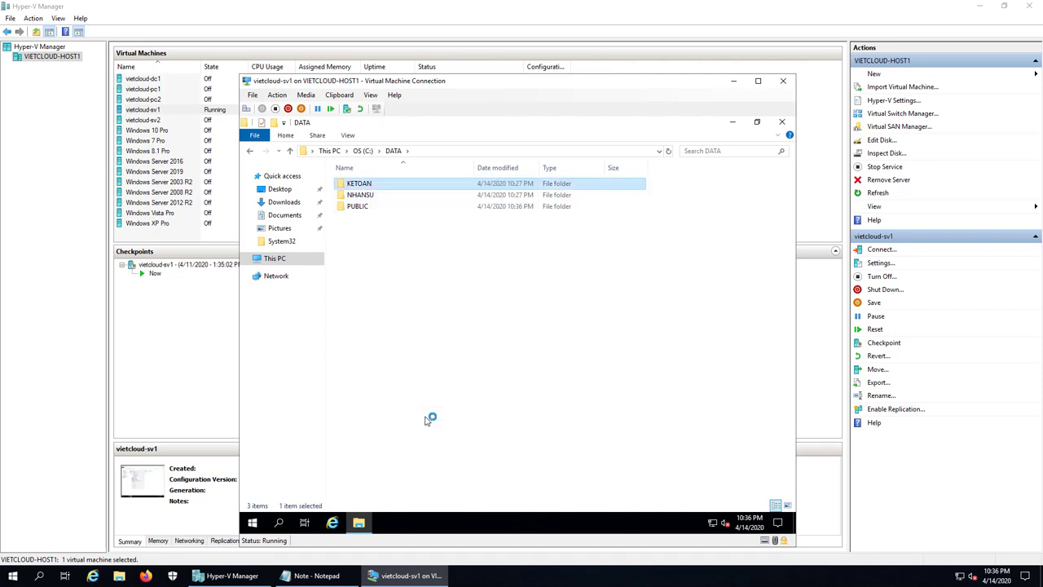
{"action": "left_click", "coordinate": [444, 208]}
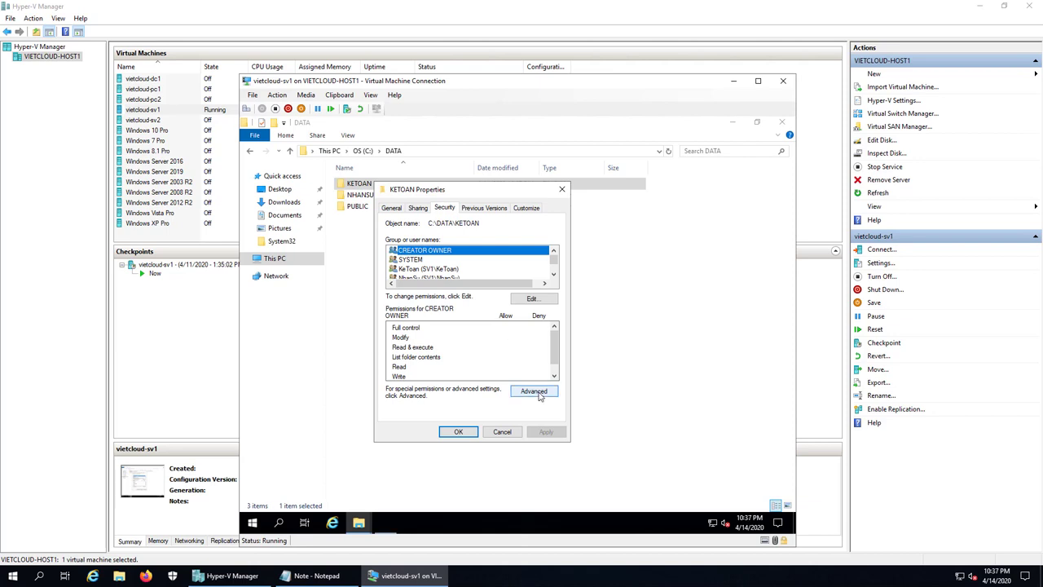
- Disable KETOAN's inheritance in Advanced Security Settings, converting inherited permissions into explicit ones
{"action": "left_click", "coordinate": [534, 392]}
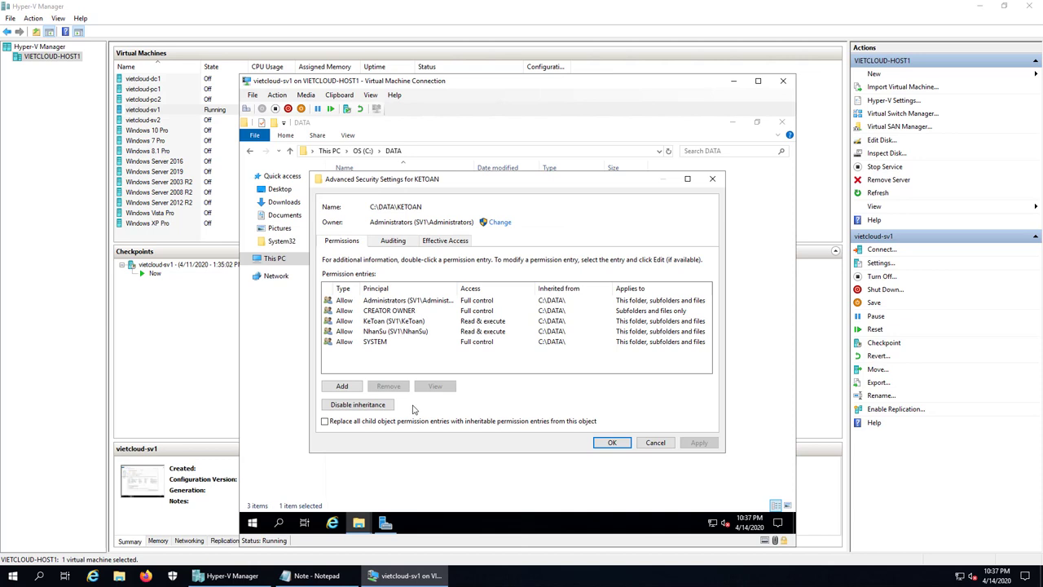
{"action": "left_click", "coordinate": [379, 406]}
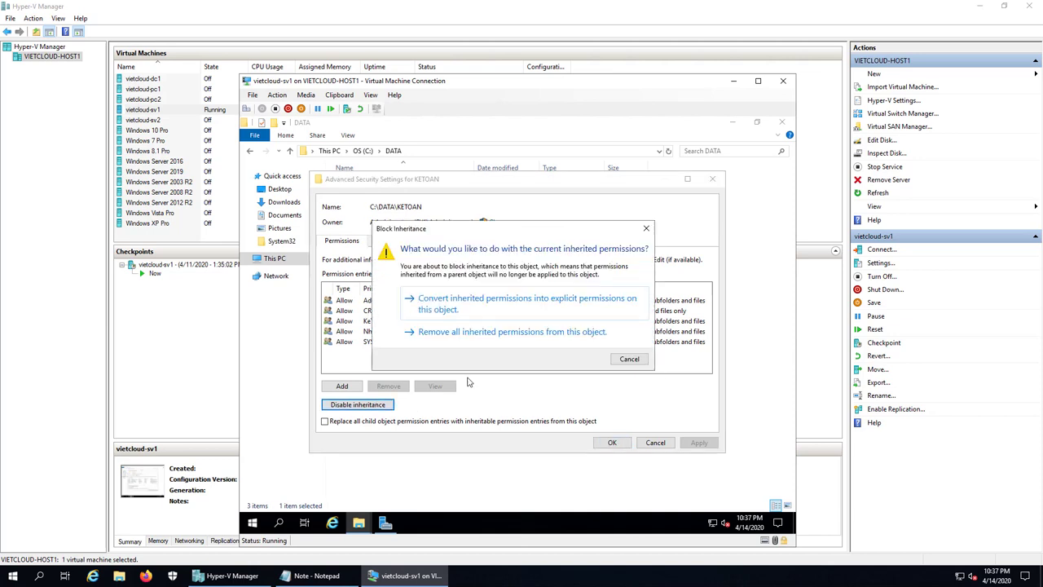
{"action": "left_click", "coordinate": [454, 306]}
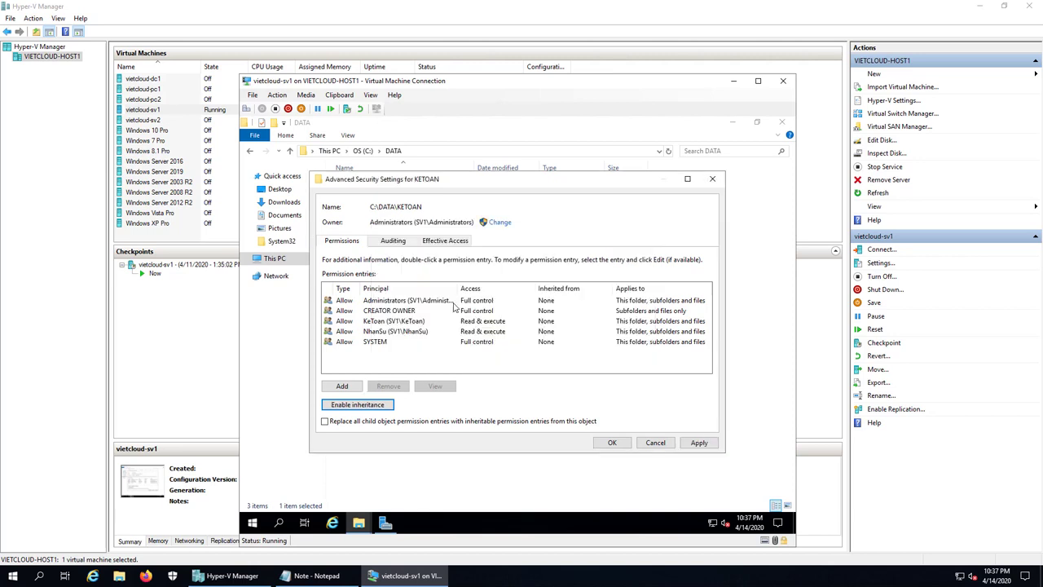
{"action": "left_click", "coordinate": [612, 442]}
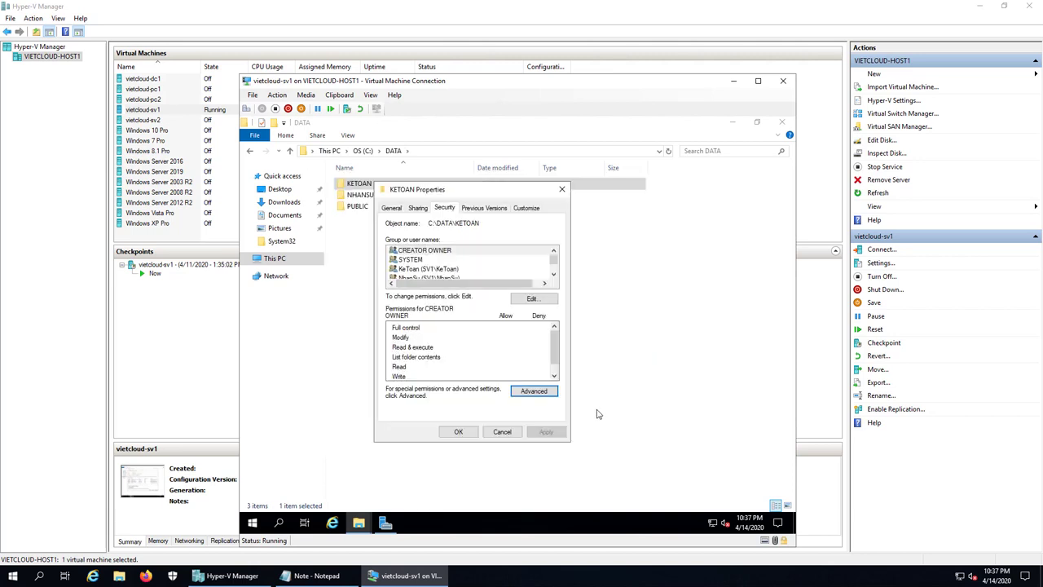
- Remove the NhanSu group from KETOAN's permissions
{"action": "left_click", "coordinate": [538, 300]}
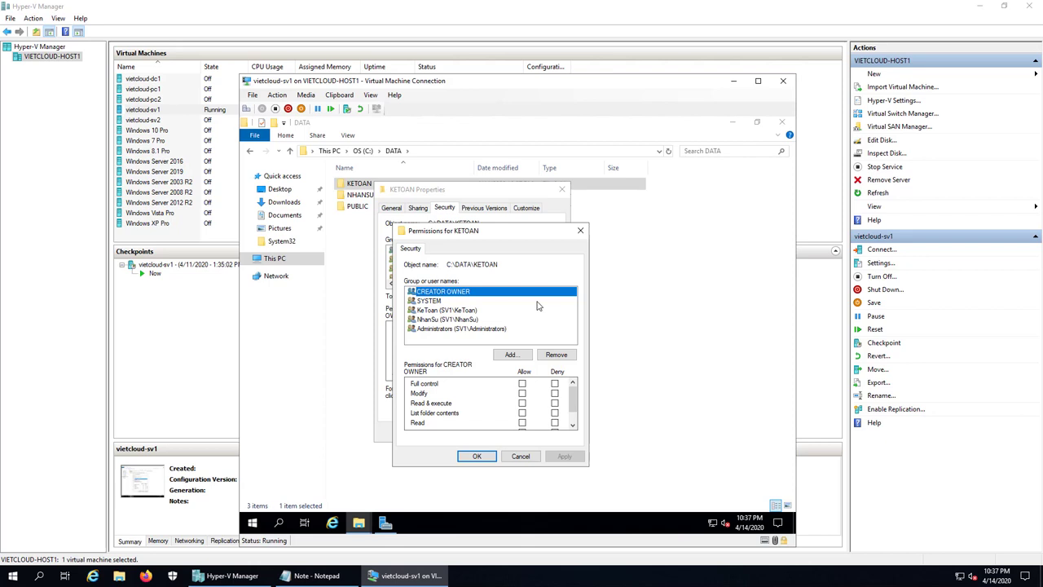
{"action": "left_click", "coordinate": [430, 319]}
{"action": "left_click", "coordinate": [556, 354]}
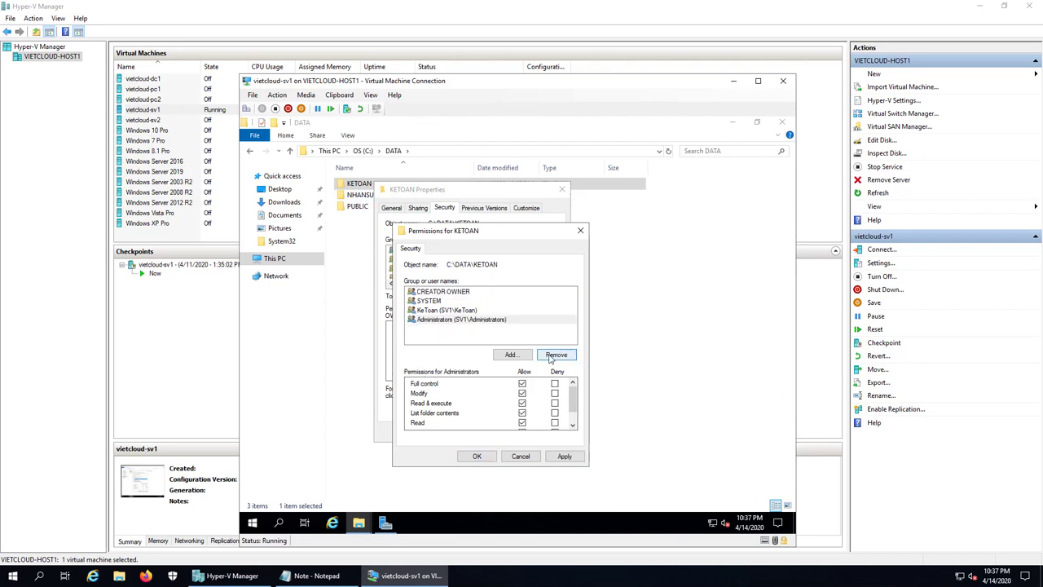
- Allow the KeToan group Full control on KETOAN and confirm both dialogs
{"action": "left_click", "coordinate": [457, 311]}
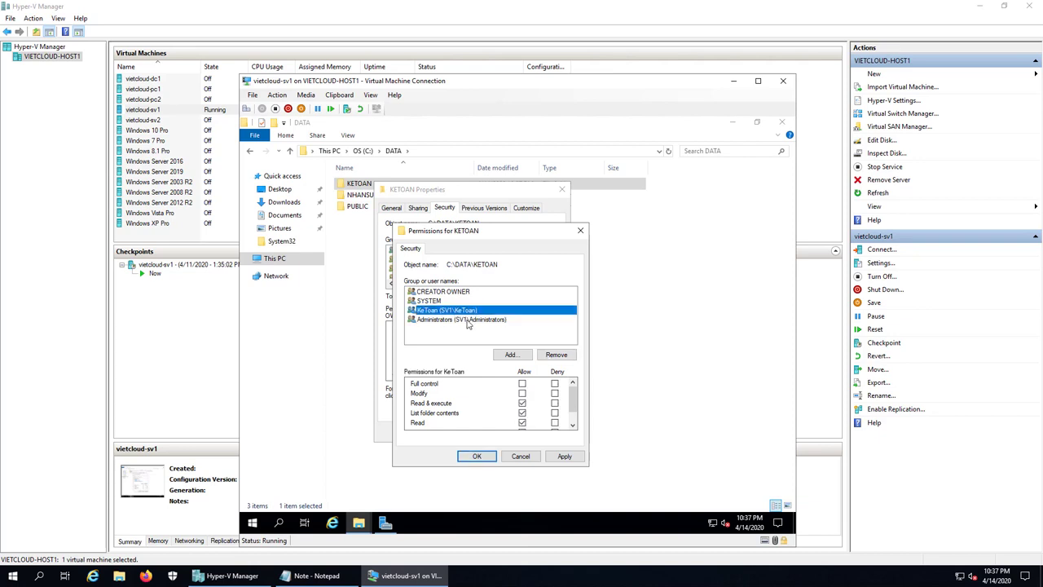
{"action": "left_click", "coordinate": [475, 324]}
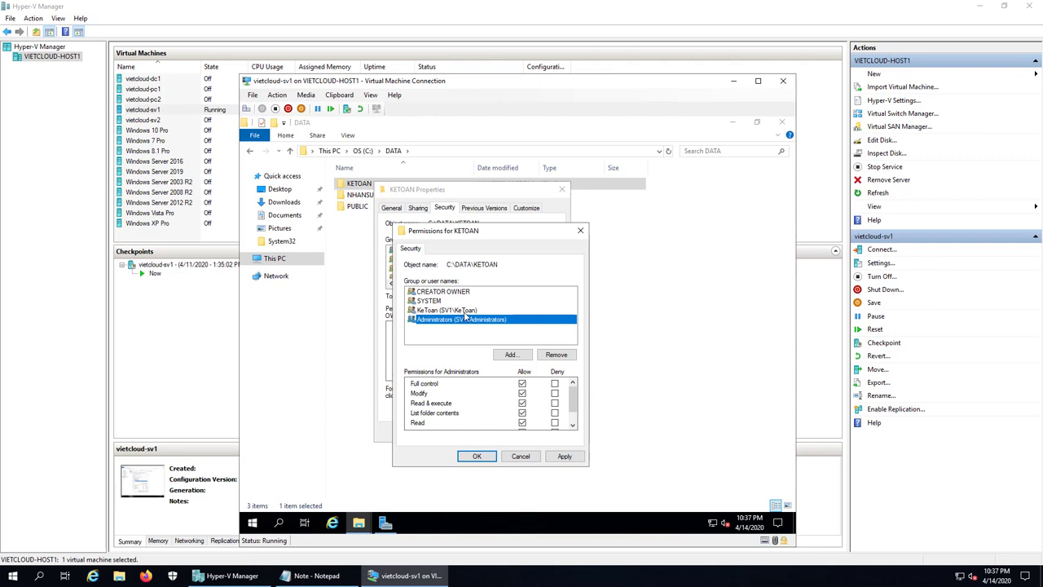
{"action": "left_click", "coordinate": [447, 311]}
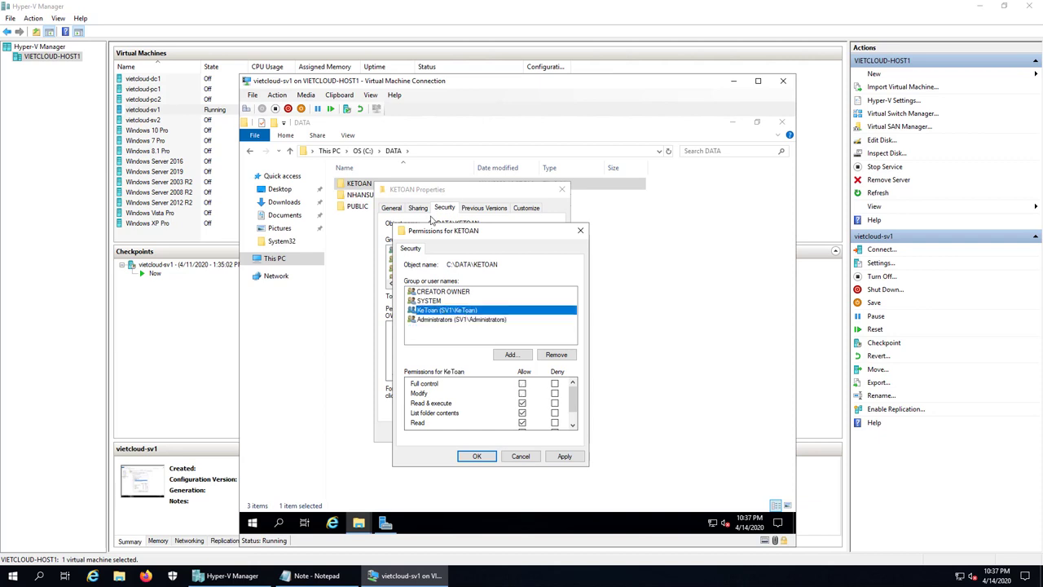
{"action": "left_click", "coordinate": [523, 384]}
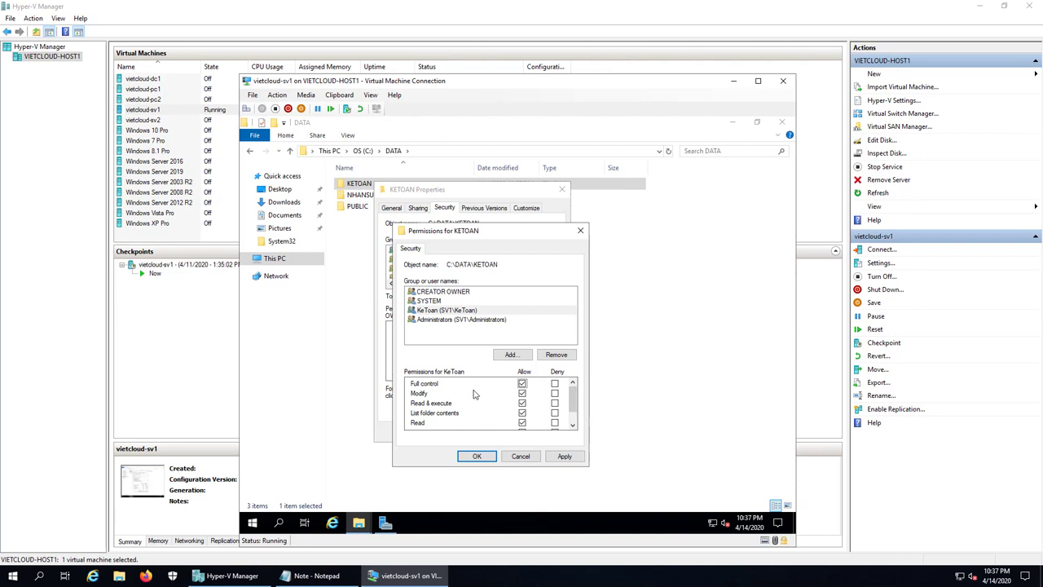
{"action": "left_click", "coordinate": [476, 457]}
{"action": "left_click", "coordinate": [469, 433]}
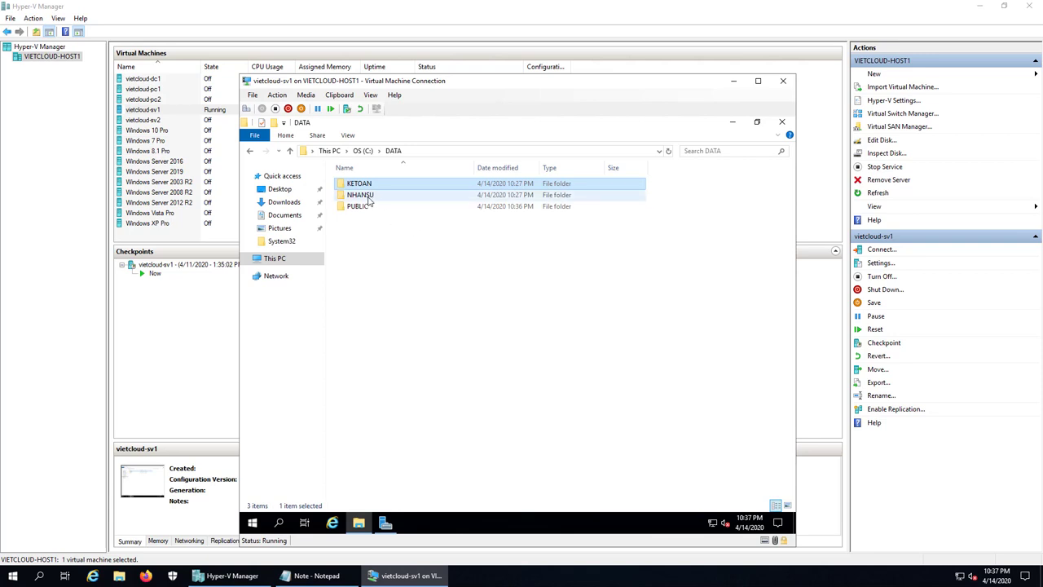
- Open the NHANSU folder's Properties on the Security tab
{"action": "right_click", "coordinate": [367, 197]}
{"action": "left_click", "coordinate": [435, 429]}
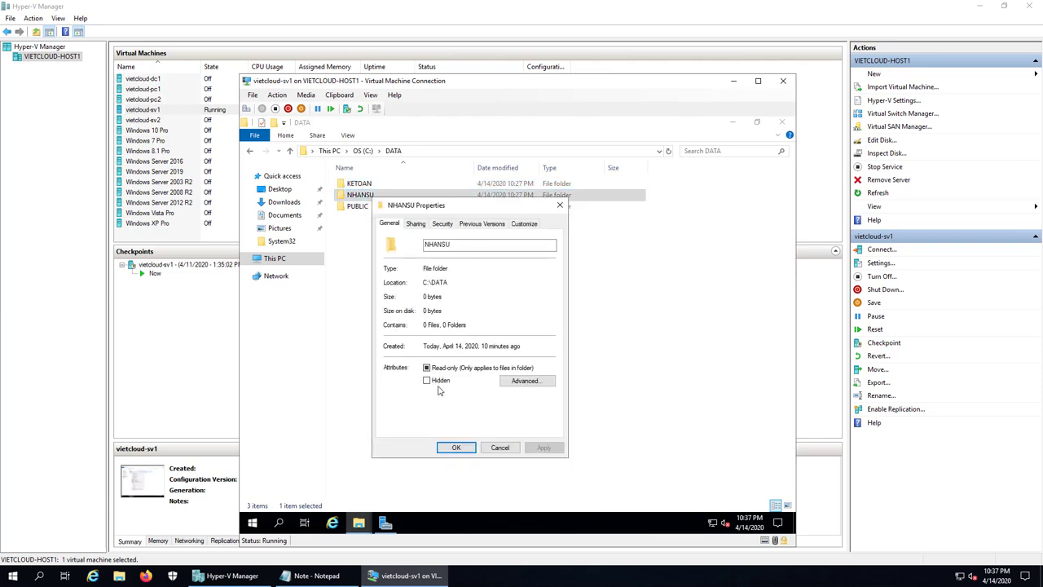
{"action": "left_click", "coordinate": [444, 225]}
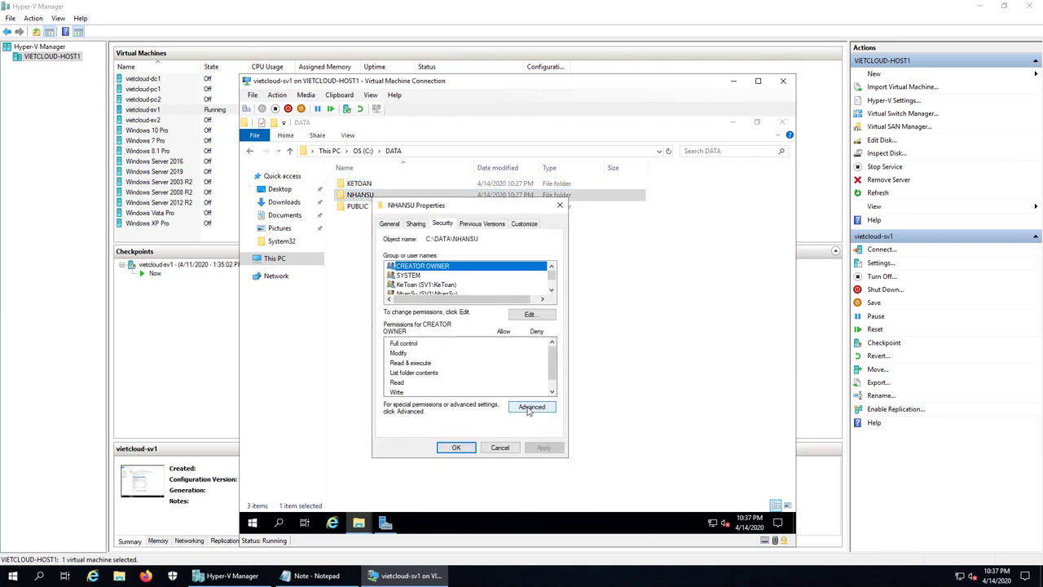
- Disable NHANSU's inheritance, keeping entries as explicit permissions, and open its permissions editor
{"action": "left_click", "coordinate": [531, 407]}
{"action": "left_click", "coordinate": [380, 406]}
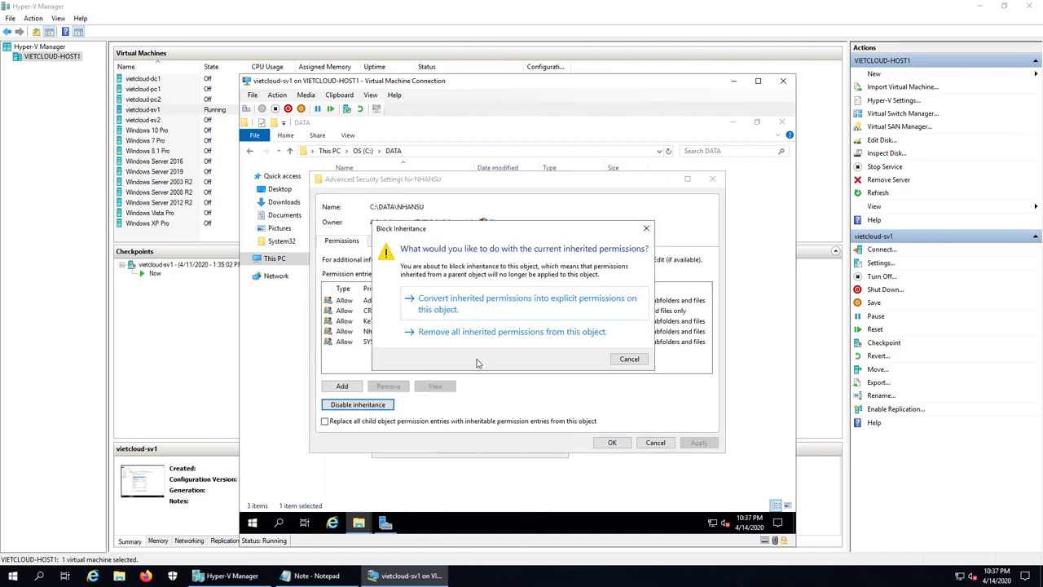
{"action": "left_click", "coordinate": [498, 301]}
{"action": "left_click", "coordinate": [619, 440]}
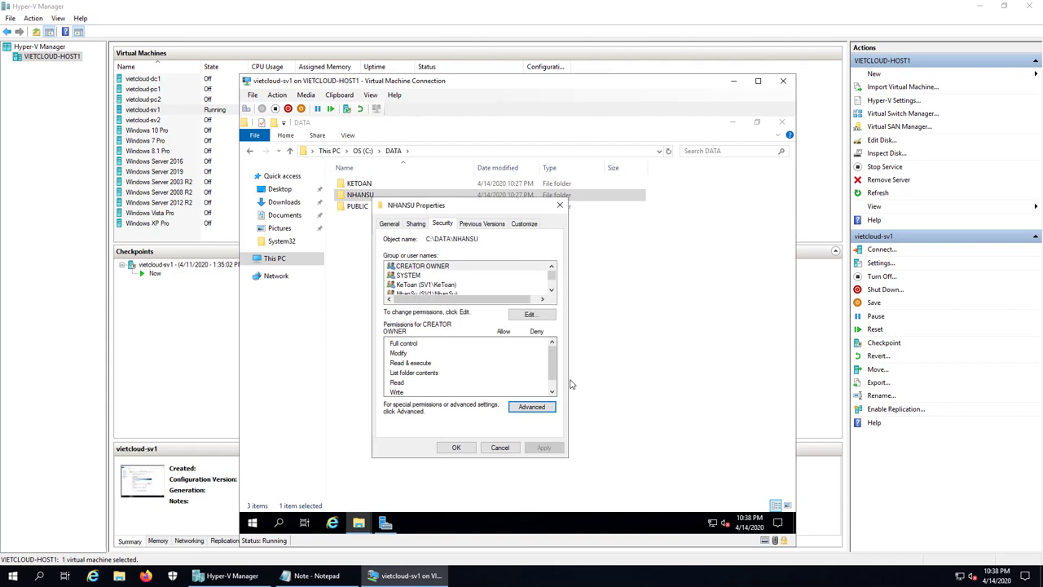
{"action": "left_click", "coordinate": [526, 317]}
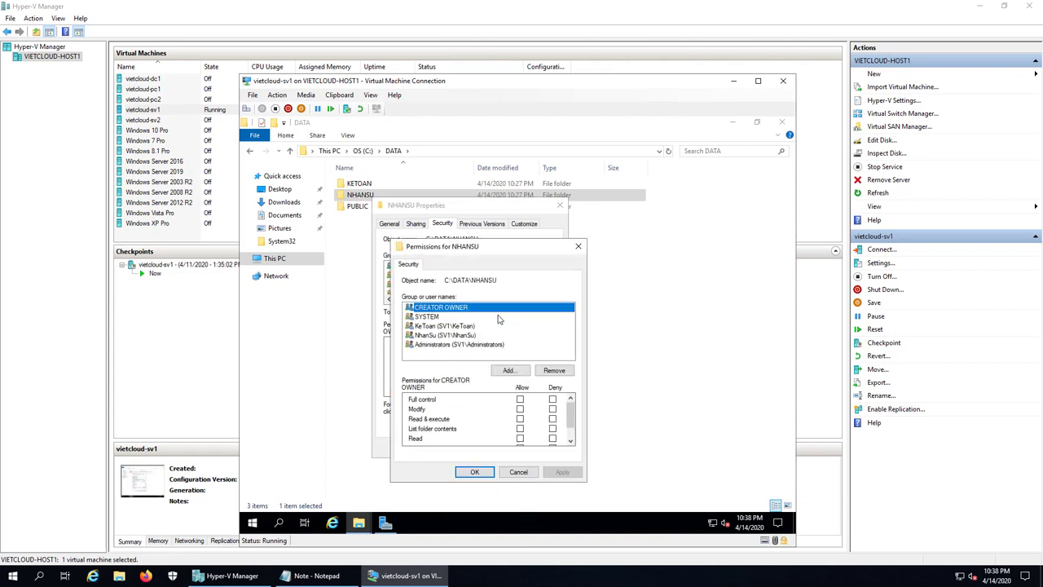
- Remove the KeToan group from NHANSU and allow NhanSu Full control
{"action": "left_click", "coordinate": [444, 326]}
{"action": "left_click", "coordinate": [570, 372]}
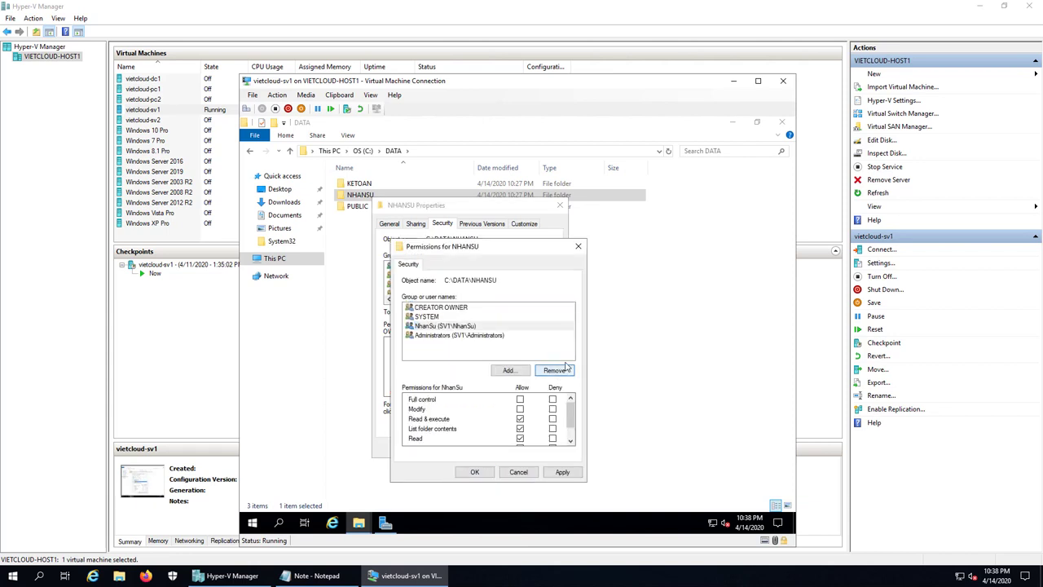
{"action": "left_click", "coordinate": [452, 325]}
{"action": "left_click", "coordinate": [520, 399]}
- Save NHANSU's permission changes and reopen the folder's Properties
{"action": "left_click", "coordinate": [475, 472]}
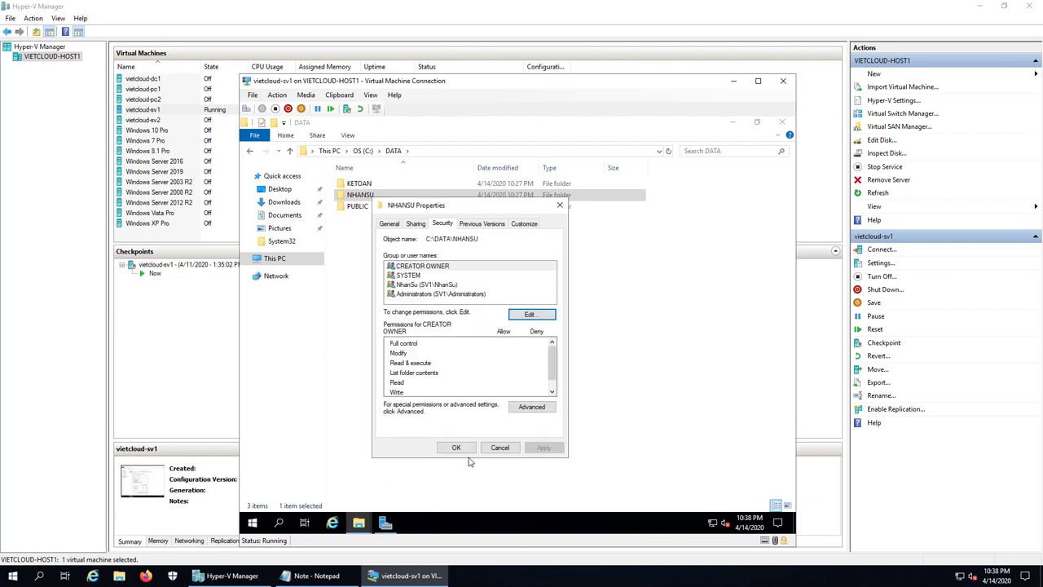
{"action": "left_click", "coordinate": [464, 449]}
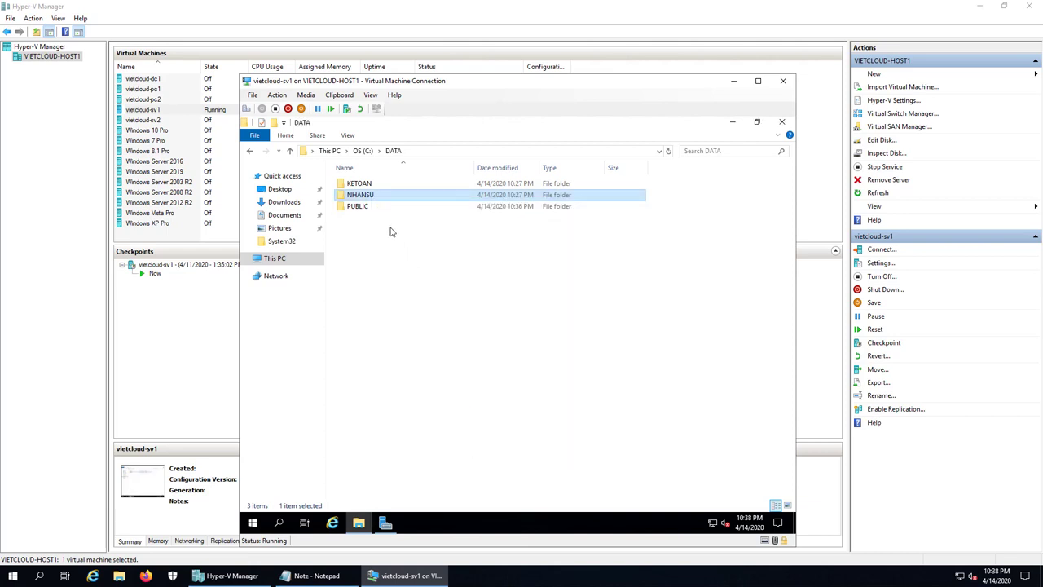
{"action": "right_click", "coordinate": [369, 196]}
{"action": "left_click", "coordinate": [421, 427]}
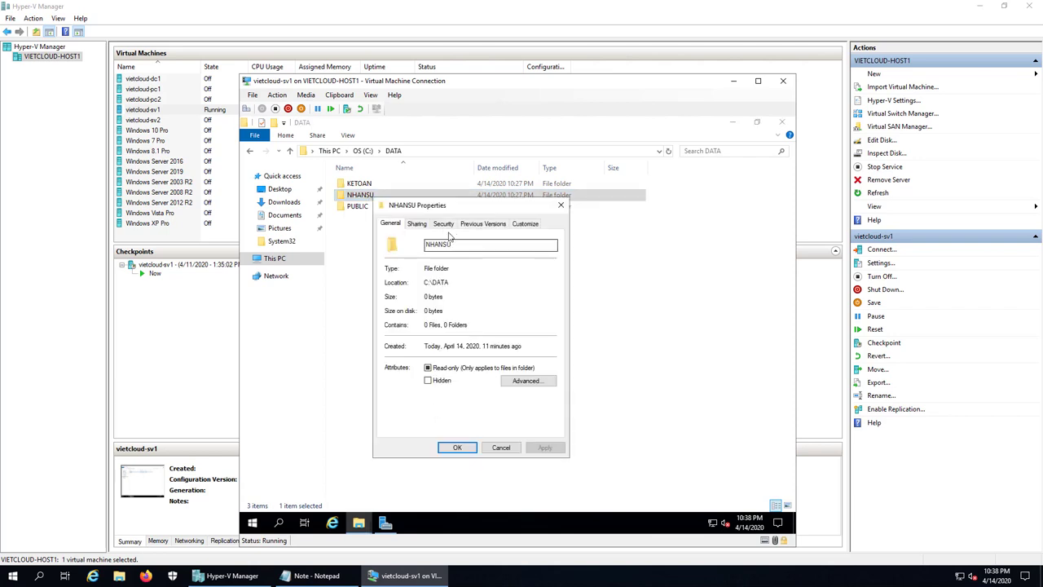
- Verify on NHANSU's Security tab that NhanSu has Full control, then close it
{"action": "left_click", "coordinate": [444, 227]}
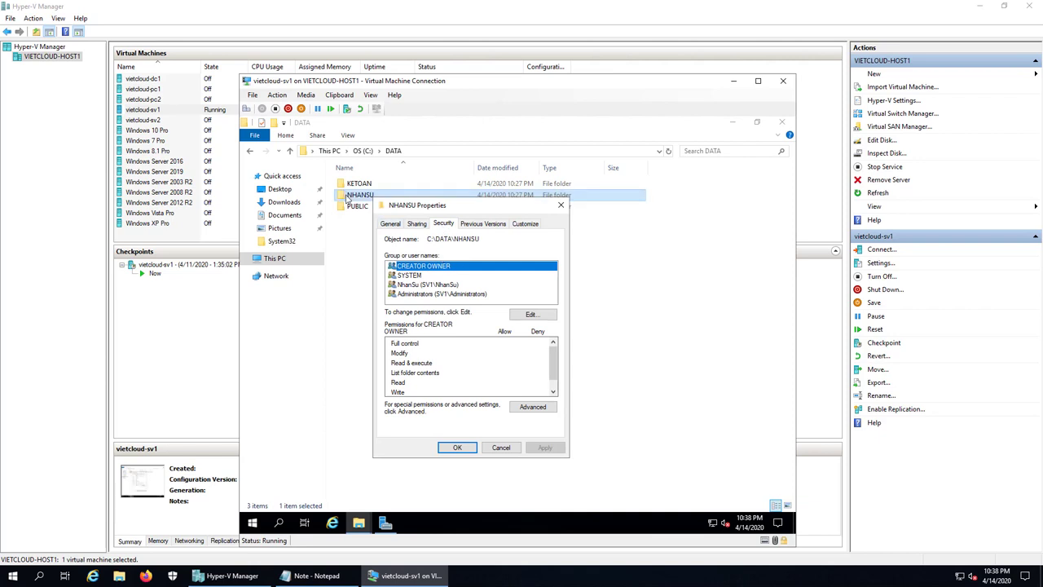
{"action": "left_click", "coordinate": [421, 284]}
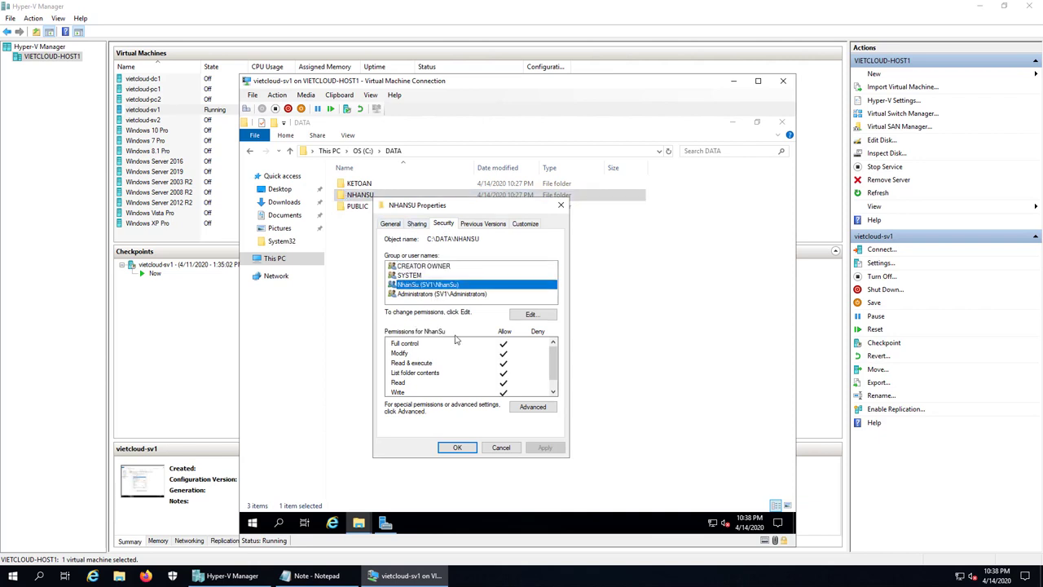
{"action": "left_click", "coordinate": [468, 451]}
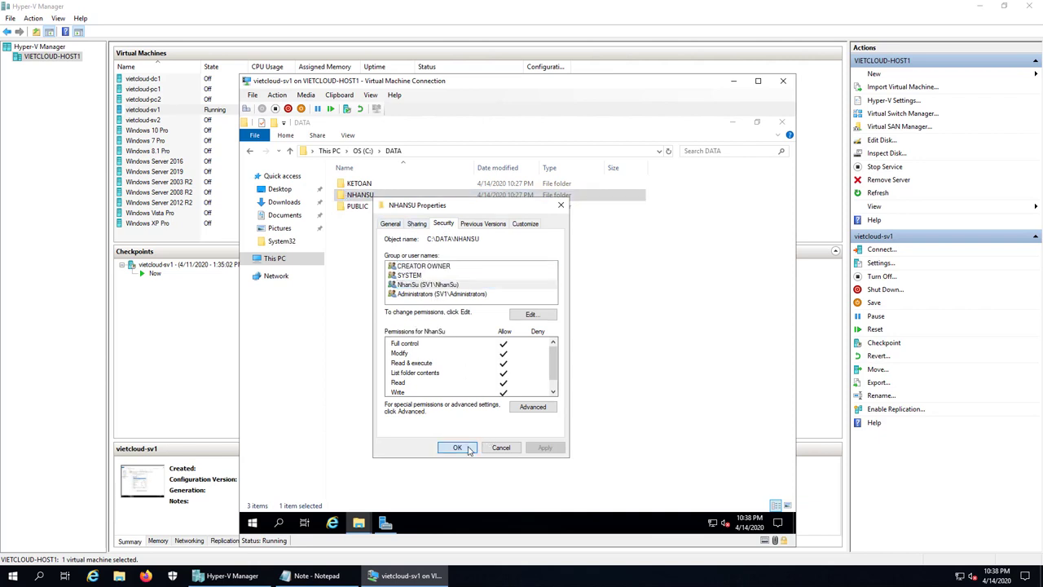
- Verify in KETOAN's Properties that KeToan has Full control, then close them
{"action": "right_click", "coordinate": [356, 189]}
{"action": "left_click", "coordinate": [389, 417]}
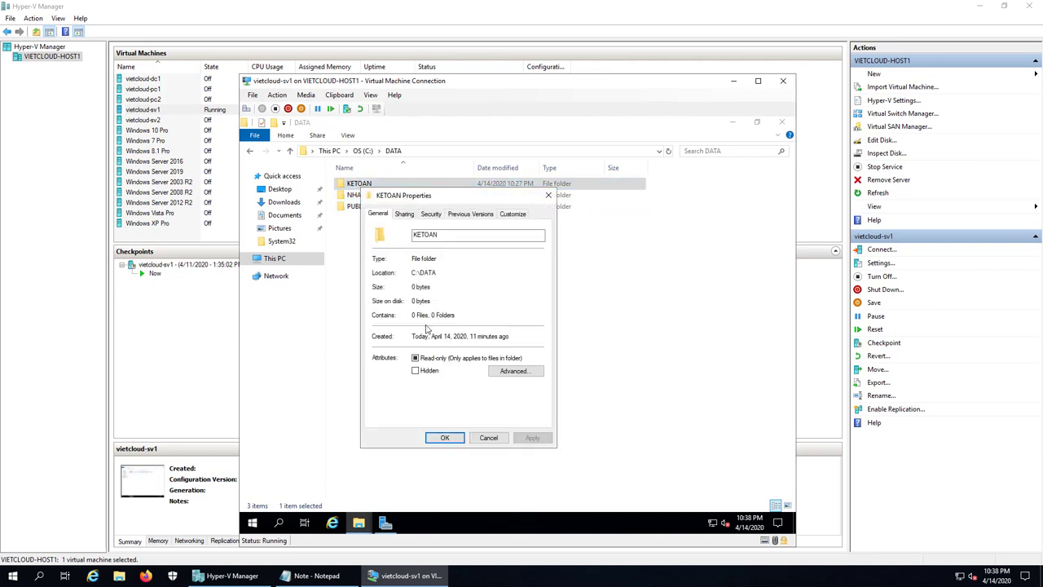
{"action": "left_click", "coordinate": [435, 215]}
{"action": "left_click", "coordinate": [407, 275]}
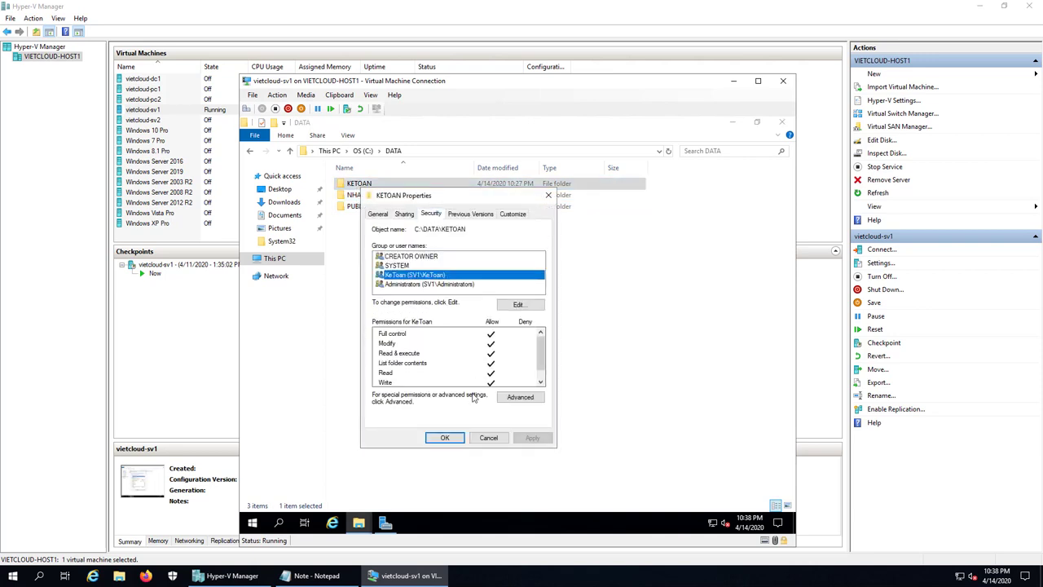
{"action": "left_click", "coordinate": [452, 438]}
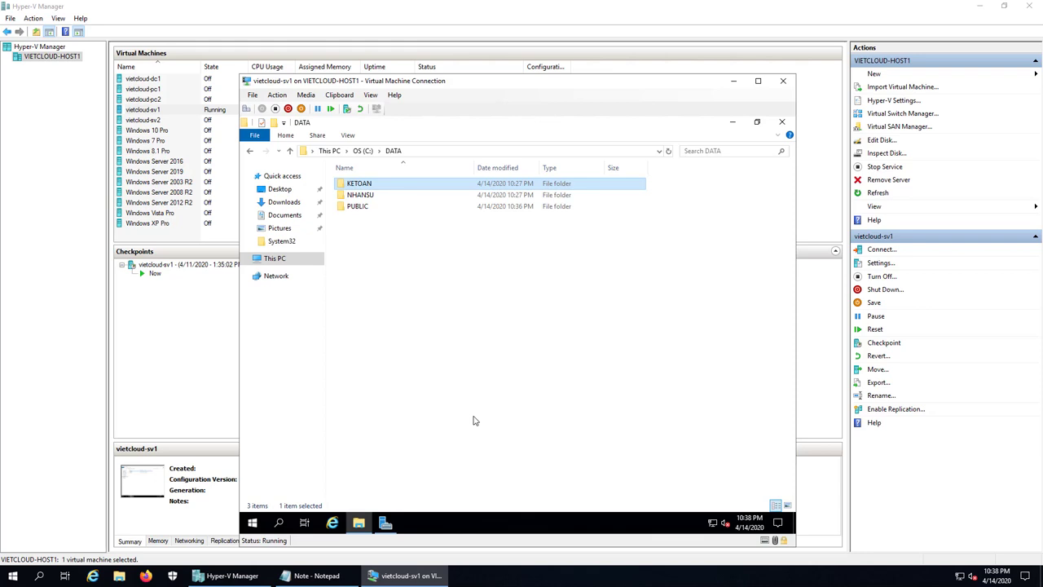
- Sign Administrator out of the virtual server
{"action": "right_click", "coordinate": [249, 526]}
{"action": "mouse_move", "coordinate": [359, 490]}
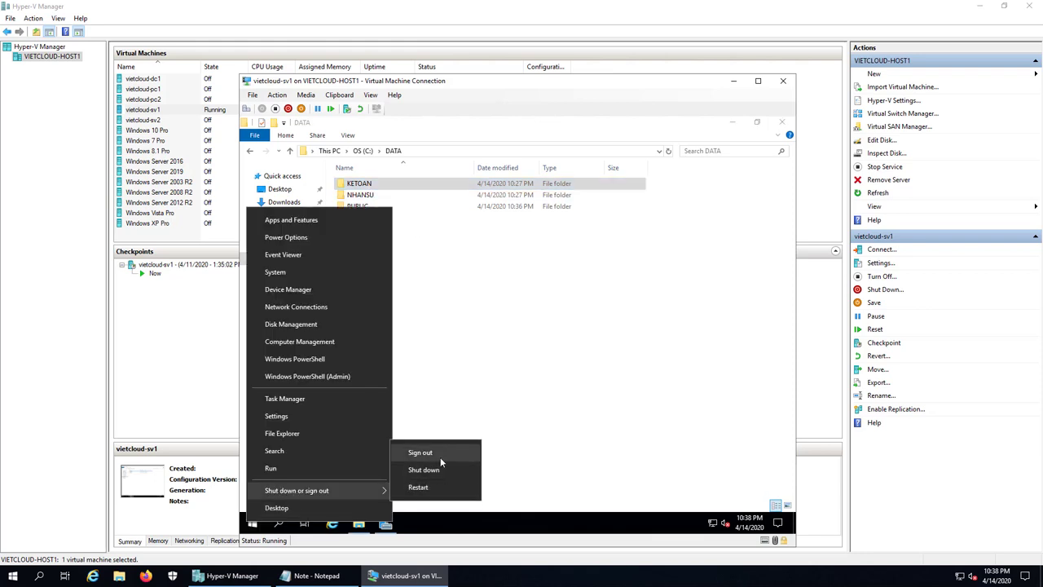
{"action": "left_click", "coordinate": [440, 459]}
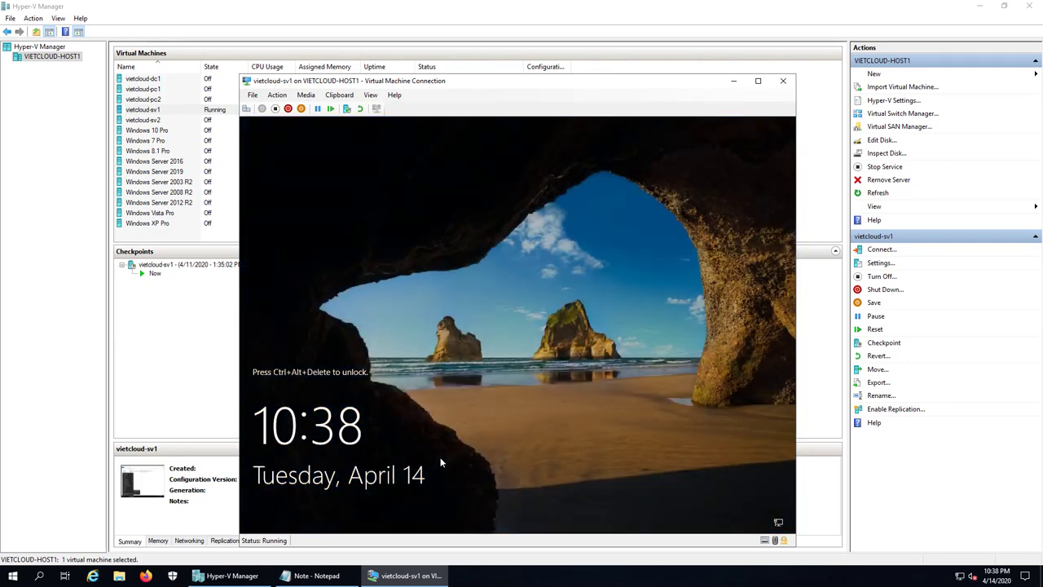
- Sign in as the accounting test user kt1 with its password and open File Explorer
{"action": "left_click", "coordinate": [247, 109]}
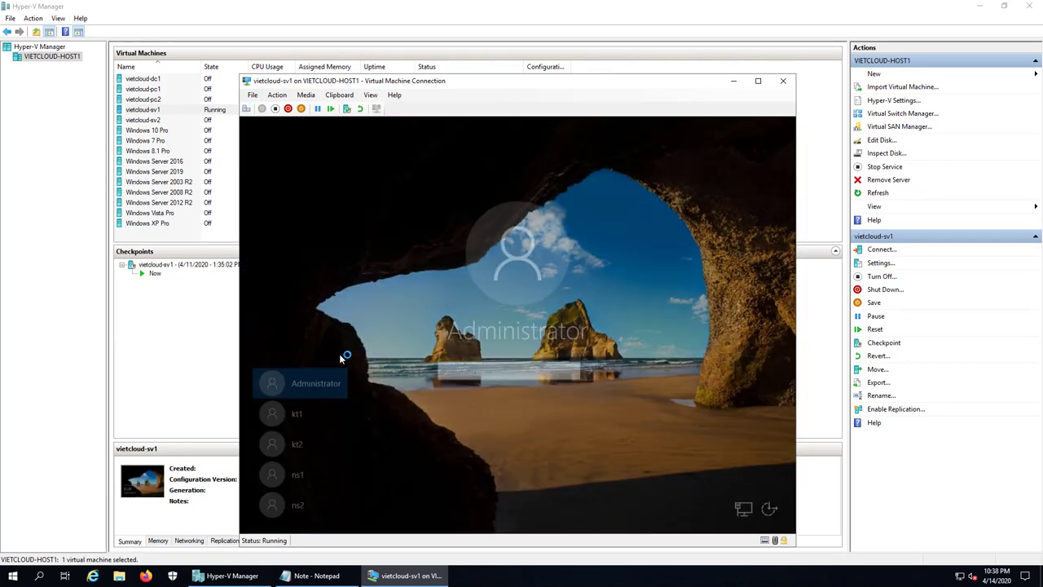
{"action": "left_click", "coordinate": [303, 414]}
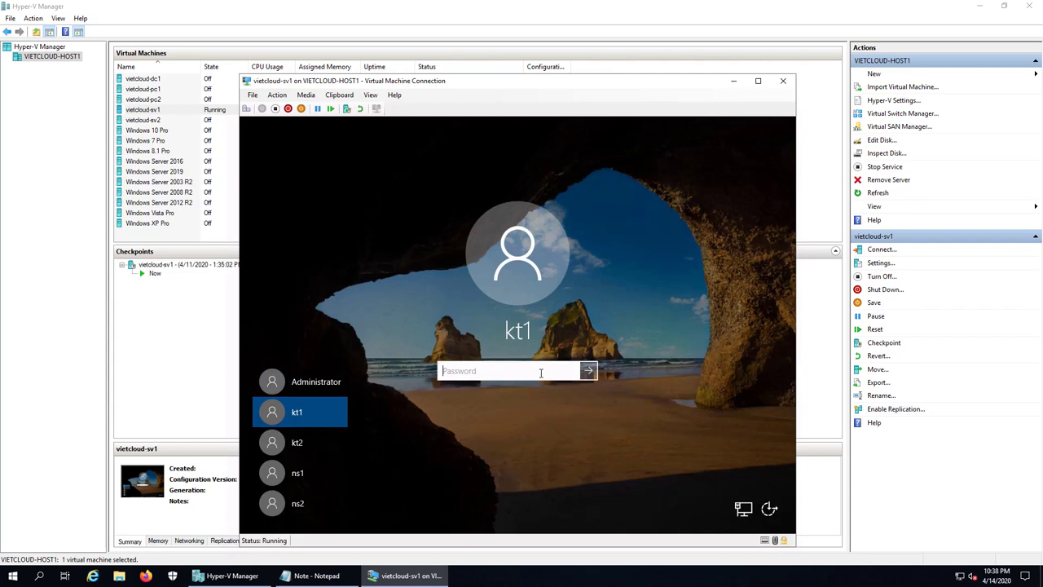
{"action": "type", "text": "P12345"}
{"action": "key", "text": "Return"}
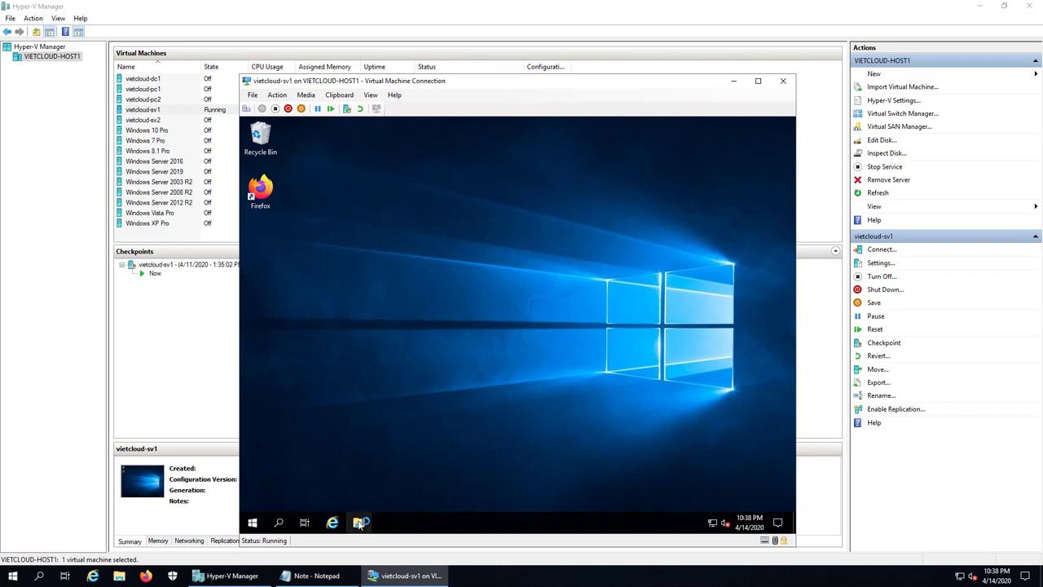
{"action": "left_click", "coordinate": [358, 523]}
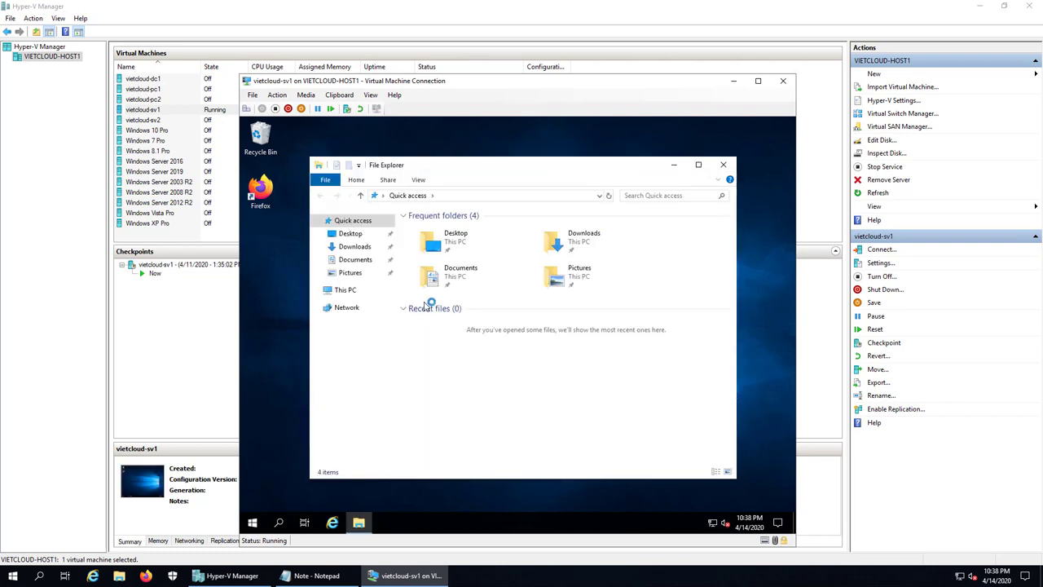
- Maximize File Explorer and browse to C:\DATA\KETOAN
{"action": "left_click", "coordinate": [345, 290]}
{"action": "left_click", "coordinate": [698, 167]}
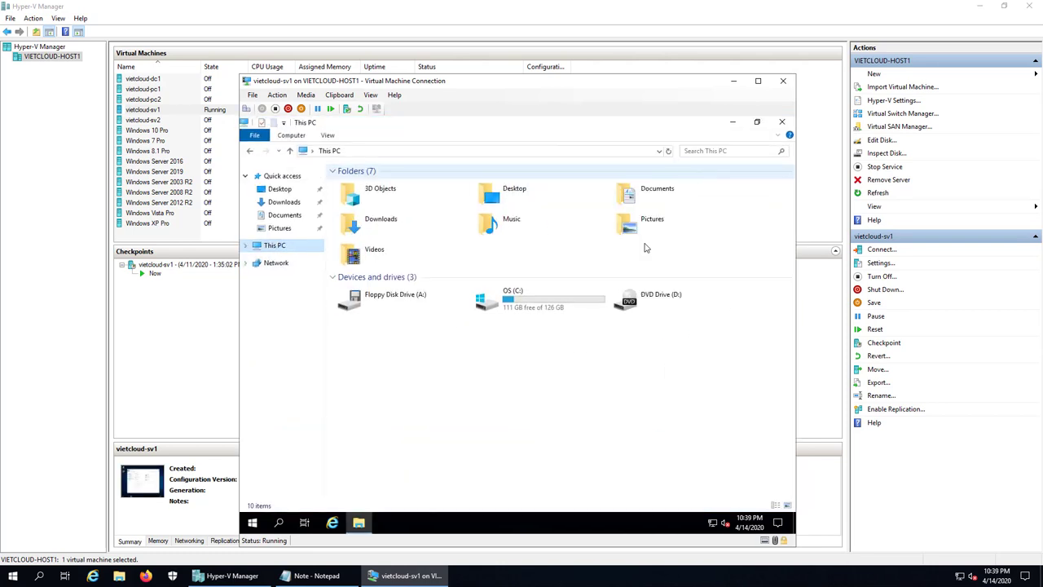
{"action": "double_click", "coordinate": [530, 300]}
{"action": "double_click", "coordinate": [353, 185]}
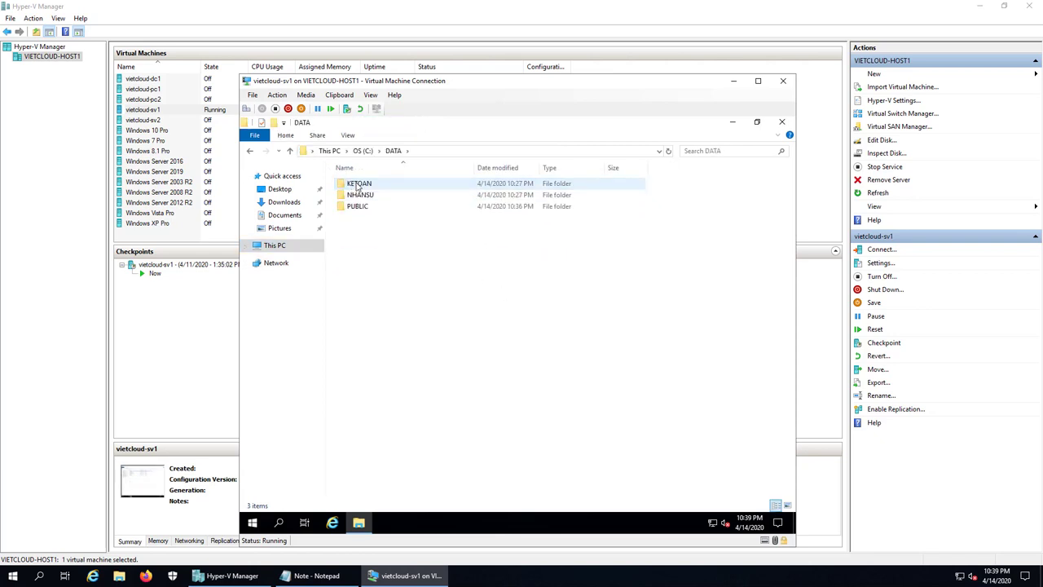
{"action": "double_click", "coordinate": [353, 186]}
- Create a new folder named KT inside KETOAN
{"action": "right_click", "coordinate": [373, 250]}
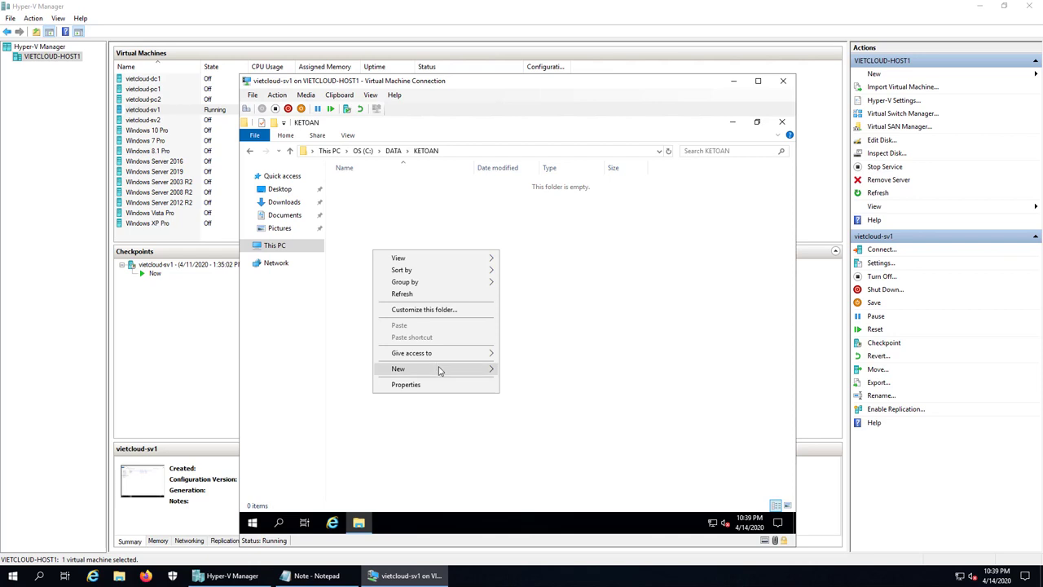
{"action": "mouse_move", "coordinate": [437, 367]}
{"action": "left_click", "coordinate": [523, 370]}
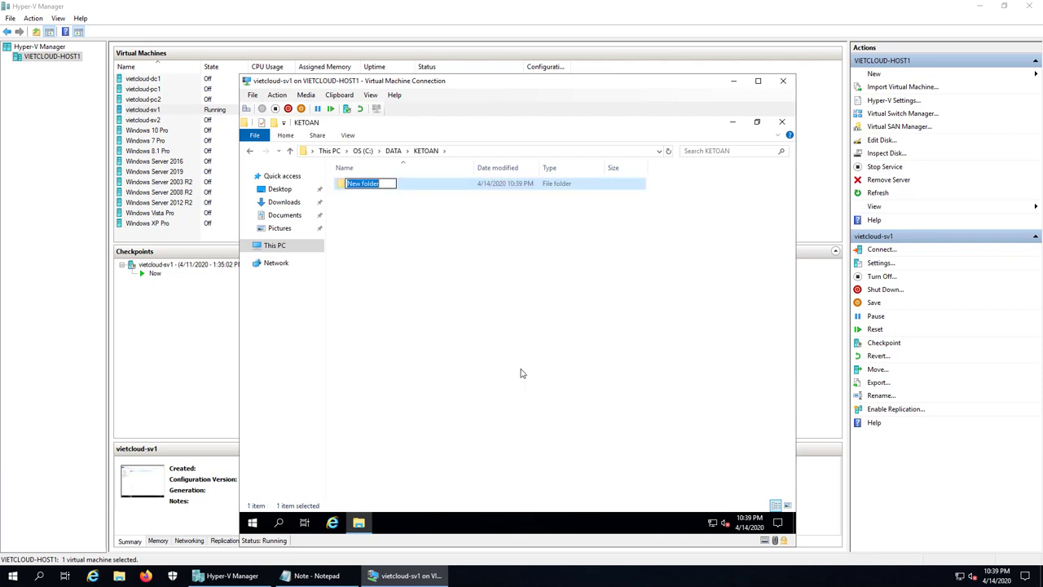
{"action": "type", "text": "KT"}
{"action": "key", "text": "Return"}
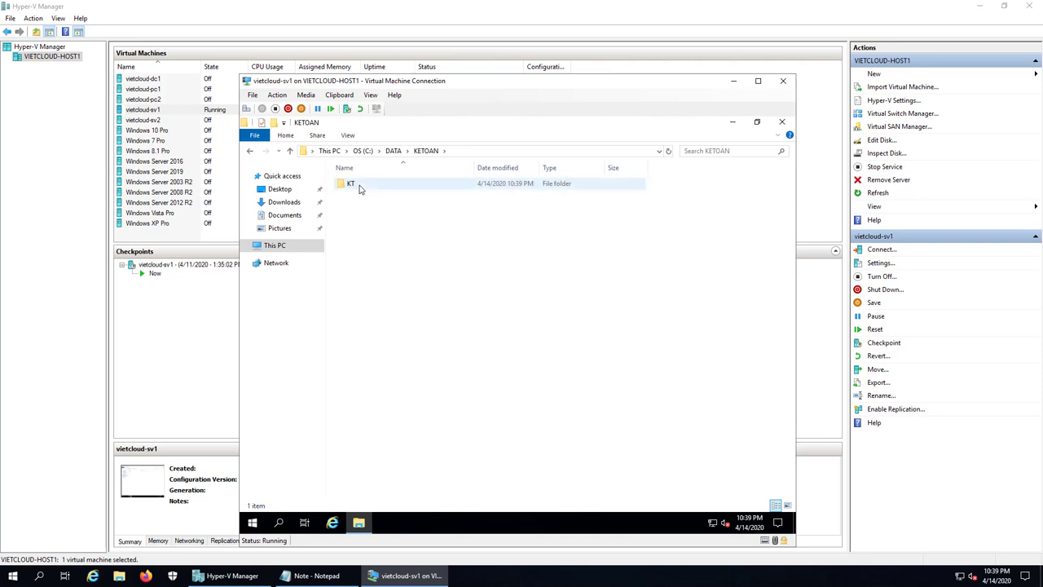
- Delete the KT test folder from KETOAN
{"action": "right_click", "coordinate": [360, 186]}
{"action": "left_click", "coordinate": [351, 183]}
{"action": "right_click", "coordinate": [351, 183]}
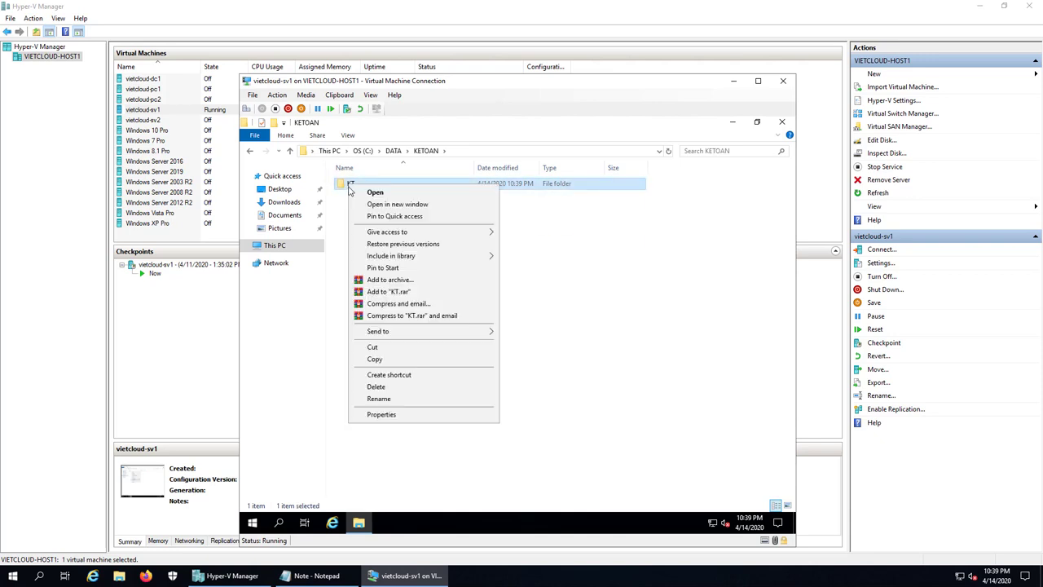
{"action": "left_click", "coordinate": [378, 387]}
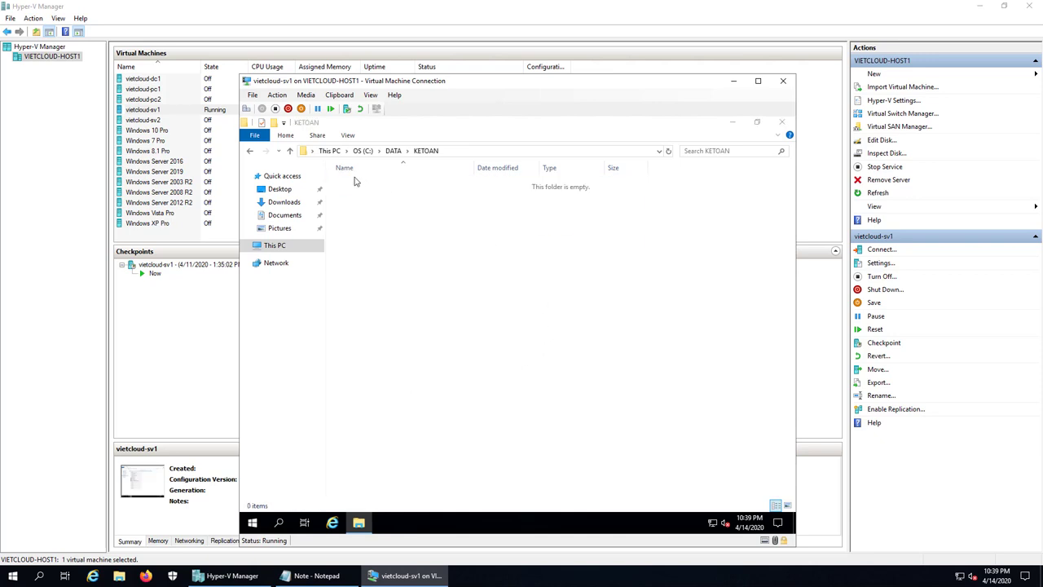
- Go back to DATA, try opening NHANSU, and cancel the access-denied prompt
{"action": "left_click", "coordinate": [249, 151]}
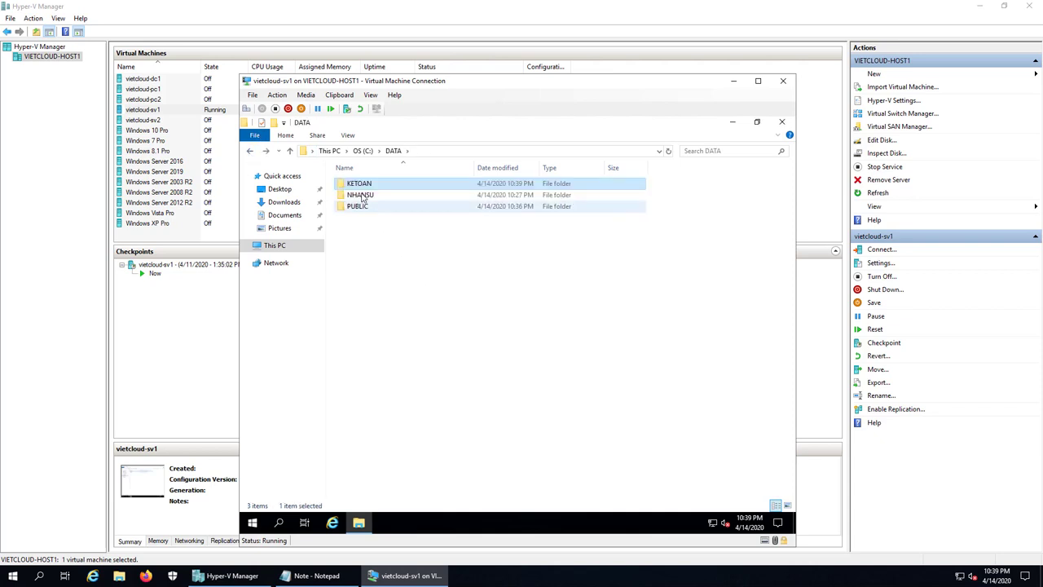
{"action": "double_click", "coordinate": [363, 196]}
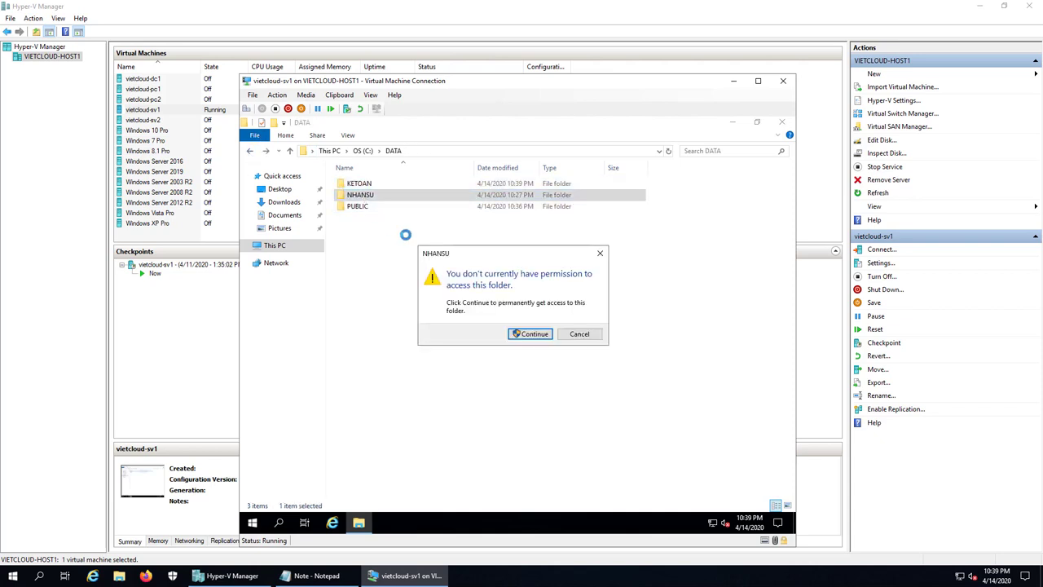
{"action": "left_click", "coordinate": [579, 334]}
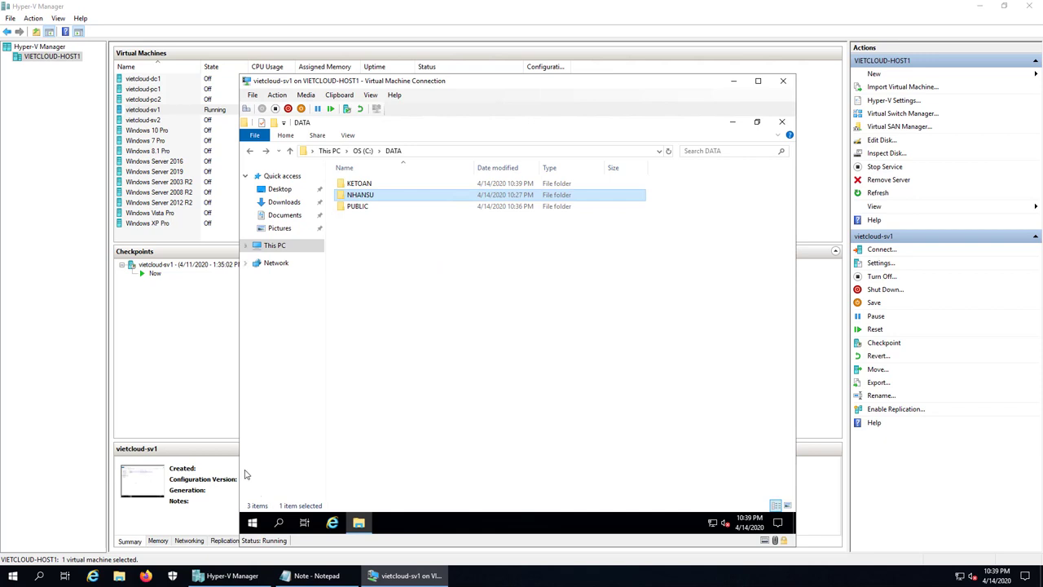
{"action": "right_click", "coordinate": [254, 524]}
- Sign out kt1 and sign in as the HR test user ns1 with its password
{"action": "mouse_move", "coordinate": [375, 487]}
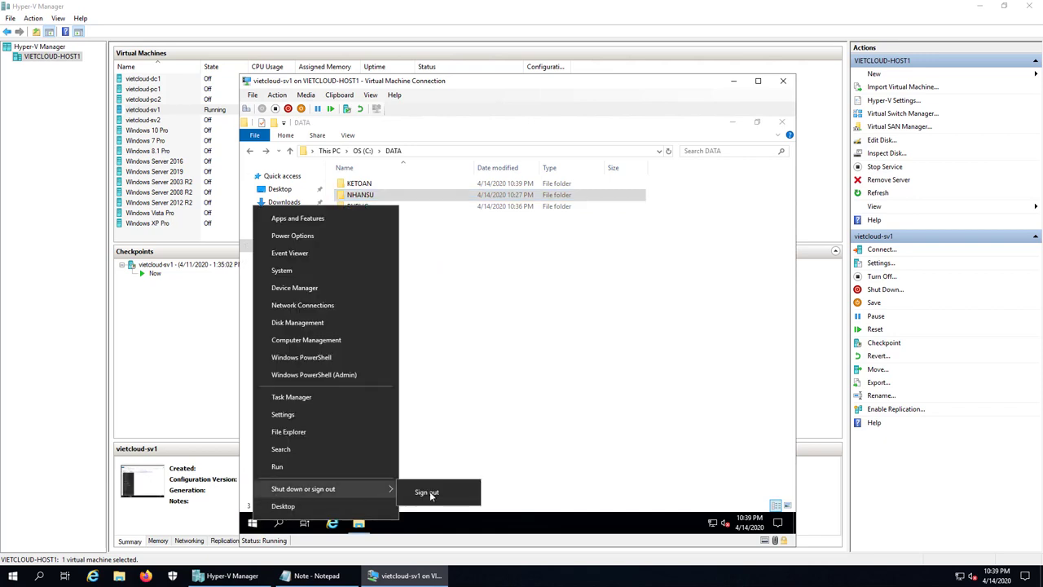
{"action": "left_click", "coordinate": [432, 494]}
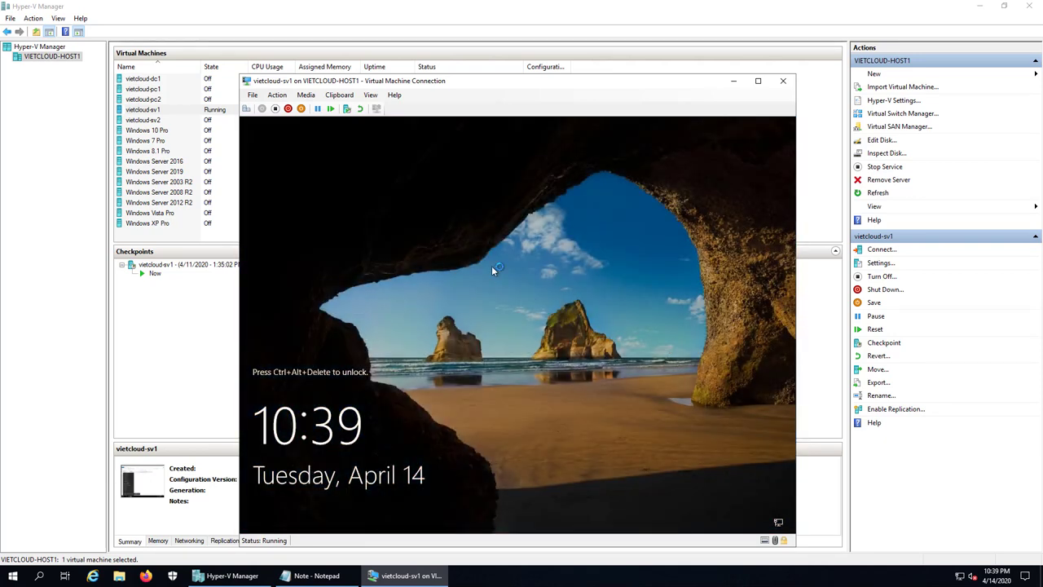
{"action": "left_click", "coordinate": [390, 269]}
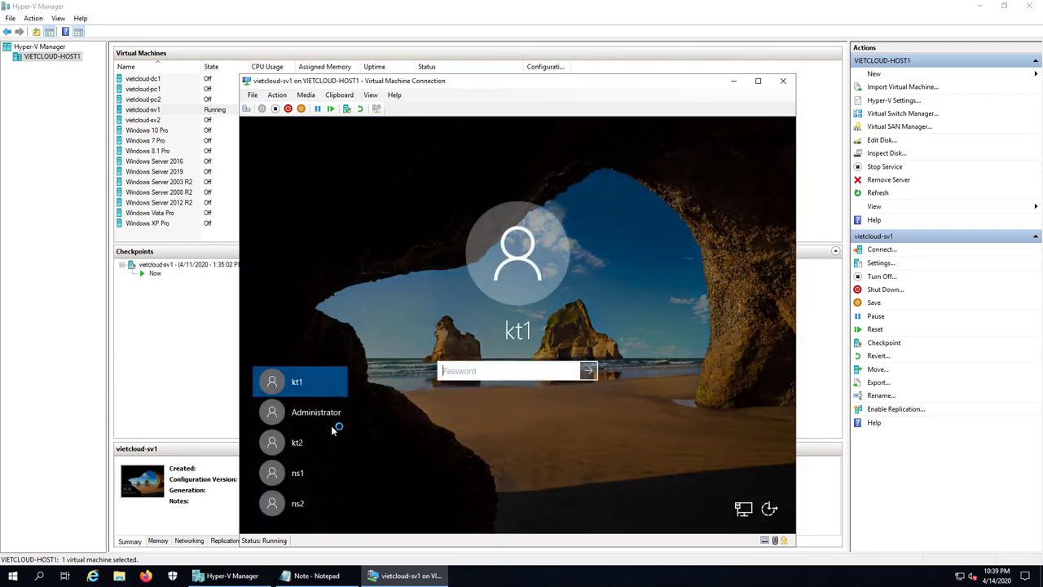
{"action": "left_click", "coordinate": [293, 474]}
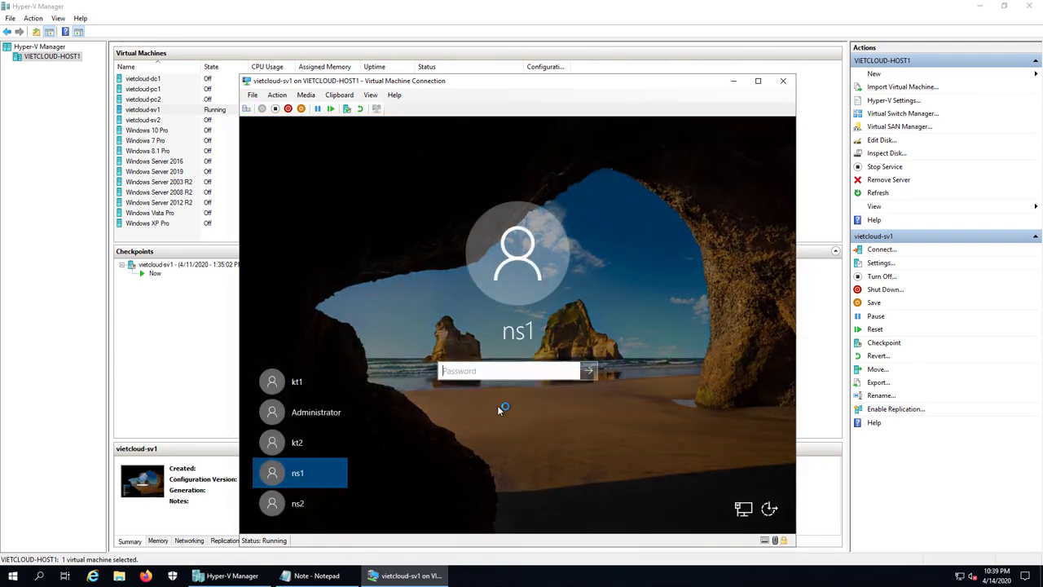
{"action": "type", "text": "123456789012"}
{"action": "key", "text": "Return"}
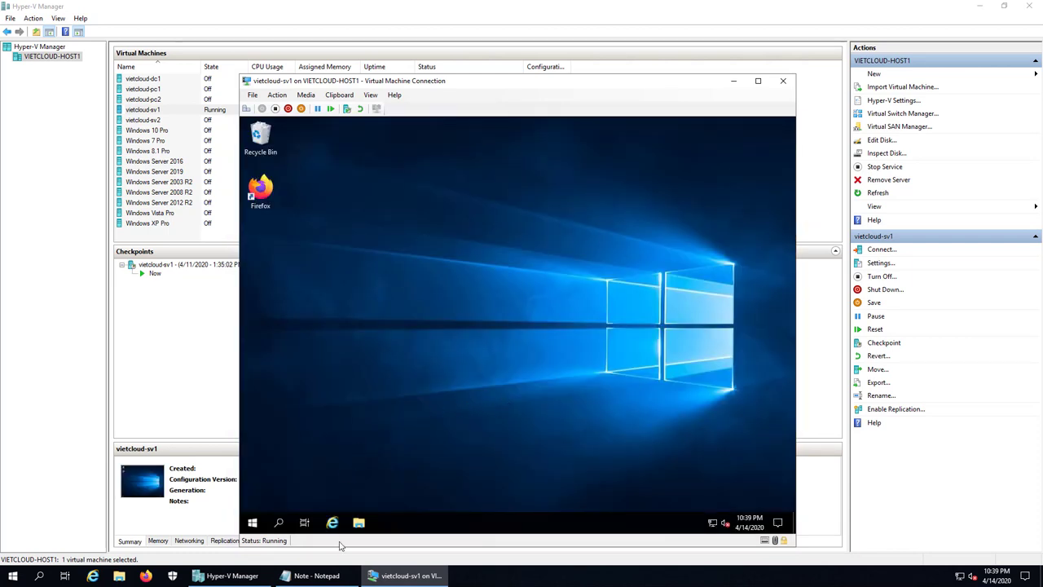
- Open File Explorer, browse to C:\DATA and open the NHANSU folder successfully
{"action": "left_click", "coordinate": [358, 522]}
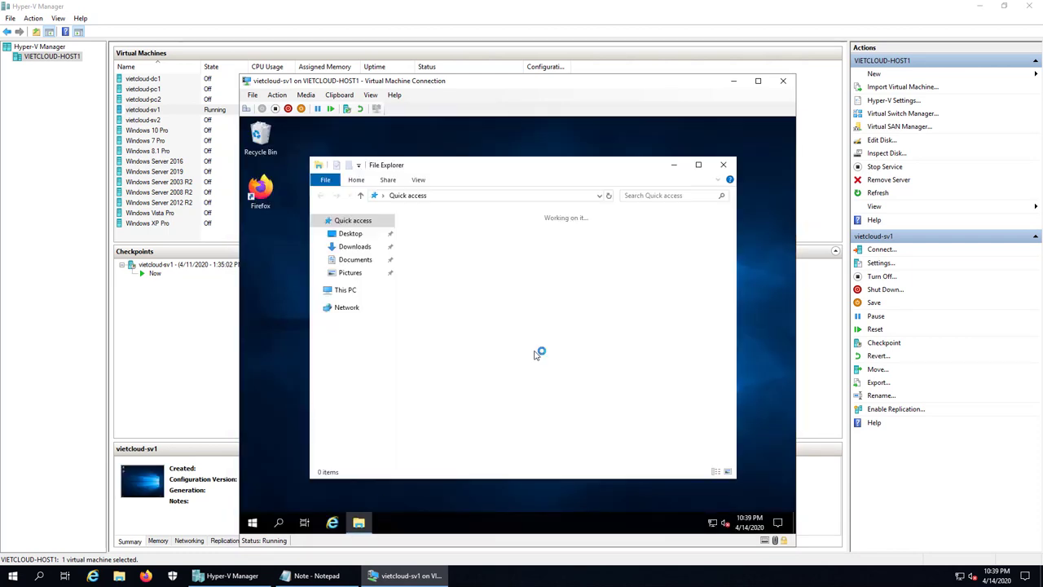
{"action": "left_click", "coordinate": [339, 290]}
{"action": "double_click", "coordinate": [589, 377]}
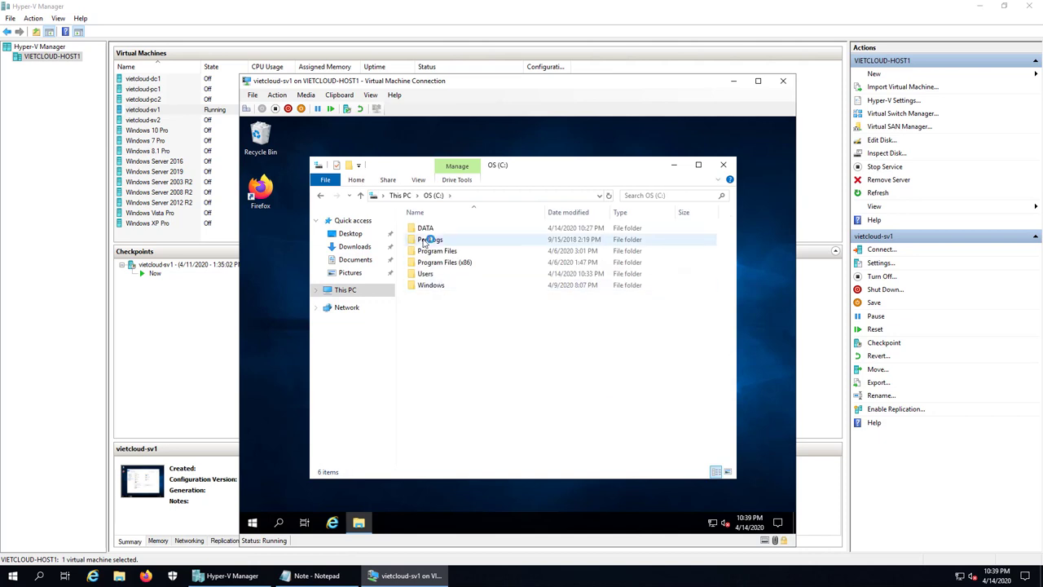
{"action": "double_click", "coordinate": [427, 229]}
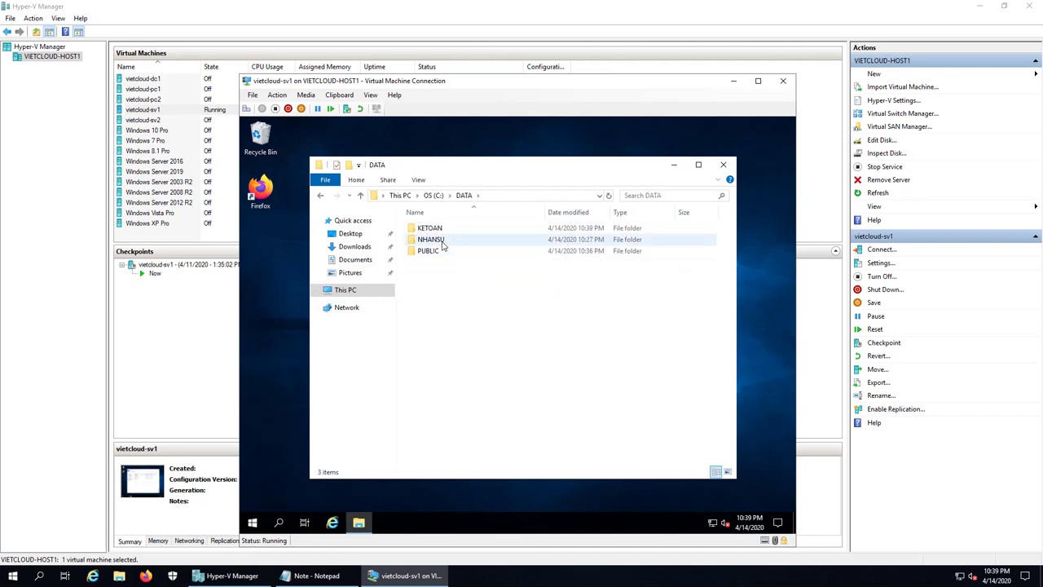
{"action": "double_click", "coordinate": [432, 239]}
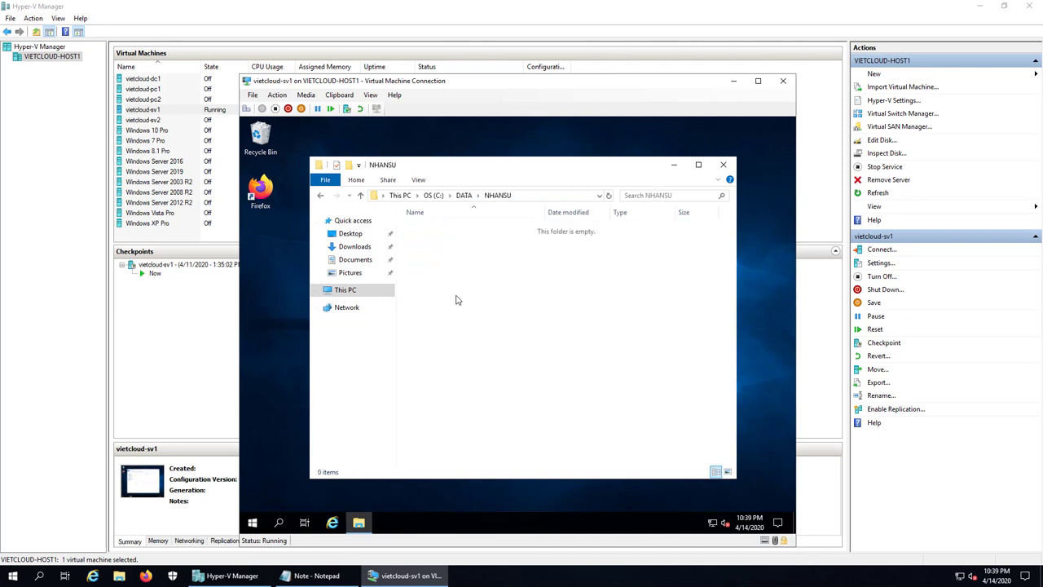
- Confirm KETOAN refuses access to ns1, dismiss the notice, and close Explorer
{"action": "left_click", "coordinate": [321, 195]}
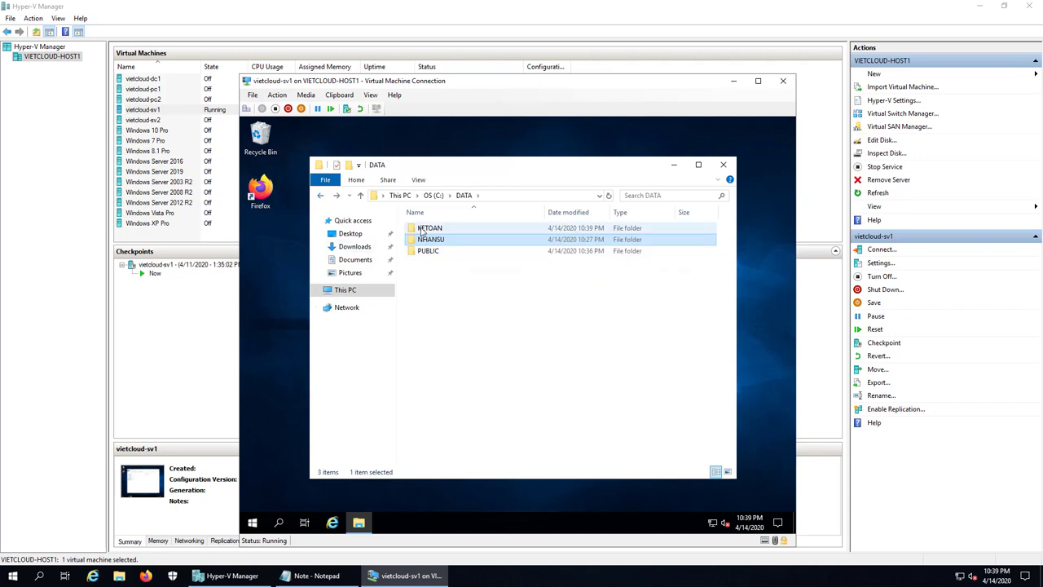
{"action": "double_click", "coordinate": [424, 229]}
{"action": "left_click", "coordinate": [585, 333]}
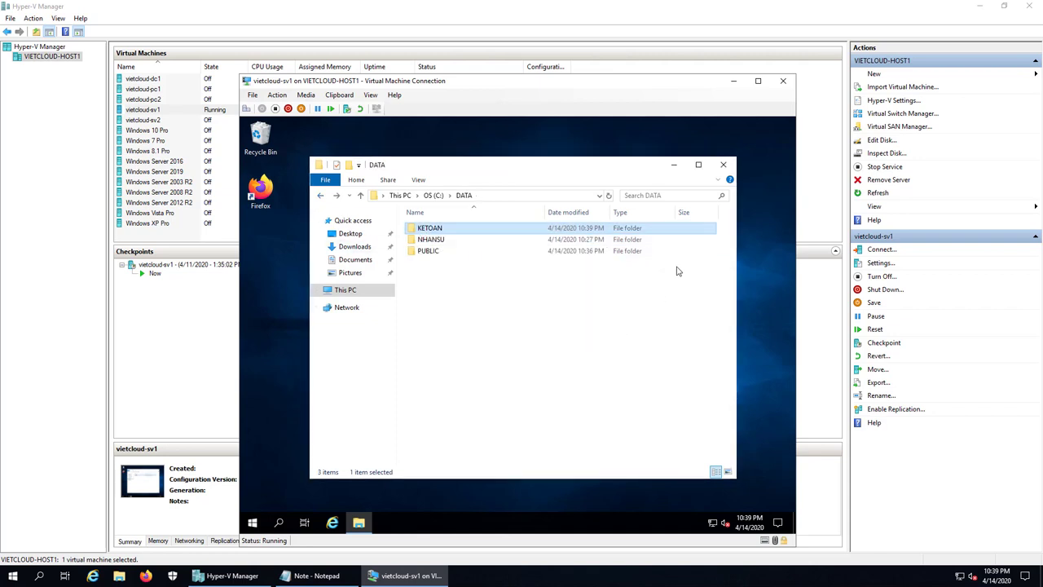
{"action": "left_click", "coordinate": [722, 164]}
{"action": "right_click", "coordinate": [256, 526]}
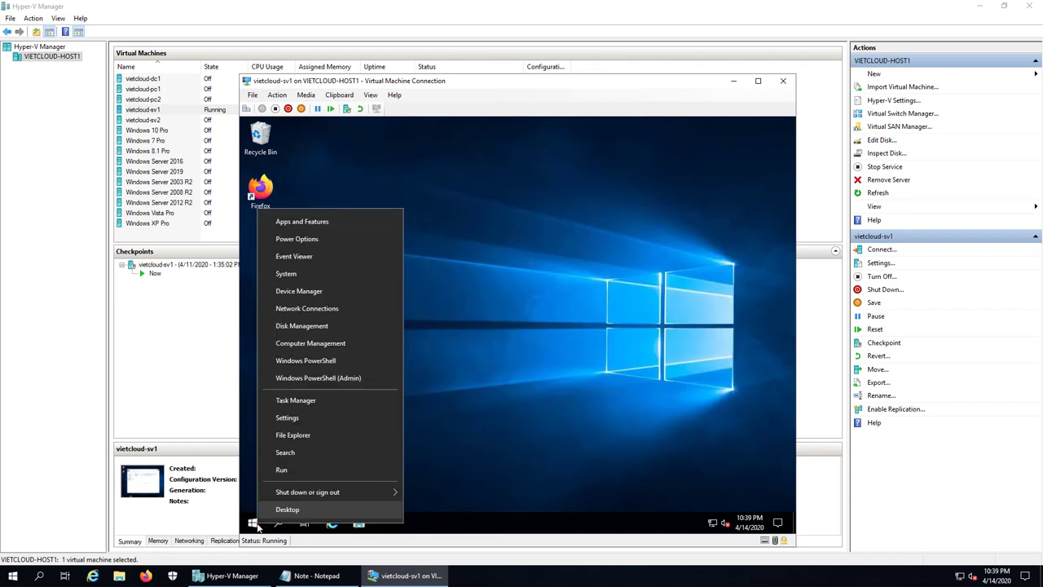
- Sign out of the ns1 session and sign back into vietcloud-sv1 as Administrator with its password
{"action": "mouse_move", "coordinate": [295, 492]}
{"action": "left_click", "coordinate": [433, 495]}
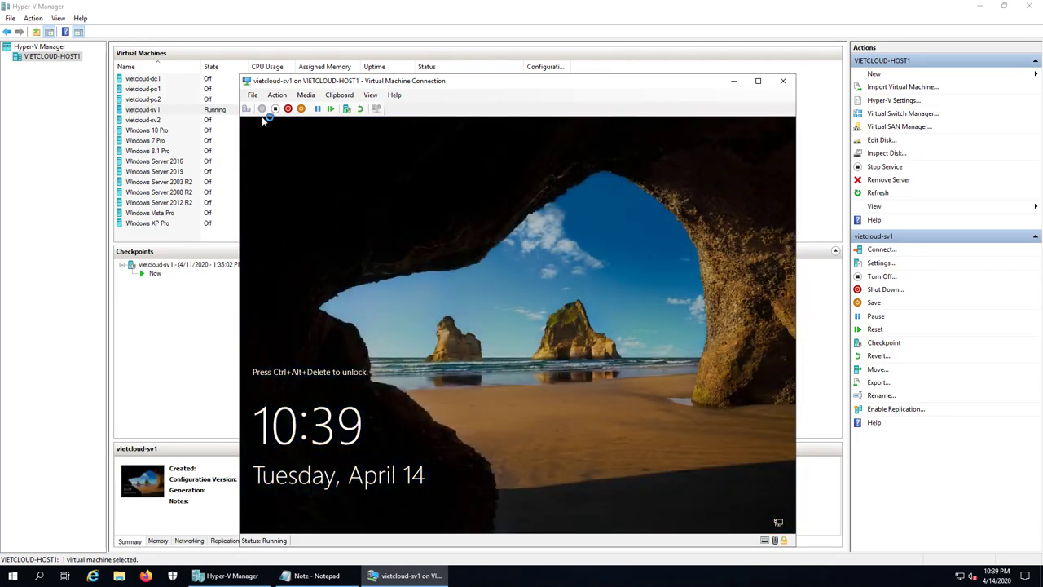
{"action": "left_click", "coordinate": [262, 109]}
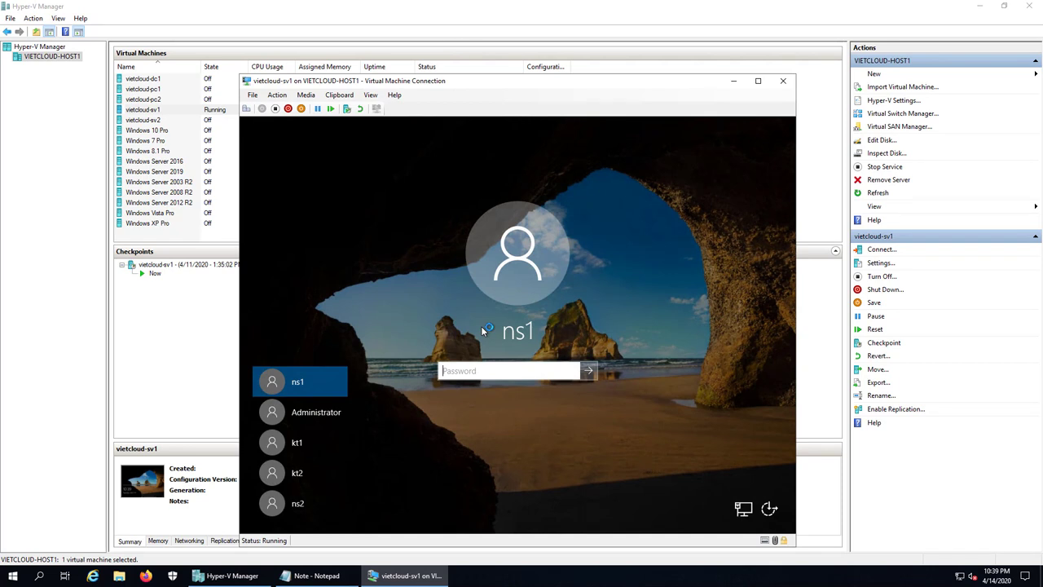
{"action": "left_click", "coordinate": [311, 413]}
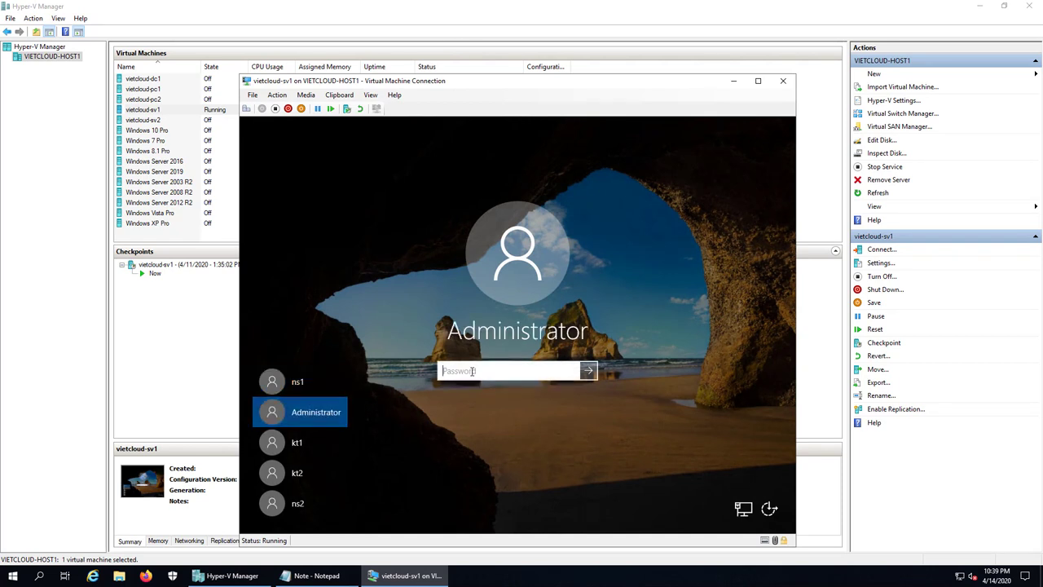
{"action": "type", "text": "•••••••••"}
{"action": "key", "text": "Return"}
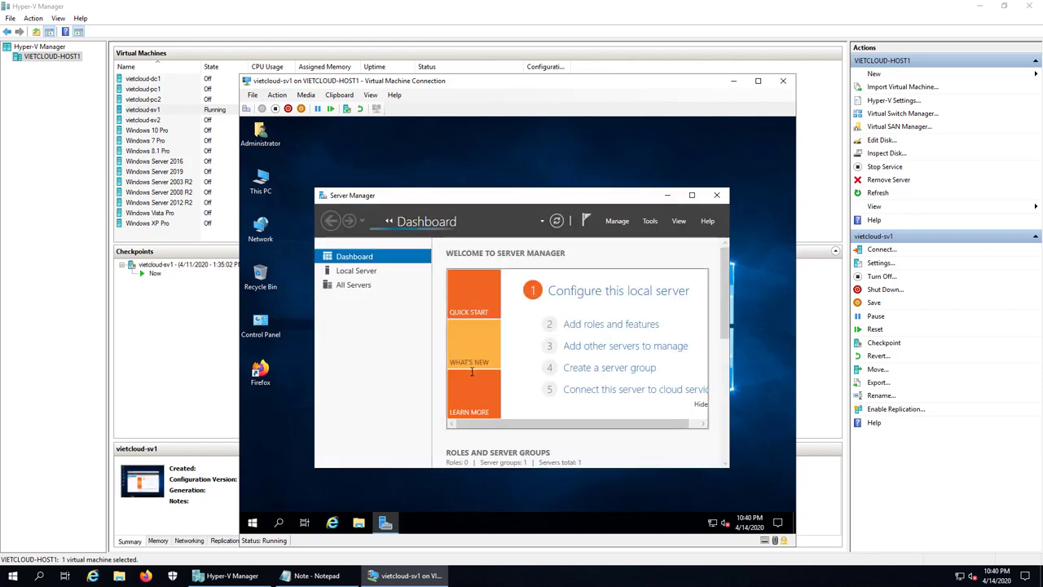
- Add '2. Phan quyen thu muc bang Special Permission' to the Notepad note and start a new line
{"action": "left_click", "coordinate": [330, 579]}
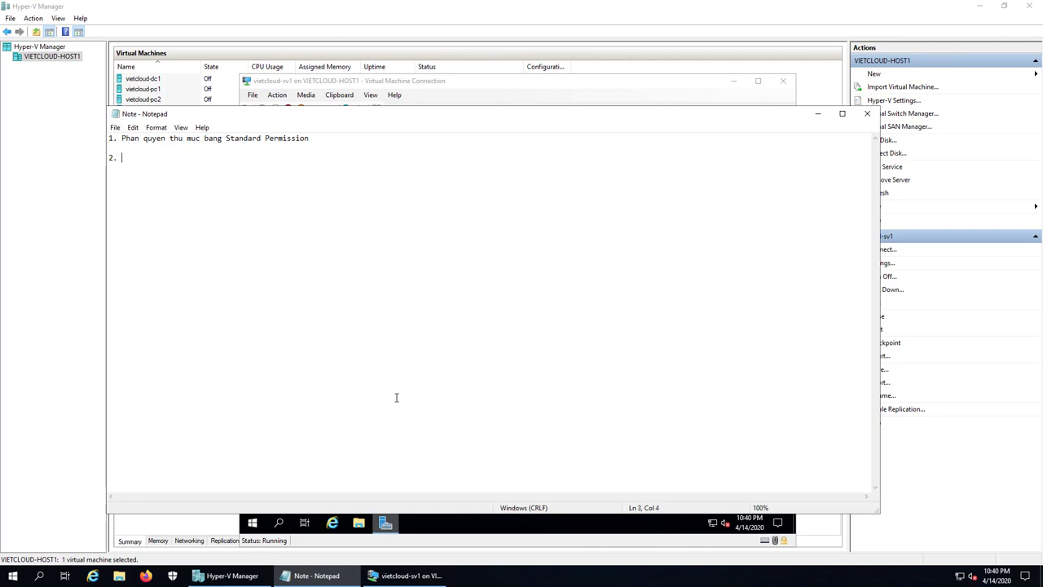
{"action": "type", "text": "Phan quyen thu muc bang Special"}
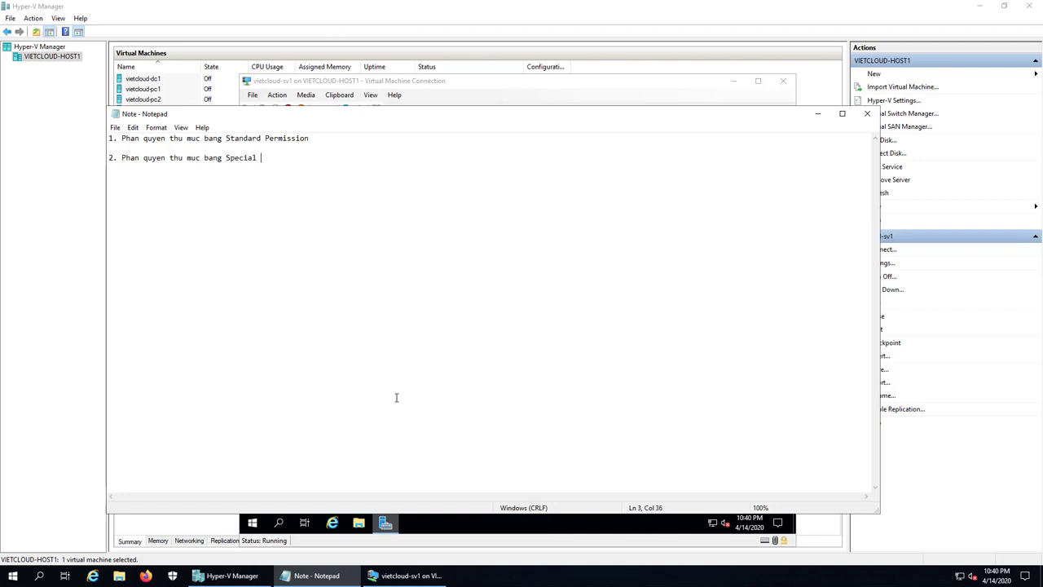
{"action": "type", "text": " Permission"}
{"action": "key", "text": "Return"}
- Minimize Server Manager, browse This PC to OS (C:)\DATA, and bring up the KETOAN folder's context menu
{"action": "left_click", "coordinate": [412, 575]}
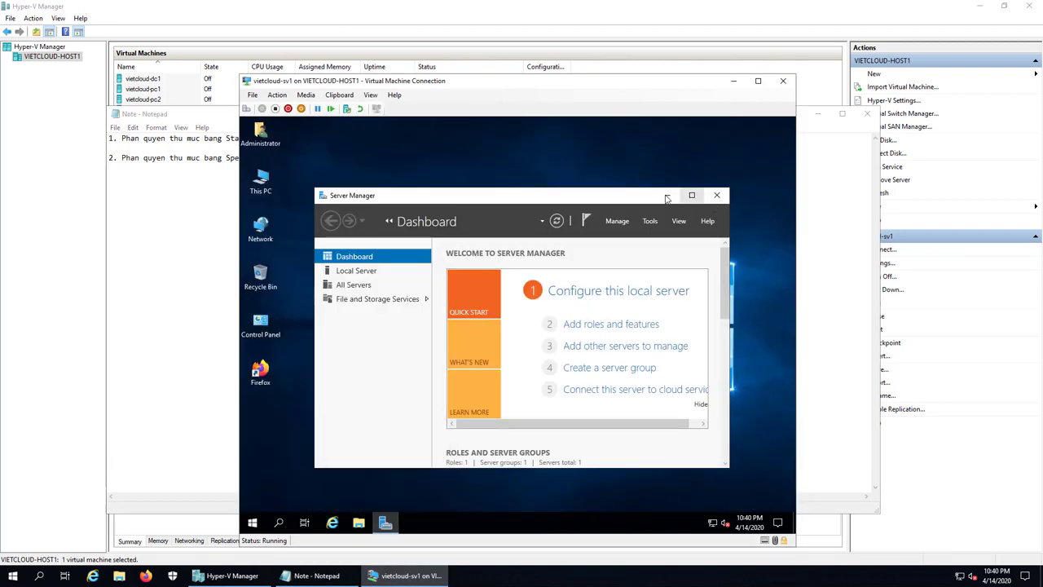
{"action": "left_click", "coordinate": [668, 196]}
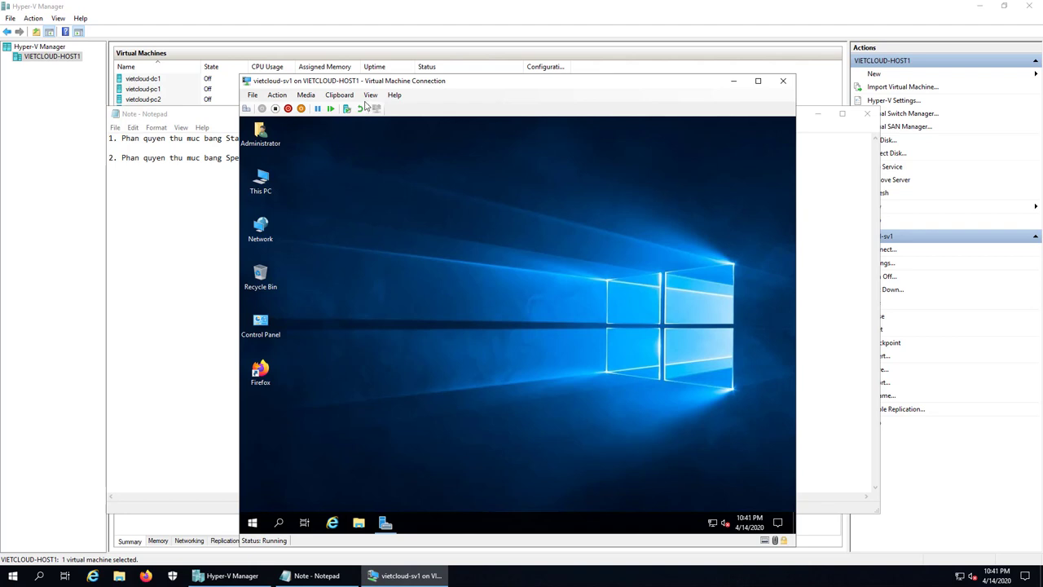
{"action": "double_click", "coordinate": [261, 181]}
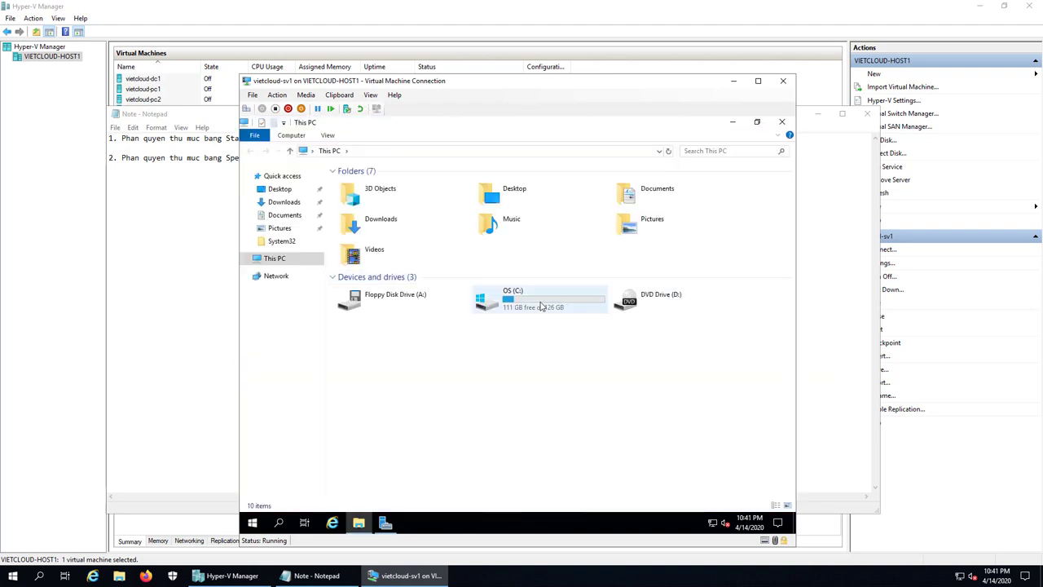
{"action": "double_click", "coordinate": [540, 303]}
{"action": "left_click", "coordinate": [356, 186]}
{"action": "double_click", "coordinate": [355, 188]}
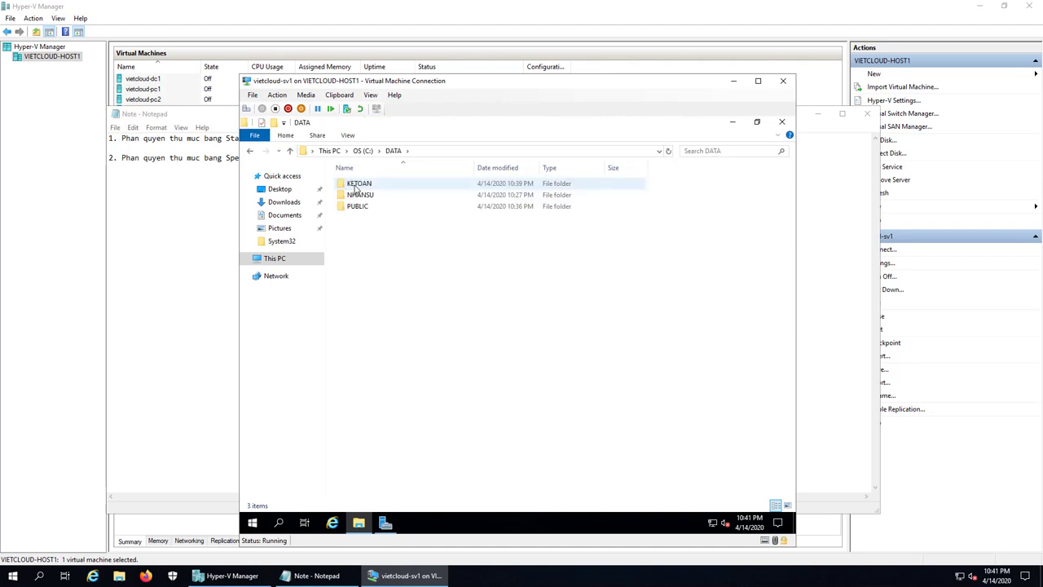
{"action": "right_click", "coordinate": [356, 188]}
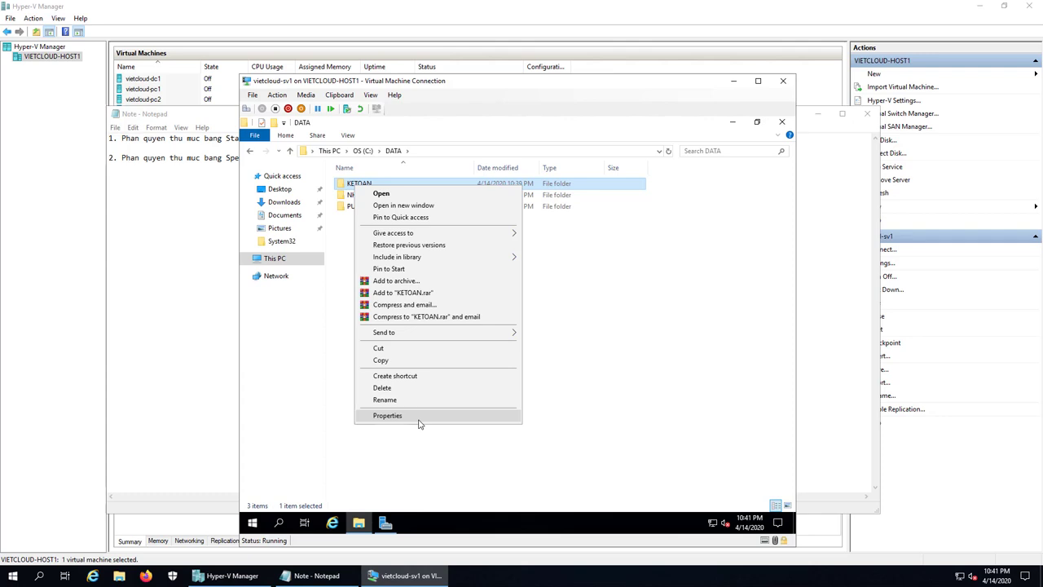
- From KETOAN's Properties Security tab, open its Advanced Security Settings
{"action": "left_click", "coordinate": [419, 420]}
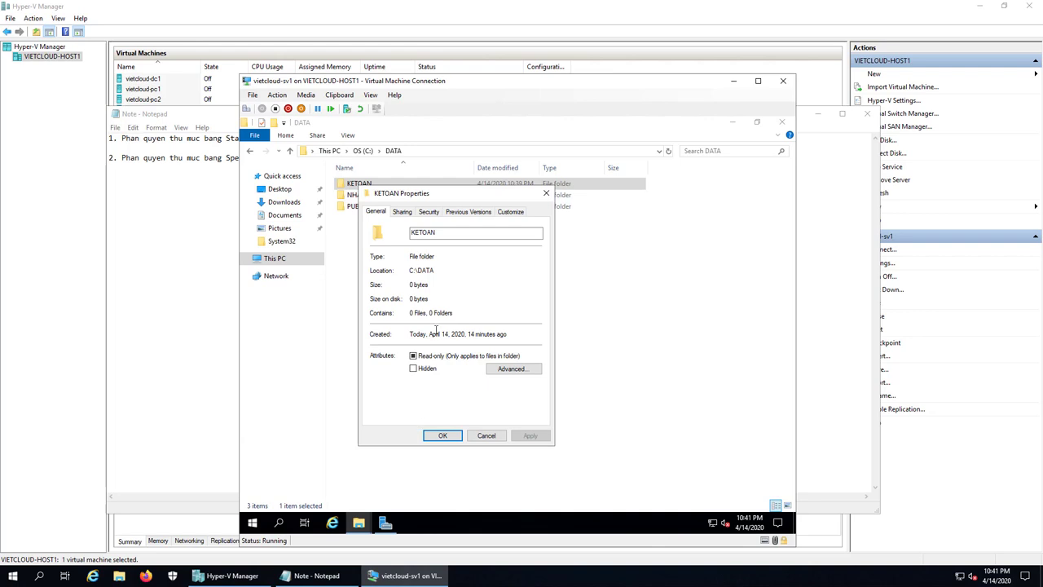
{"action": "left_click", "coordinate": [431, 213]}
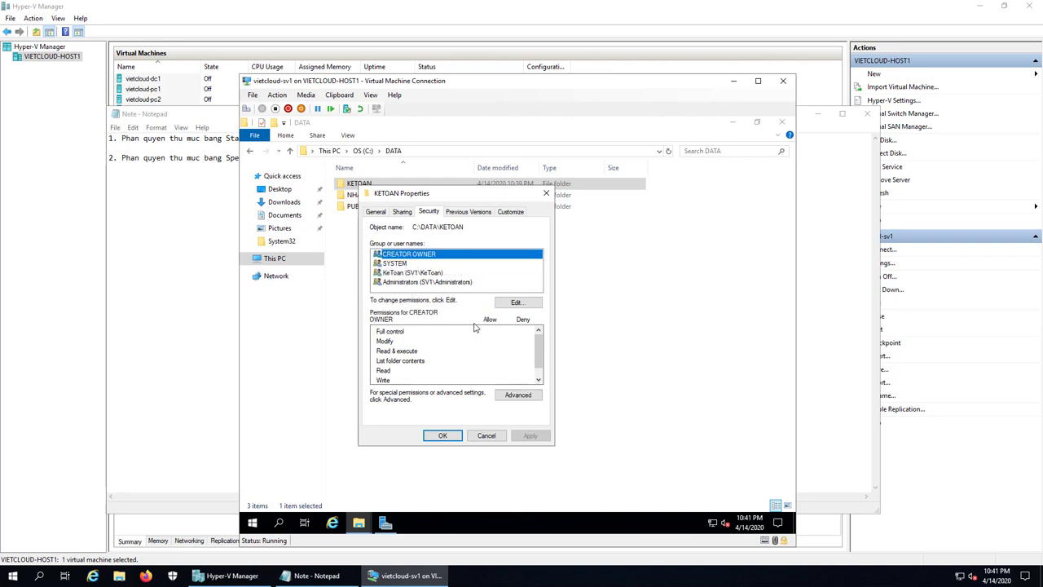
{"action": "left_click", "coordinate": [518, 394]}
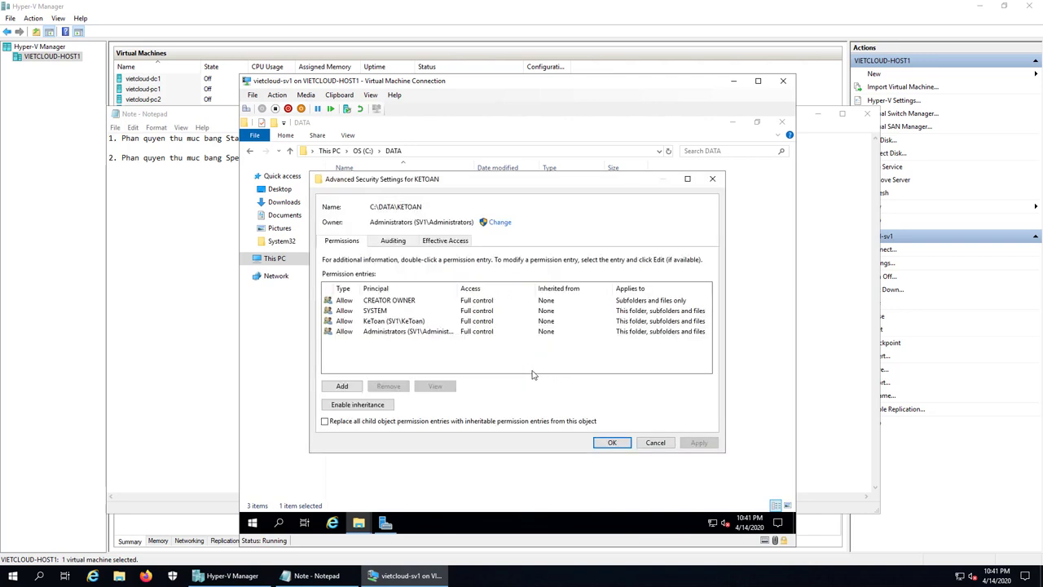
- Remove Delete and Delete subfolders and files from KeToan's advanced permissions on KETOAN, confirming all three dialogs
{"action": "left_click", "coordinate": [383, 322]}
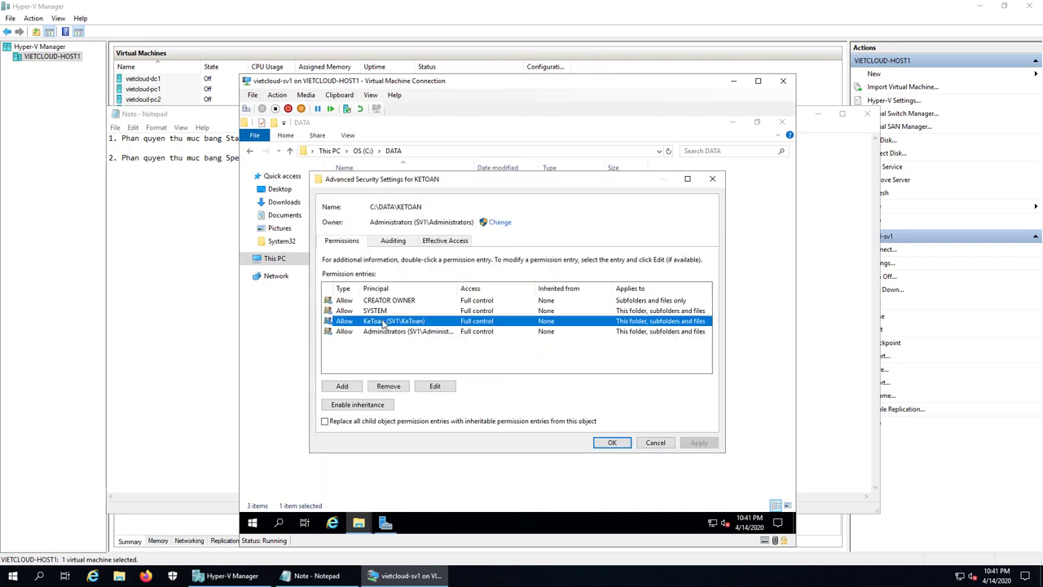
{"action": "left_click", "coordinate": [435, 387]}
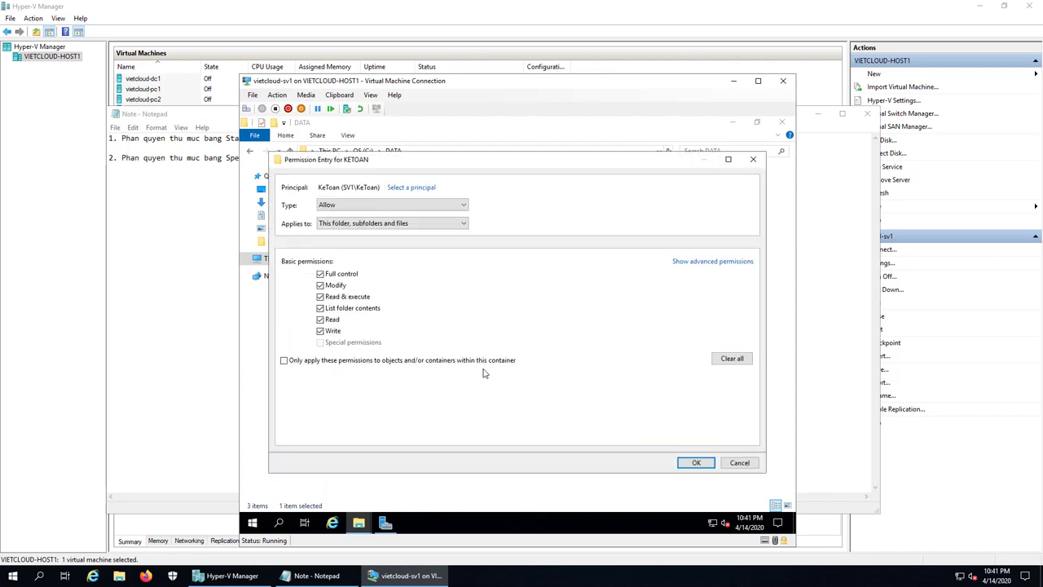
{"action": "left_click", "coordinate": [709, 263]}
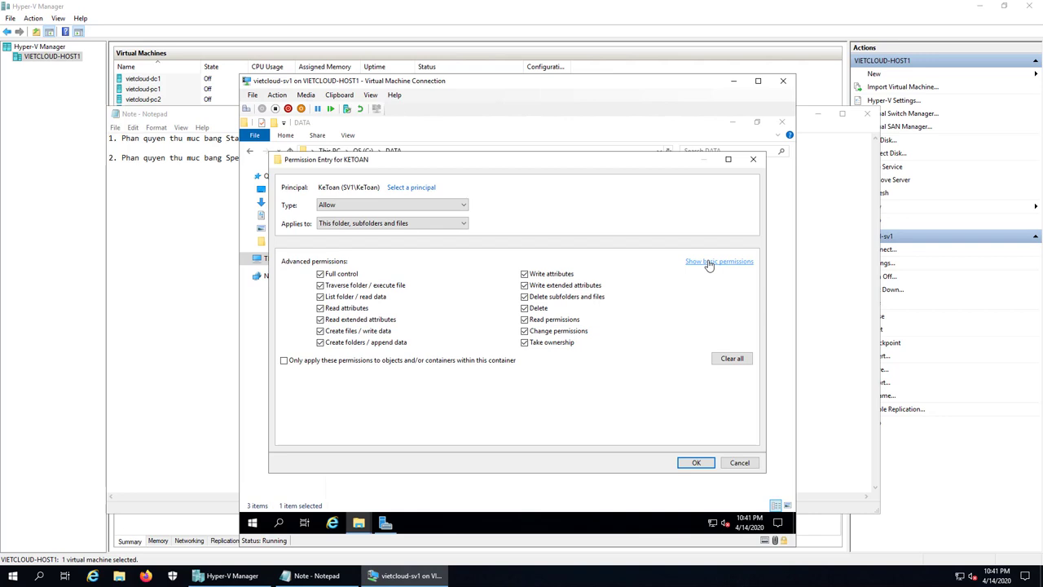
{"action": "left_click", "coordinate": [525, 297]}
{"action": "left_click", "coordinate": [525, 308]}
{"action": "left_click", "coordinate": [703, 465]}
{"action": "left_click", "coordinate": [622, 441]}
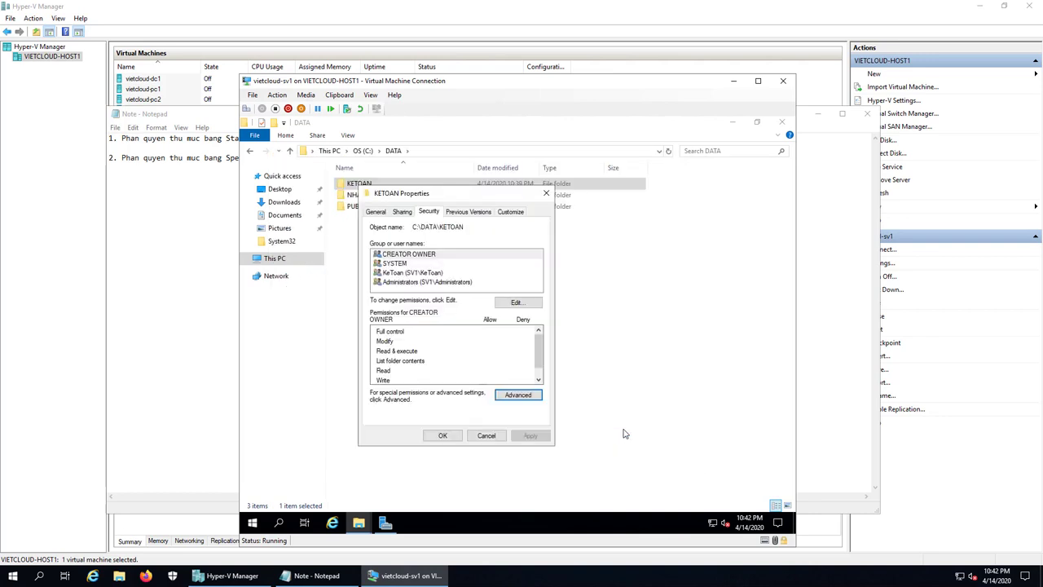
{"action": "left_click", "coordinate": [442, 436]}
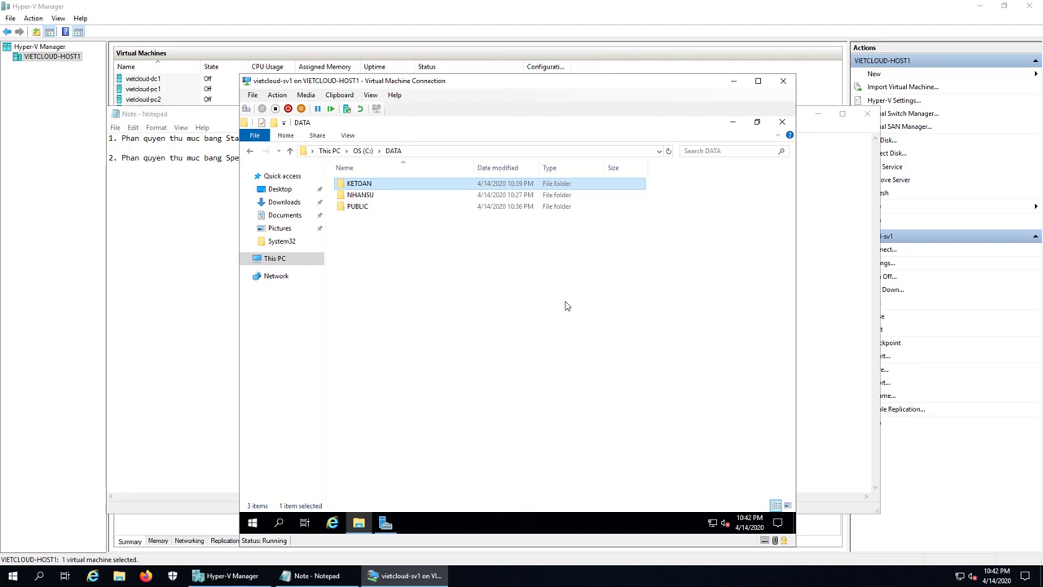
- Peek into KETOAN, then open the NHANSU folder's advanced security settings
{"action": "double_click", "coordinate": [342, 186]}
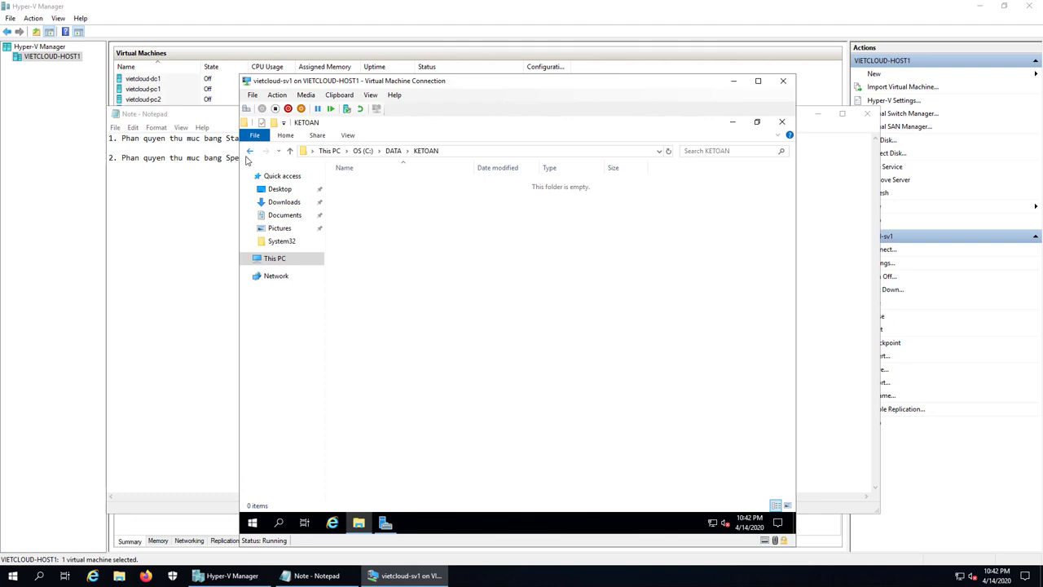
{"action": "left_click", "coordinate": [249, 152]}
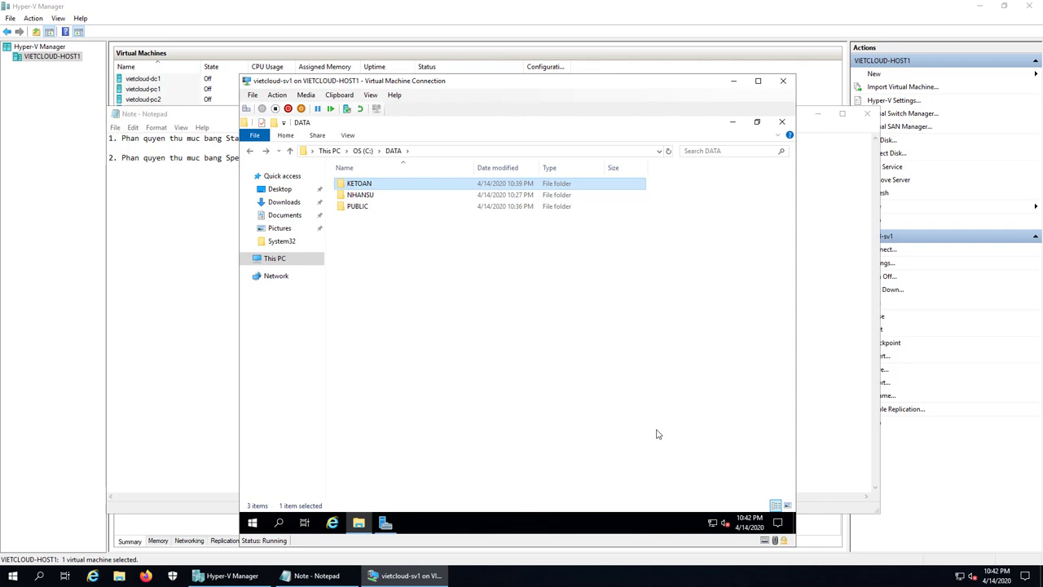
{"action": "right_click", "coordinate": [365, 196]}
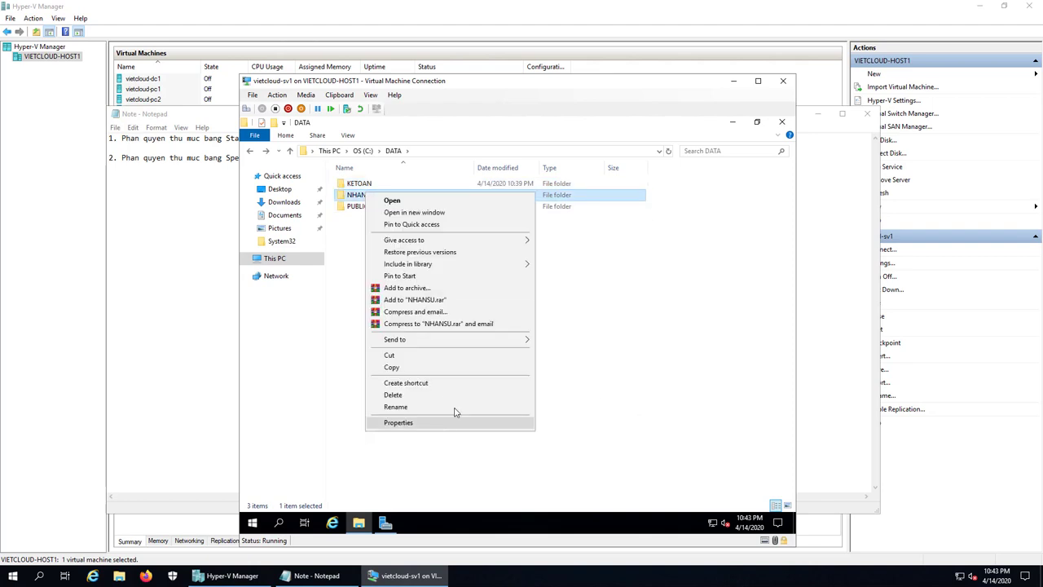
{"action": "left_click", "coordinate": [450, 420]}
{"action": "left_click", "coordinate": [440, 219]}
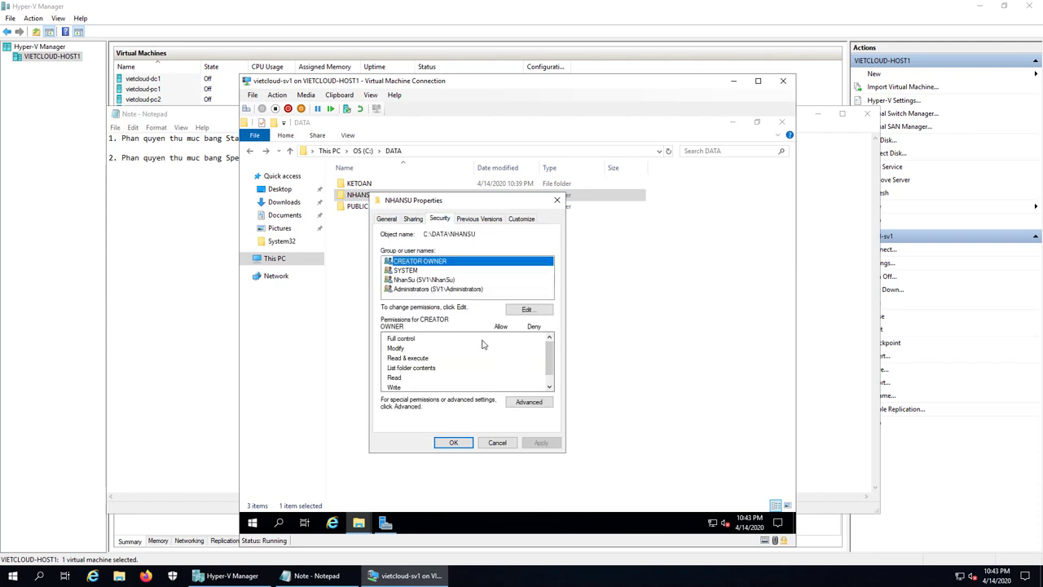
{"action": "left_click", "coordinate": [530, 403]}
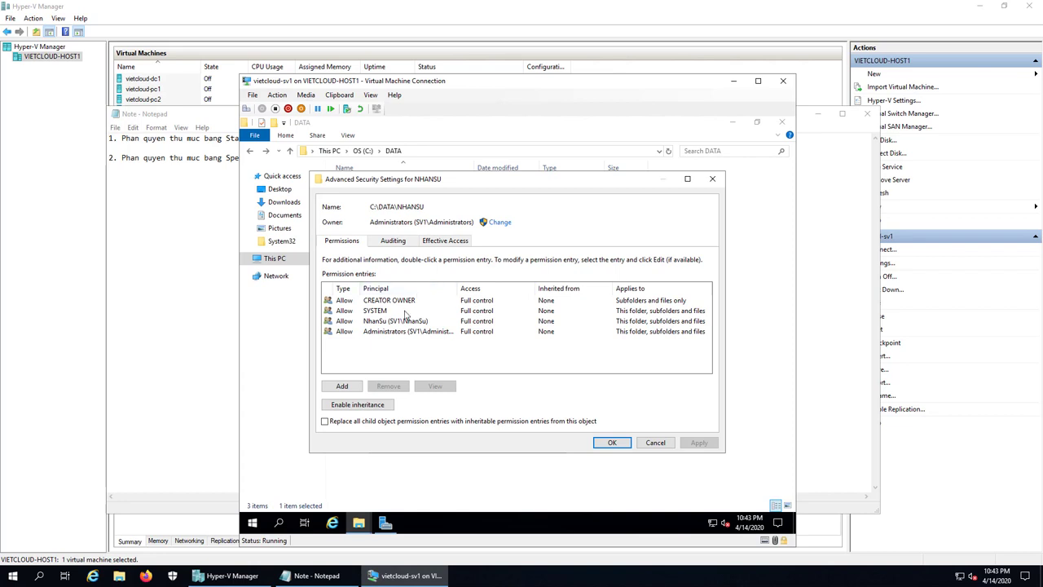
- Remove the Delete permission from the NhanSu entry and confirm all dialogs
{"action": "left_click", "coordinate": [387, 322]}
{"action": "left_click", "coordinate": [441, 385]}
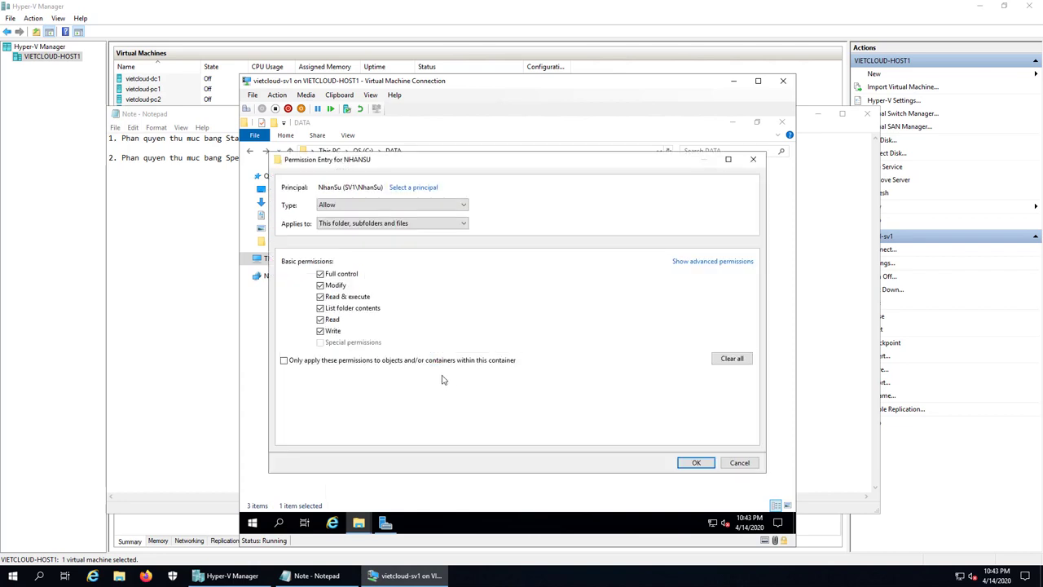
{"action": "left_click", "coordinate": [699, 262]}
{"action": "left_click", "coordinate": [525, 308]}
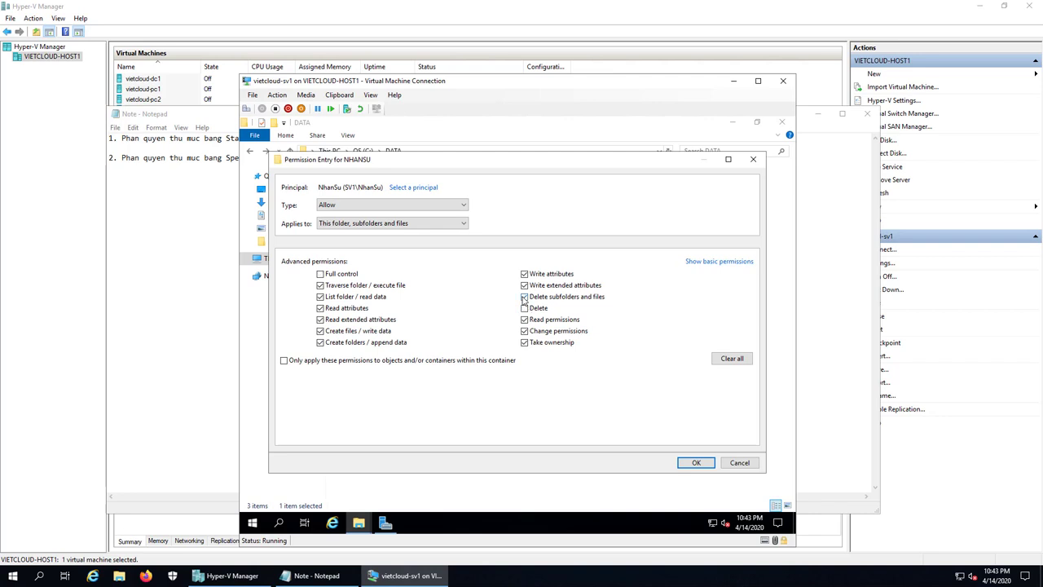
{"action": "left_click", "coordinate": [696, 462]}
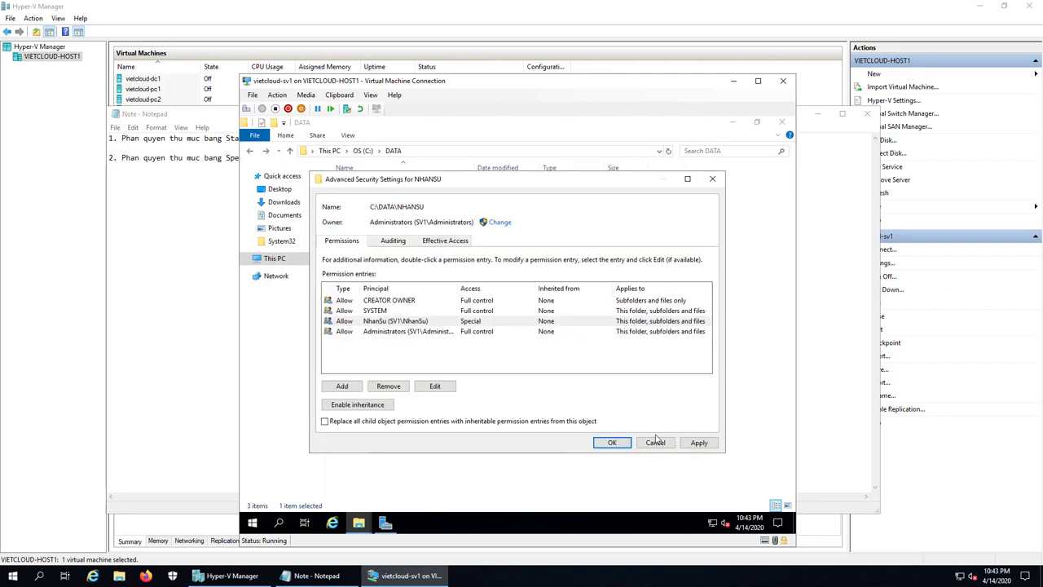
{"action": "left_click", "coordinate": [612, 442]}
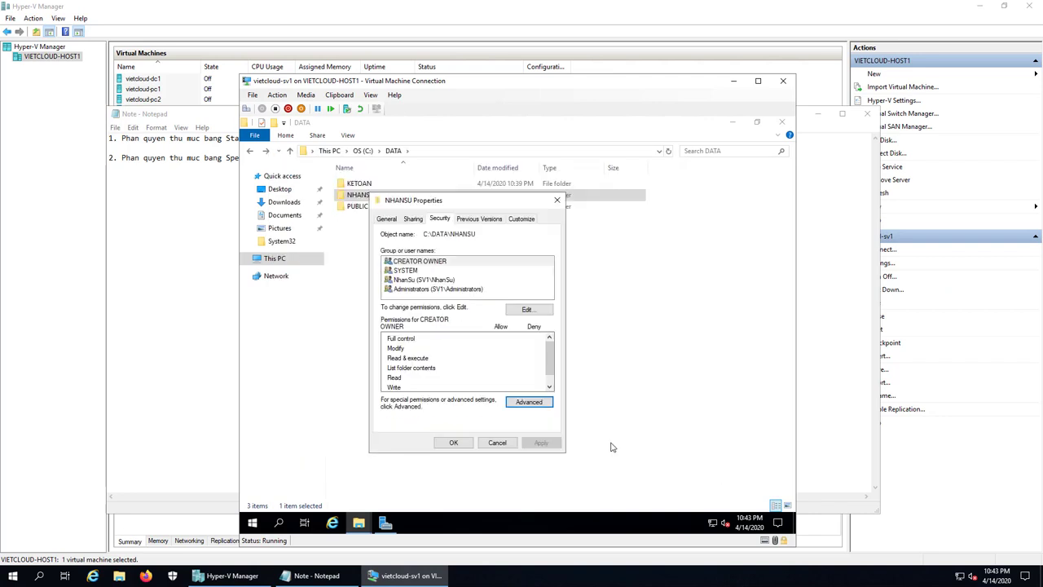
{"action": "left_click", "coordinate": [453, 444]}
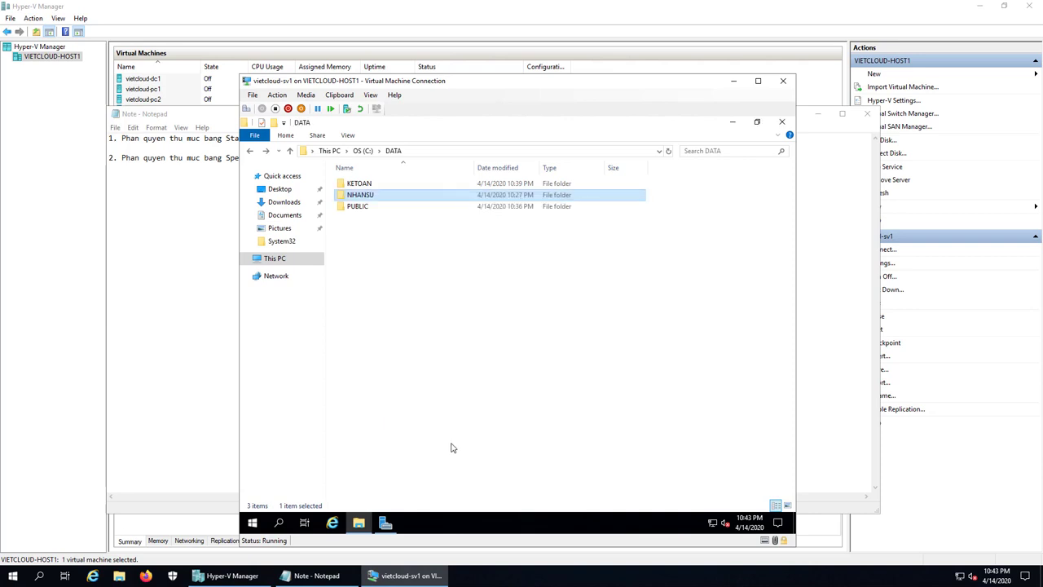
- Close the DATA window and sign out of the Administrator session
{"action": "left_click", "coordinate": [781, 122]}
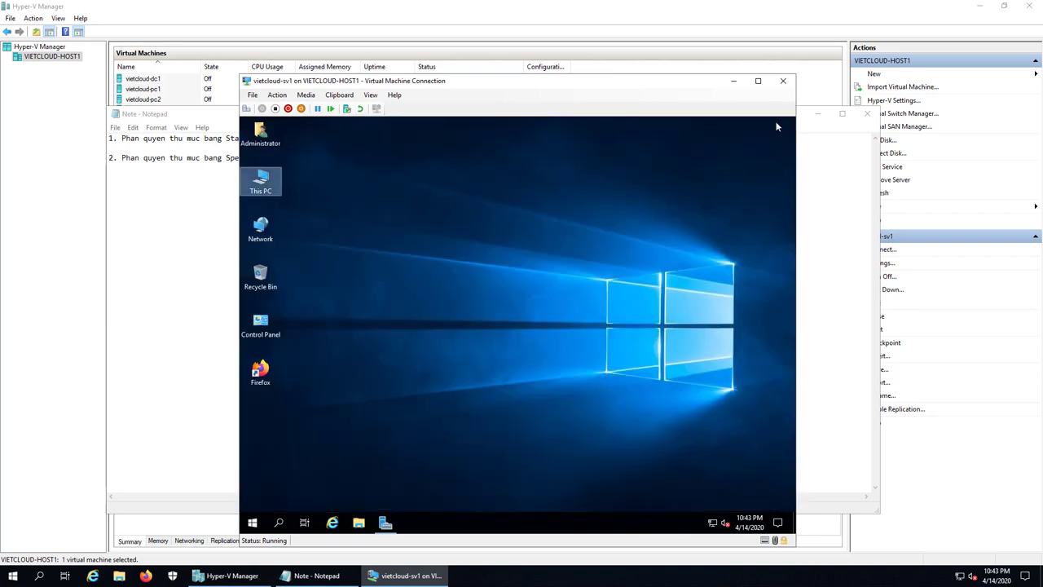
{"action": "right_click", "coordinate": [251, 523]}
{"action": "mouse_move", "coordinate": [285, 499]}
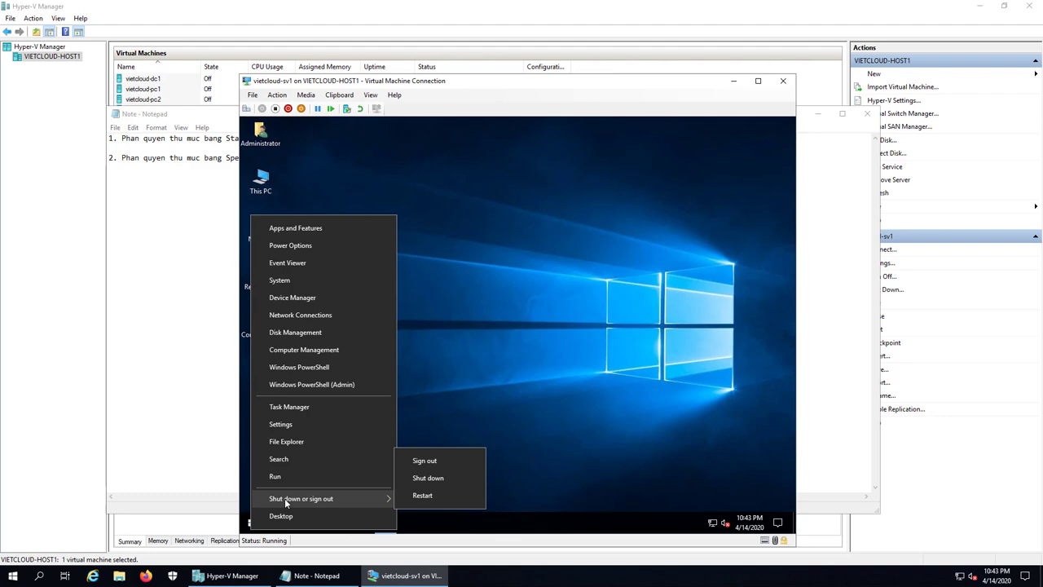
{"action": "left_click", "coordinate": [430, 462]}
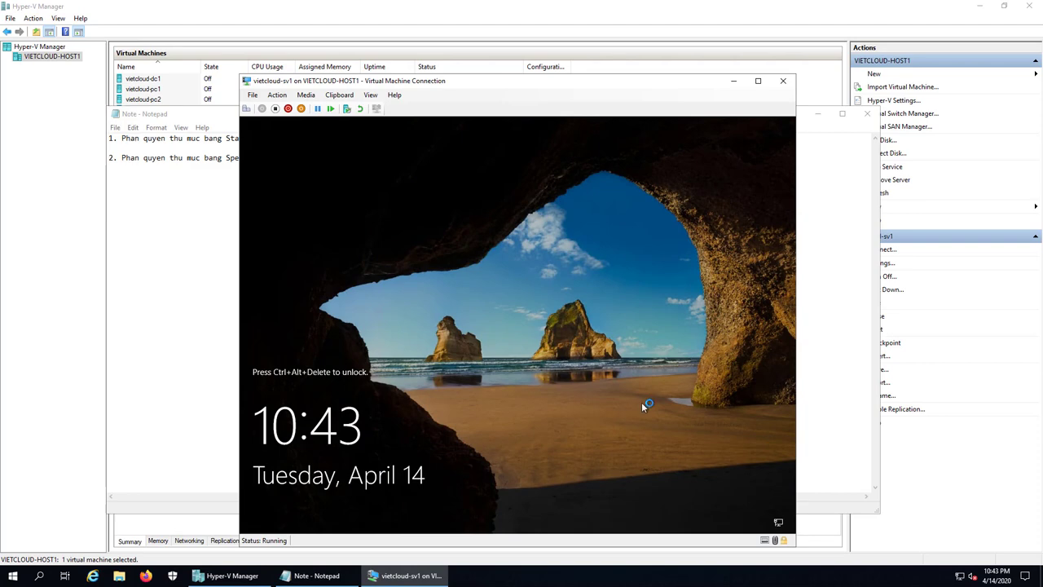
- Sign in as kt1 with its password and open File Explorer
{"action": "left_click", "coordinate": [246, 109]}
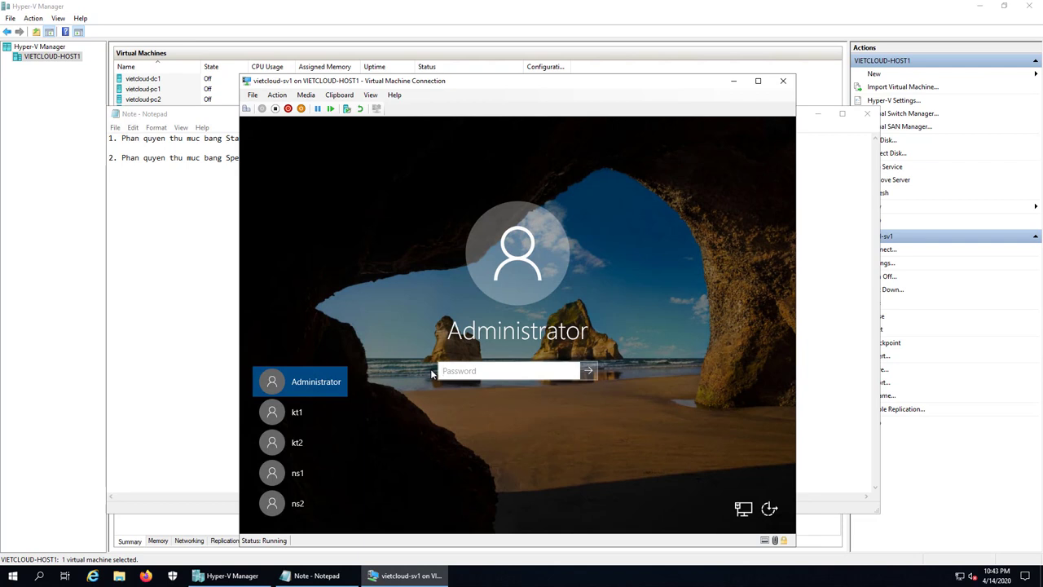
{"action": "left_click", "coordinate": [274, 414]}
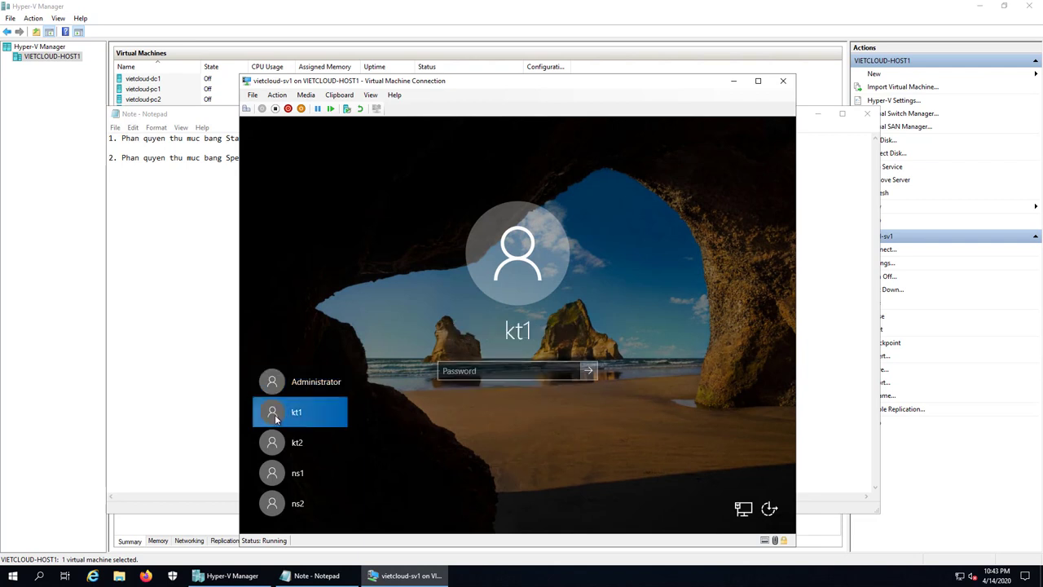
{"action": "type", "text": "P@ssw0rd123"}
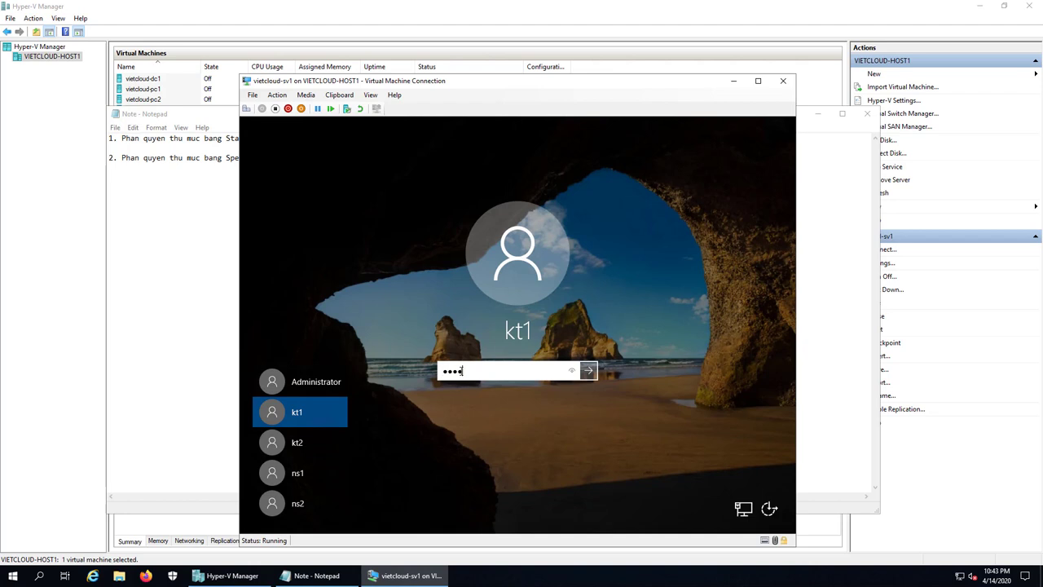
{"action": "key", "text": "Return"}
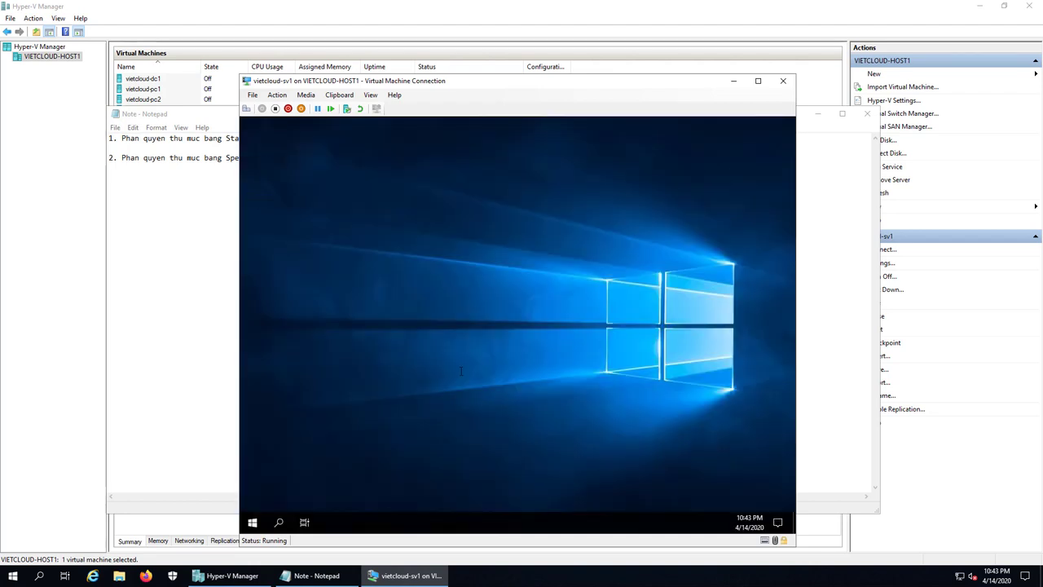
{"action": "left_click", "coordinate": [366, 526]}
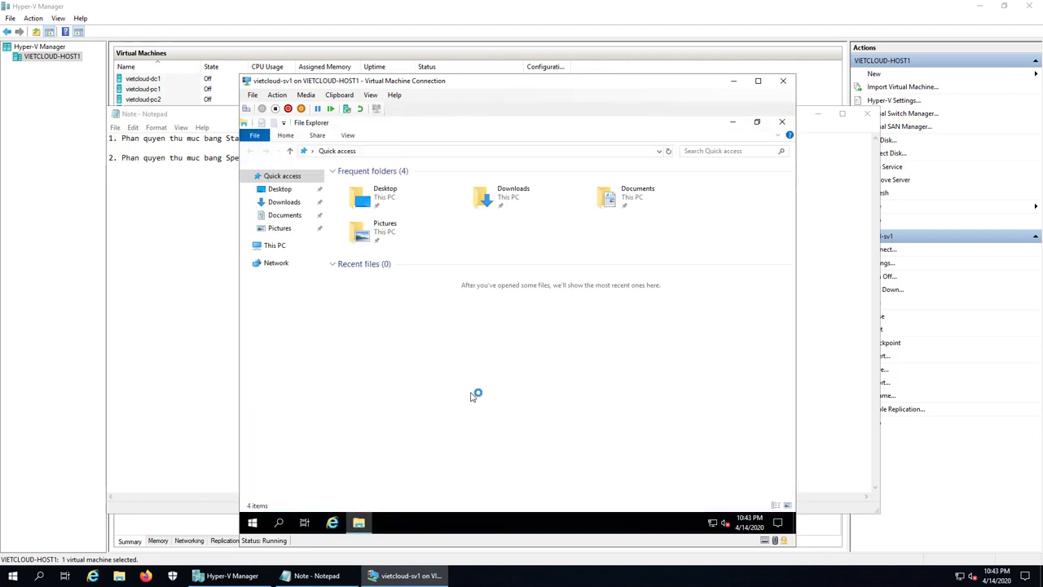
- Browse from This PC to C:\DATA\KETOAN
{"action": "left_click", "coordinate": [278, 246]}
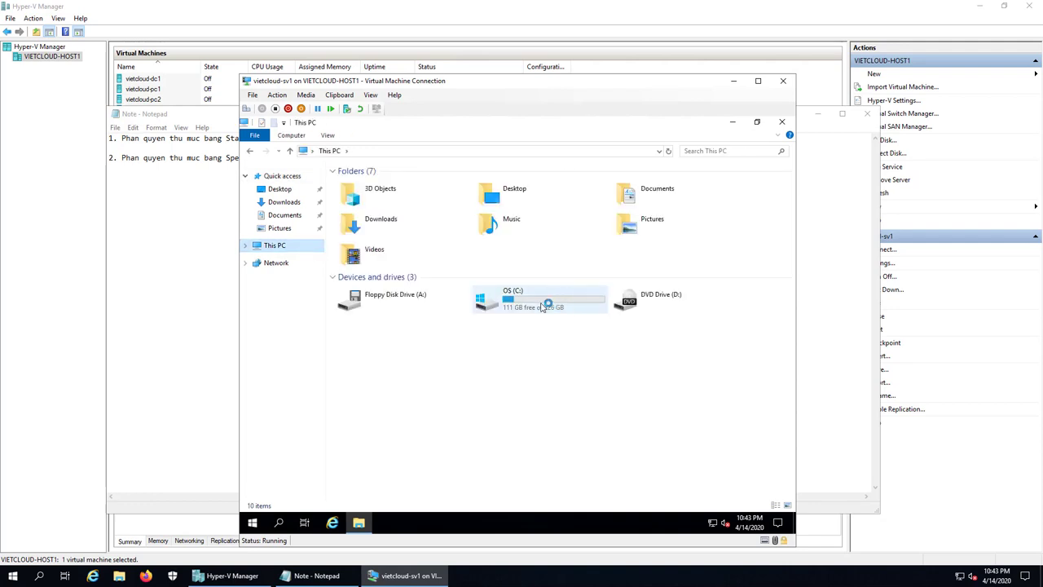
{"action": "double_click", "coordinate": [545, 301]}
{"action": "left_click", "coordinate": [359, 185]}
{"action": "double_click", "coordinate": [359, 186]}
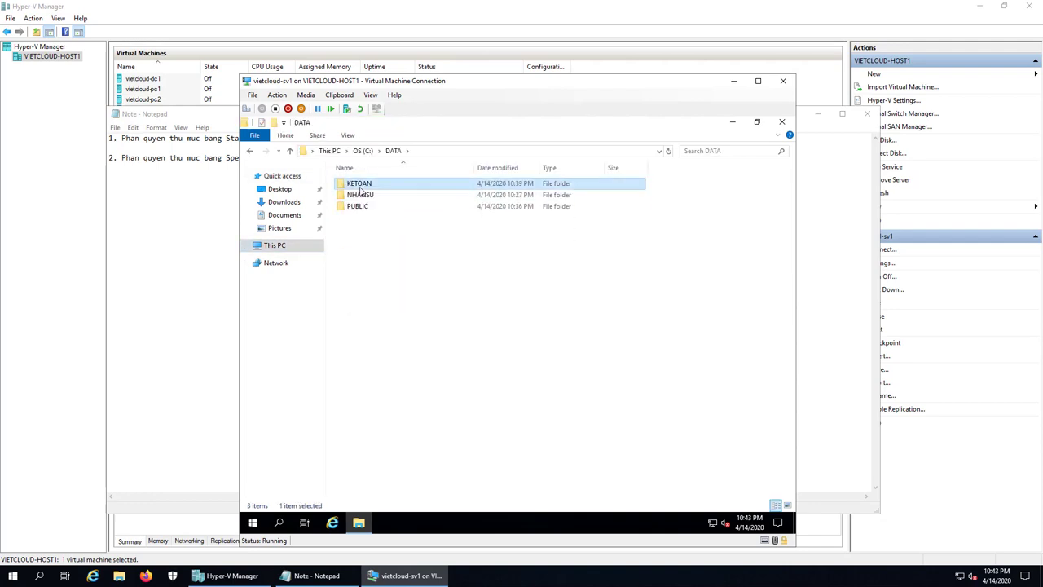
{"action": "double_click", "coordinate": [359, 184]}
- Create a new text document named file_cua_kt1 in KETOAN
{"action": "right_click", "coordinate": [383, 262]}
{"action": "mouse_move", "coordinate": [434, 383]}
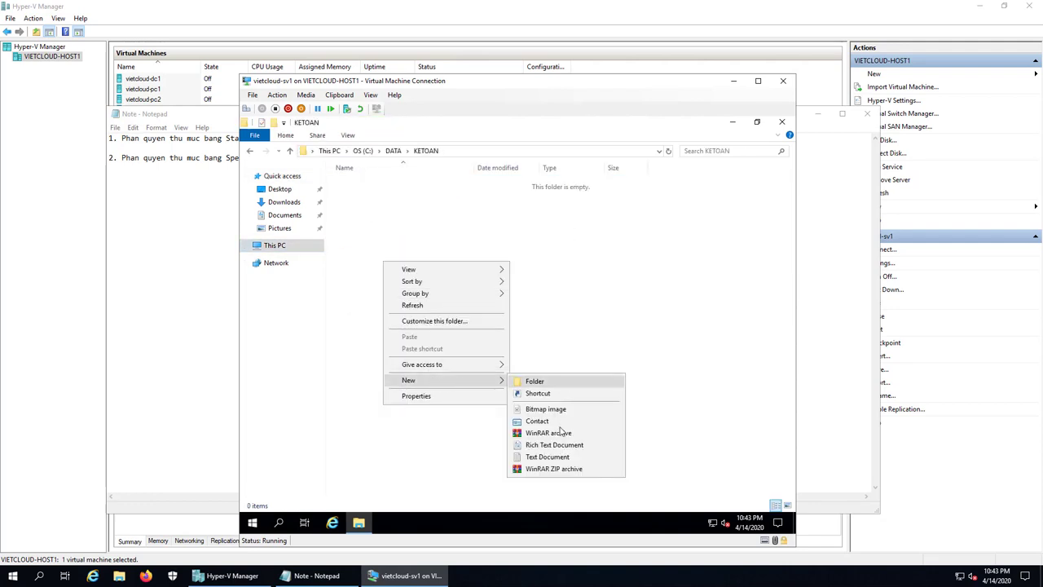
{"action": "left_click", "coordinate": [546, 462]}
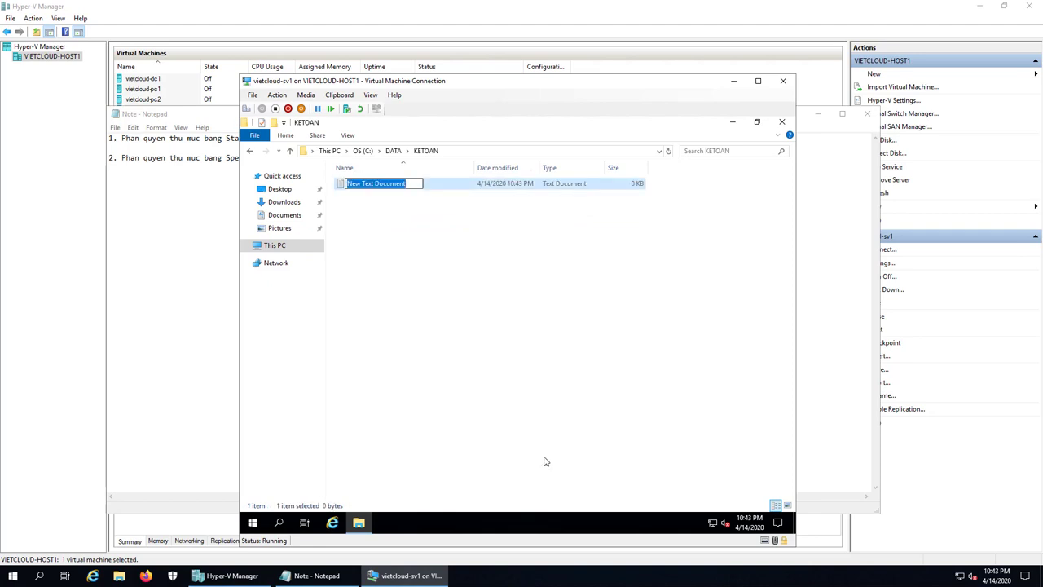
{"action": "type", "text": "file"}
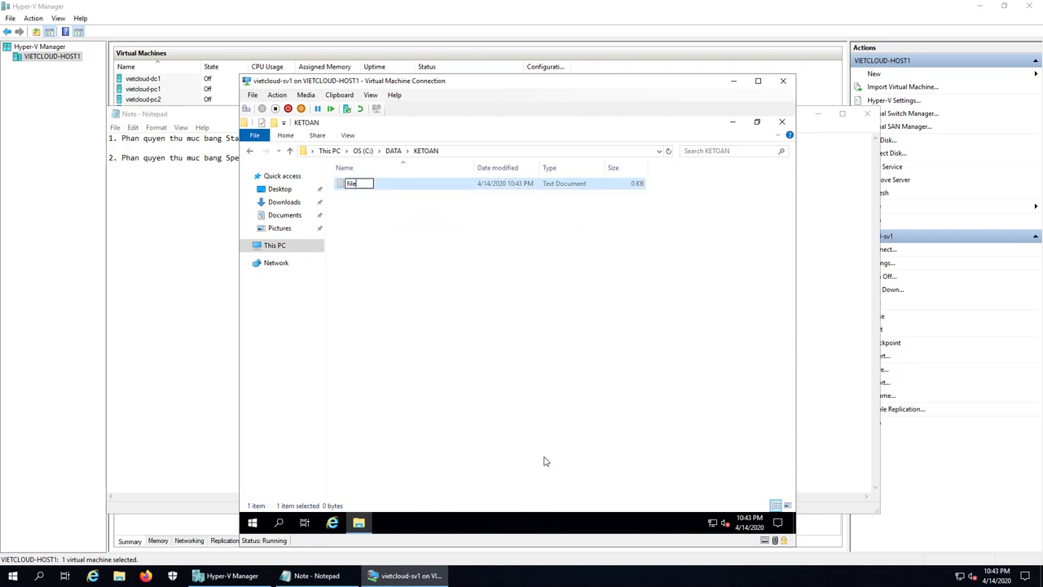
{"action": "type", "text": "_cua_kt1"}
{"action": "key", "text": "Return"}
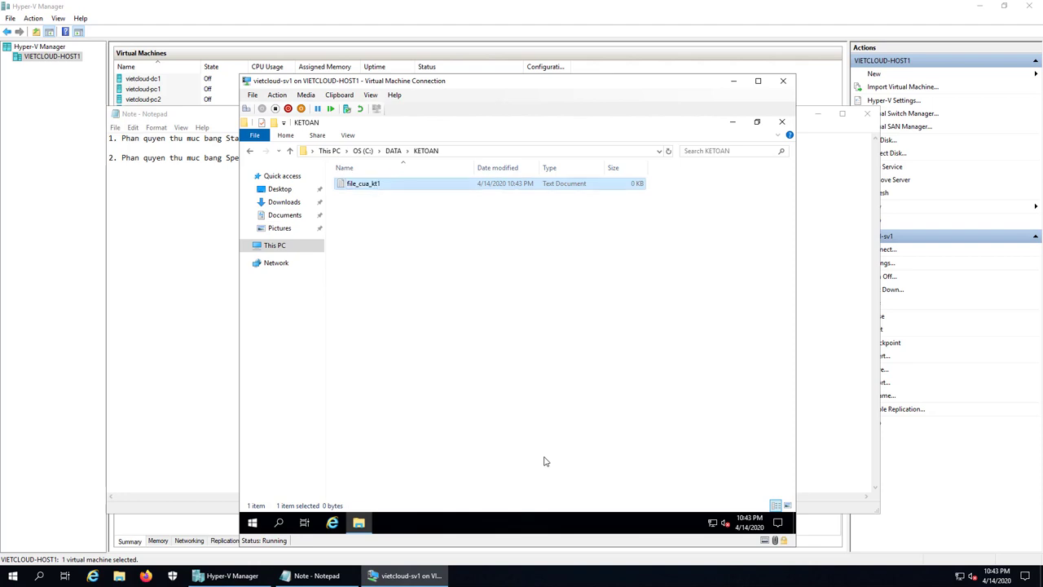
- Write 'Hello' in file_cua_kt1, save it, and close the folder window
{"action": "key", "text": "Return"}
{"action": "type", "text": "Hello"}
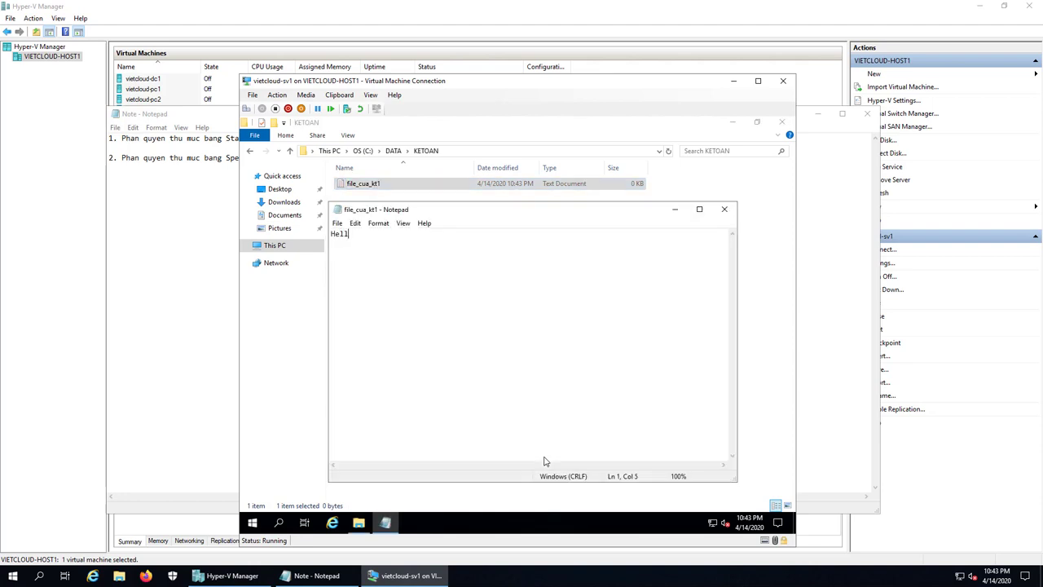
{"action": "left_click", "coordinate": [723, 210]}
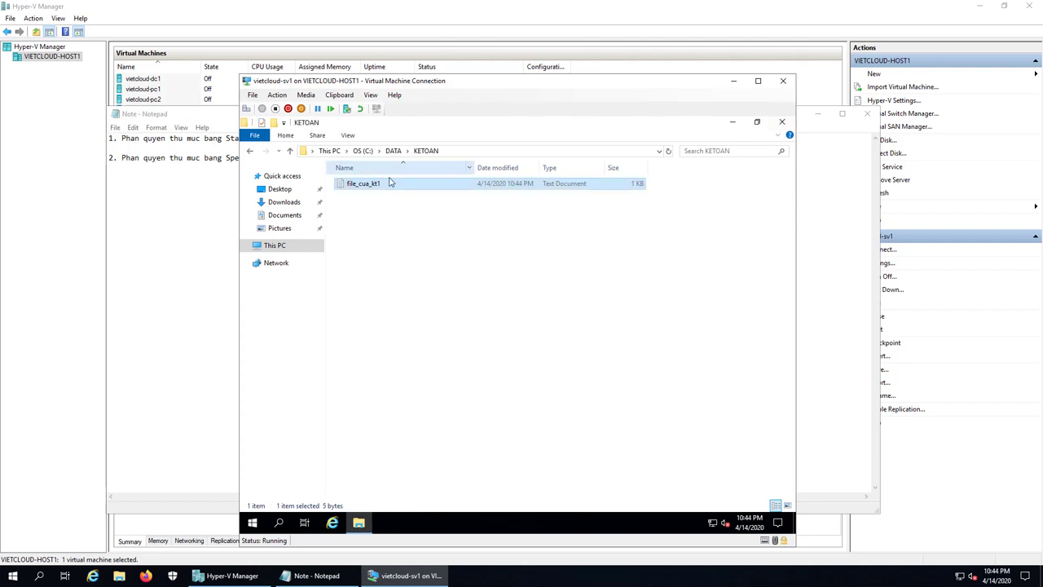
{"action": "left_click", "coordinate": [781, 122]}
{"action": "right_click", "coordinate": [253, 521]}
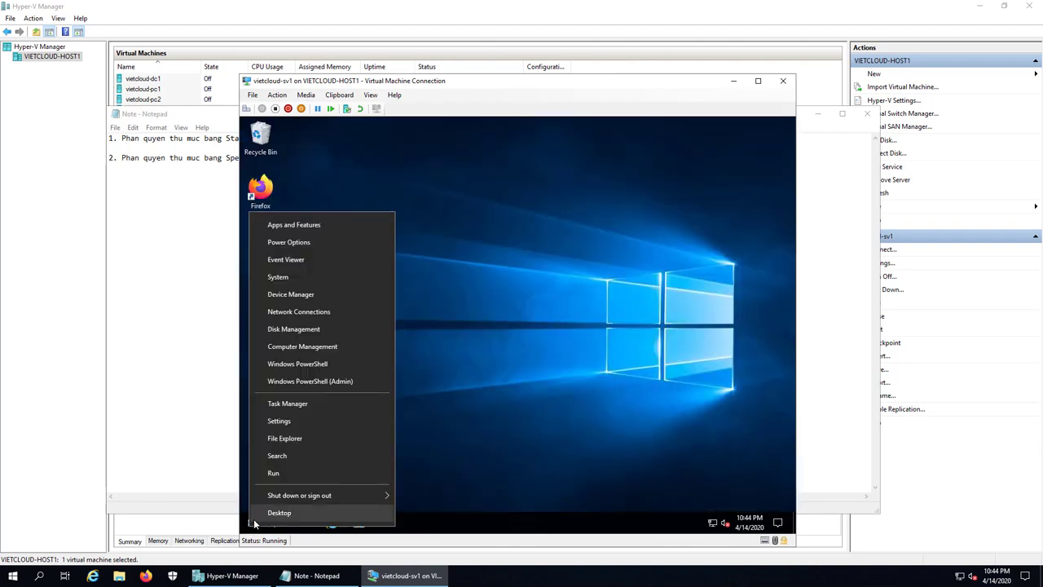
- Sign out of kt1 and sign back in as kt2 with its password
{"action": "mouse_move", "coordinate": [284, 497]}
{"action": "left_click", "coordinate": [422, 496]}
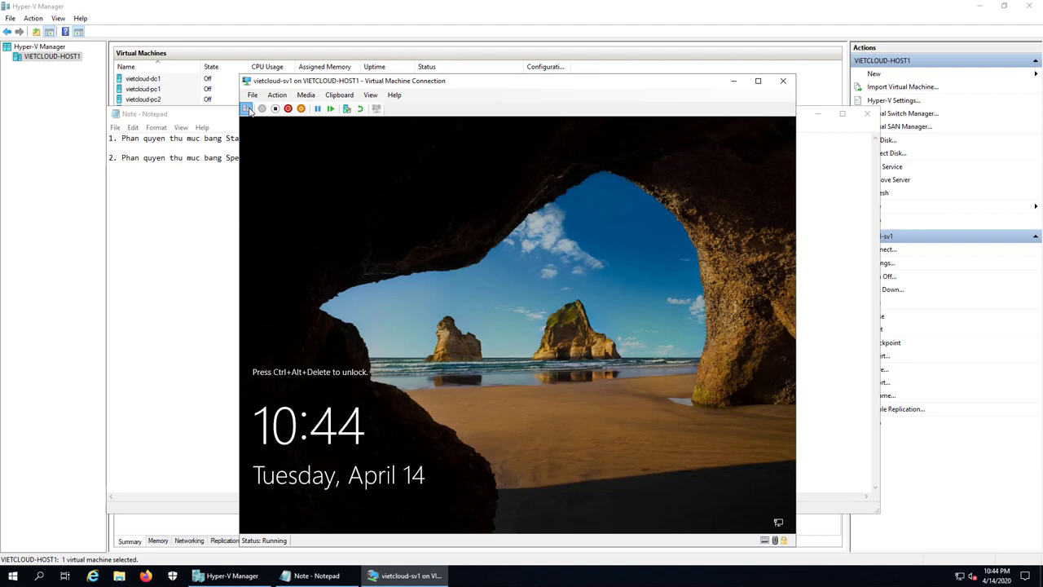
{"action": "left_click", "coordinate": [247, 110]}
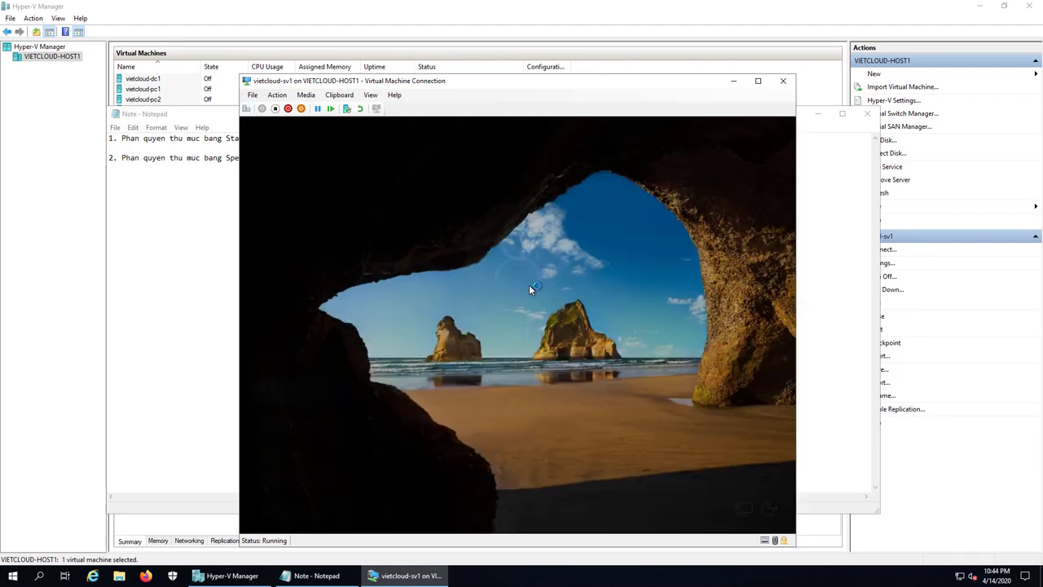
{"action": "left_click", "coordinate": [285, 436]}
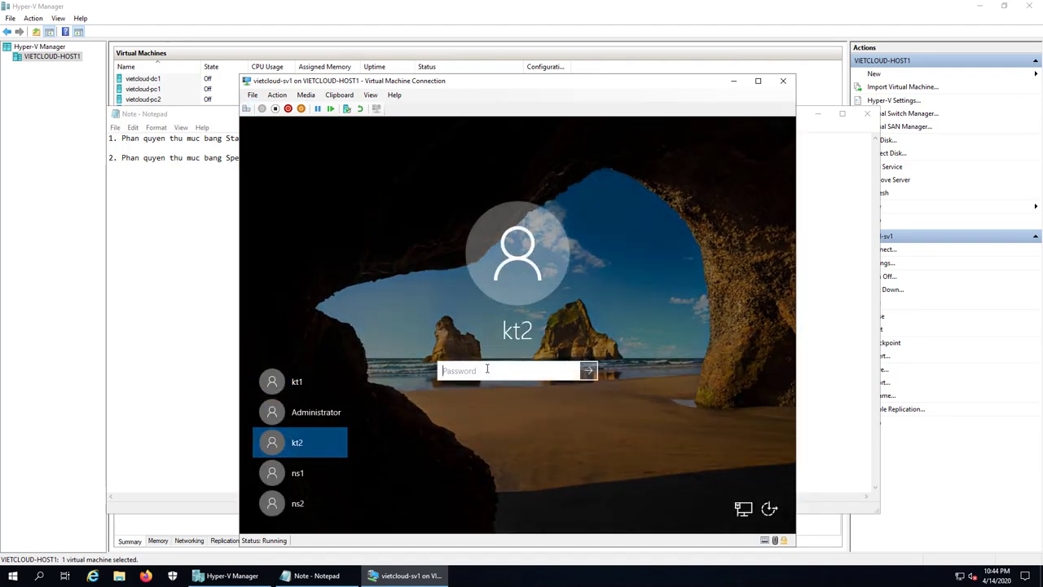
{"action": "type", "text": "P@ssw0rd123"}
{"action": "key", "text": "Return"}
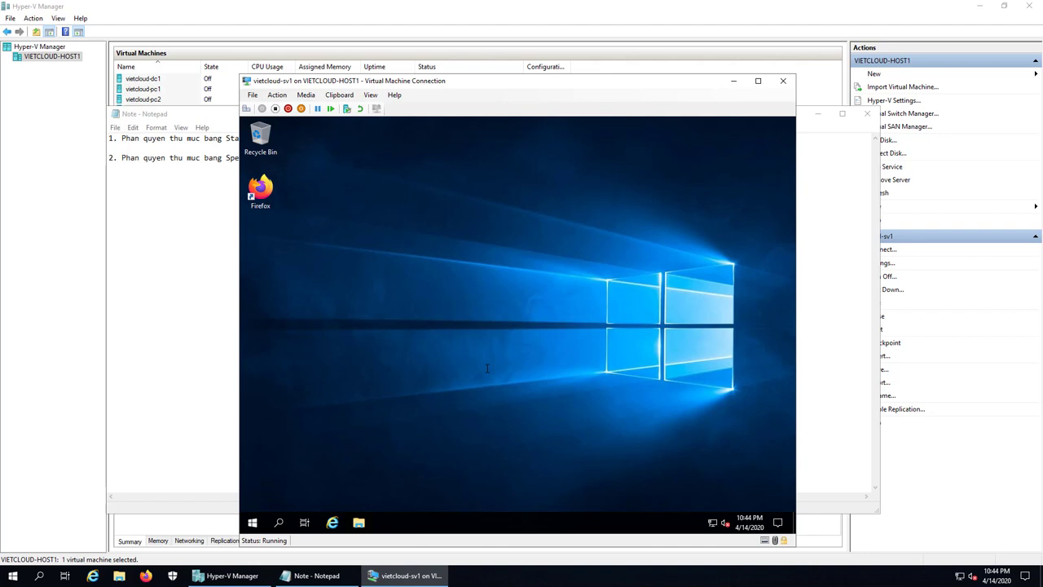
- Open C:\DATA\KETOAN in a maximized File Explorer window
{"action": "left_click", "coordinate": [358, 522]}
{"action": "left_click", "coordinate": [345, 289]}
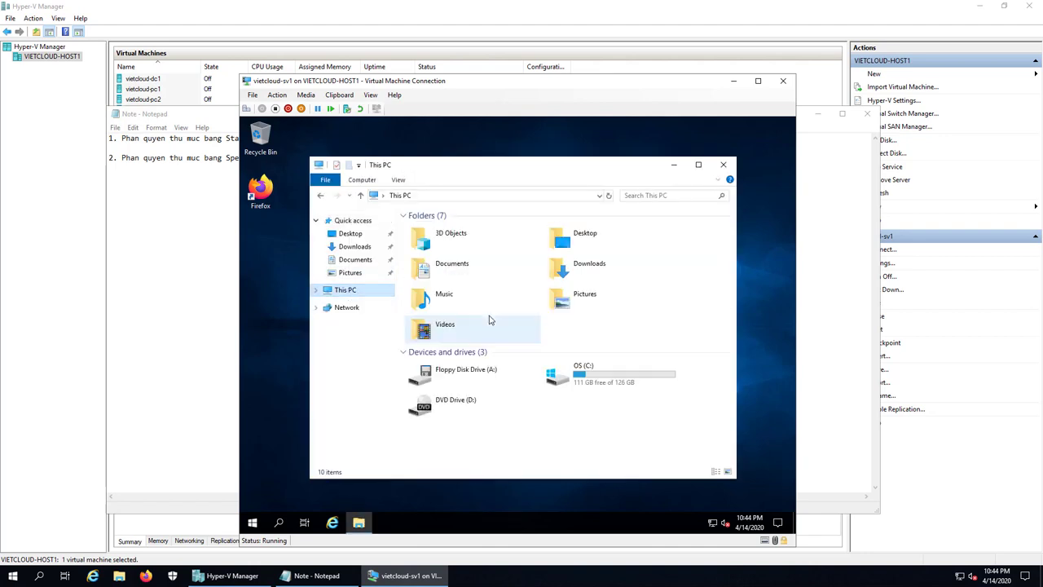
{"action": "double_click", "coordinate": [578, 373]}
{"action": "double_click", "coordinate": [428, 229]}
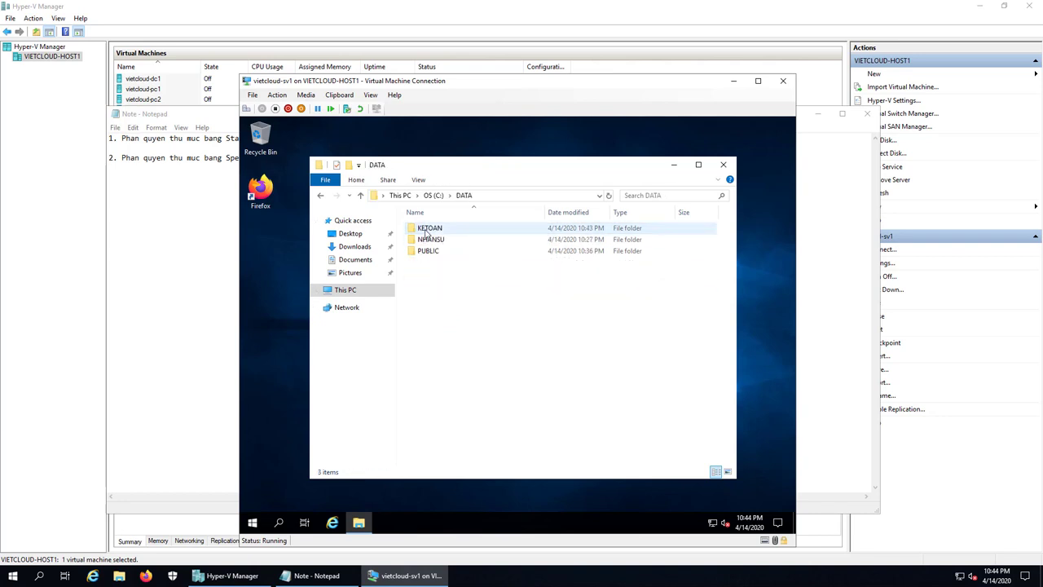
{"action": "double_click", "coordinate": [440, 168]}
{"action": "double_click", "coordinate": [361, 184]}
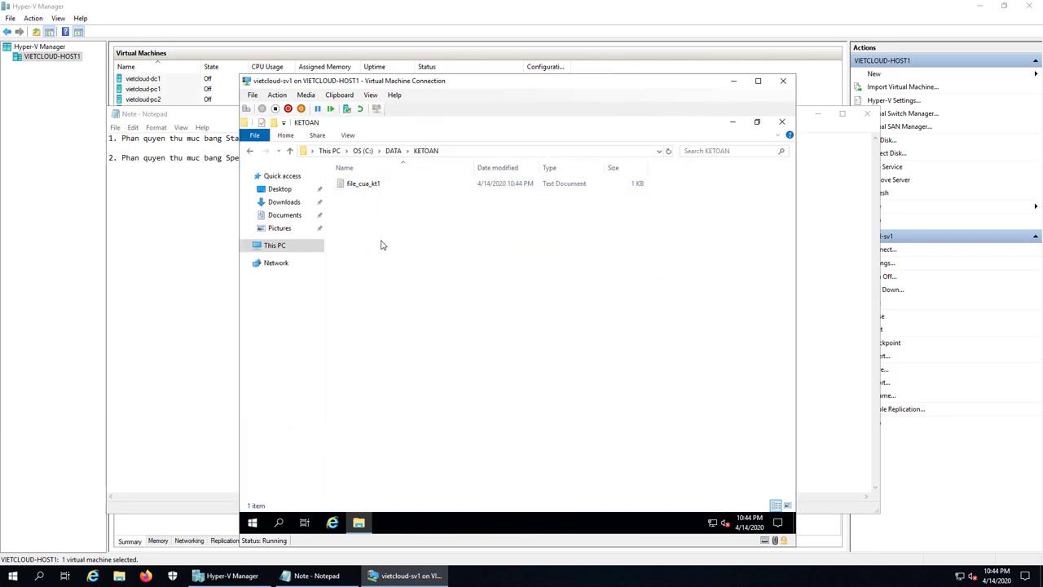
- Create text file file_cua_kt2 in KETOAN and type 'Hello' into it
{"action": "right_click", "coordinate": [377, 291]}
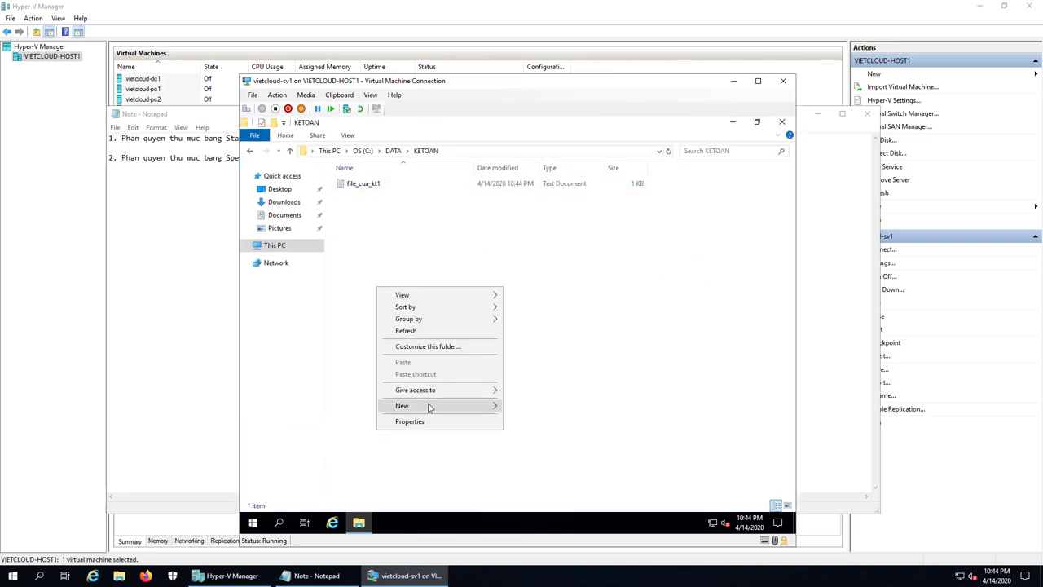
{"action": "mouse_move", "coordinate": [428, 407]}
{"action": "left_click", "coordinate": [564, 484]}
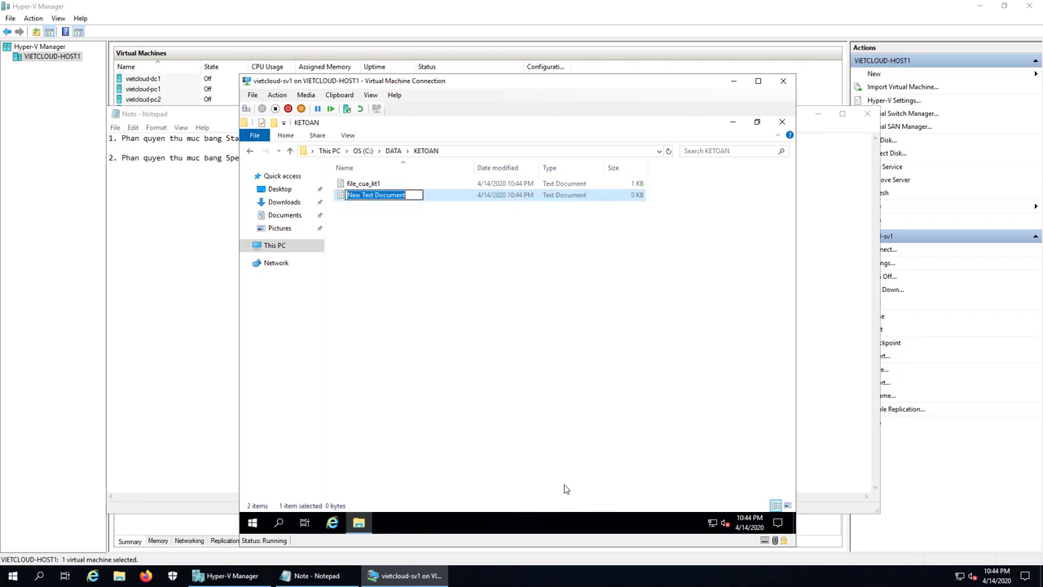
{"action": "type", "text": "file_"}
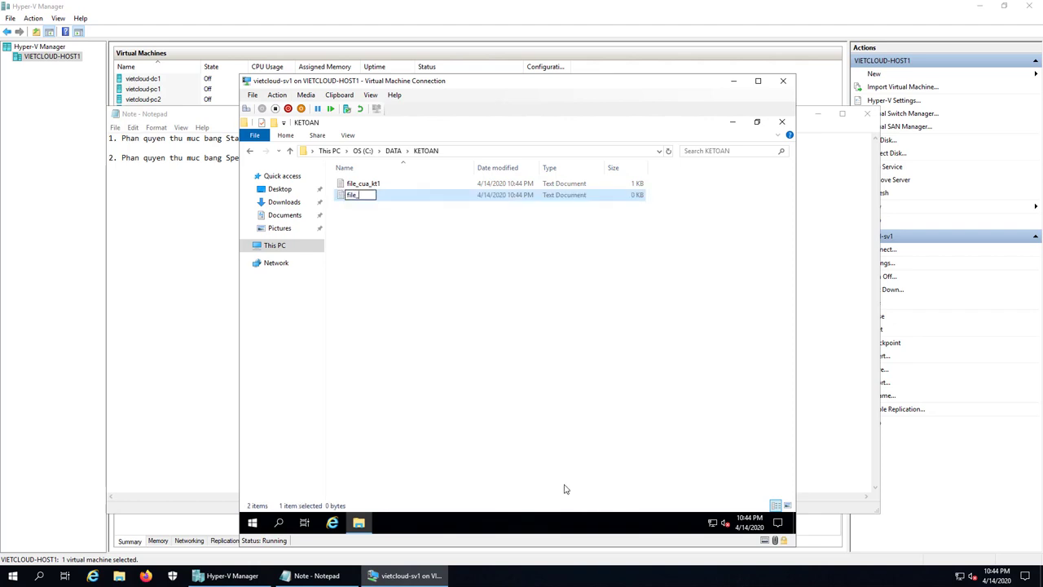
{"action": "type", "text": "cua_kt2"}
{"action": "key", "text": "Return"}
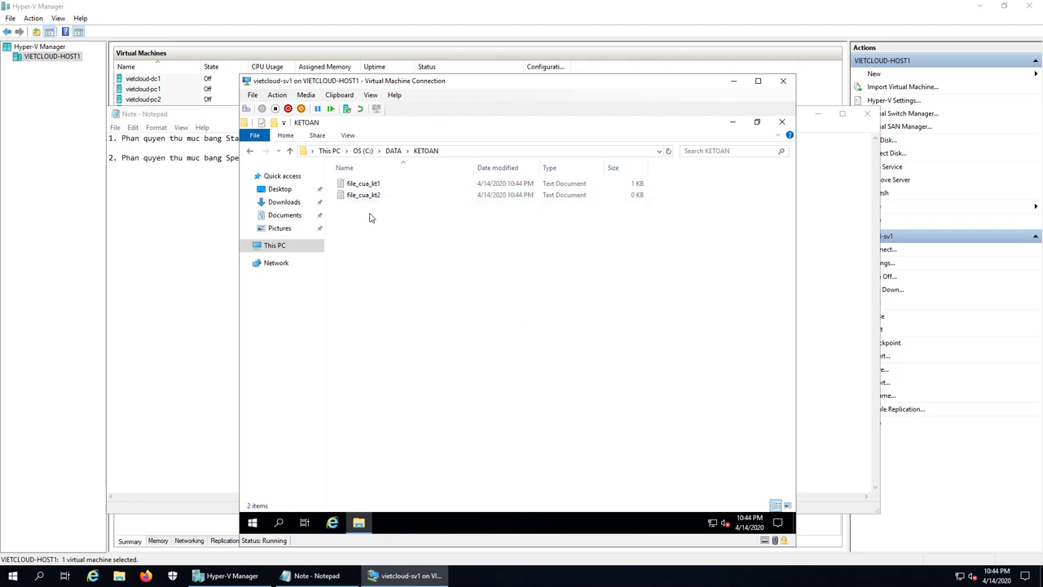
{"action": "double_click", "coordinate": [364, 195]}
{"action": "type", "text": "Hello"}
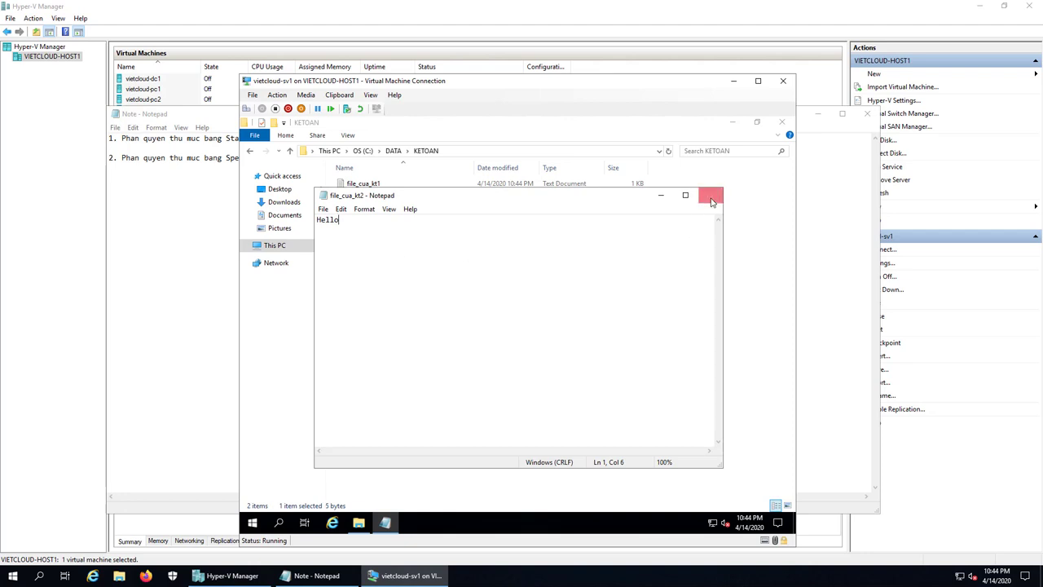
{"action": "left_click", "coordinate": [710, 195]}
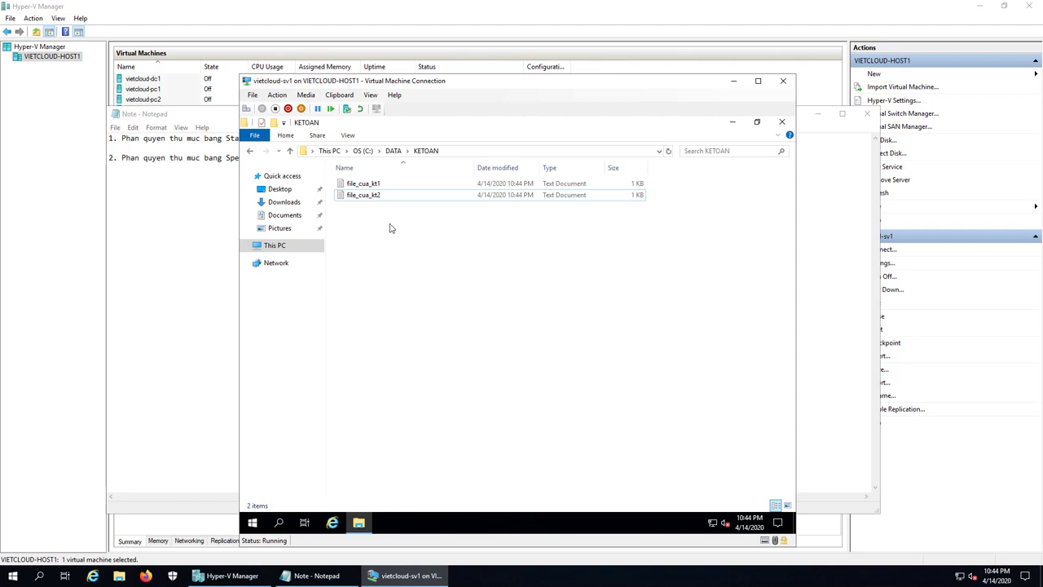
- Delete file_cua_kt2 from the KETOAN folder
{"action": "left_click", "coordinate": [372, 196]}
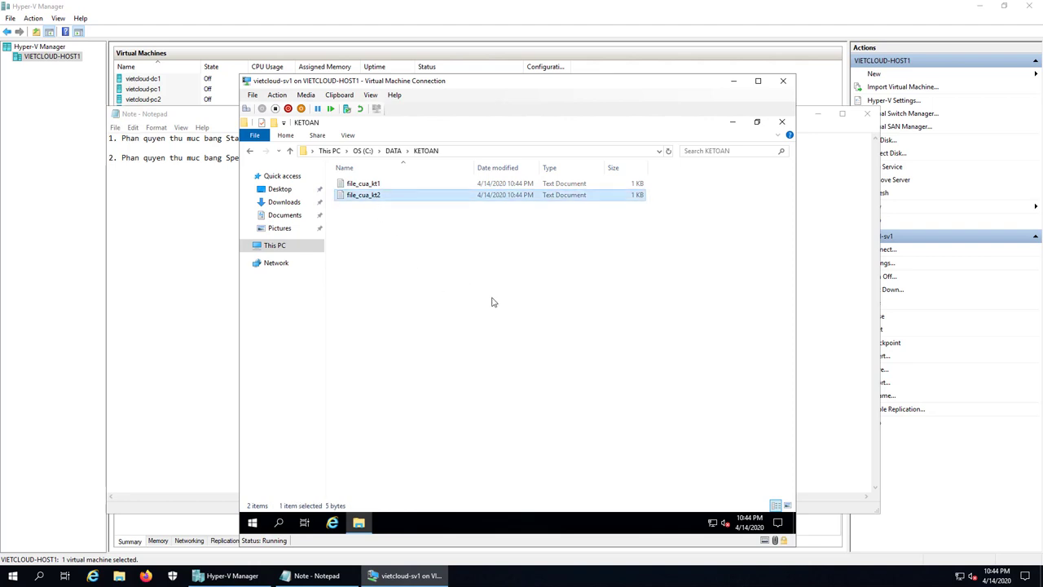
{"action": "right_click", "coordinate": [372, 197]}
{"action": "left_click", "coordinate": [411, 385]}
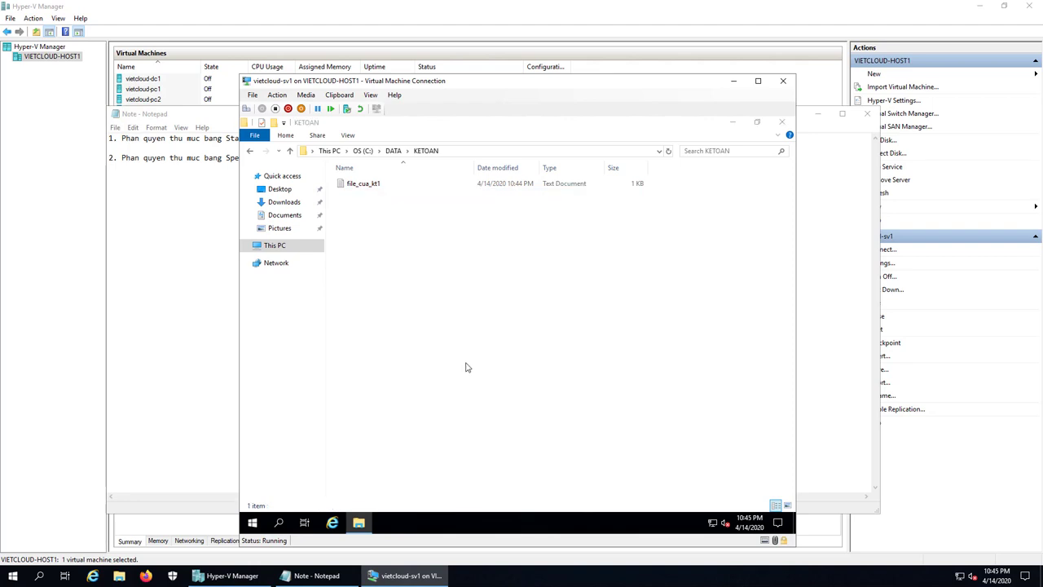
- Try deleting file_cua_kt1, decline the administrator prompt, then close the folder
{"action": "left_click", "coordinate": [376, 185]}
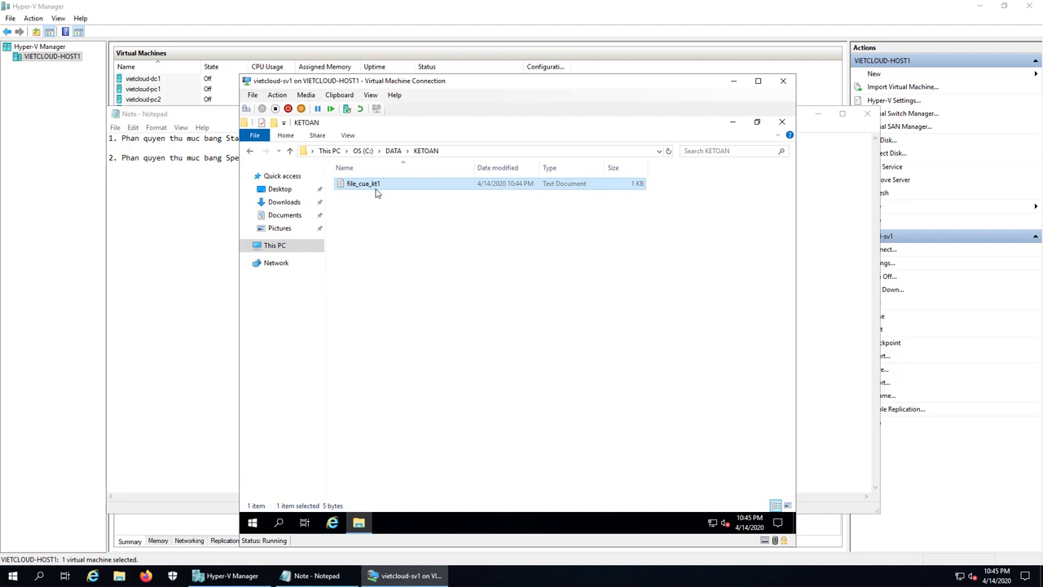
{"action": "right_click", "coordinate": [376, 186]}
{"action": "left_click", "coordinate": [438, 374]}
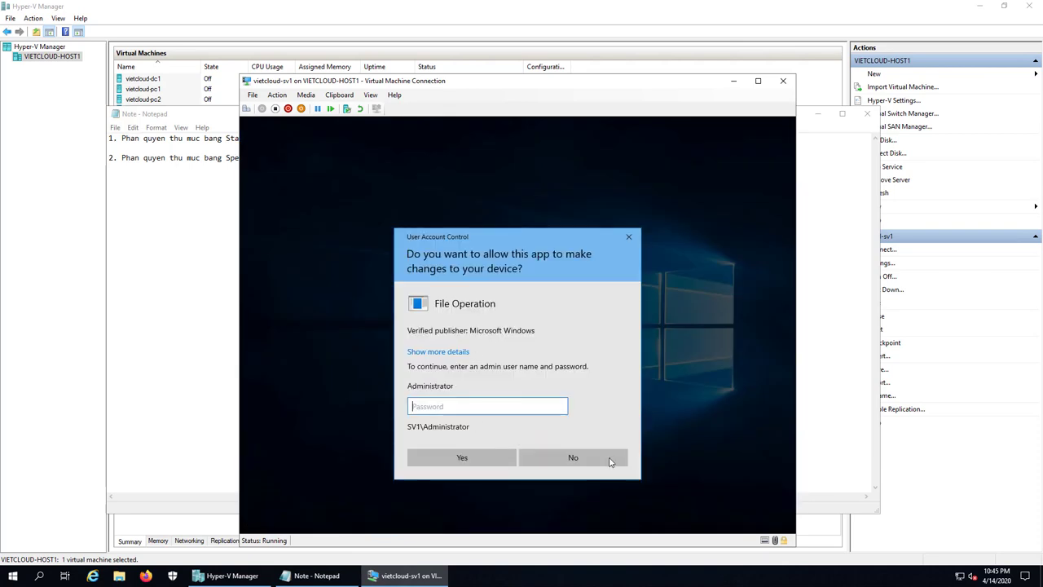
{"action": "left_click", "coordinate": [601, 458]}
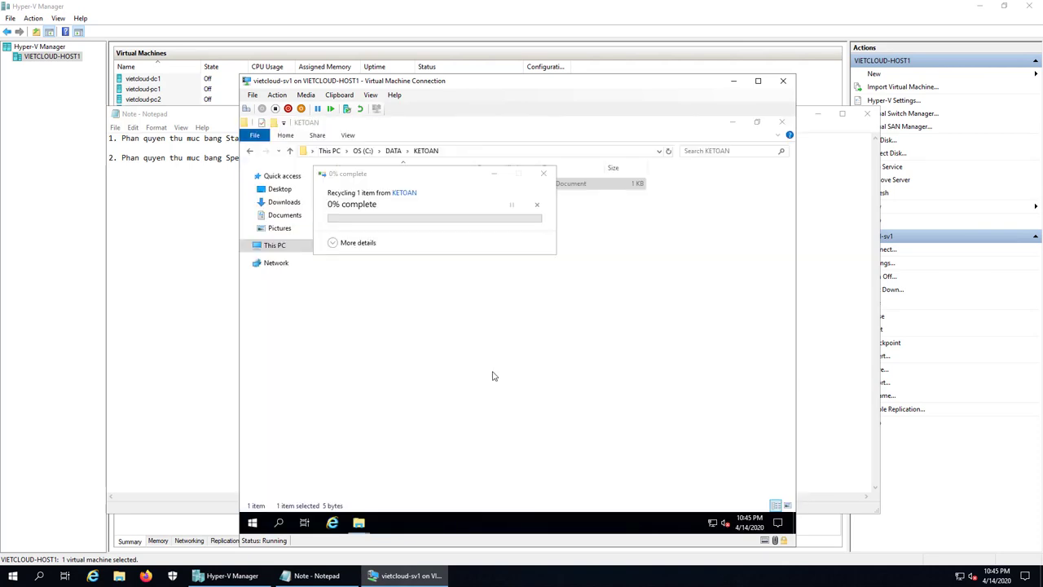
{"action": "left_click", "coordinate": [447, 353]}
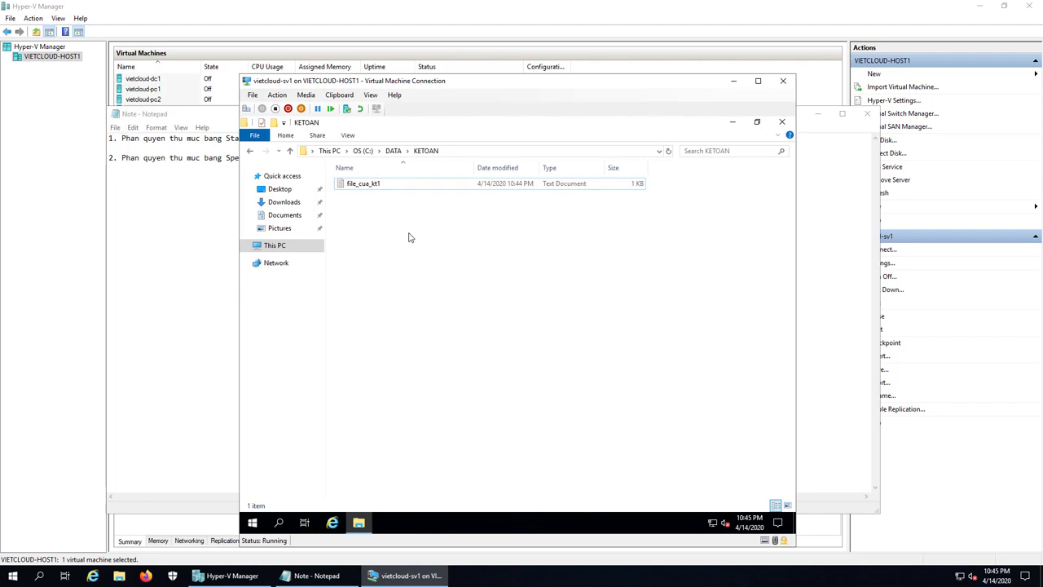
{"action": "left_click", "coordinate": [380, 191]}
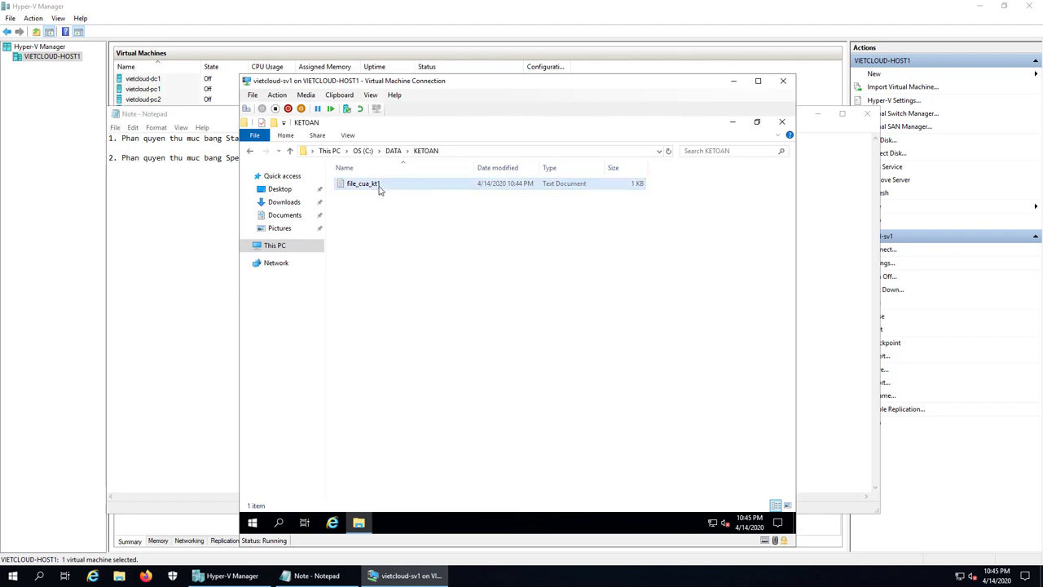
{"action": "left_click", "coordinate": [417, 280]}
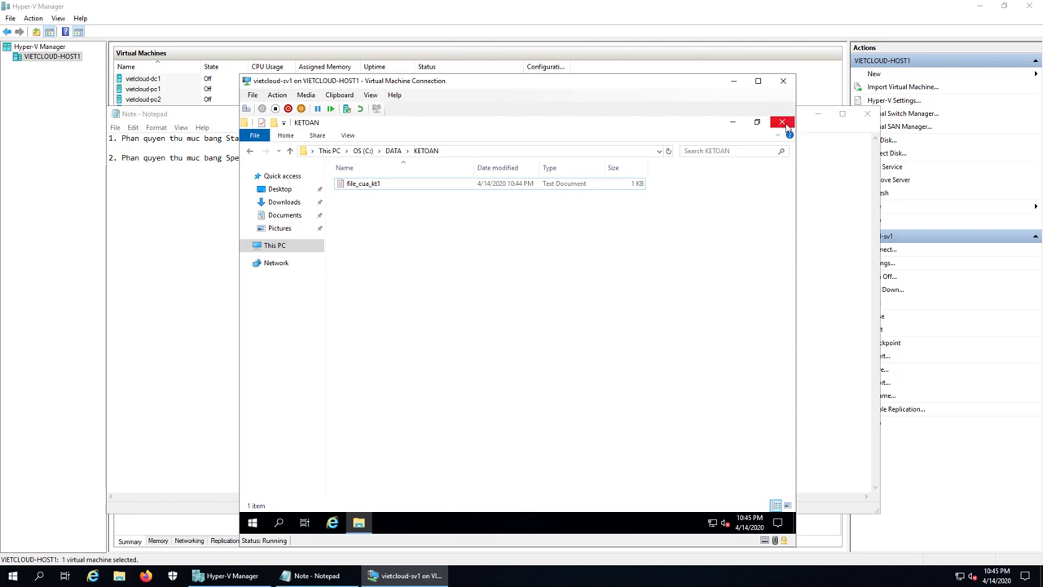
{"action": "left_click", "coordinate": [782, 122]}
- Sign kt2 out of the VM and bring the host's Note file in Notepad forward
{"action": "right_click", "coordinate": [251, 520]}
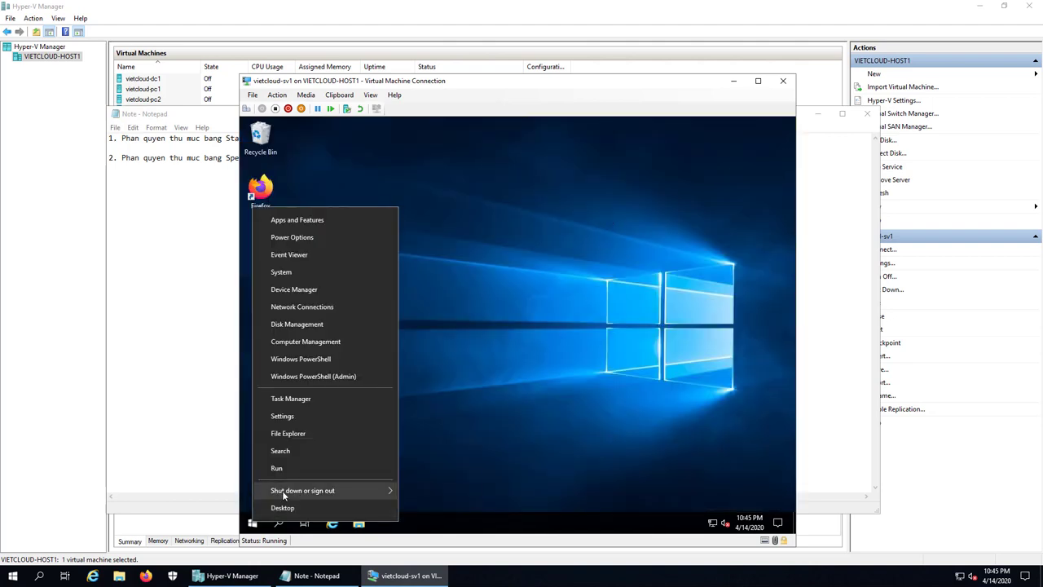
{"action": "mouse_move", "coordinate": [282, 490]}
{"action": "left_click", "coordinate": [457, 492]}
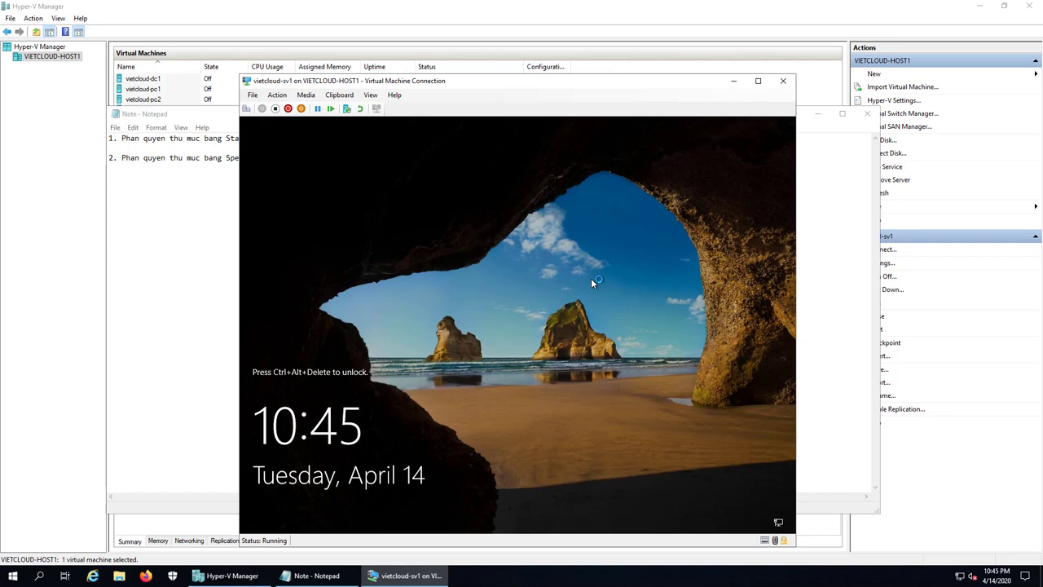
{"action": "left_click", "coordinate": [339, 577]}
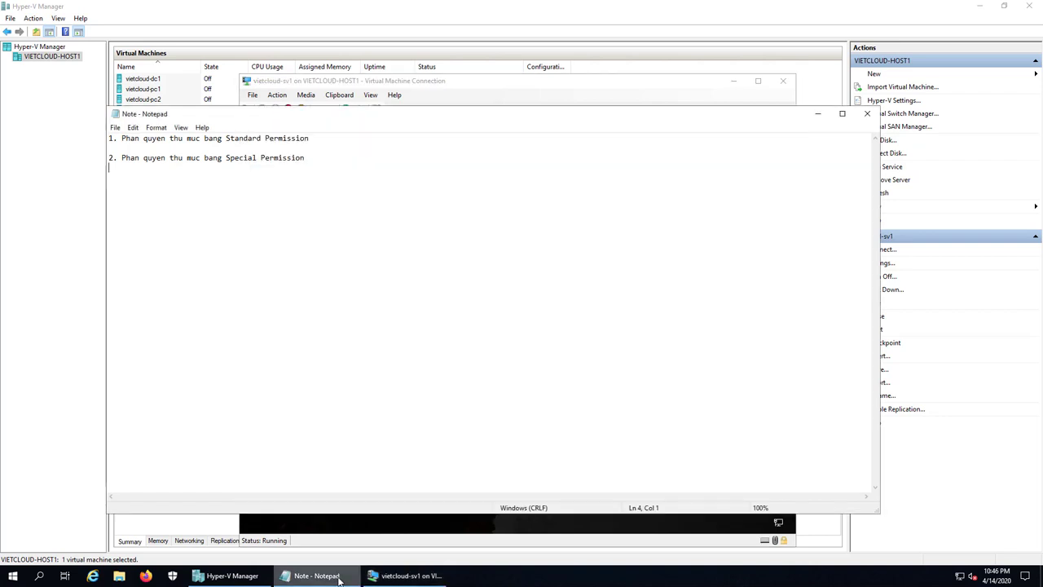
- Add a new line '3. Take Owner Ship' to the note
{"action": "key", "text": "Return"}
{"action": "type", "text": "3. Take Owner Ship"}
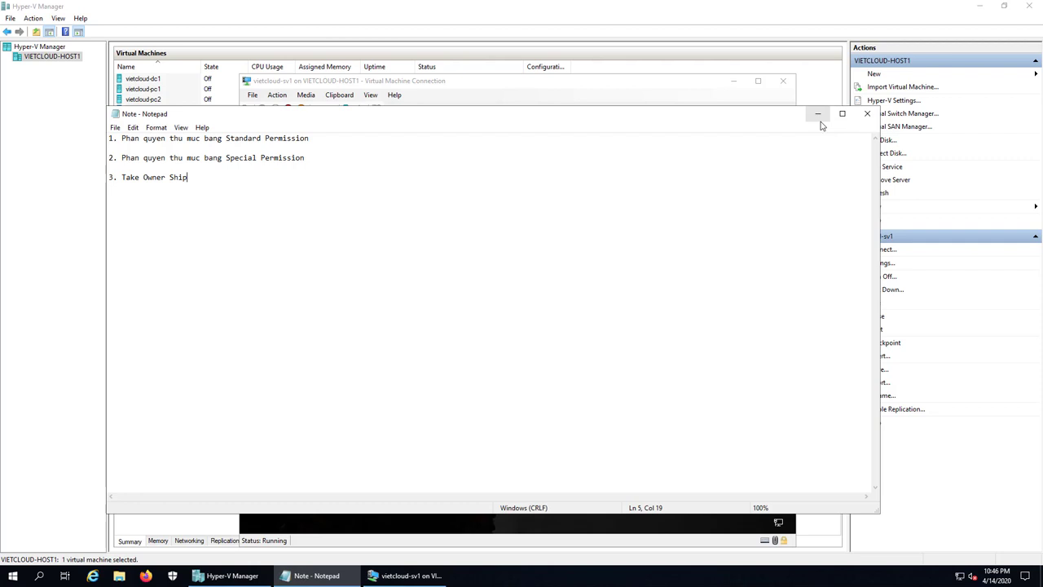
- Minimize Notepad and sign in to the VM as Administrator with the admin password
{"action": "left_click", "coordinate": [818, 119]}
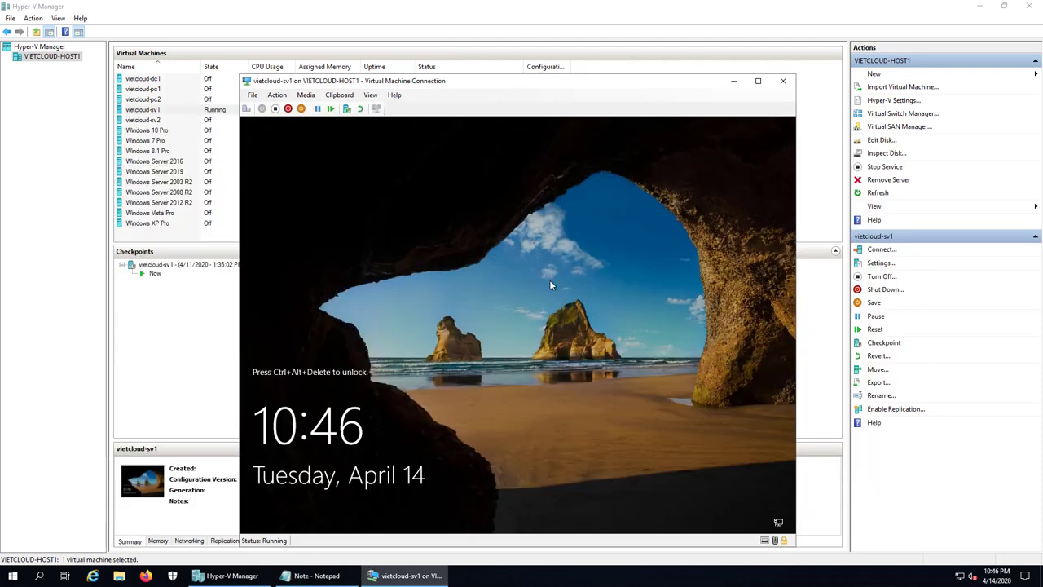
{"action": "left_click", "coordinate": [246, 108]}
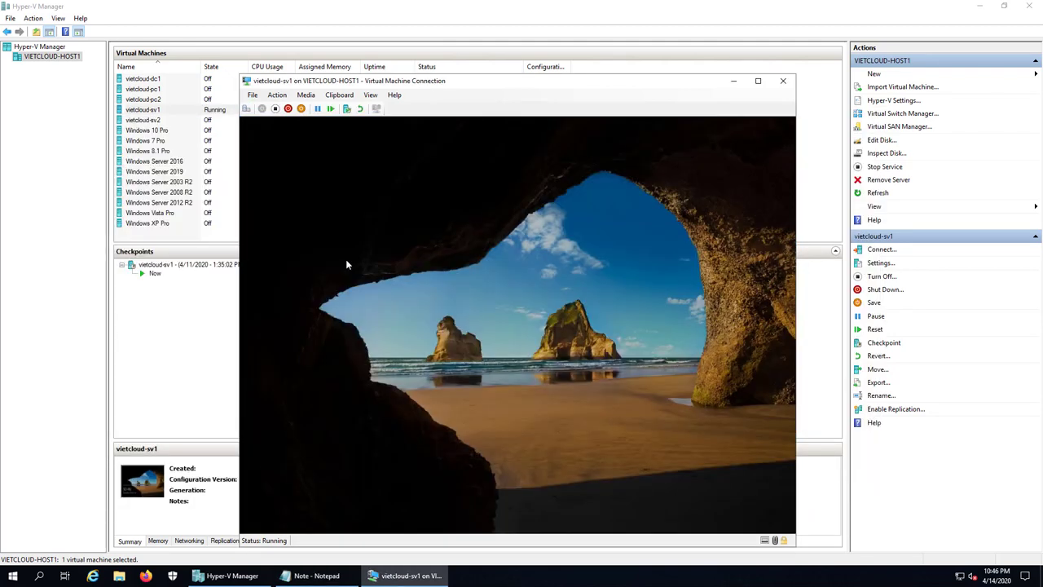
{"action": "type", "text": "123"}
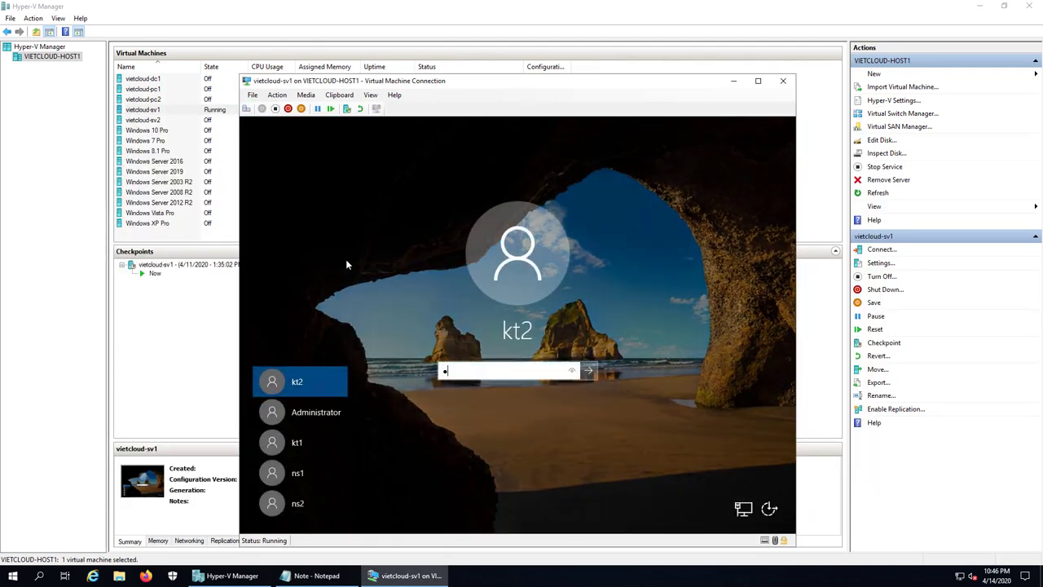
{"action": "left_click", "coordinate": [308, 413]}
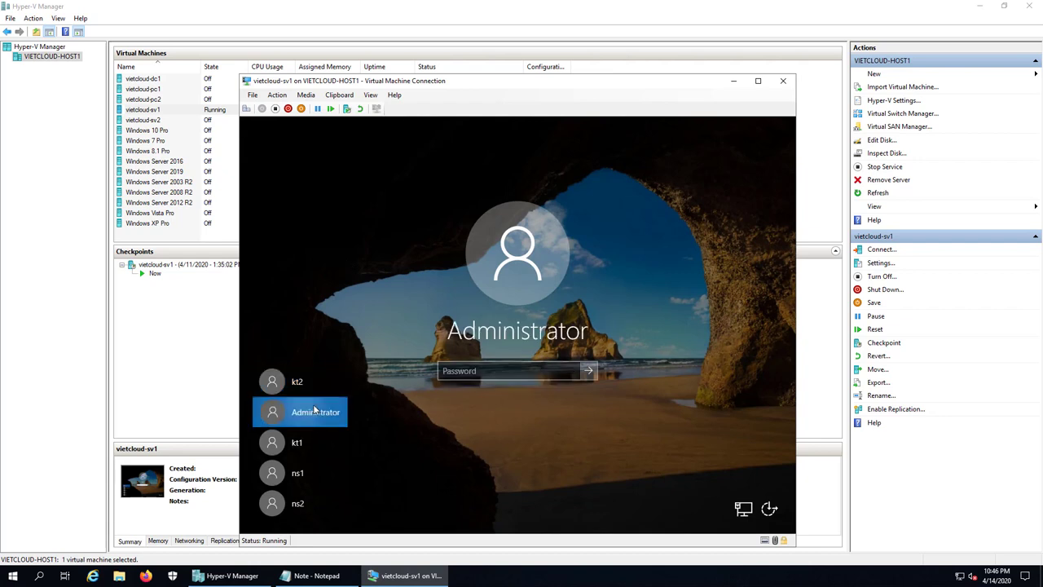
{"action": "type", "text": "1234"}
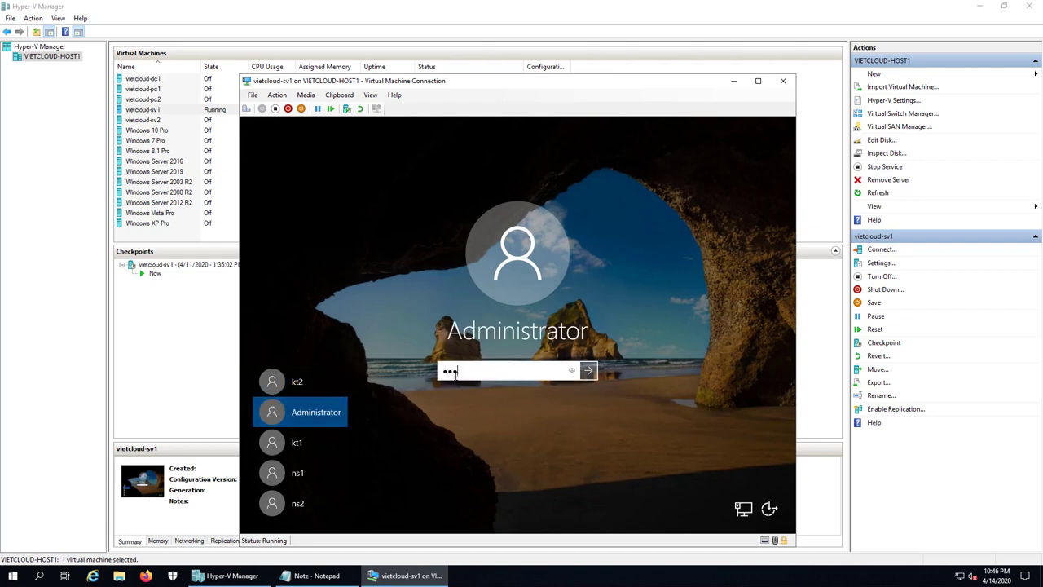
{"action": "type", "text": "56789123"}
{"action": "key", "text": "Return"}
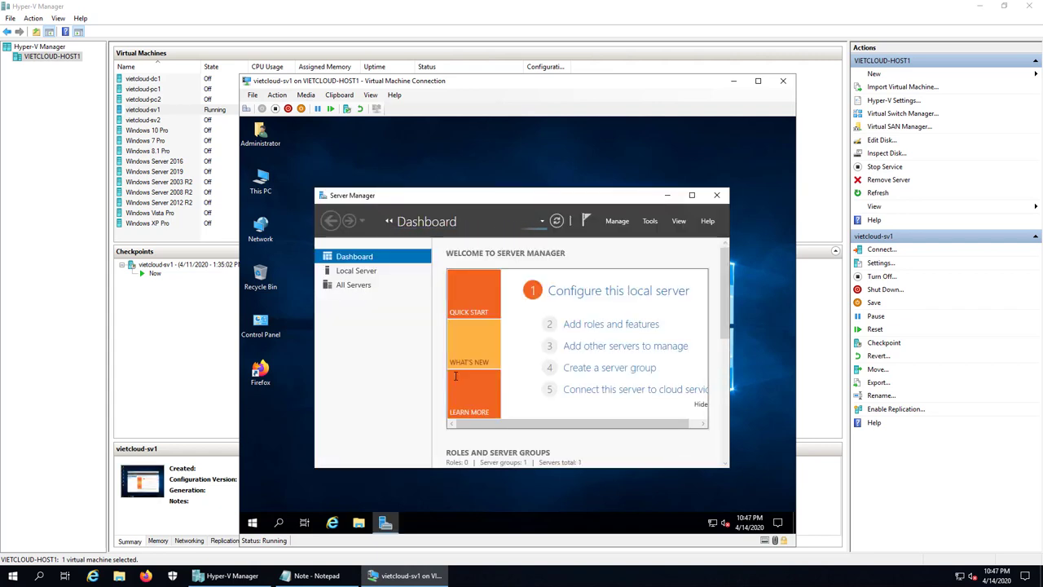
- Minimize Server Manager and browse from This PC to C:\DATA\KETOAN
{"action": "left_click", "coordinate": [667, 195]}
{"action": "double_click", "coordinate": [274, 181]}
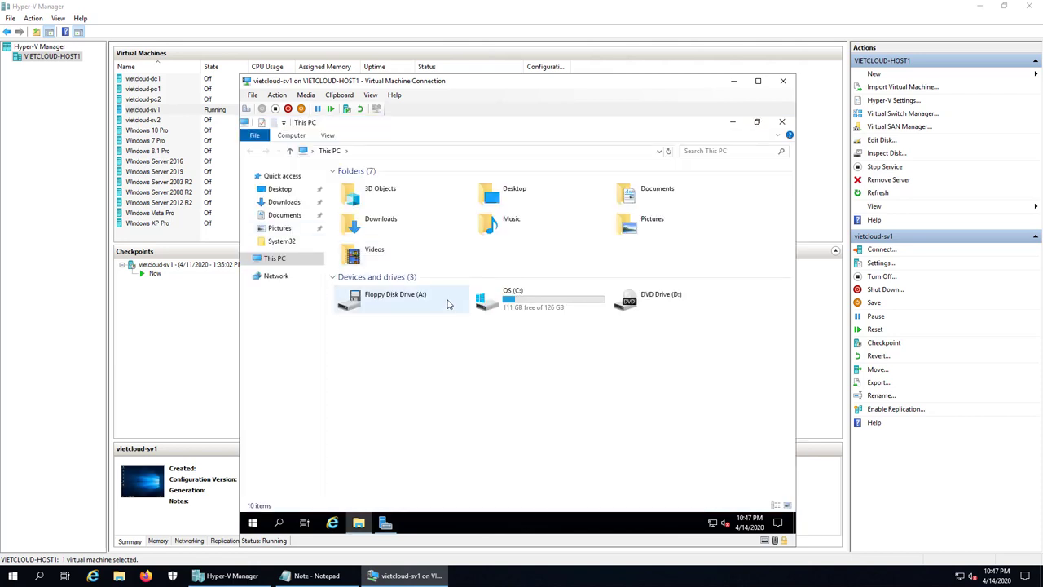
{"action": "double_click", "coordinate": [506, 295]}
{"action": "double_click", "coordinate": [356, 185]}
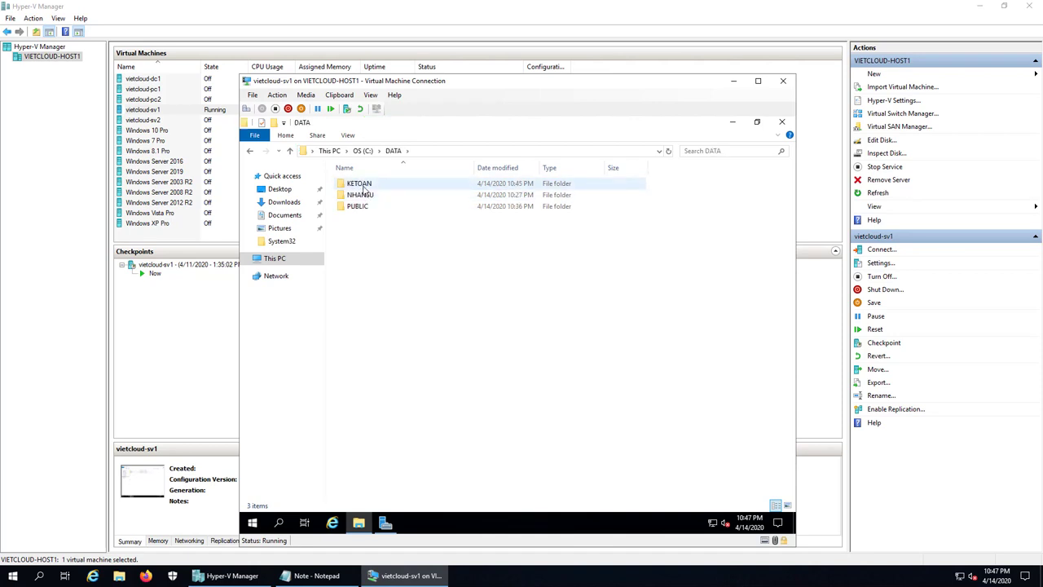
{"action": "double_click", "coordinate": [363, 185]}
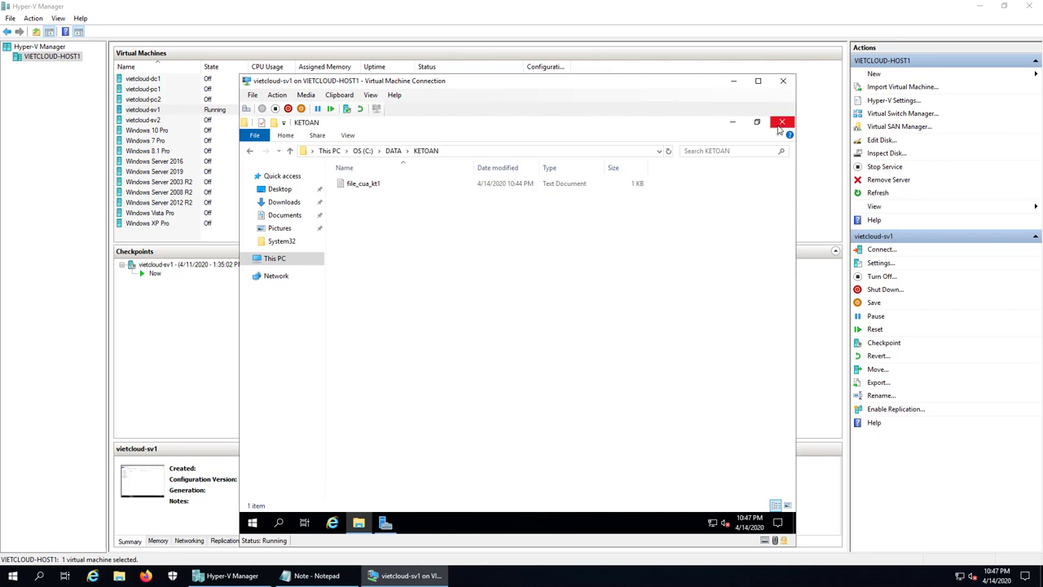
- Close the KETOAN folder and sign Administrator out of the VM
{"action": "left_click", "coordinate": [782, 122]}
{"action": "right_click", "coordinate": [255, 521]}
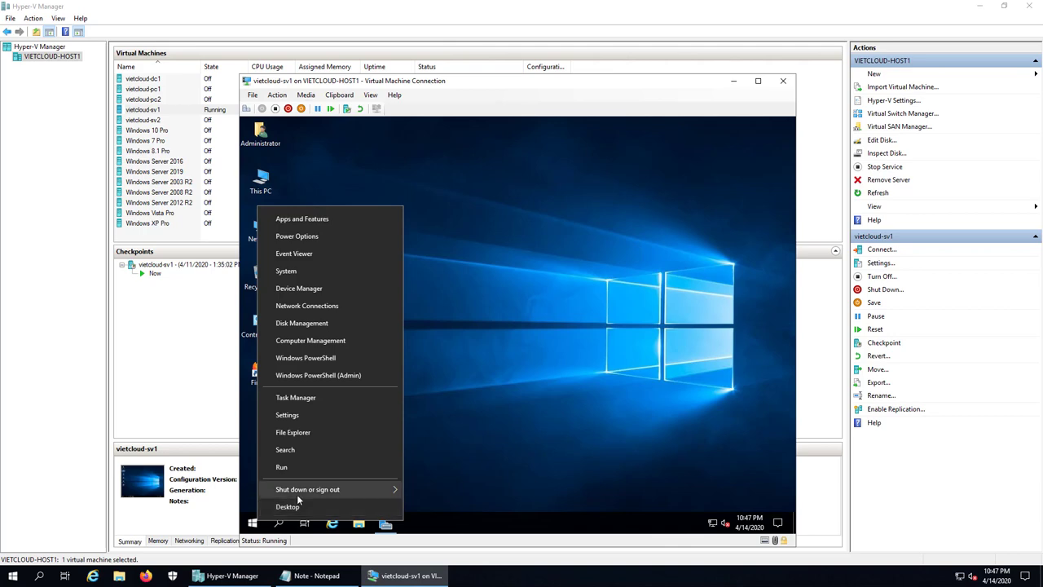
{"action": "mouse_move", "coordinate": [401, 491]}
{"action": "left_click", "coordinate": [433, 452]}
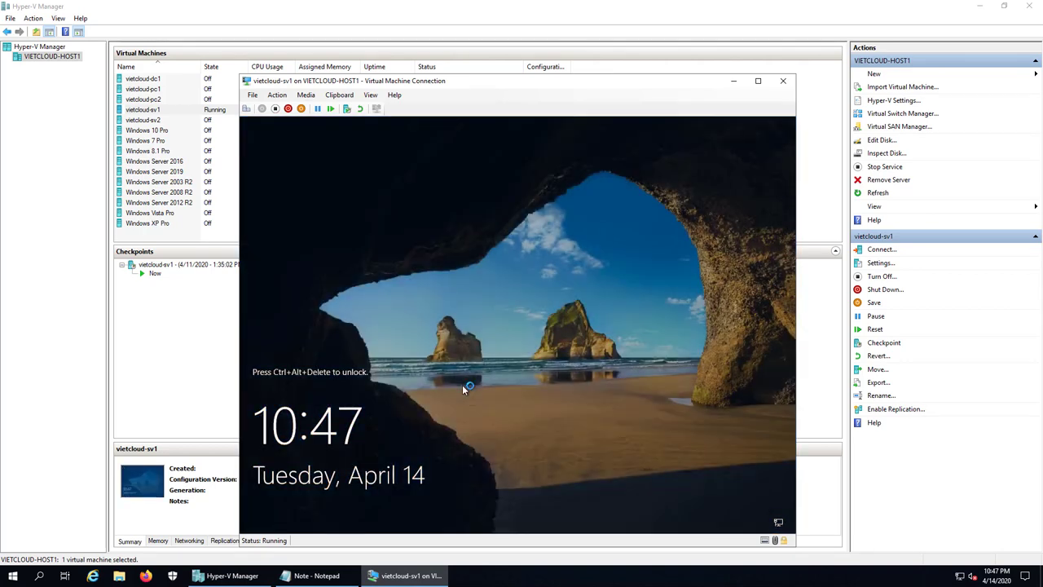
- Sign in to the VM as the kt1 accounting user with its password
{"action": "left_click", "coordinate": [247, 108]}
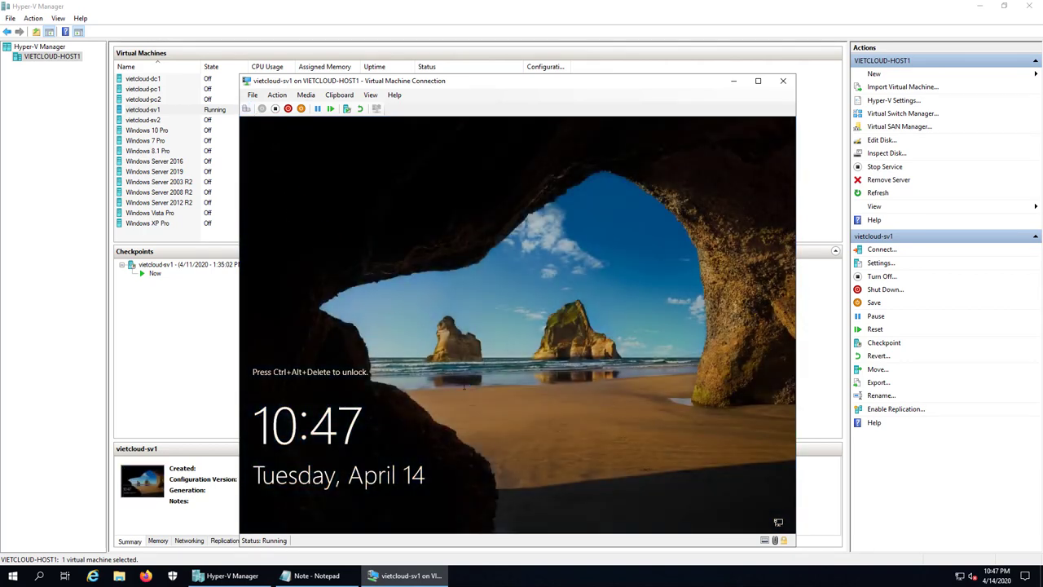
{"action": "left_click", "coordinate": [297, 412]}
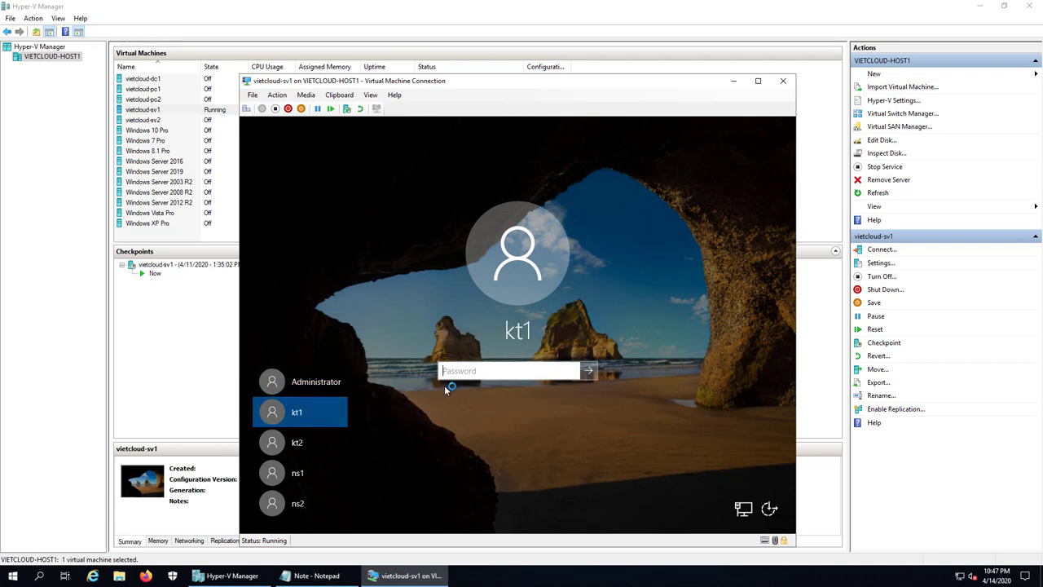
{"action": "type", "text": "•••••••••"}
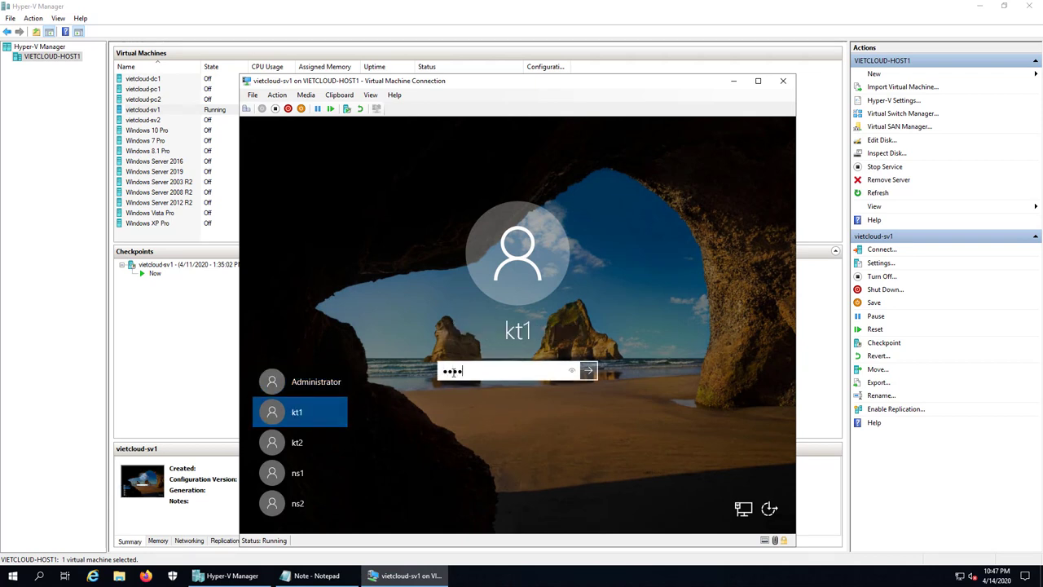
{"action": "type", "text": "••"}
{"action": "key", "text": "Return"}
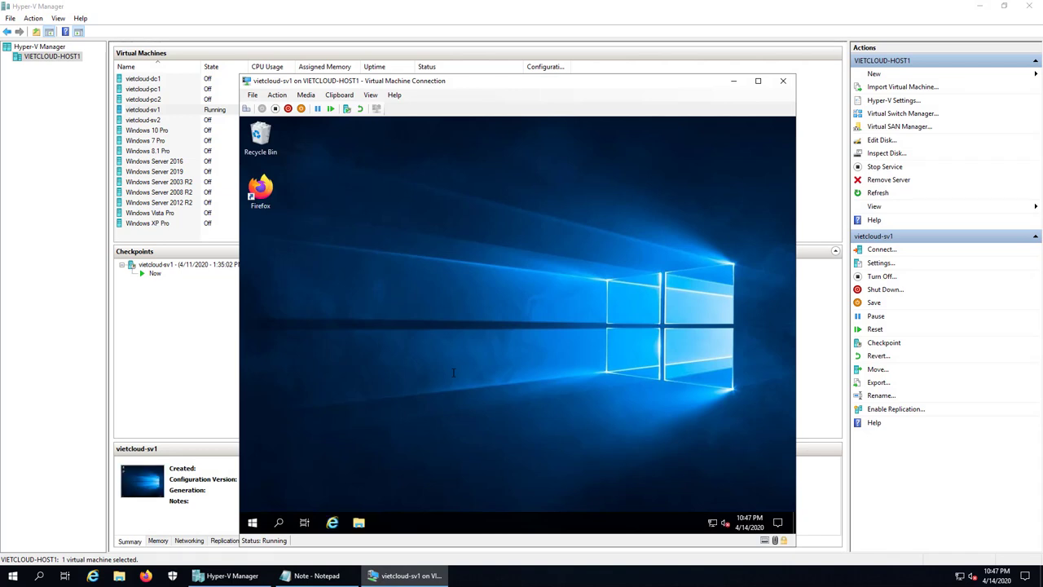
- Browse File Explorer to This PC > C: > DATA > KETOAN
{"action": "left_click", "coordinate": [359, 523]}
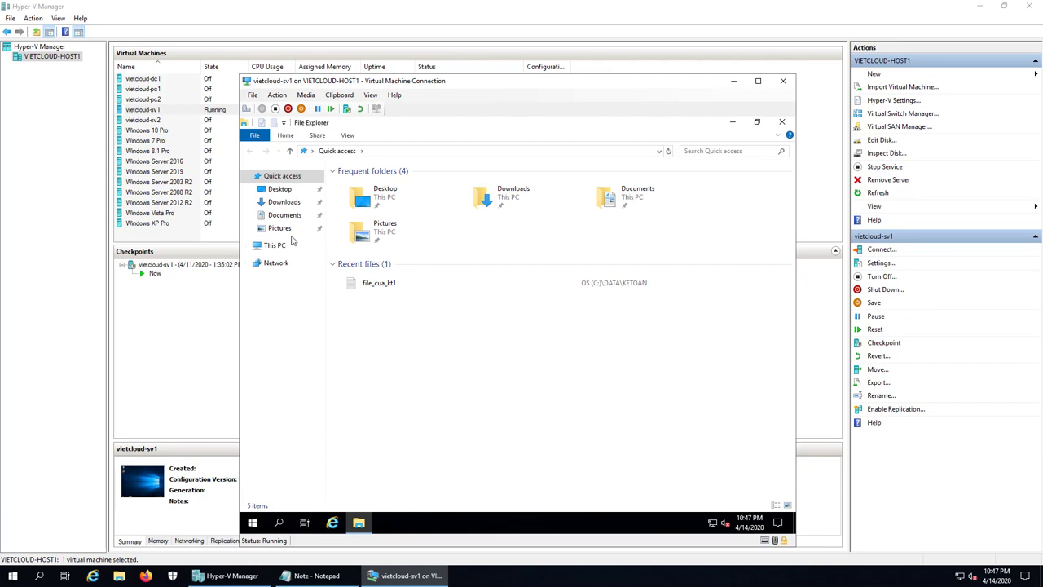
{"action": "left_click", "coordinate": [274, 245]}
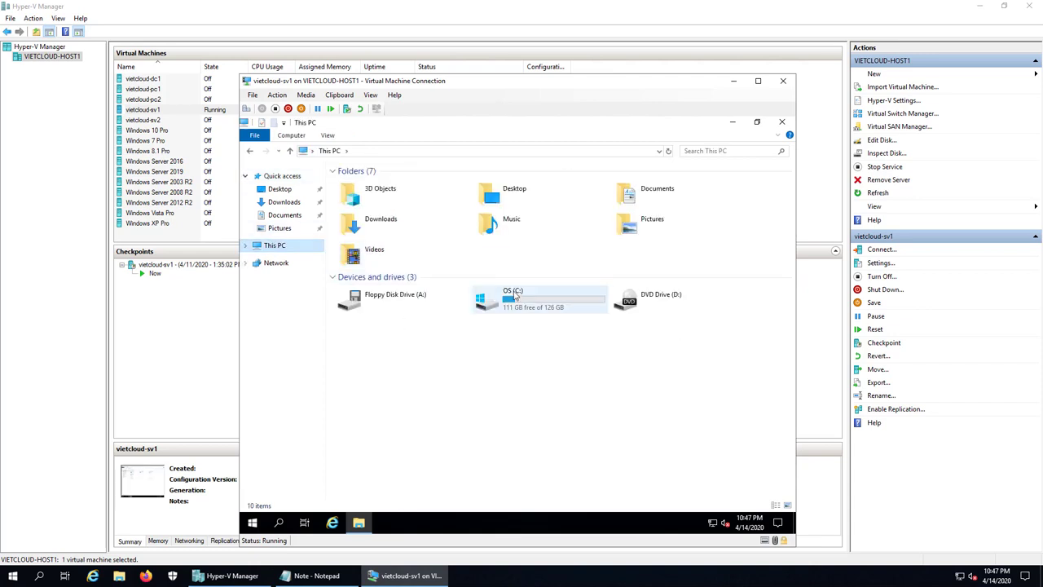
{"action": "double_click", "coordinate": [534, 298]}
{"action": "double_click", "coordinate": [355, 184]}
{"action": "double_click", "coordinate": [357, 185]}
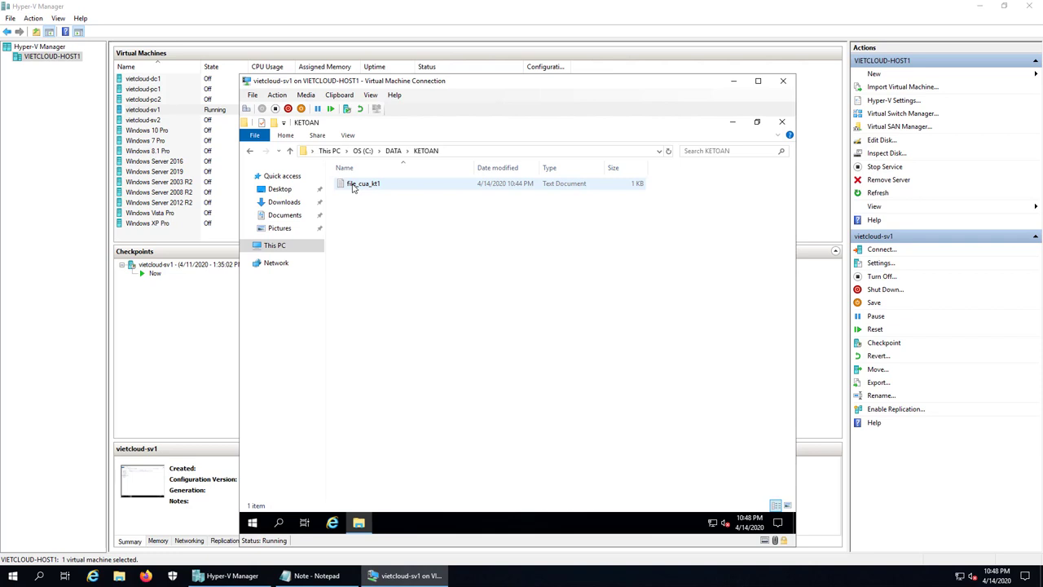
- Create a new folder named KT1 in KETOAN
{"action": "right_click", "coordinate": [381, 240]}
{"action": "mouse_move", "coordinate": [475, 366]}
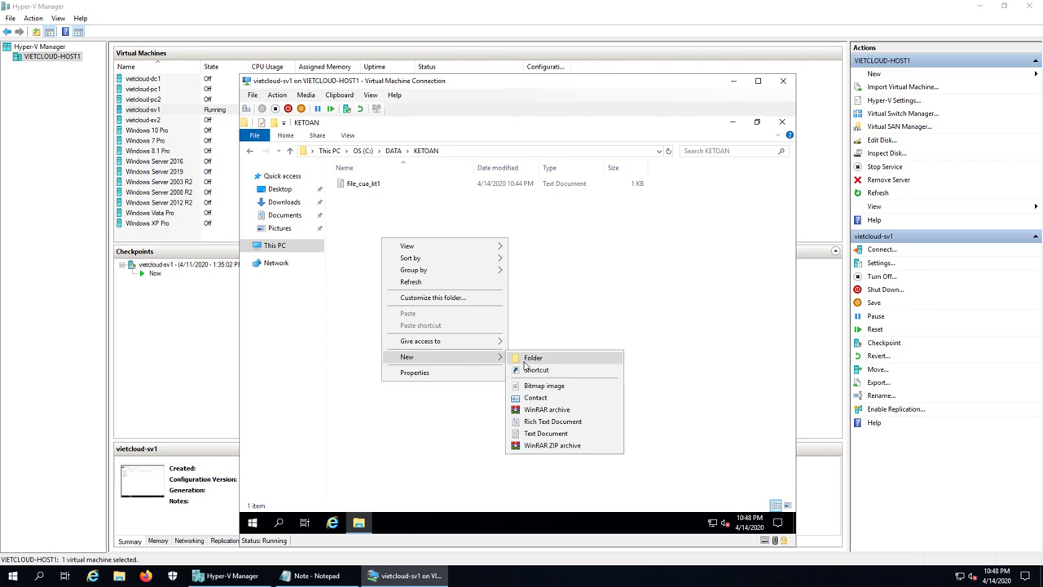
{"action": "left_click", "coordinate": [526, 359]}
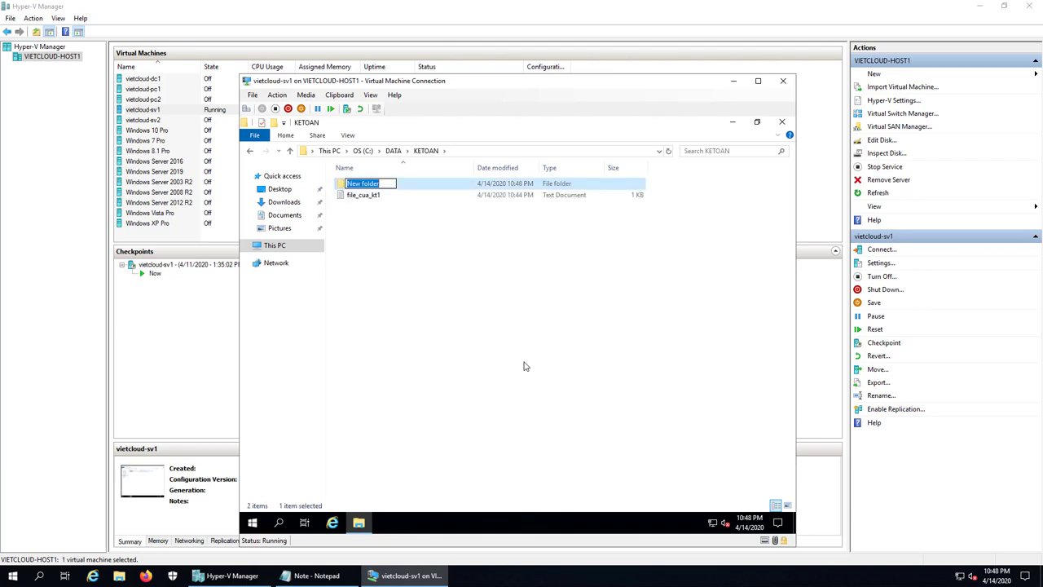
{"action": "type", "text": "ke"}
{"action": "key", "text": "BackSpace"}
{"action": "key", "text": "BackSpace"}
{"action": "type", "text": "KT1"}
{"action": "key", "text": "Return"}
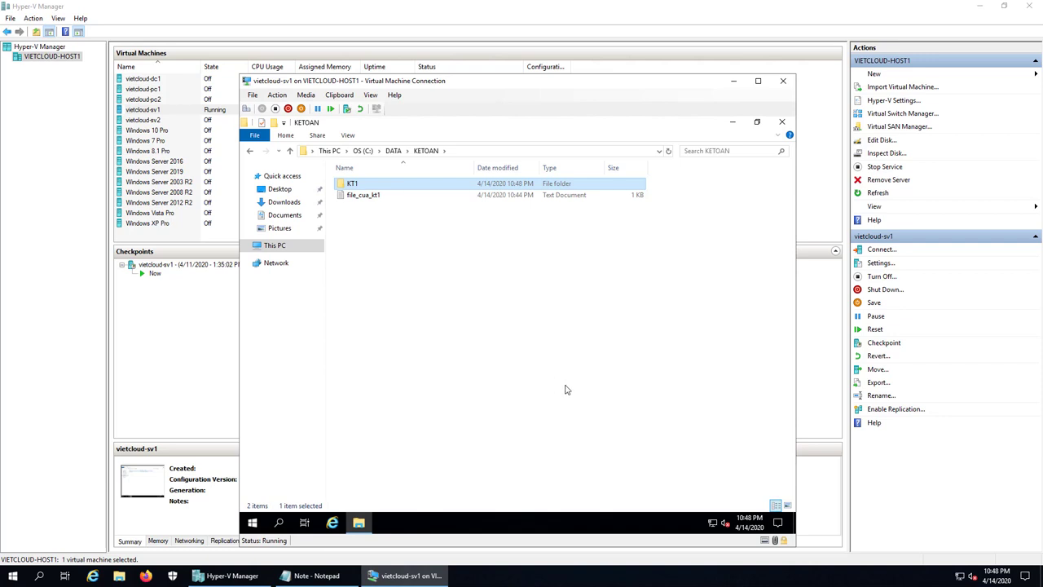
- Open the Advanced Security Settings for KT1 from its Properties' Security tab
{"action": "right_click", "coordinate": [360, 185]}
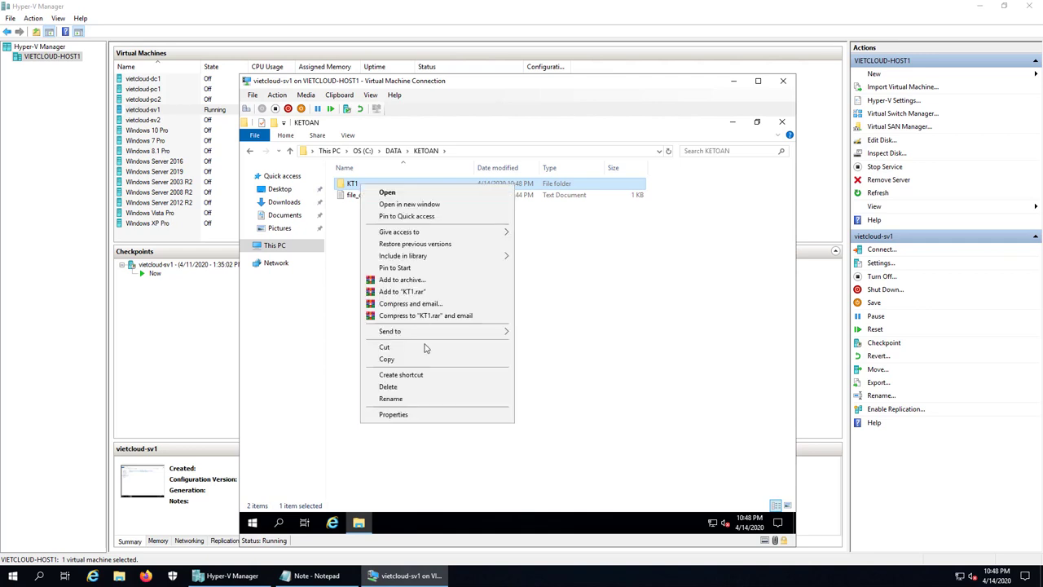
{"action": "left_click", "coordinate": [424, 416]}
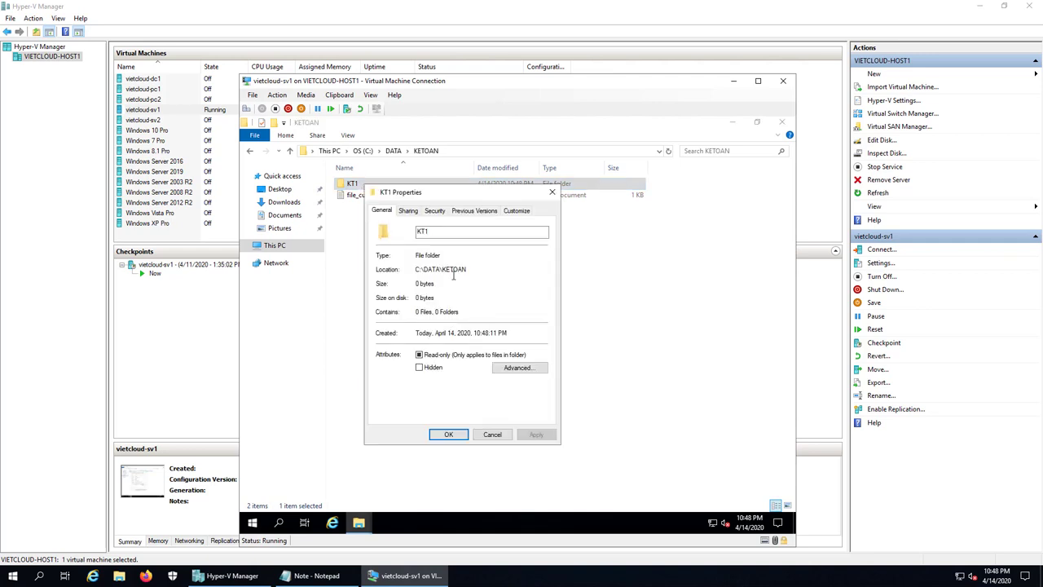
{"action": "left_click", "coordinate": [436, 211]}
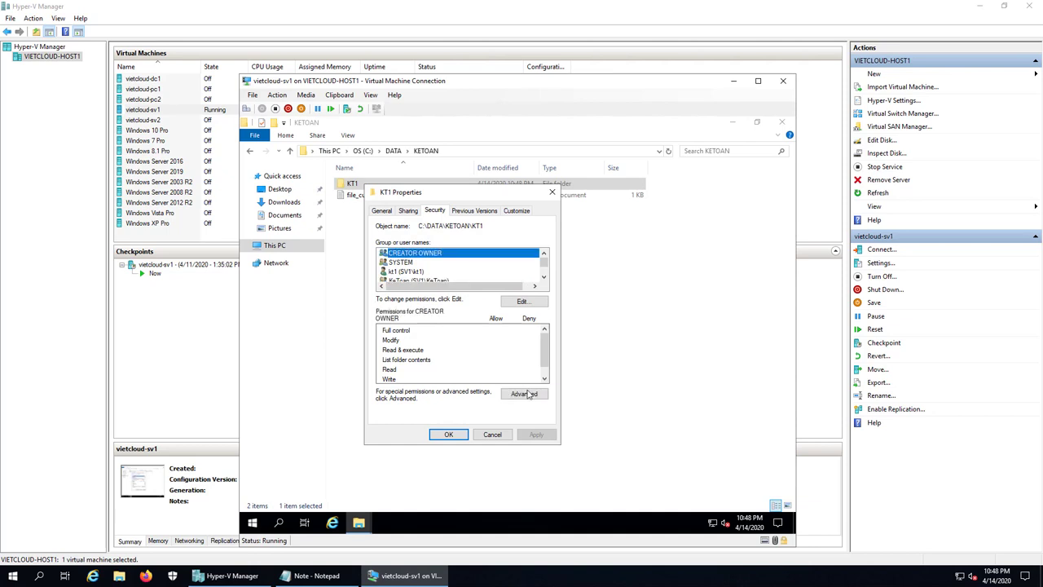
{"action": "left_click", "coordinate": [526, 393]}
- Disable inheritance on KT1, converting inherited permissions into explicit entries
{"action": "left_click", "coordinate": [372, 405]}
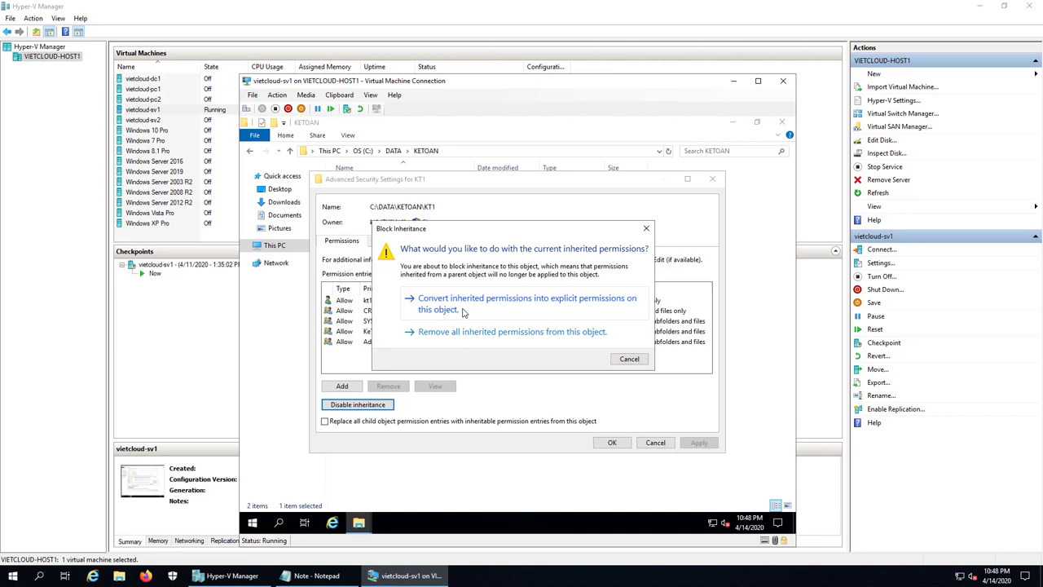
{"action": "left_click", "coordinate": [462, 310]}
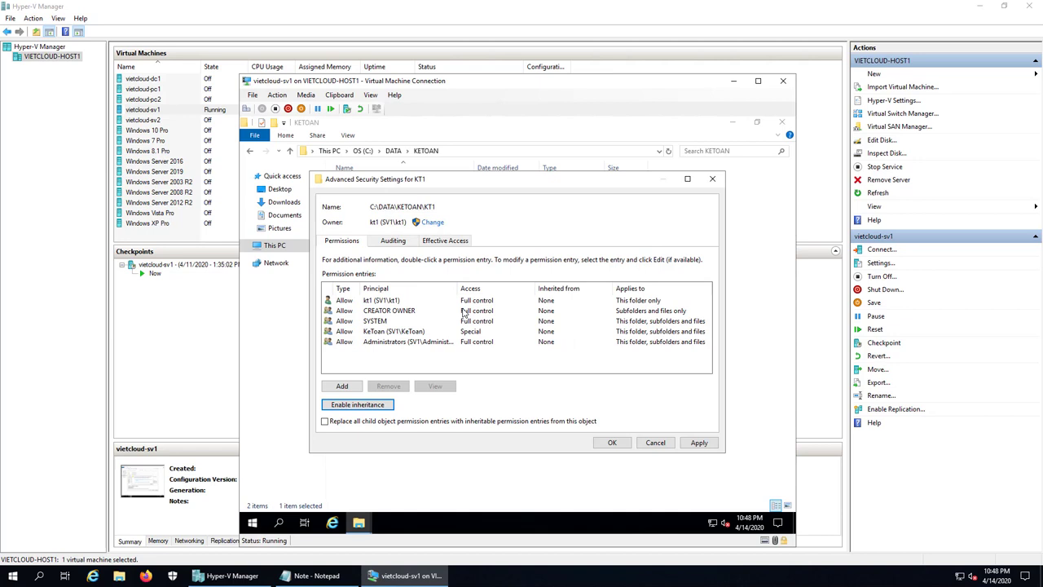
{"action": "left_click", "coordinate": [612, 443]}
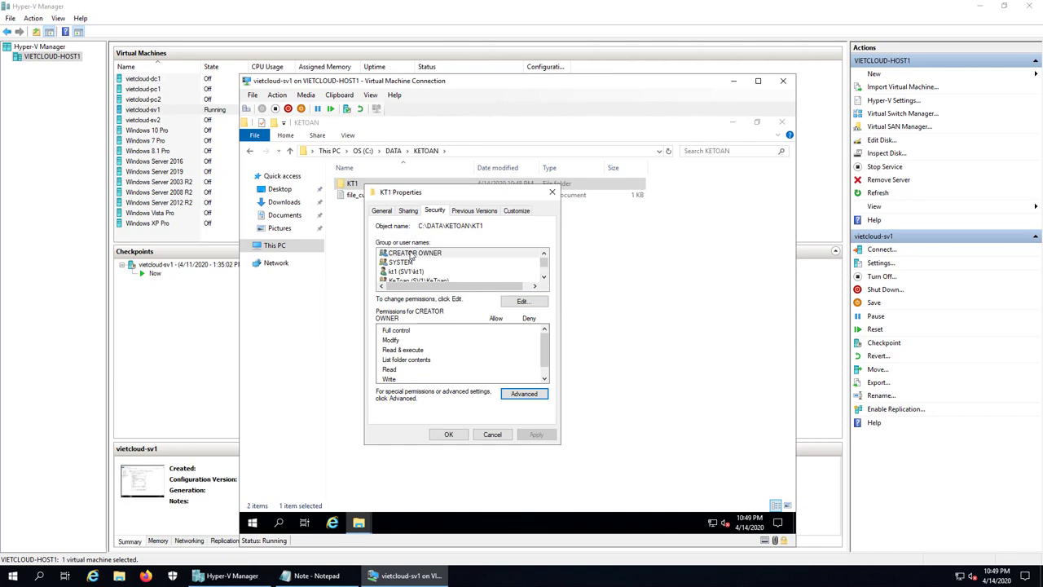
{"action": "left_click", "coordinate": [411, 255]}
{"action": "left_click", "coordinate": [523, 302]}
- Remove CREATOR OWNER, SYSTEM, KeToan and Administrators from KT1's permission list
{"action": "left_click", "coordinate": [544, 357]}
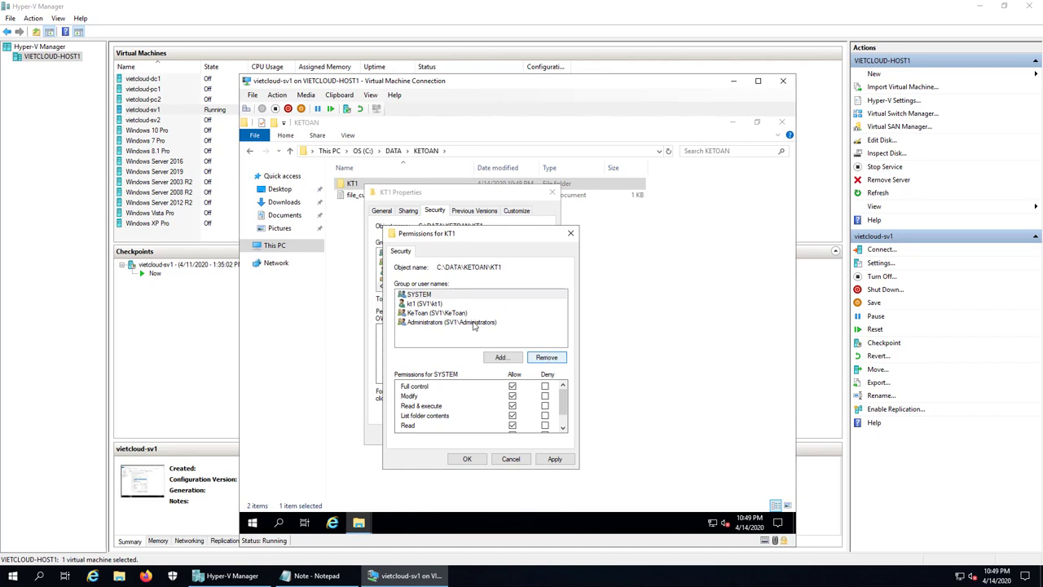
{"action": "left_click", "coordinate": [546, 357]}
{"action": "left_click", "coordinate": [450, 305]}
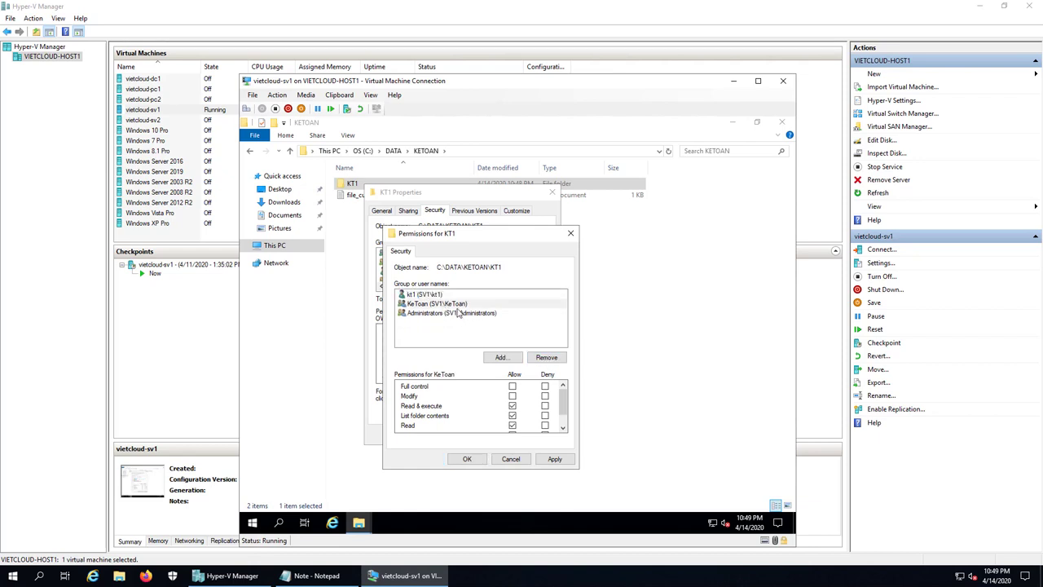
{"action": "left_click", "coordinate": [548, 358]}
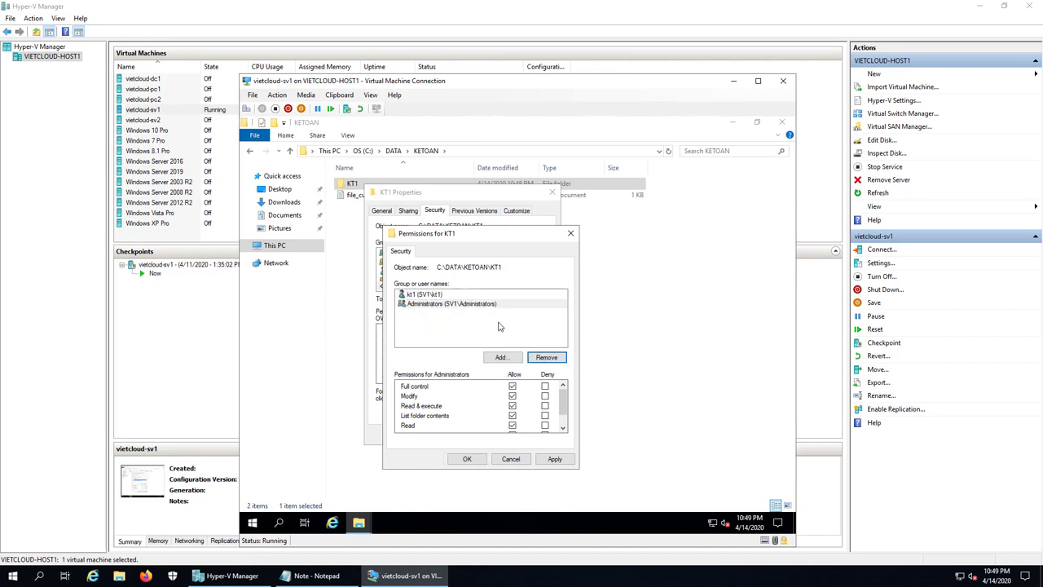
{"action": "left_click", "coordinate": [547, 357]}
- Grant kt1 Full control Allow on KT1 and save the properties
{"action": "left_click", "coordinate": [425, 296]}
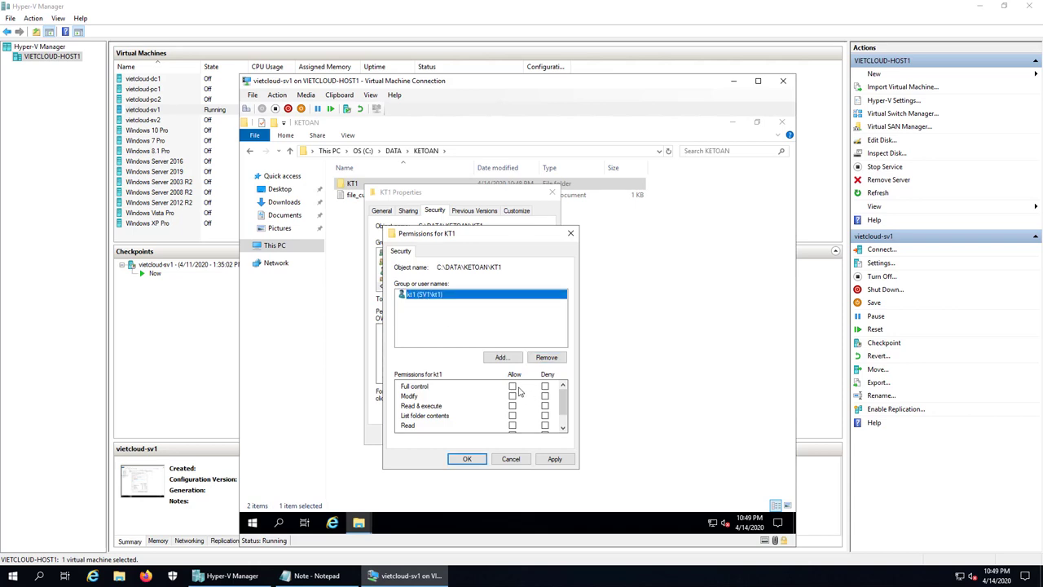
{"action": "left_click", "coordinate": [512, 387]}
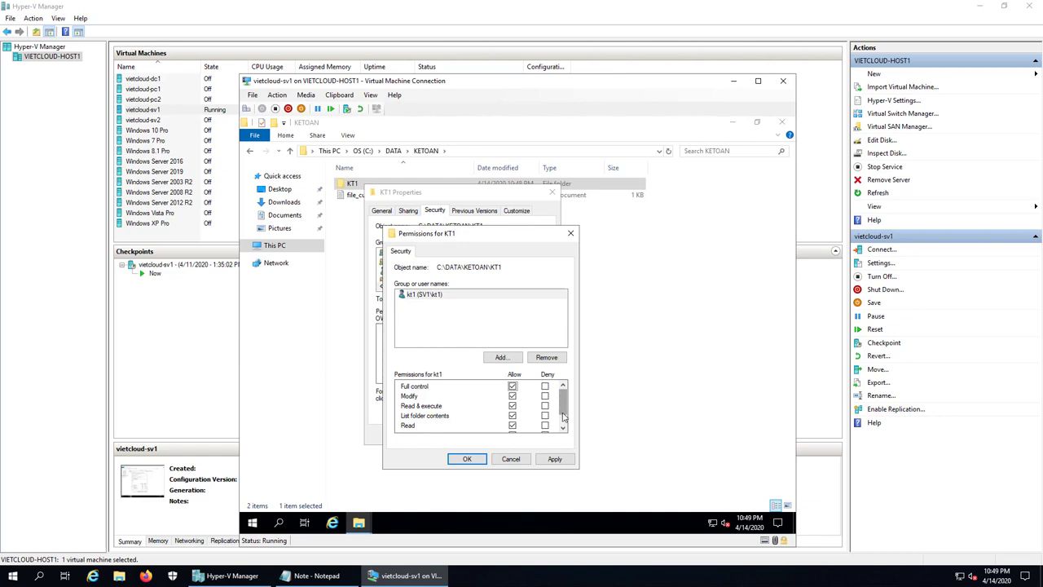
{"action": "scroll", "coordinate": [562, 416], "scroll_direction": "down", "scroll_amount": 2}
{"action": "scroll", "coordinate": [564, 400], "scroll_direction": "up", "scroll_amount": 2}
{"action": "left_click", "coordinate": [481, 459]}
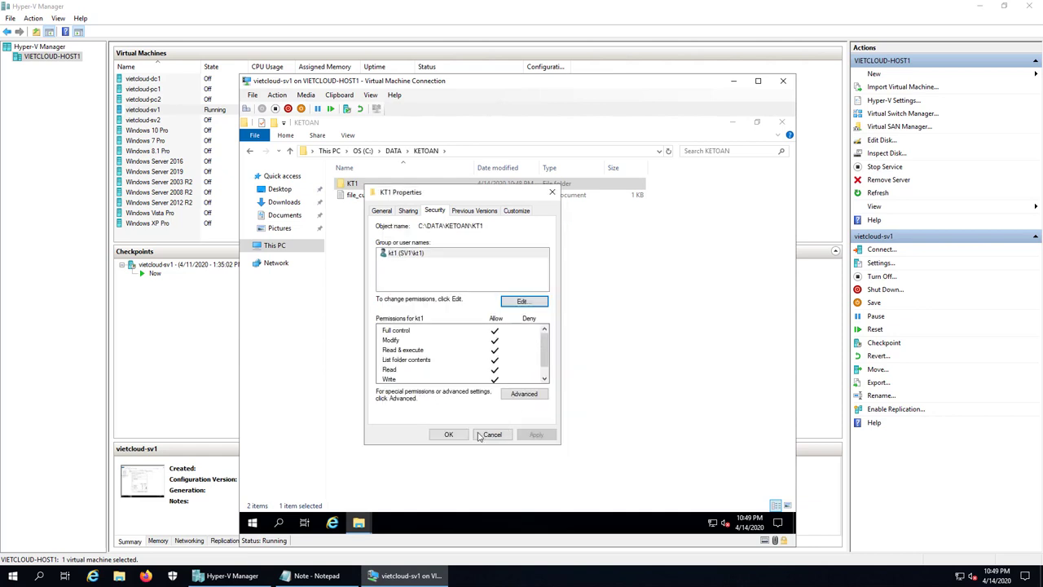
{"action": "left_click", "coordinate": [448, 435]}
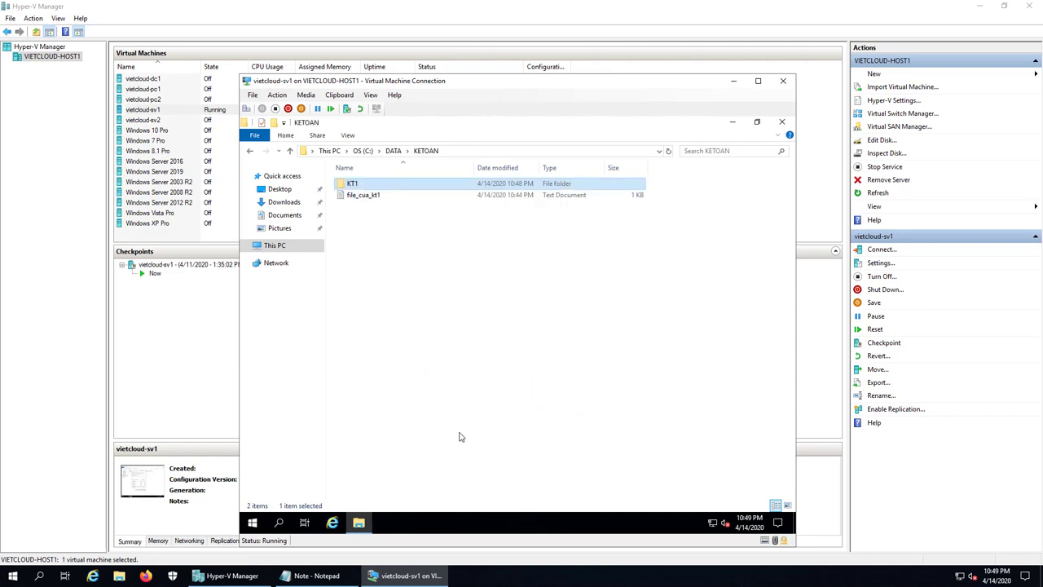
- Recheck KT1's Security tab, then close the KETOAN window
{"action": "right_click", "coordinate": [356, 189]}
{"action": "left_click", "coordinate": [399, 417]}
{"action": "left_click", "coordinate": [429, 213]}
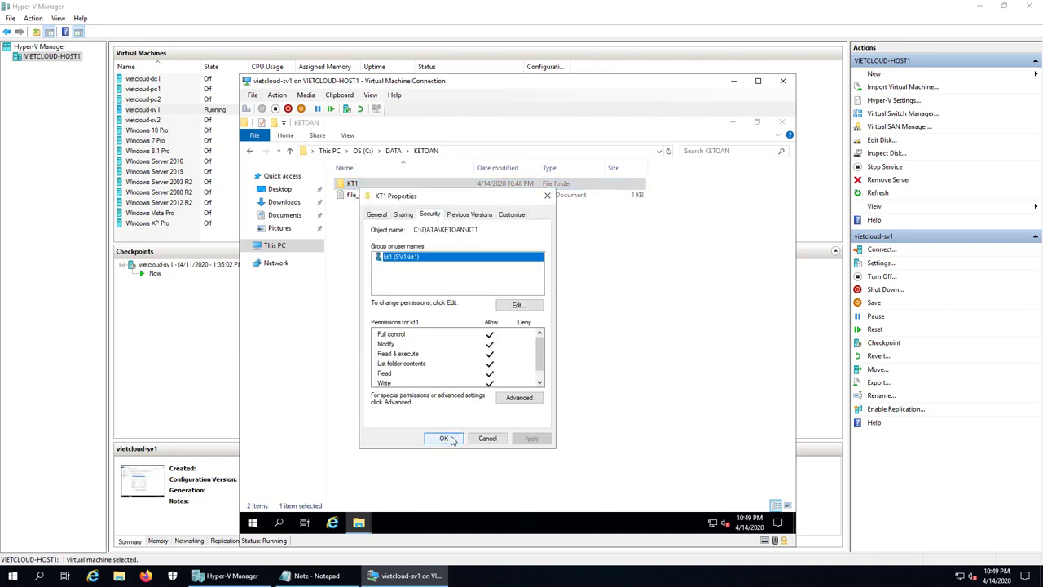
{"action": "left_click", "coordinate": [445, 439]}
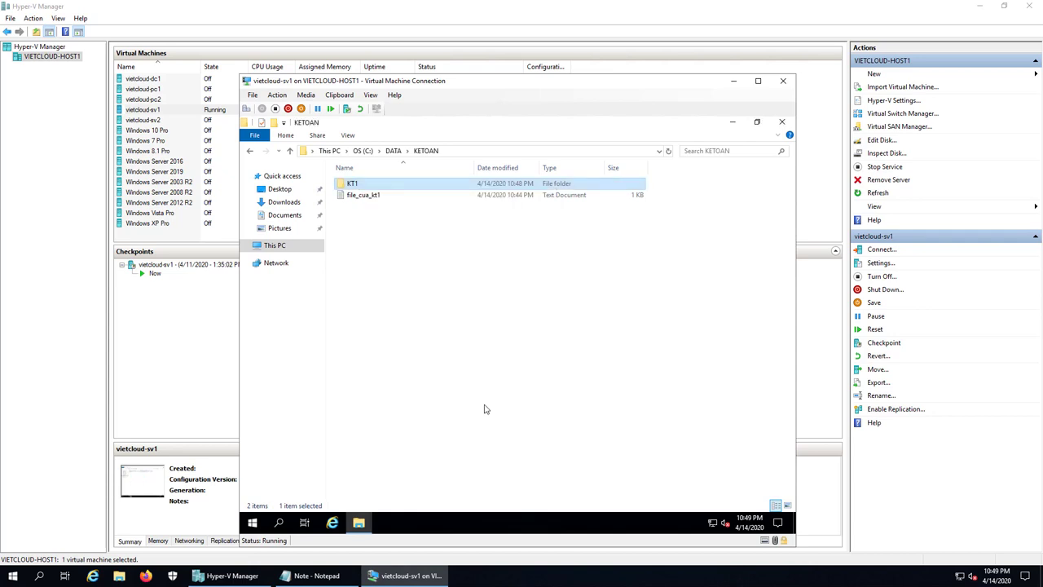
{"action": "left_click", "coordinate": [575, 303]}
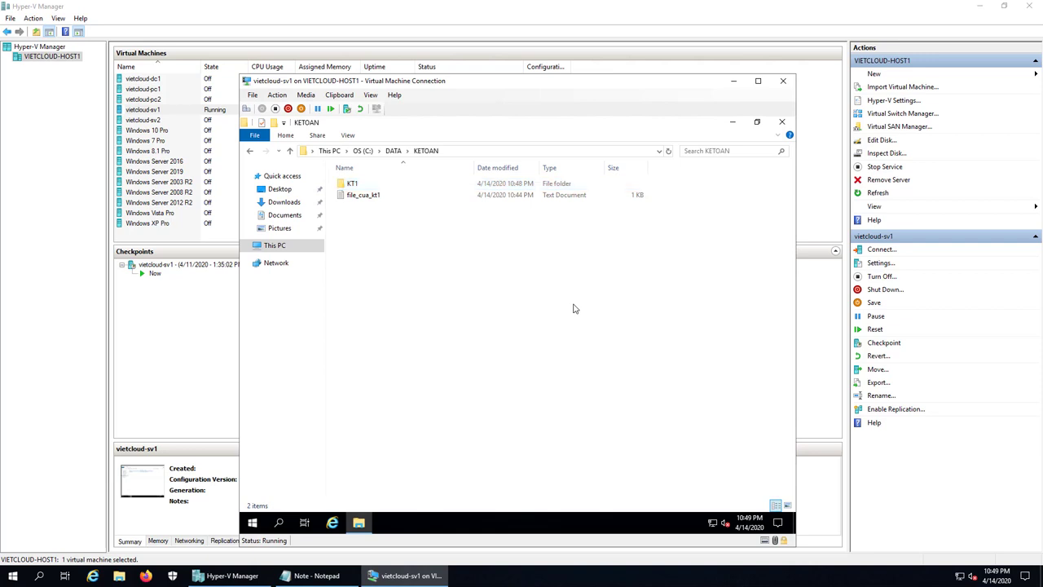
{"action": "left_click", "coordinate": [781, 121]}
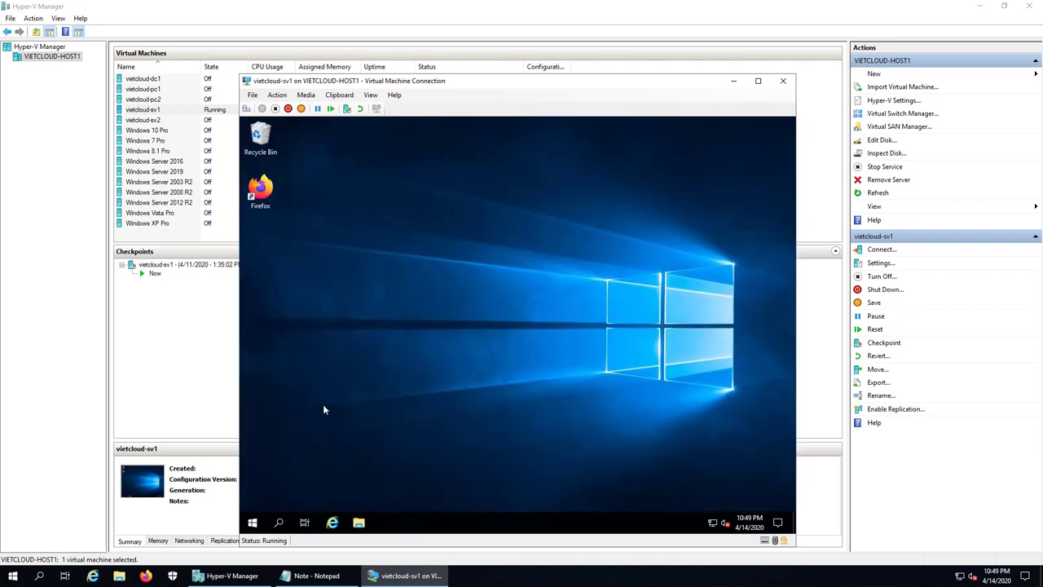
- Sign the kt1 user out of the VM
{"action": "right_click", "coordinate": [253, 523]}
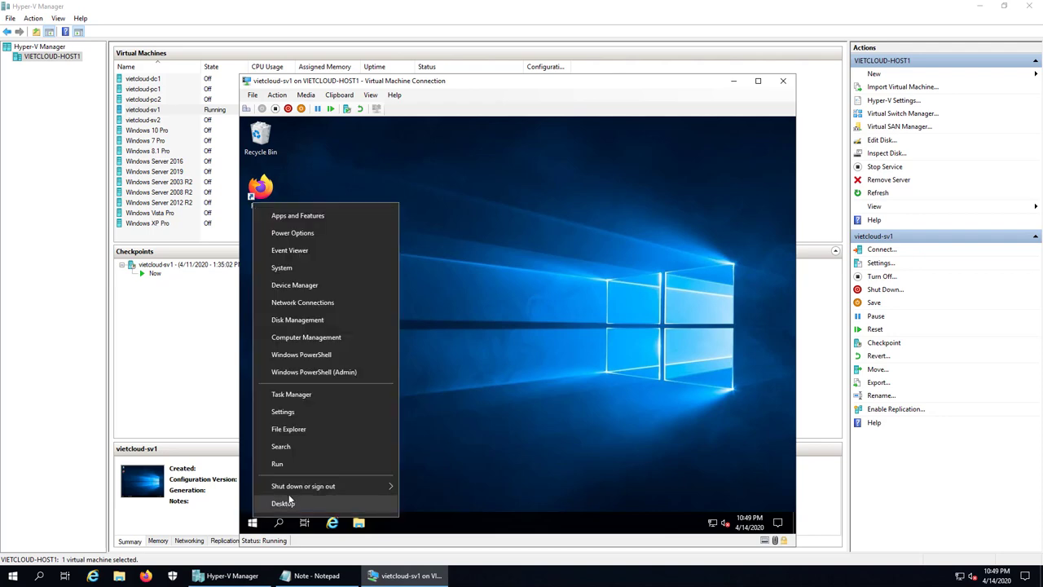
{"action": "mouse_move", "coordinate": [294, 491]}
{"action": "left_click", "coordinate": [412, 489]}
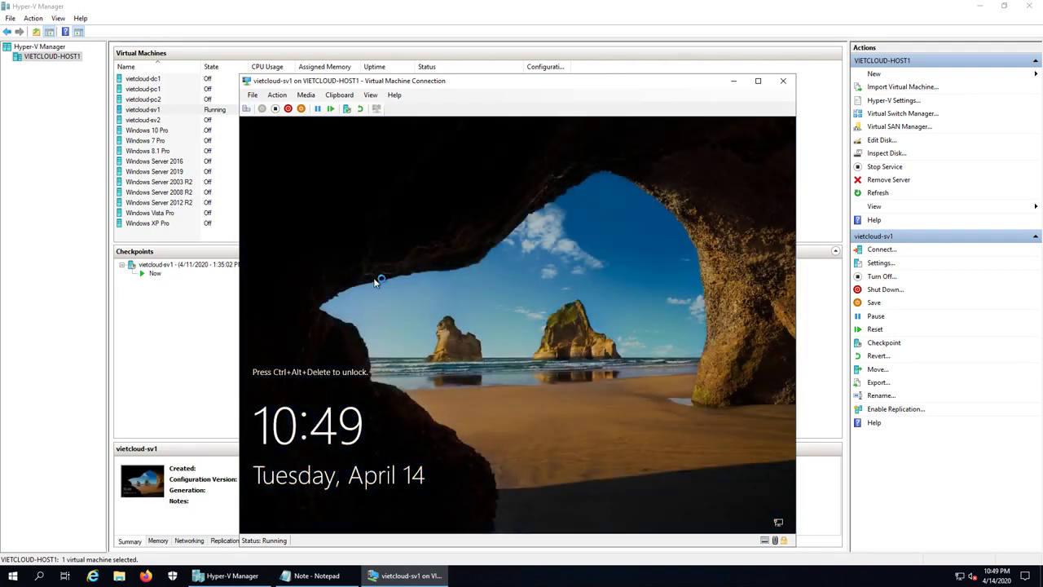
- Sign back in as Administrator with the administrator password
{"action": "left_click", "coordinate": [375, 281]}
{"action": "left_click", "coordinate": [318, 410]}
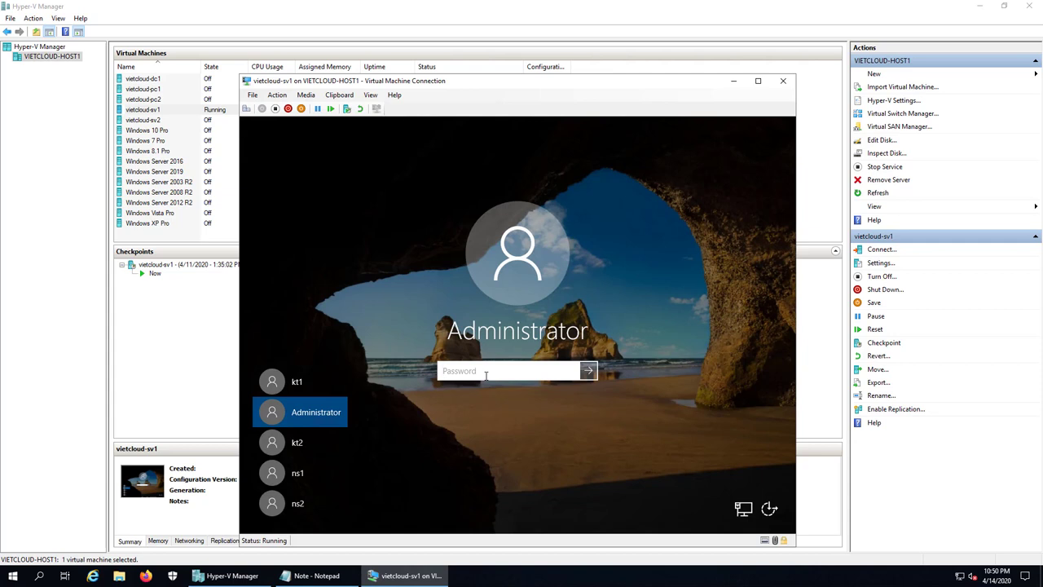
{"action": "type", "text": "************"}
{"action": "key", "text": "Return"}
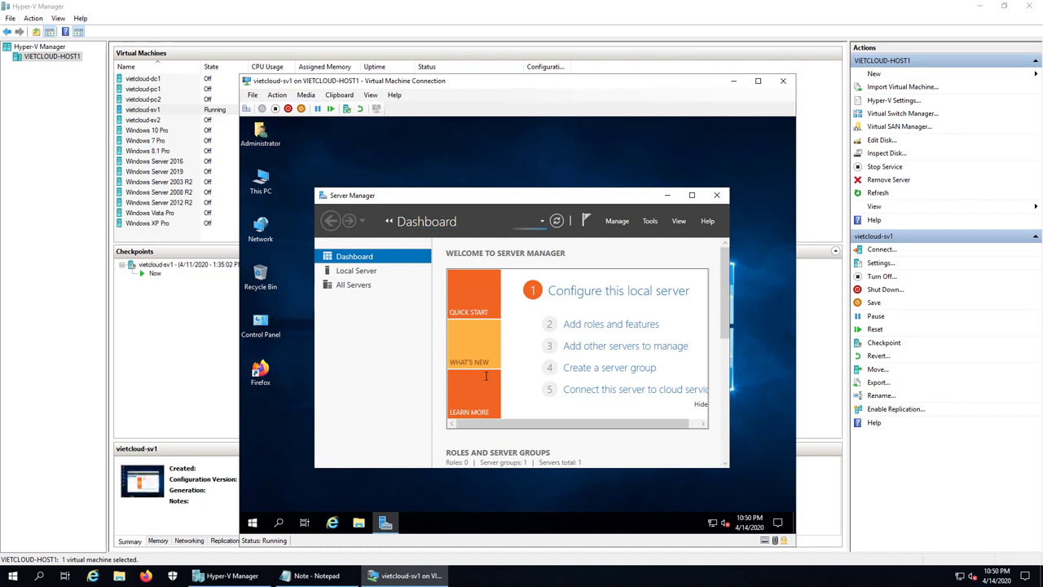
- Browse to C:\DATA\KETOAN and cancel the no-permission prompt when opening KT1
{"action": "left_click", "coordinate": [359, 522]}
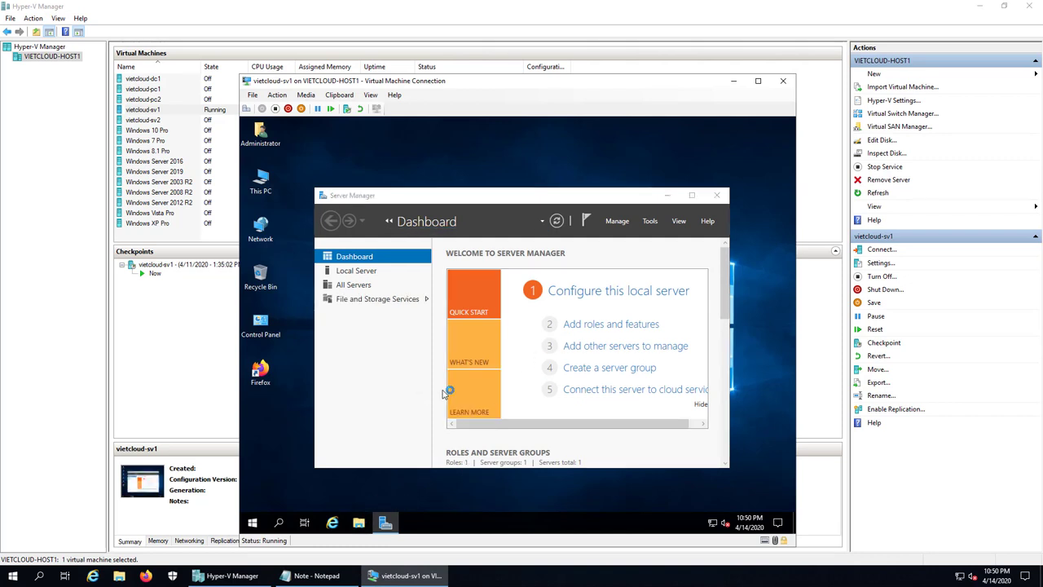
{"action": "left_click", "coordinate": [274, 259]}
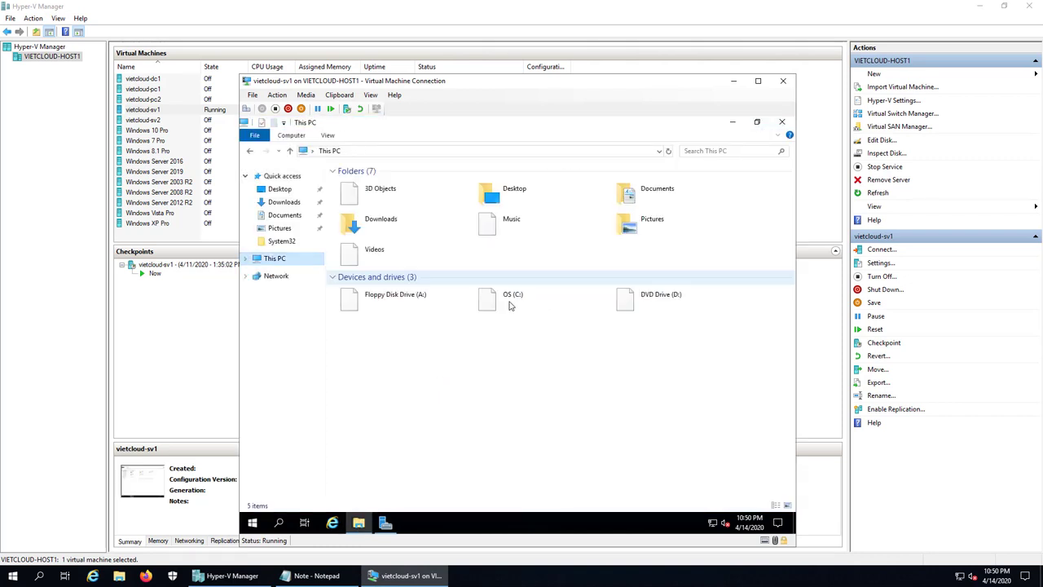
{"action": "double_click", "coordinate": [498, 295]}
{"action": "double_click", "coordinate": [354, 184]}
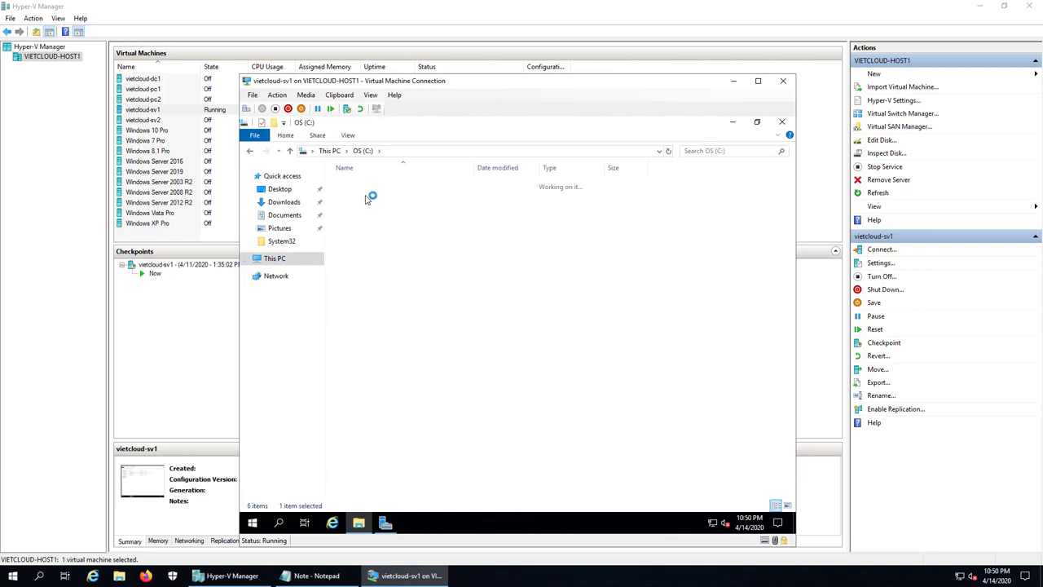
{"action": "left_click", "coordinate": [371, 186]}
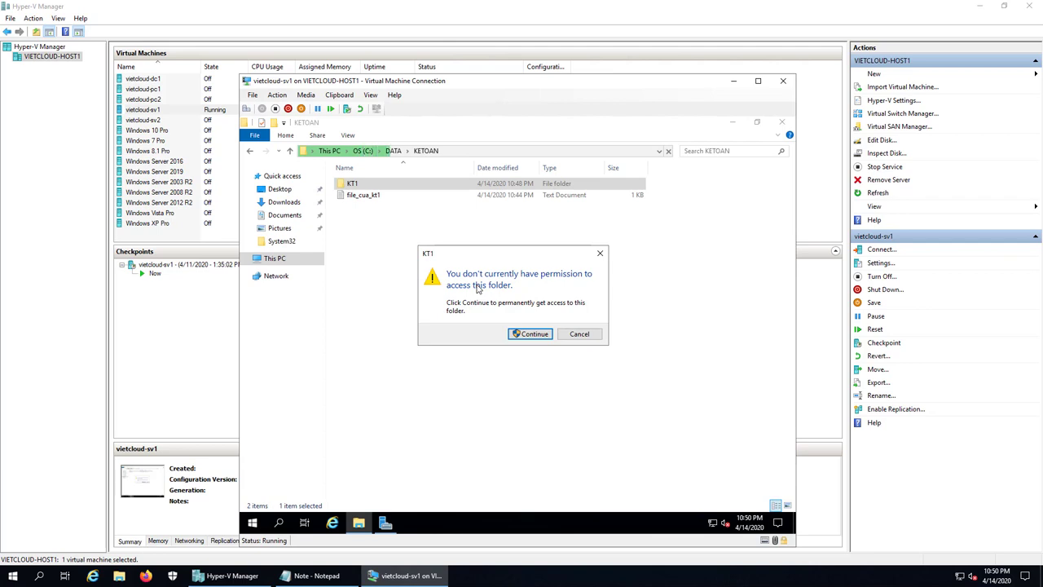
{"action": "left_click", "coordinate": [580, 334]}
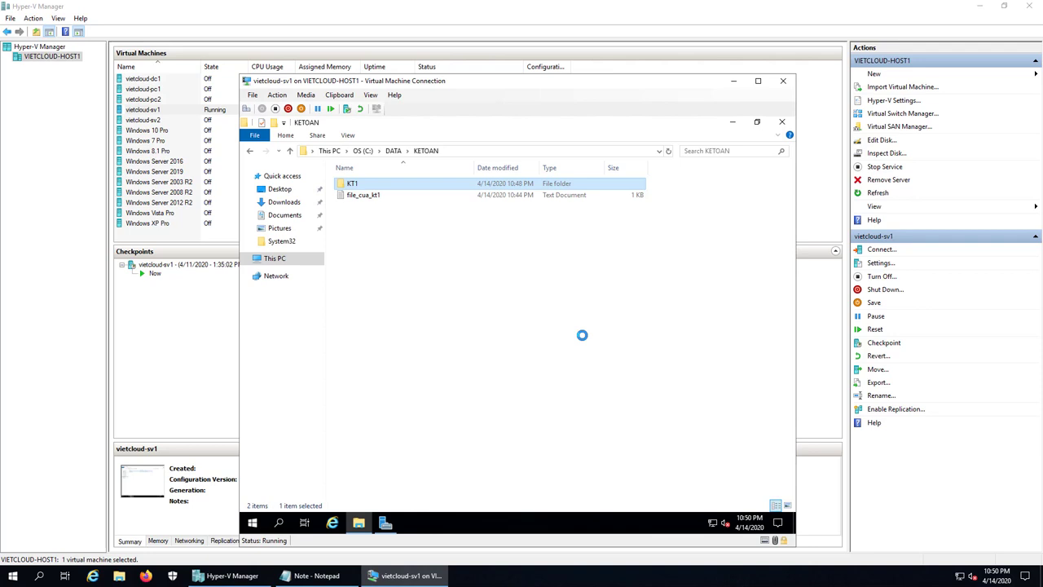
- Open KT1's Advanced Security Settings from its Properties' Security tab
{"action": "right_click", "coordinate": [347, 187]}
{"action": "left_click", "coordinate": [378, 416]}
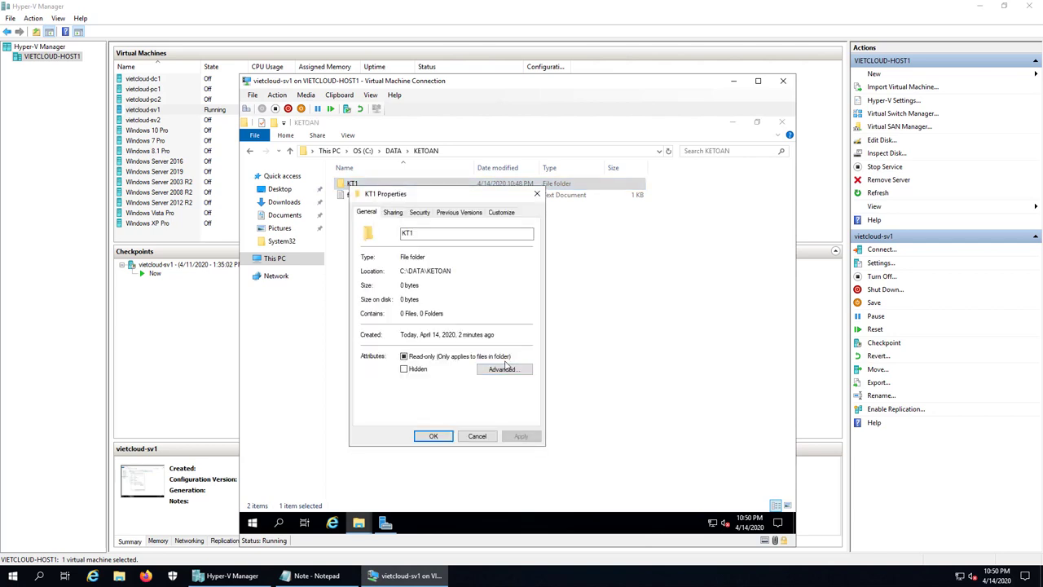
{"action": "left_click", "coordinate": [419, 211]}
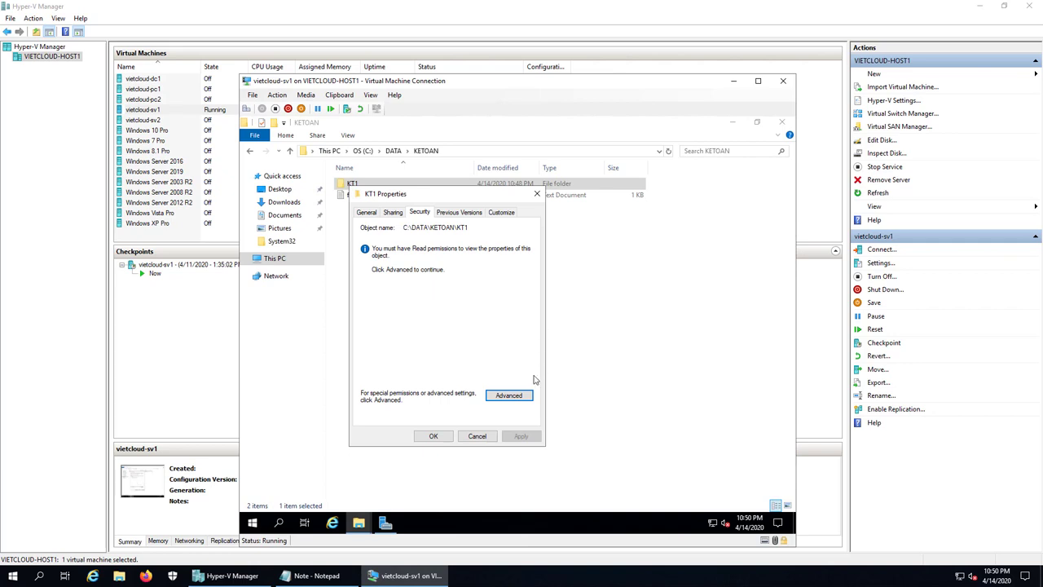
{"action": "left_click", "coordinate": [511, 396]}
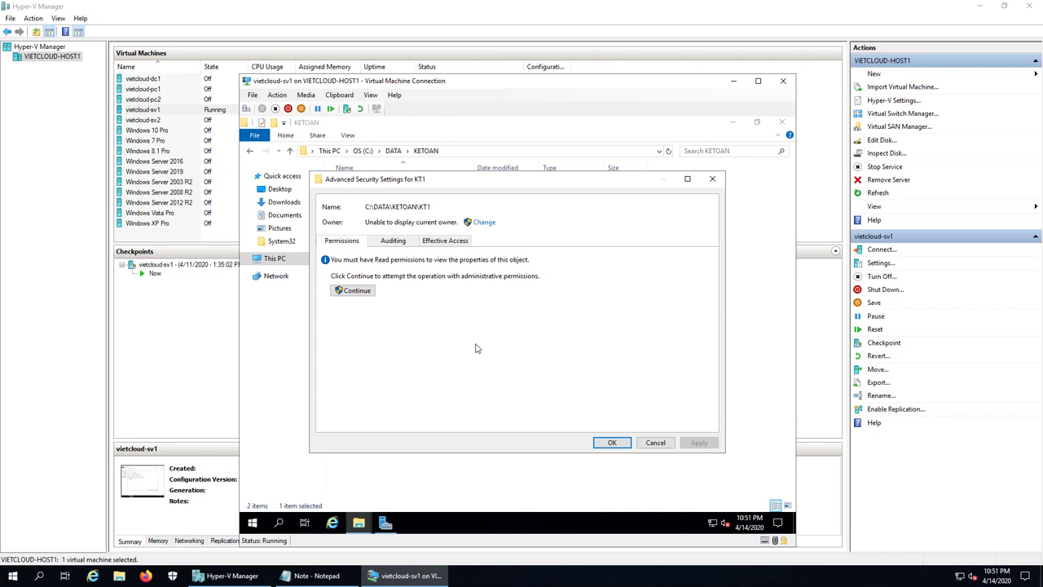
- Change KT1's owner to Administrator, including subcontainers and objects, and accept full-control replacement
{"action": "left_click", "coordinate": [483, 223]}
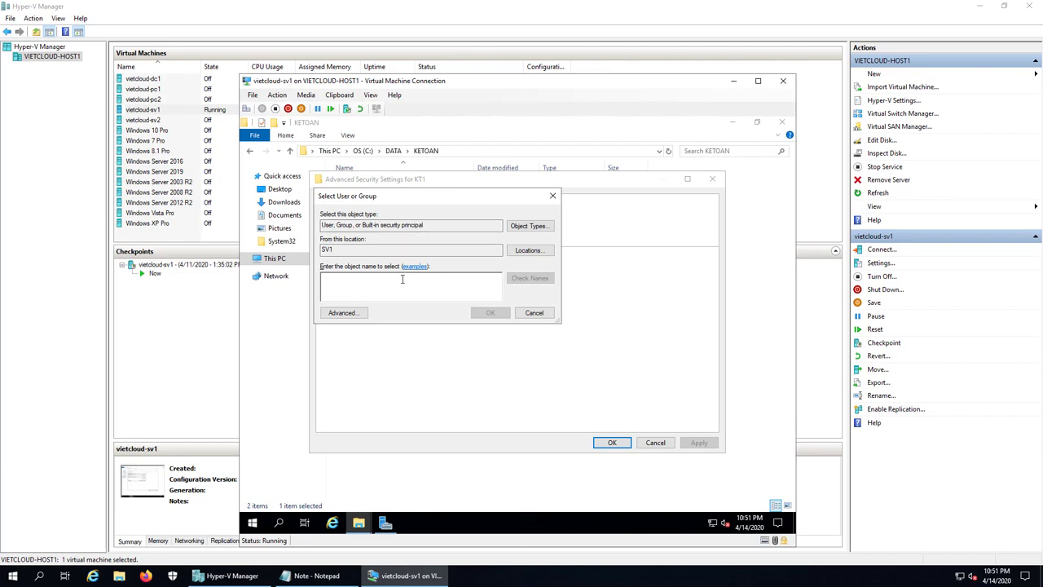
{"action": "type", "text": "adminis"}
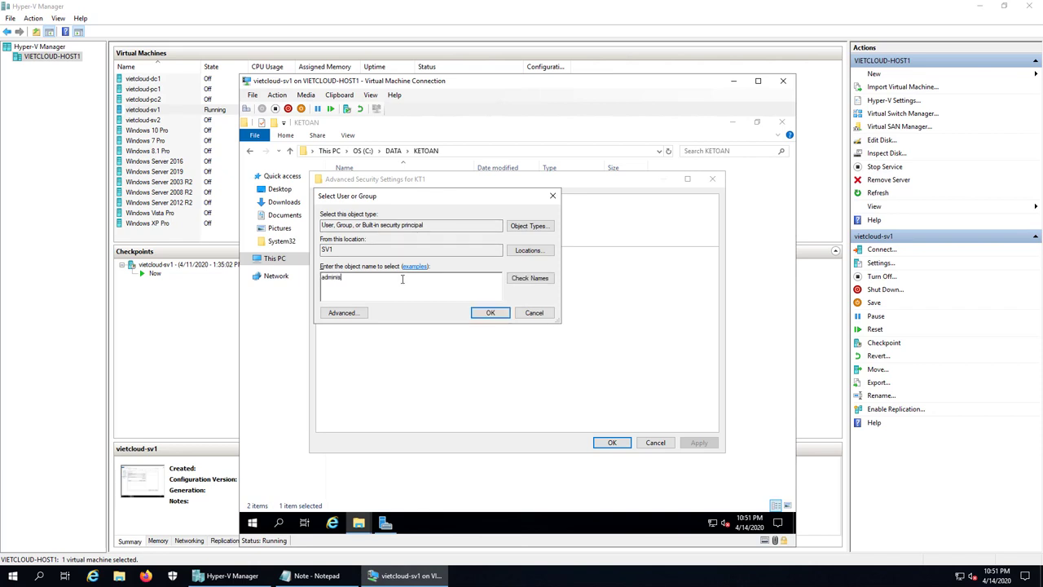
{"action": "type", "text": "trator"}
{"action": "left_click", "coordinate": [529, 281]}
{"action": "left_click", "coordinate": [490, 313]}
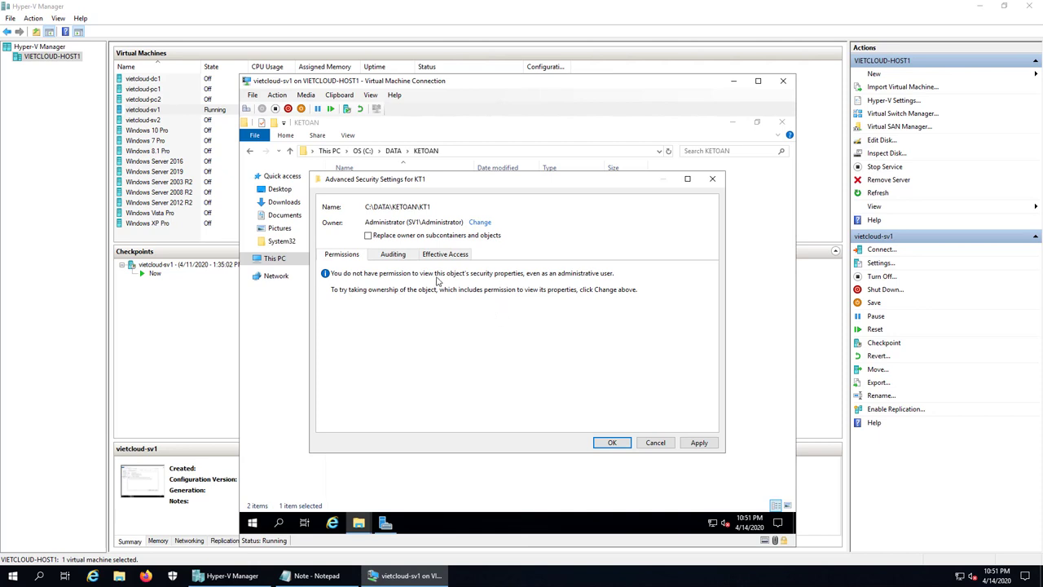
{"action": "left_click", "coordinate": [368, 236]}
{"action": "left_click", "coordinate": [613, 442]}
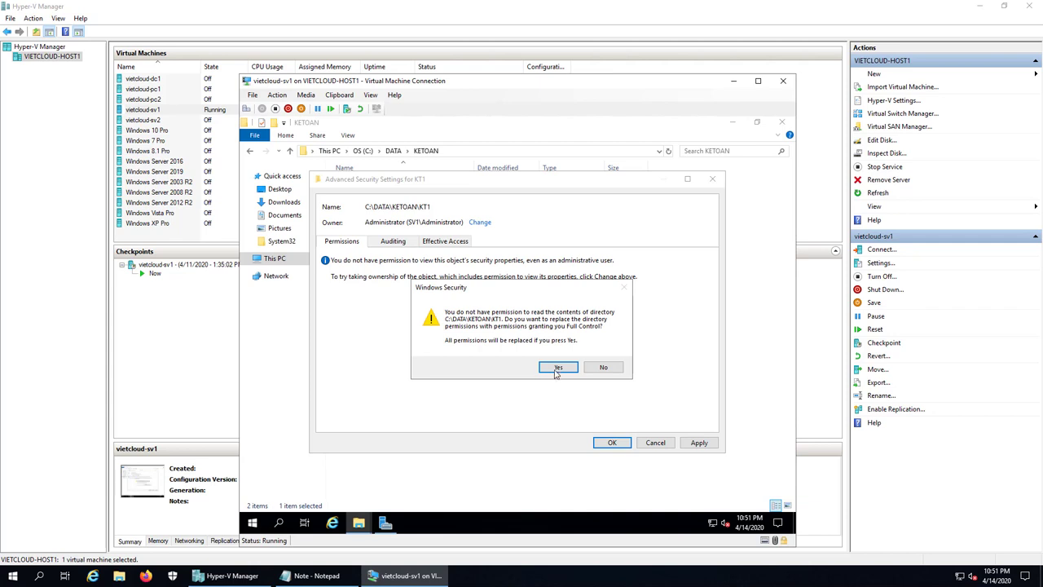
{"action": "left_click", "coordinate": [559, 367]}
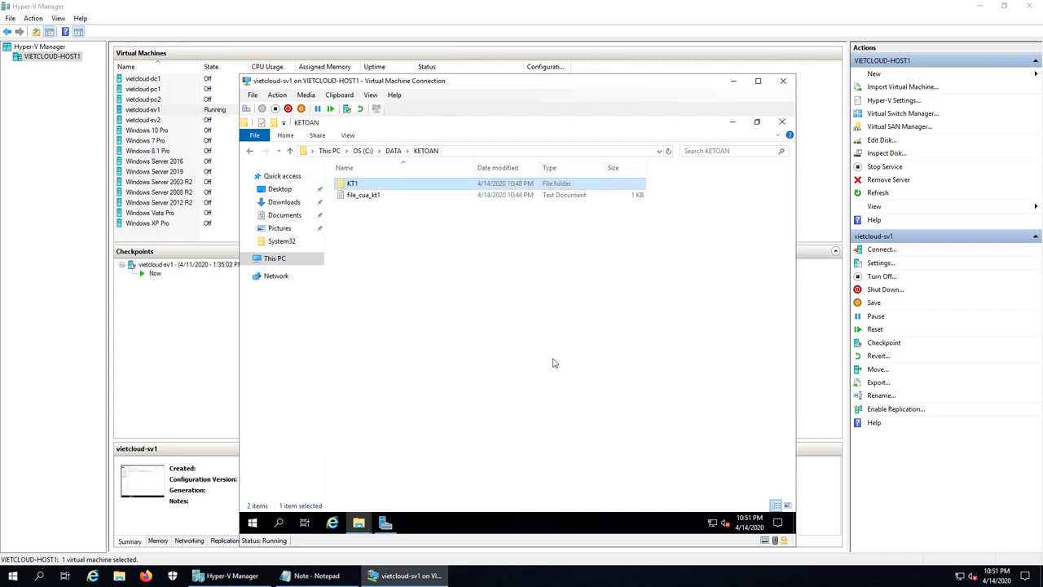
{"action": "right_click", "coordinate": [357, 187]}
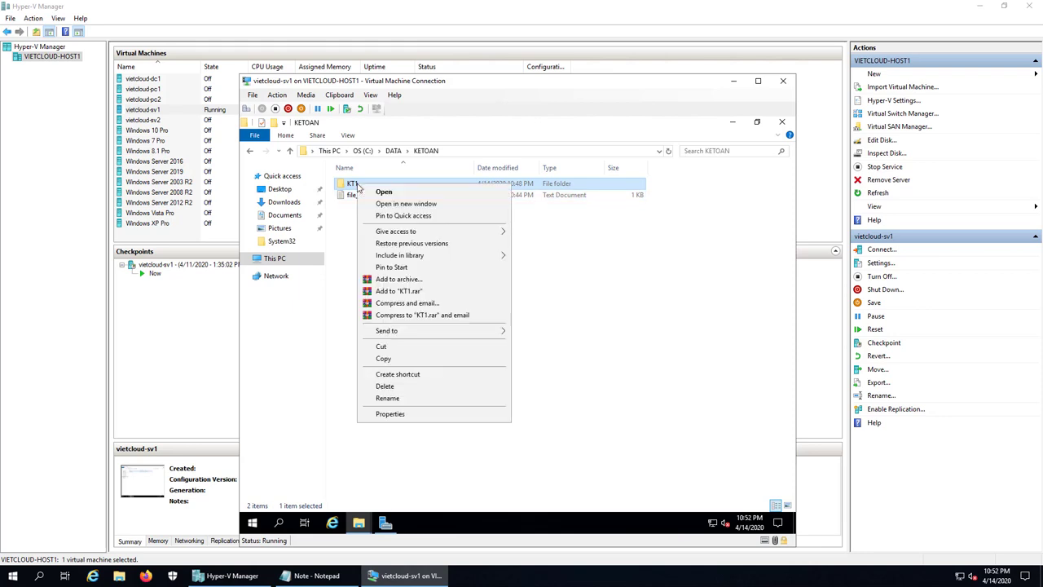
{"action": "left_click", "coordinate": [425, 413]}
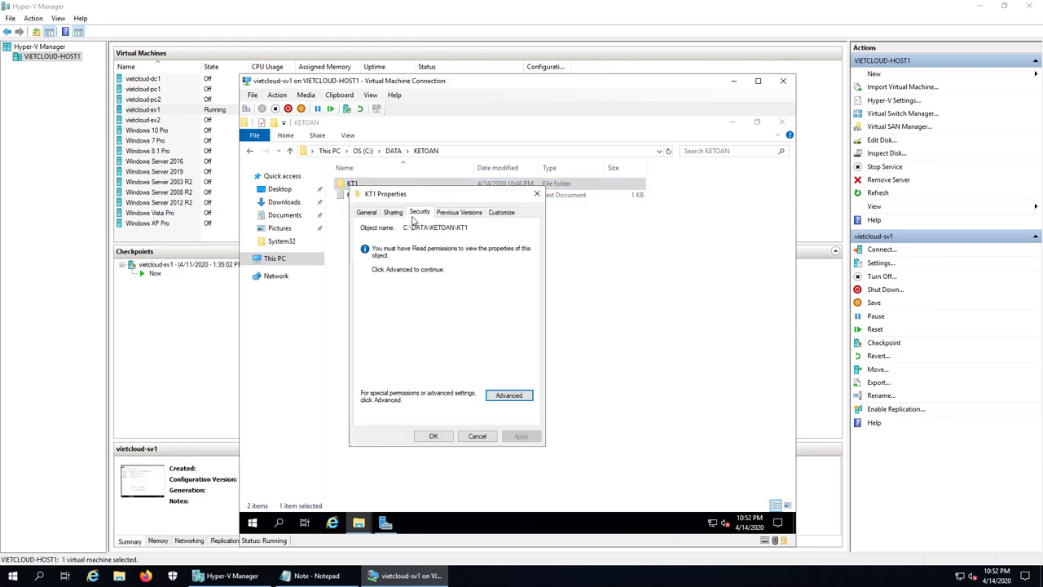
{"action": "left_click", "coordinate": [396, 214]}
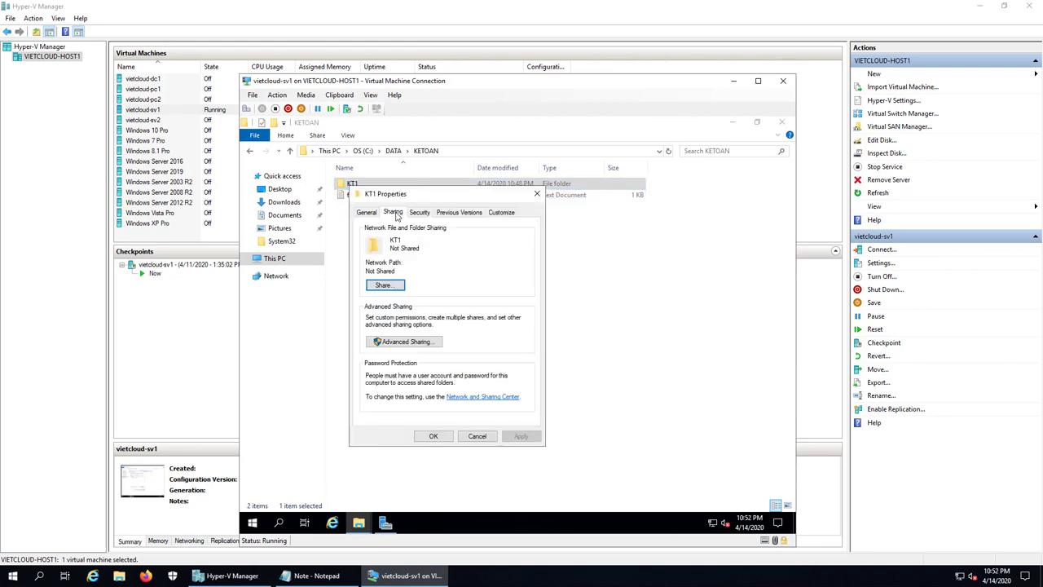
{"action": "left_click", "coordinate": [421, 212]}
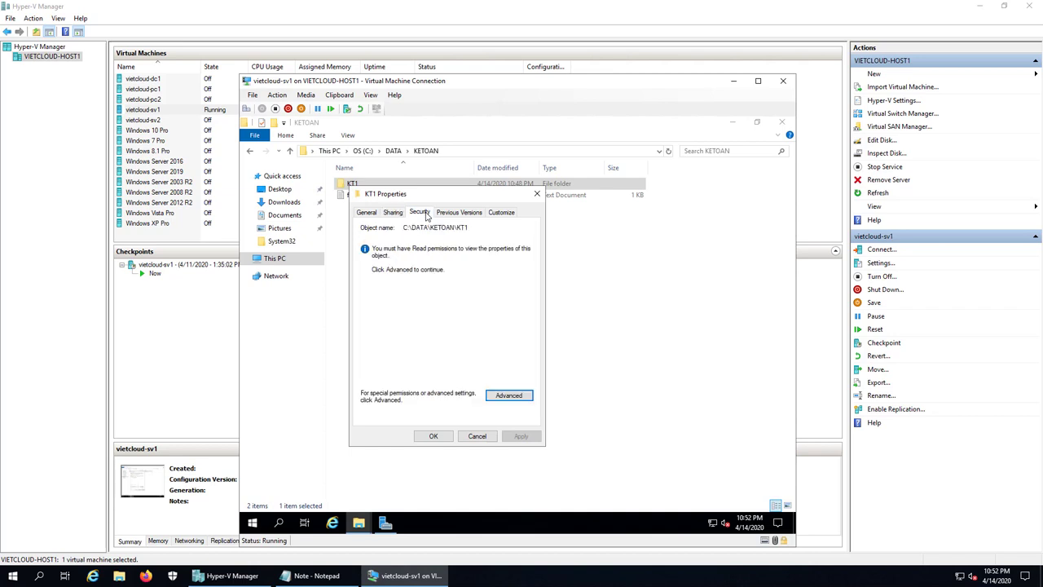
{"action": "left_click", "coordinate": [510, 397]}
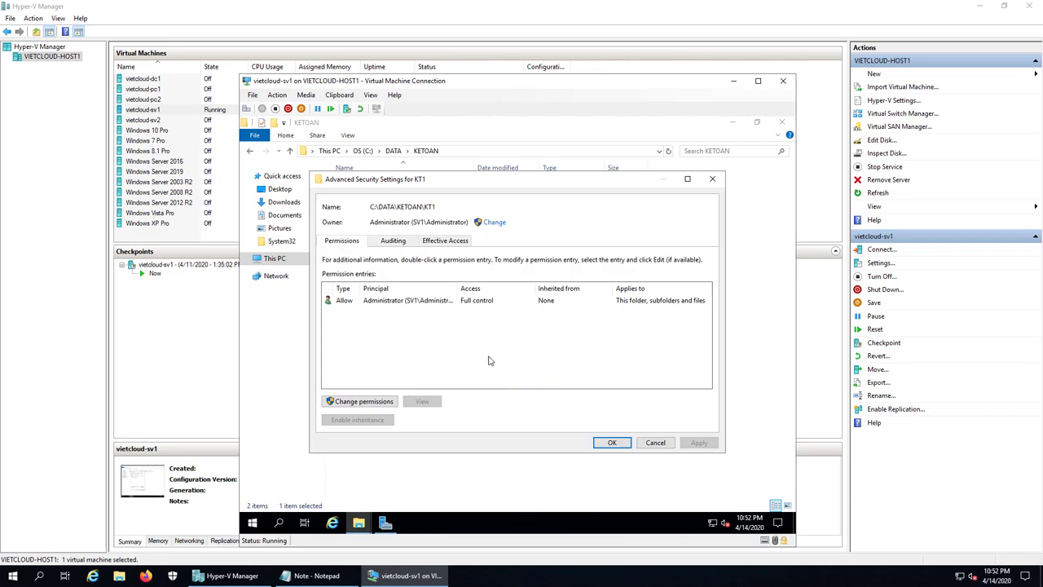
{"action": "left_click", "coordinate": [407, 305]}
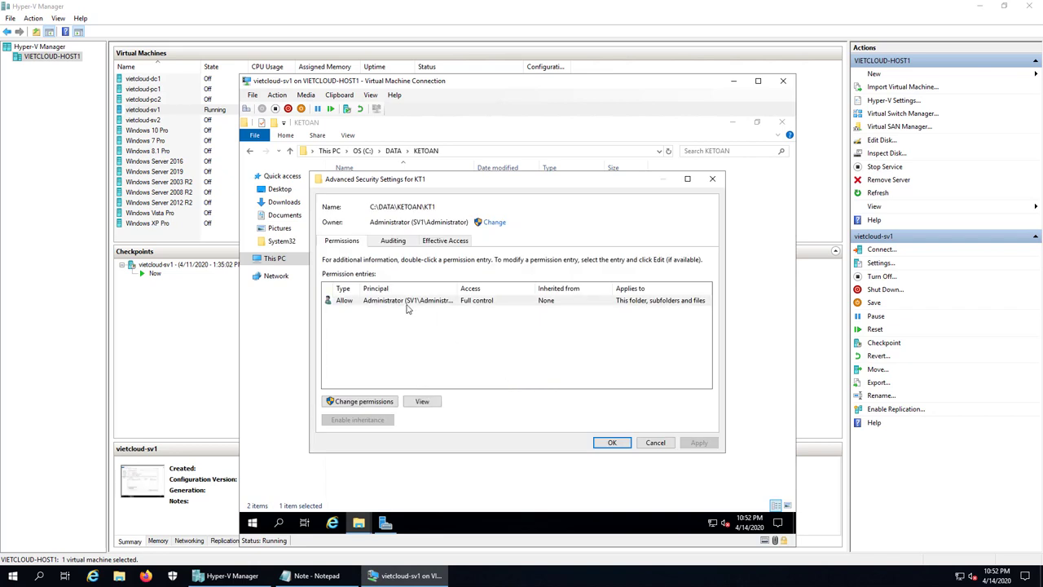
{"action": "left_click", "coordinate": [408, 308]}
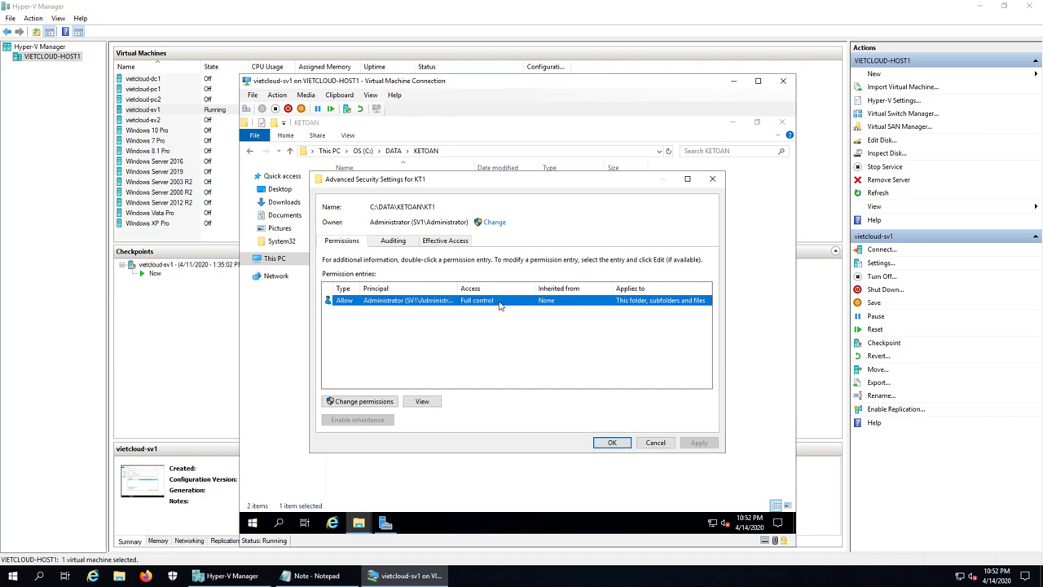
{"action": "left_click", "coordinate": [612, 443]}
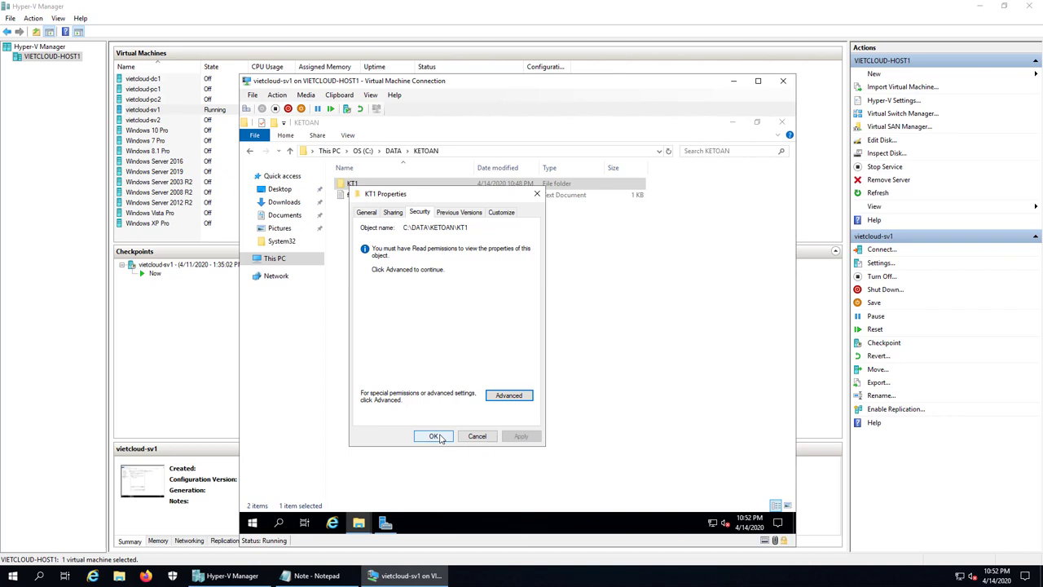
{"action": "left_click", "coordinate": [435, 437]}
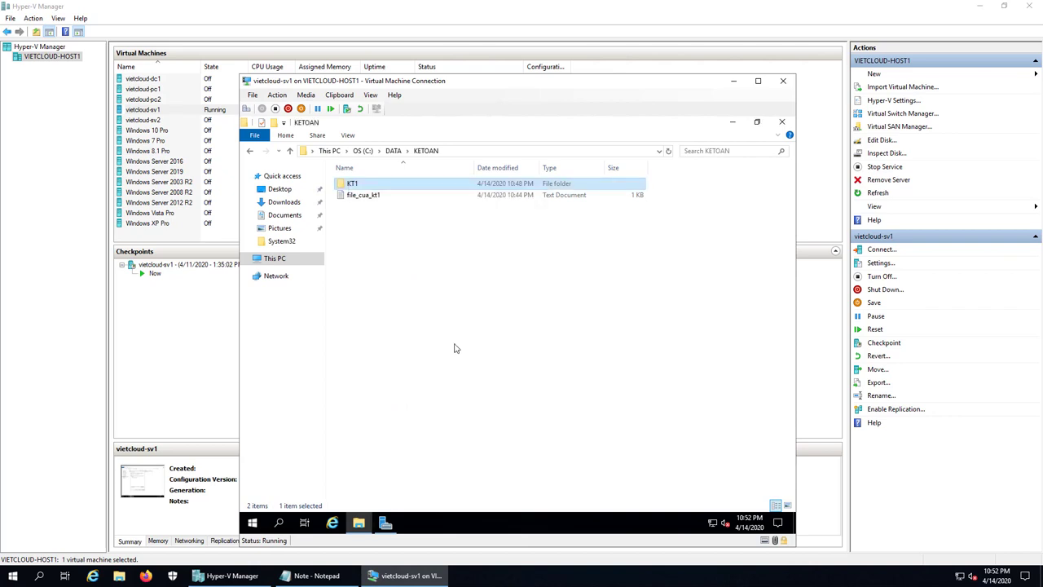
- Open KT1, go back to KETOAN, and reopen KT1 to find it empty
{"action": "double_click", "coordinate": [355, 184]}
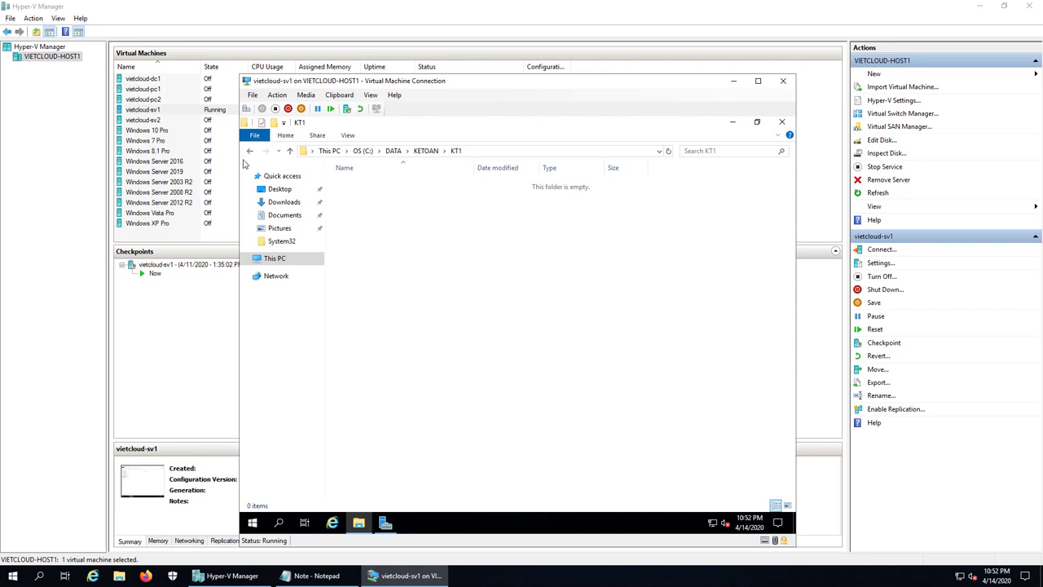
{"action": "left_click", "coordinate": [249, 151]}
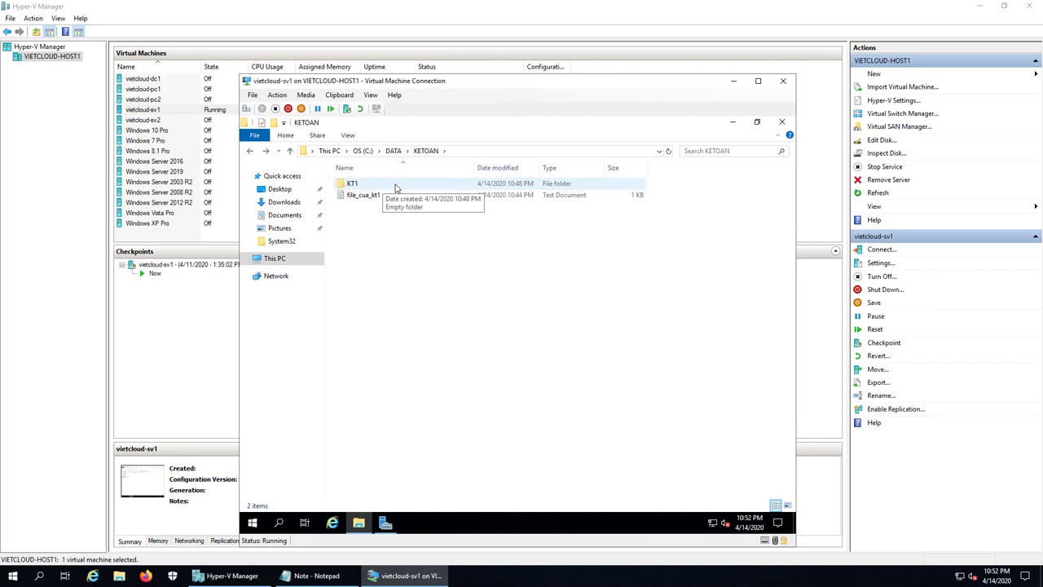
{"action": "double_click", "coordinate": [396, 186]}
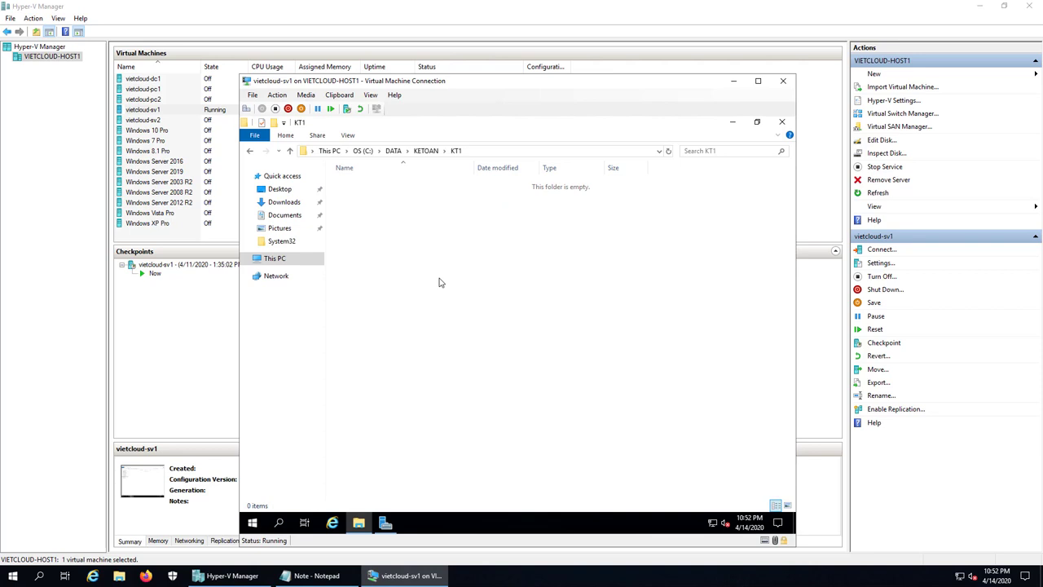
- Close the VM's File Explorer, minimize the VM window and bring Notepad forward
{"action": "left_click", "coordinate": [783, 122]}
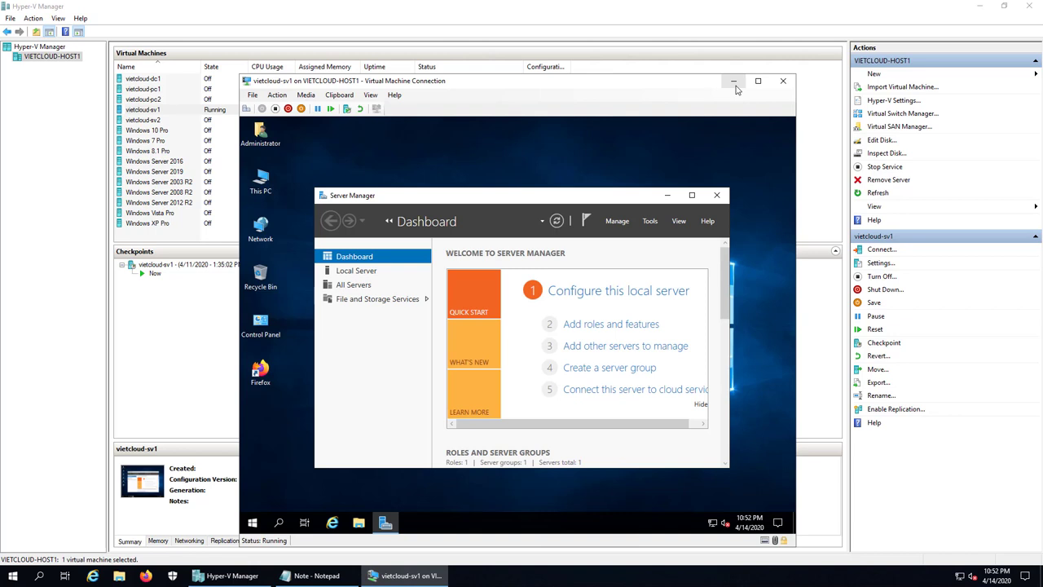
{"action": "left_click", "coordinate": [733, 82]}
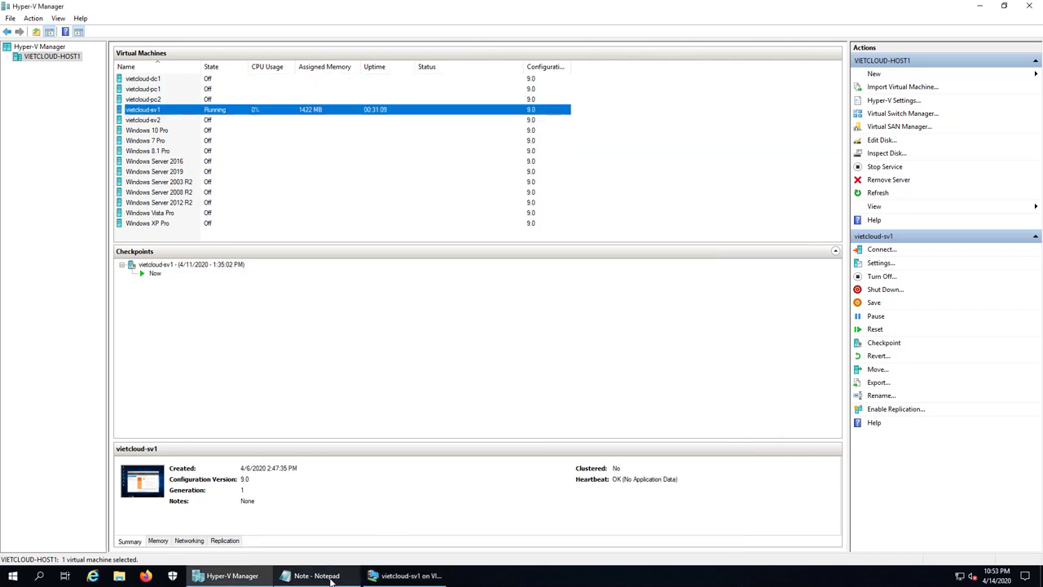
{"action": "left_click", "coordinate": [330, 577]}
- Add the line '4. Xet quyen khi di chuyen du lieu' below item 3
{"action": "key", "text": "Return"}
{"action": "key", "text": "Return"}
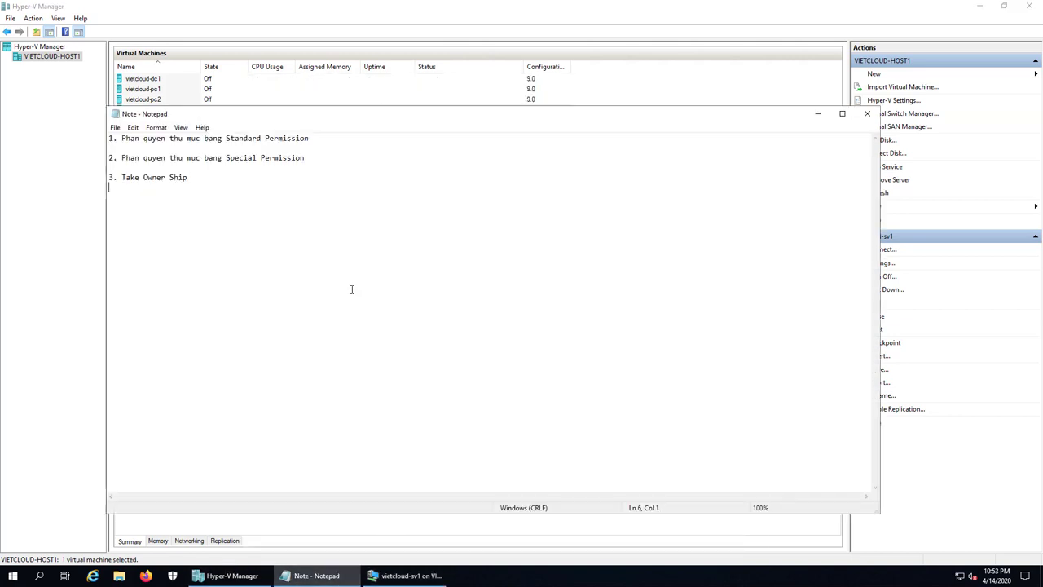
{"action": "type", "text": "4."}
{"action": "type", "text": "Xet quyen khi di cu"}
{"action": "key", "text": "BackSpace"}
{"action": "type", "text": "huyen du lieu"}
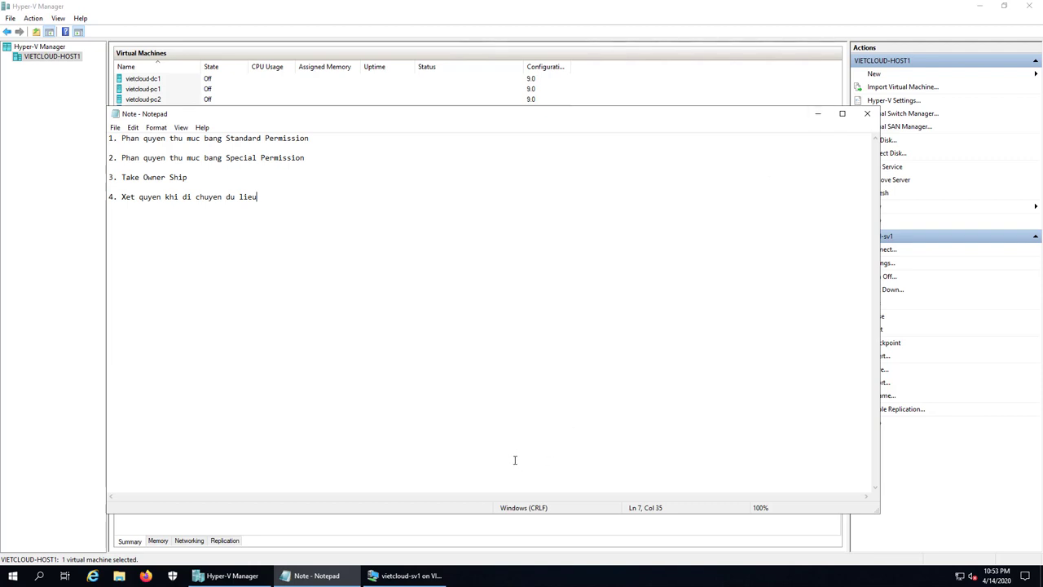
- Return to the VM, open This PC > C: drive, and select the DATA folder
{"action": "left_click", "coordinate": [432, 577]}
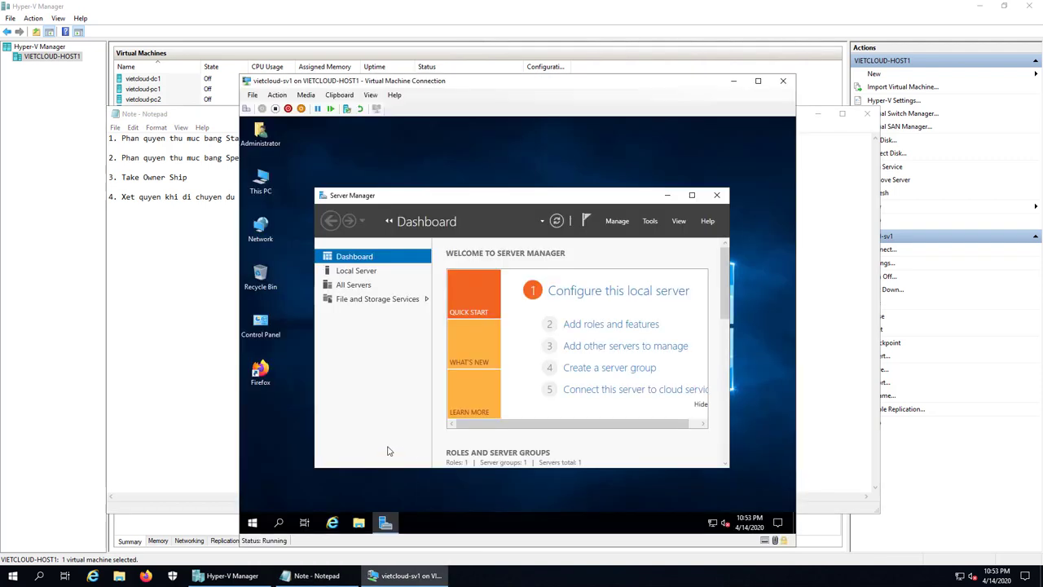
{"action": "left_click", "coordinate": [667, 195]}
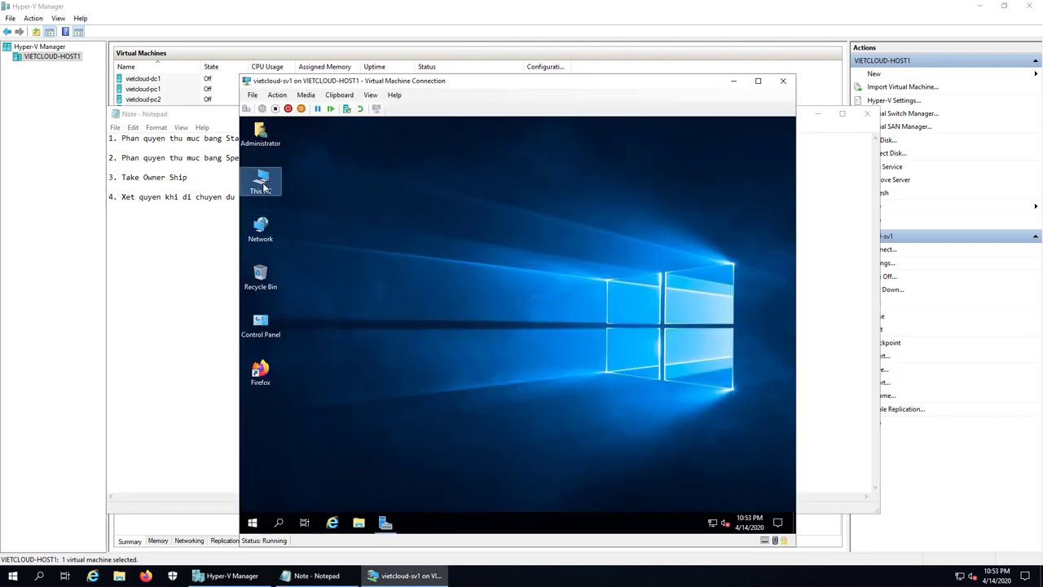
{"action": "double_click", "coordinate": [264, 187]}
{"action": "double_click", "coordinate": [538, 295]}
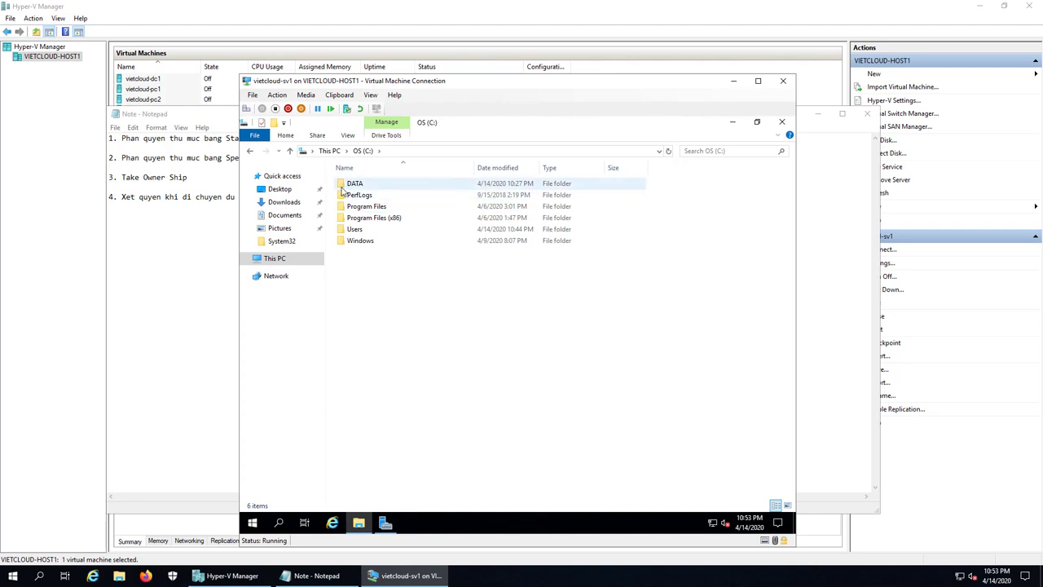
{"action": "left_click", "coordinate": [342, 186]}
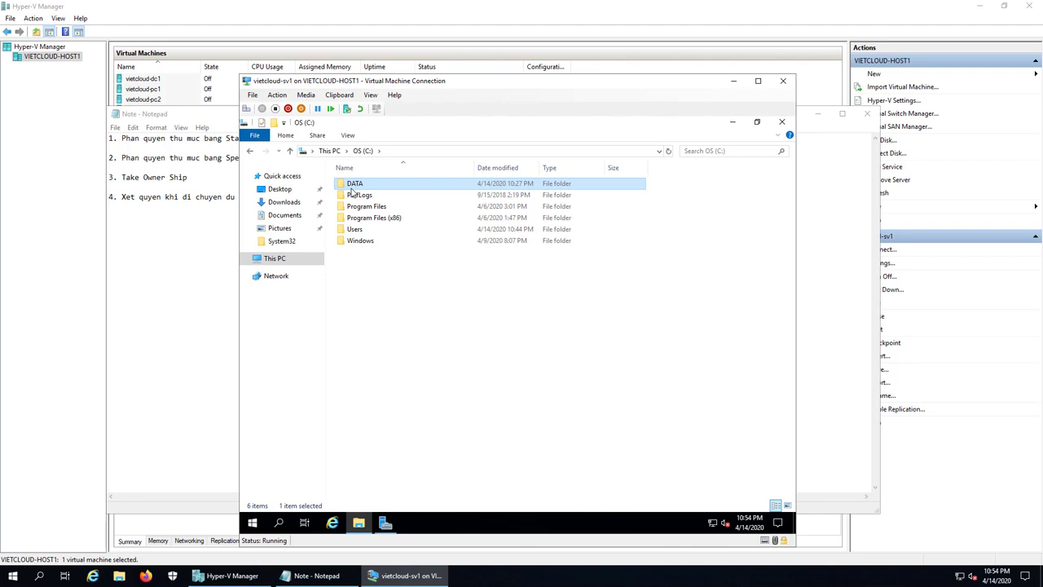
{"action": "left_click", "coordinate": [387, 303]}
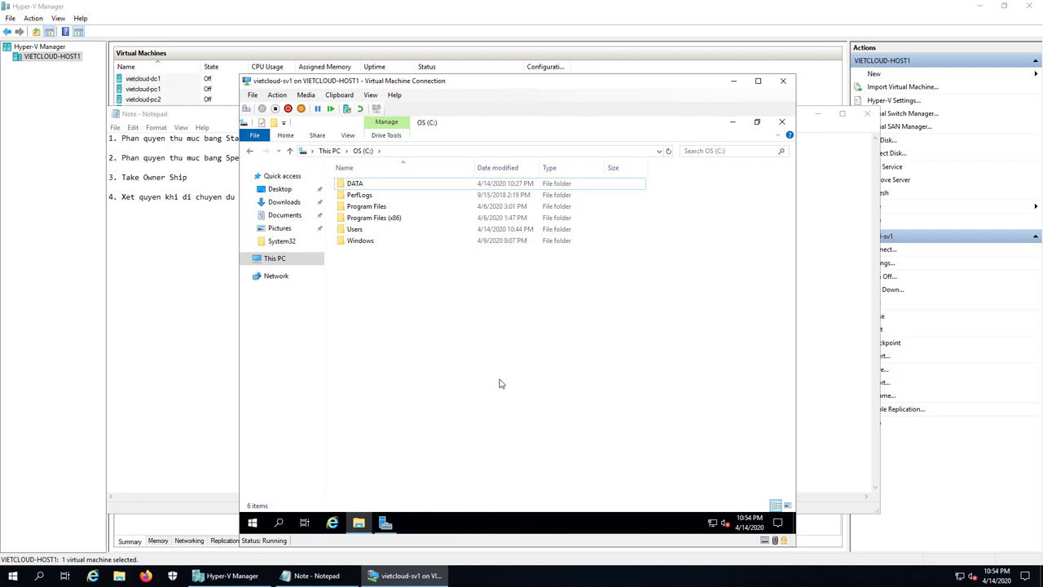
{"action": "left_click", "coordinate": [362, 184]}
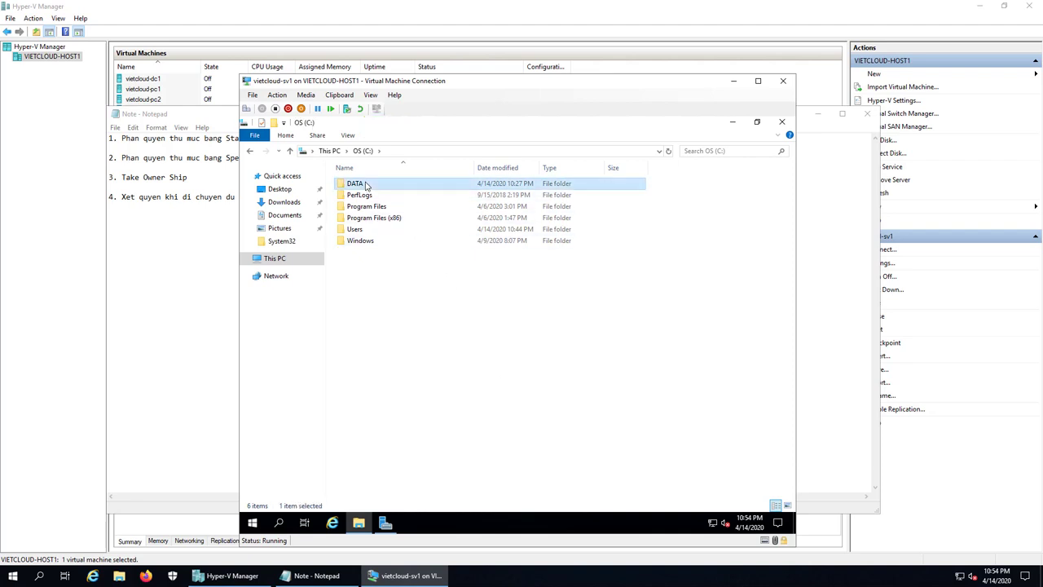
- Create a new folder named COPY on the C: drive
{"action": "right_click", "coordinate": [394, 311]}
{"action": "mouse_move", "coordinate": [436, 414]}
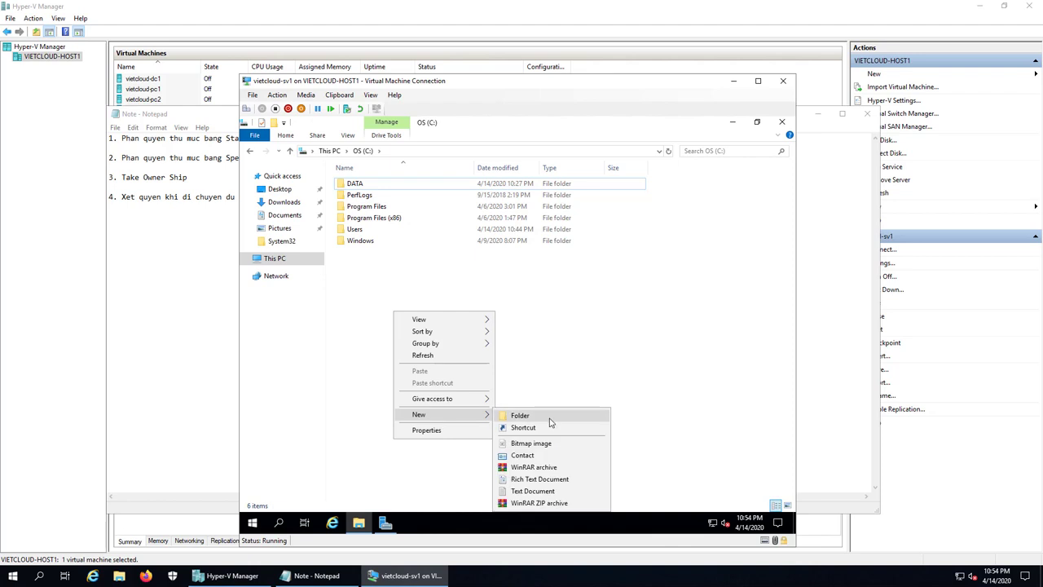
{"action": "left_click", "coordinate": [521, 415]}
{"action": "type", "text": "COPY"}
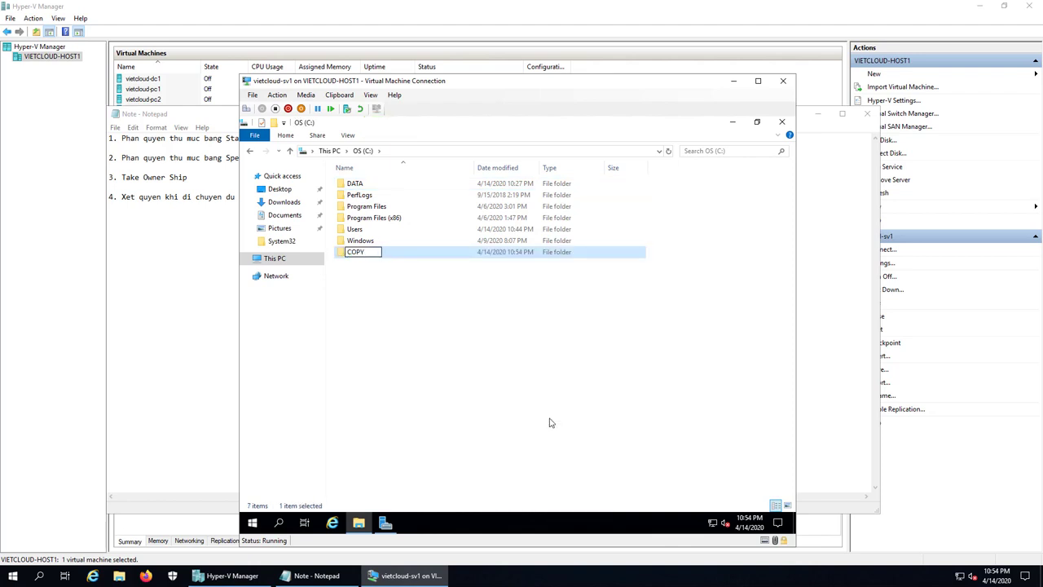
{"action": "key", "text": "Return"}
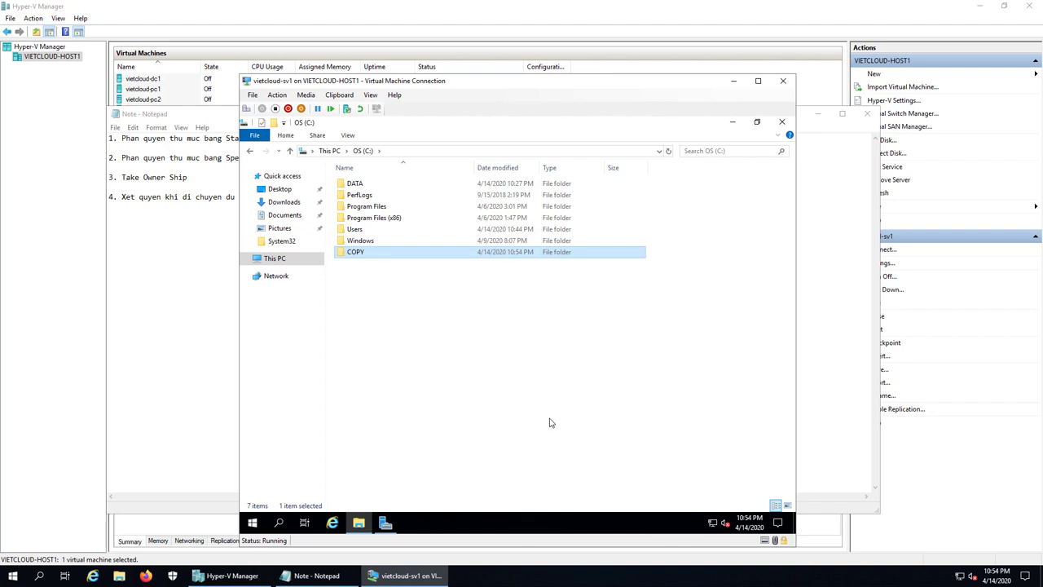
- Copy the DATA folder and paste it inside C:\COPY
{"action": "left_click", "coordinate": [357, 185]}
{"action": "right_click", "coordinate": [357, 185]}
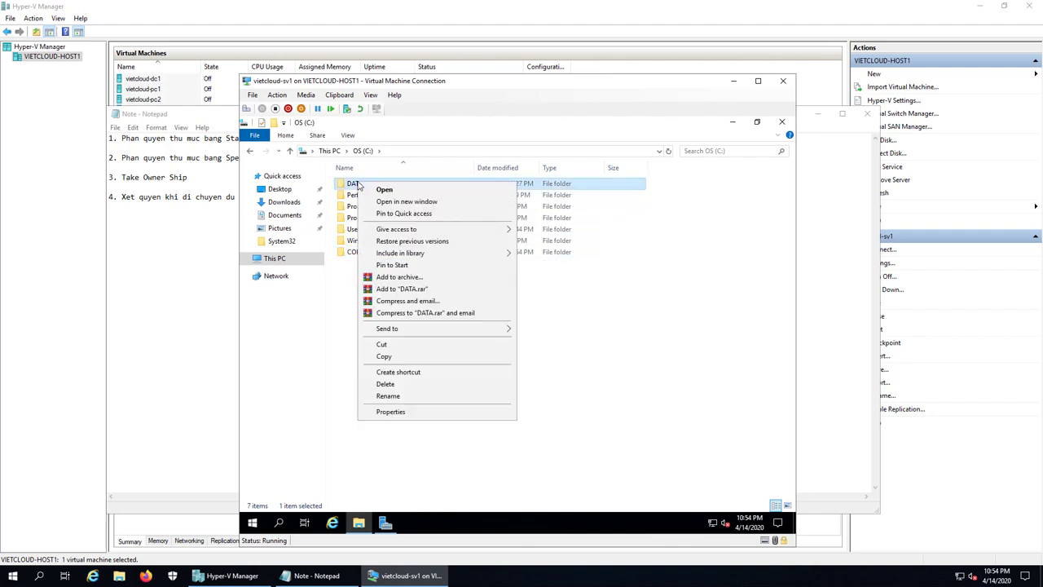
{"action": "left_click", "coordinate": [421, 357]}
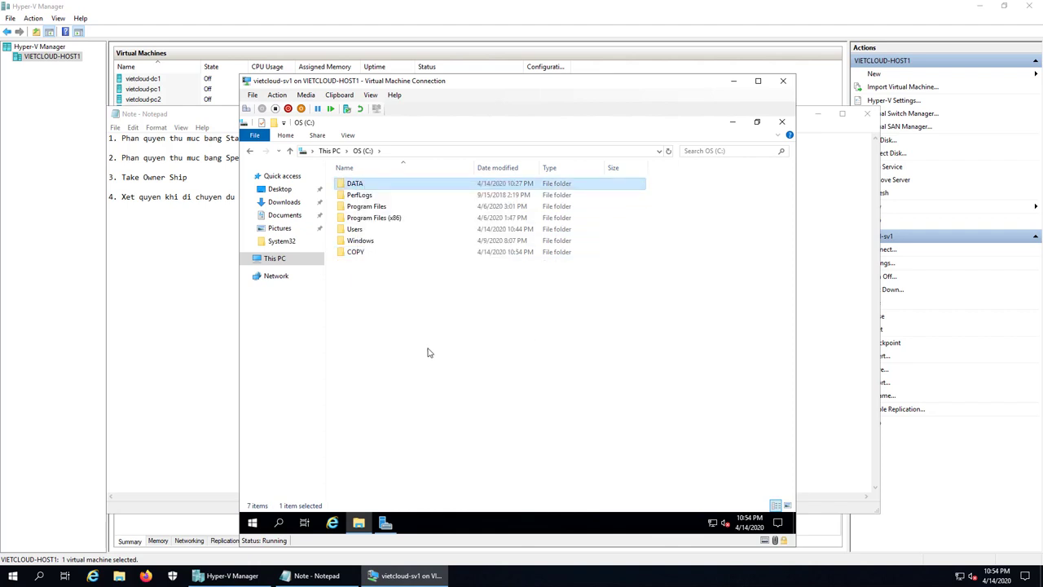
{"action": "double_click", "coordinate": [351, 254]}
{"action": "right_click", "coordinate": [354, 256]}
{"action": "left_click", "coordinate": [398, 326]}
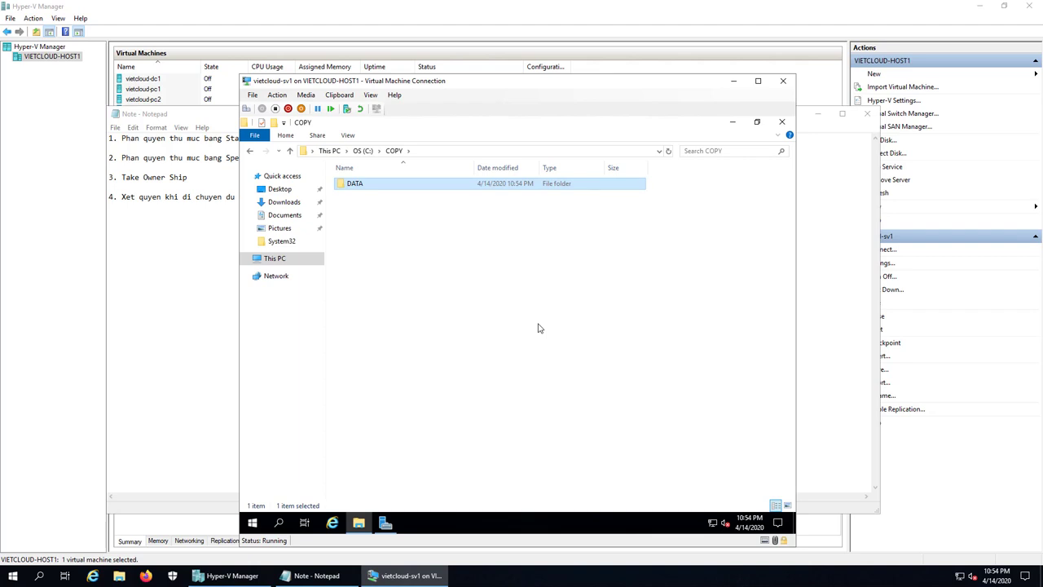
{"action": "left_click", "coordinate": [538, 328]}
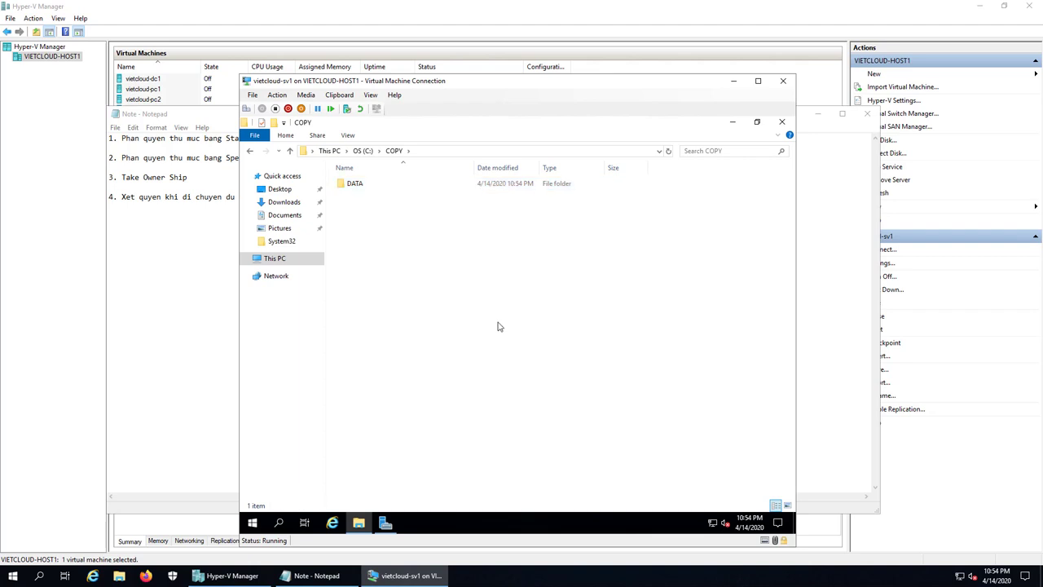
{"action": "right_click", "coordinate": [356, 186]}
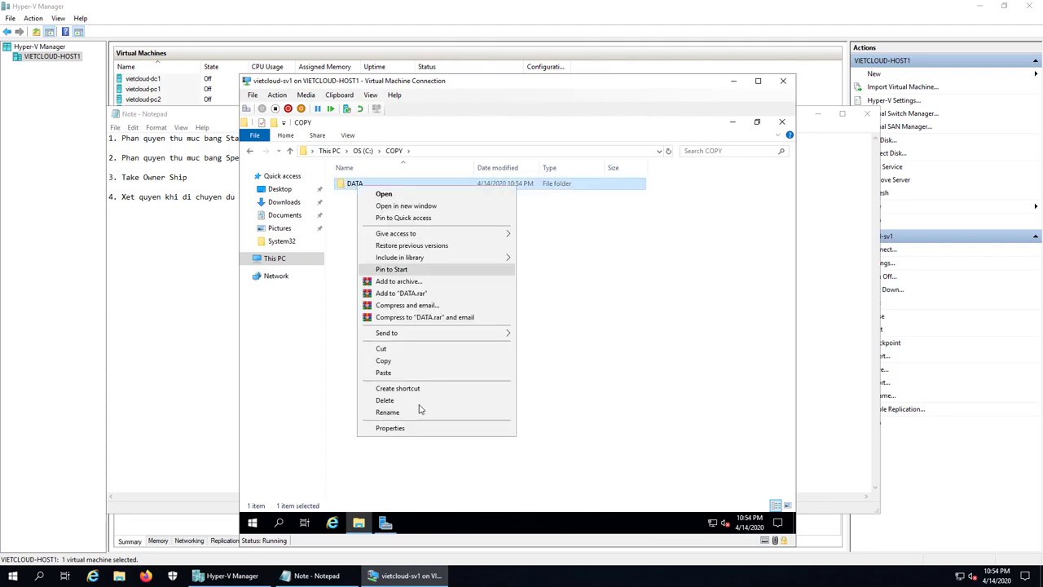
{"action": "left_click", "coordinate": [414, 428]}
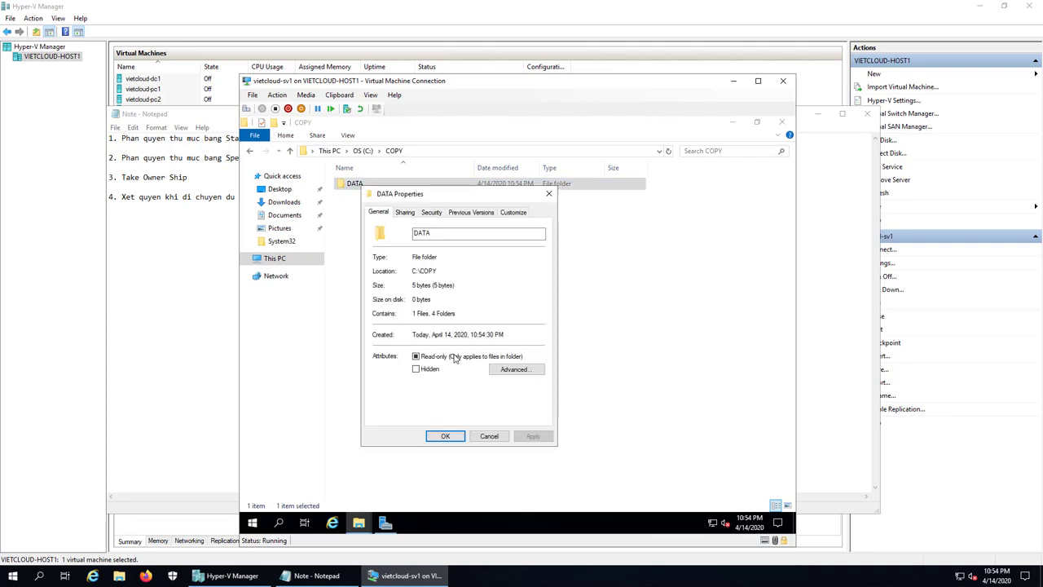
{"action": "left_click", "coordinate": [435, 216]}
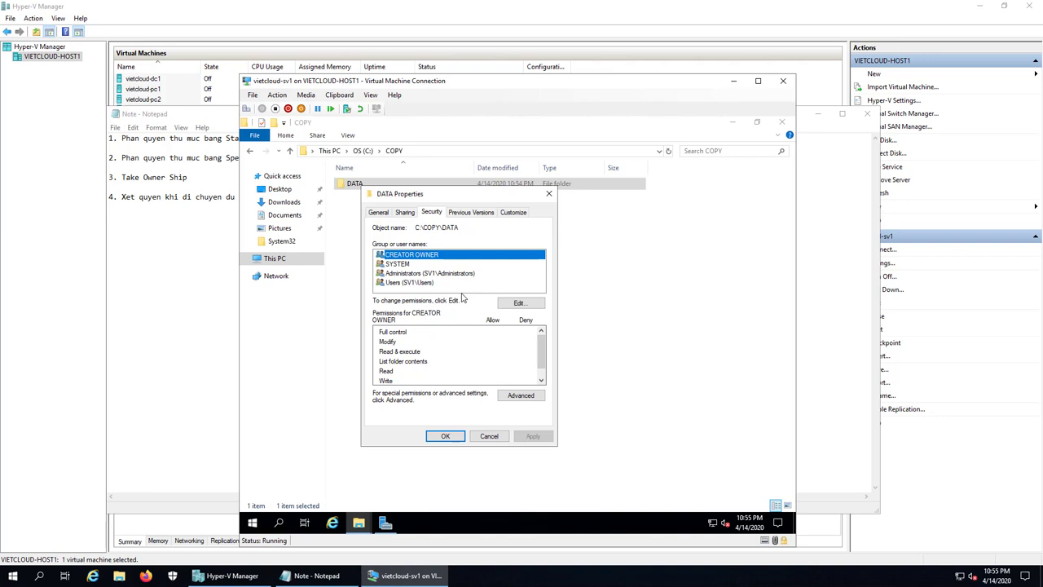
{"action": "left_click", "coordinate": [489, 436]}
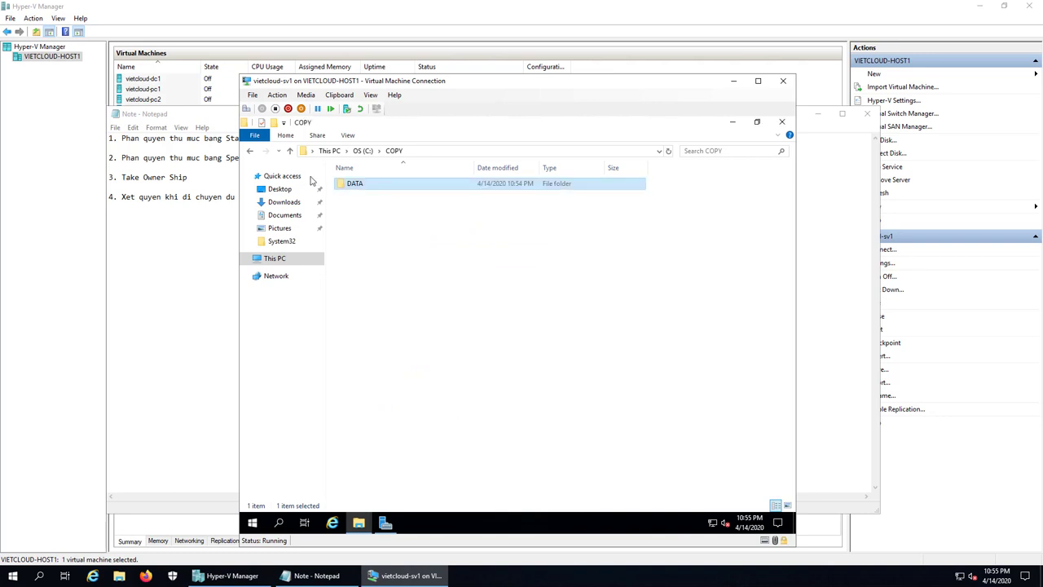
- Back on the C: drive, create a new folder named MOVE
{"action": "left_click", "coordinate": [251, 151]}
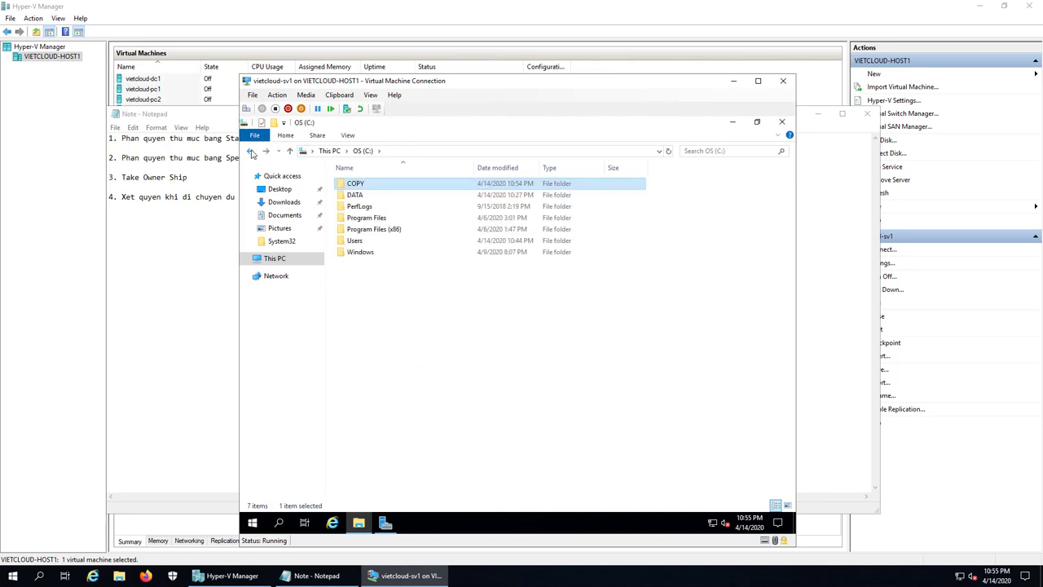
{"action": "right_click", "coordinate": [392, 325]}
{"action": "mouse_move", "coordinate": [448, 440]}
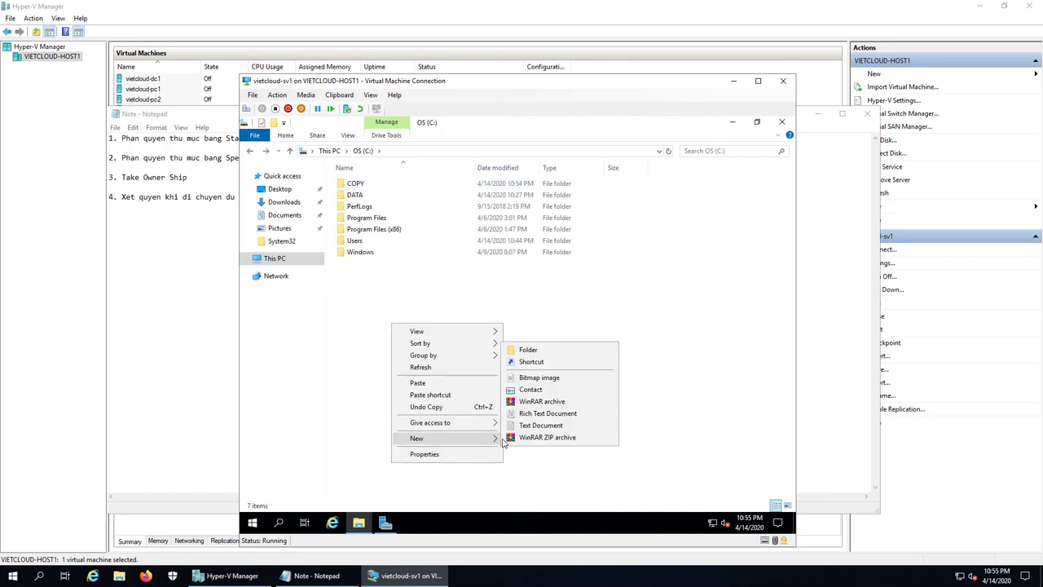
{"action": "left_click", "coordinate": [545, 353]}
{"action": "type", "text": "MOVE"}
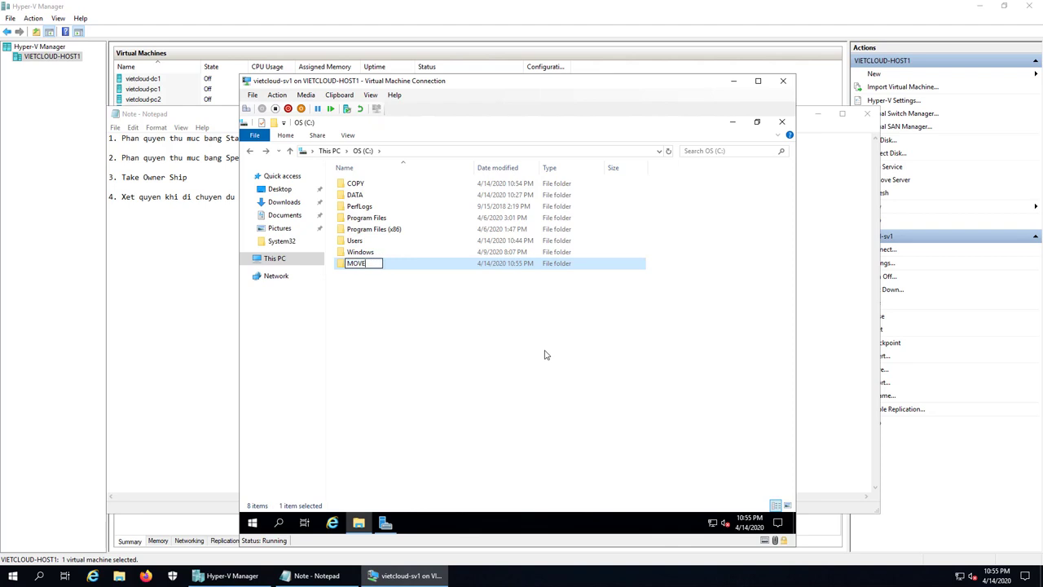
{"action": "key", "text": "Return"}
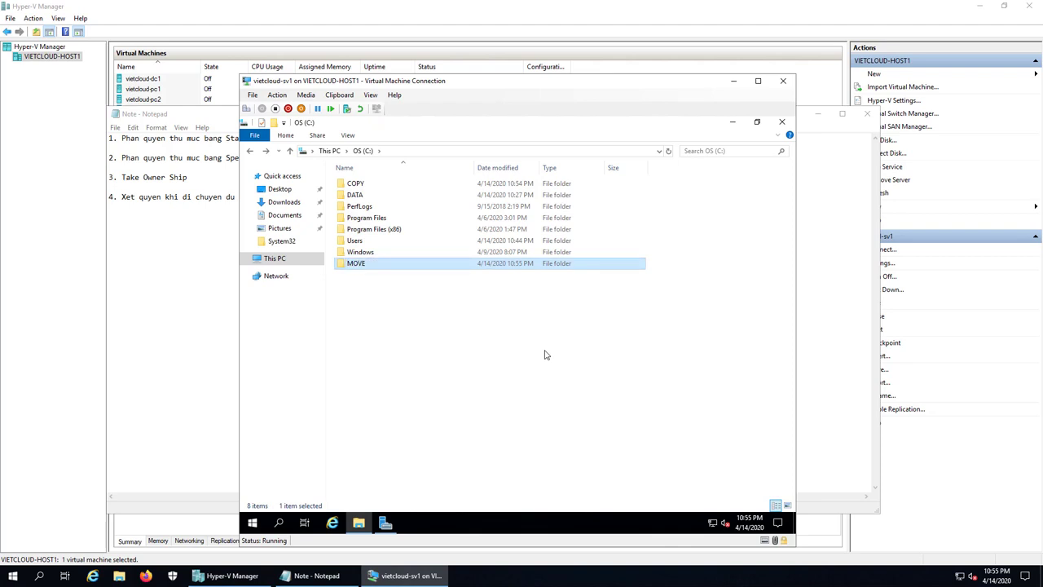
- Cut the original DATA folder and paste it inside C:\MOVE
{"action": "left_click", "coordinate": [366, 195]}
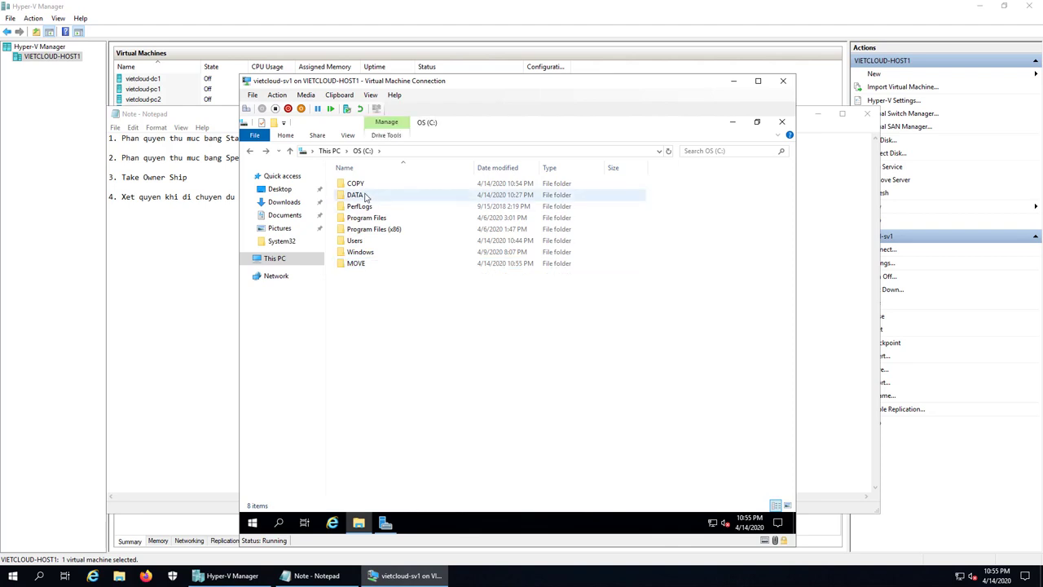
{"action": "right_click", "coordinate": [364, 196]}
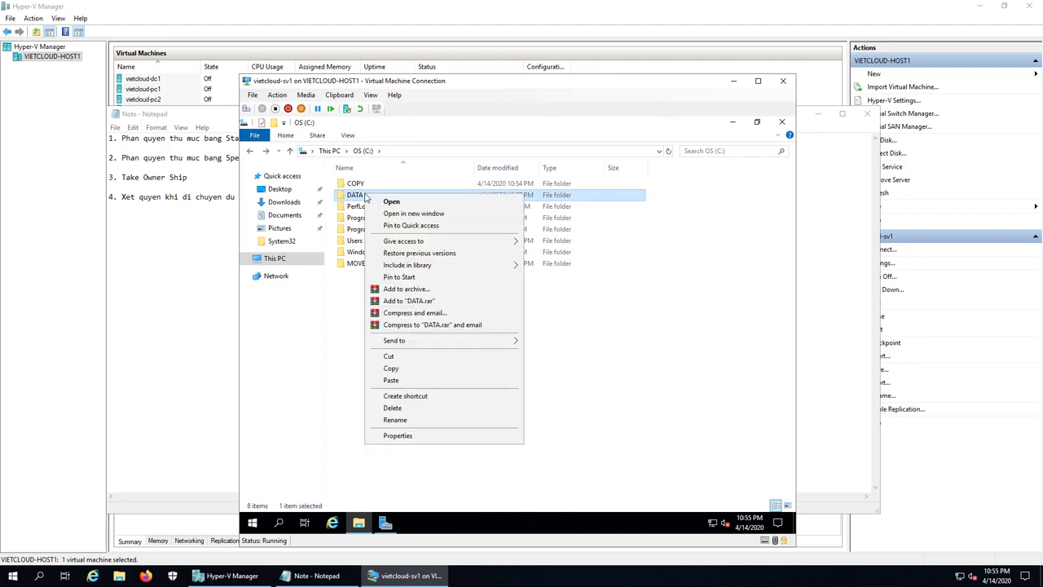
{"action": "left_click", "coordinate": [396, 358]}
{"action": "double_click", "coordinate": [357, 264]}
{"action": "right_click", "coordinate": [378, 258]}
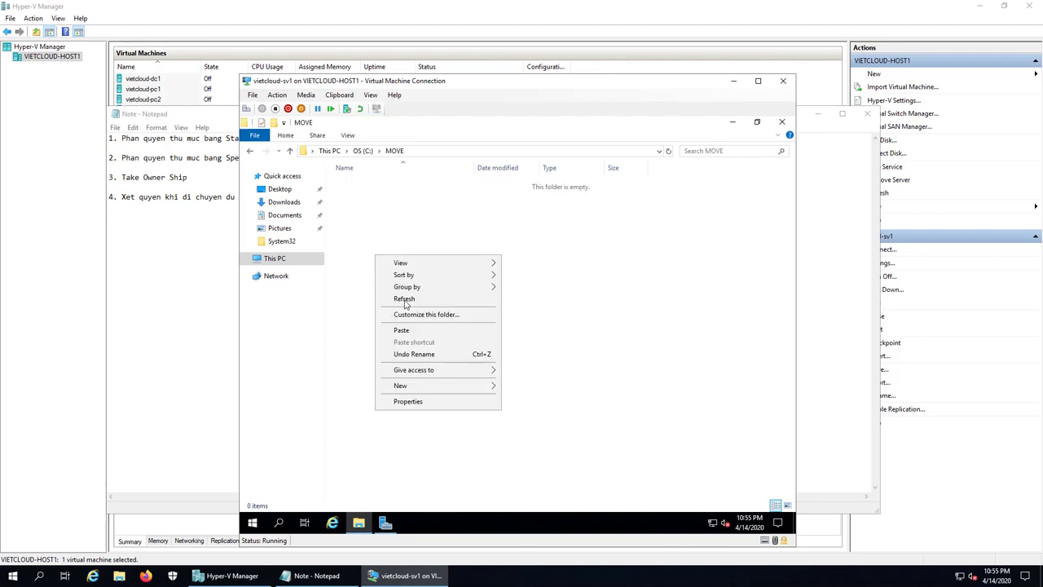
{"action": "left_click", "coordinate": [437, 331]}
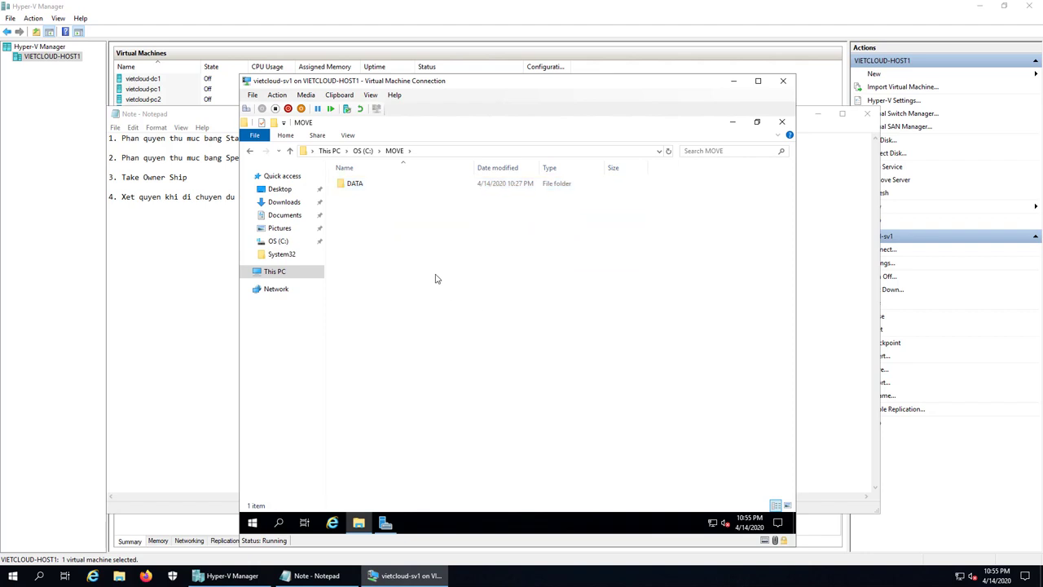
{"action": "right_click", "coordinate": [356, 188]}
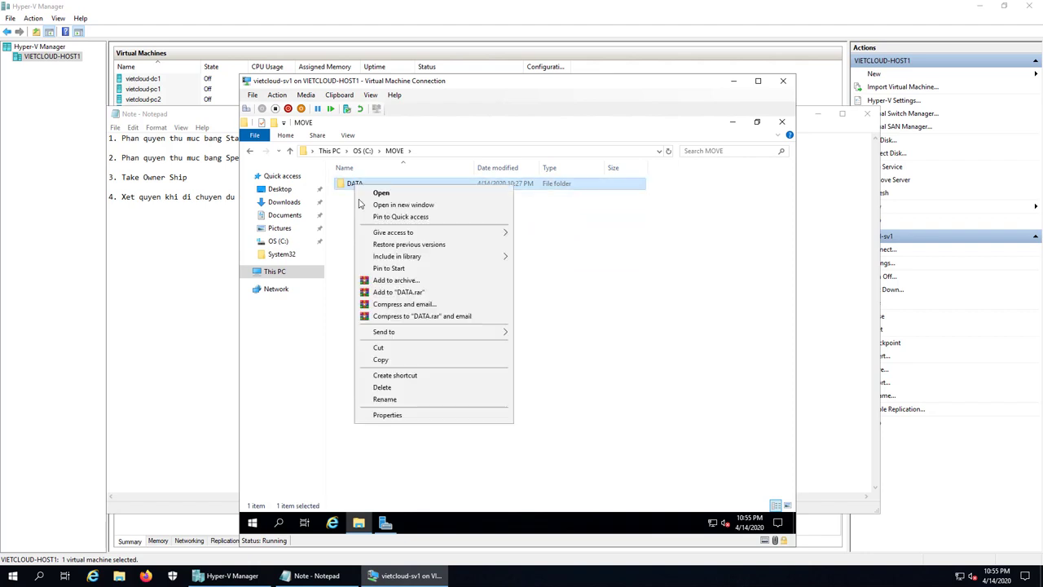
- Review the moved DATA folder's Security permissions for KeToan and NhanSu
{"action": "left_click", "coordinate": [403, 416]}
{"action": "left_click", "coordinate": [430, 212]}
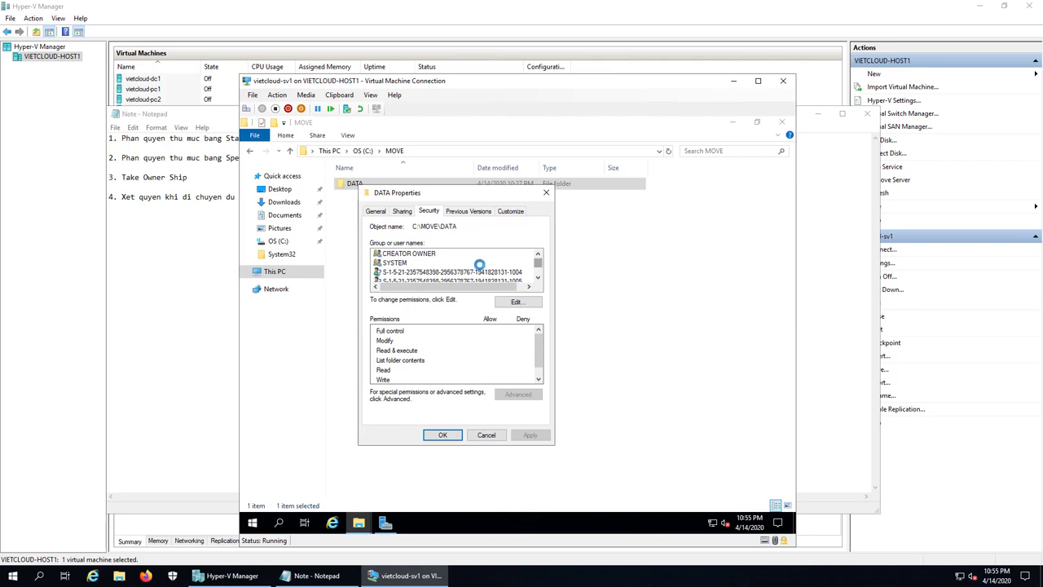
{"action": "left_click", "coordinate": [537, 279]}
{"action": "left_click", "coordinate": [412, 254]}
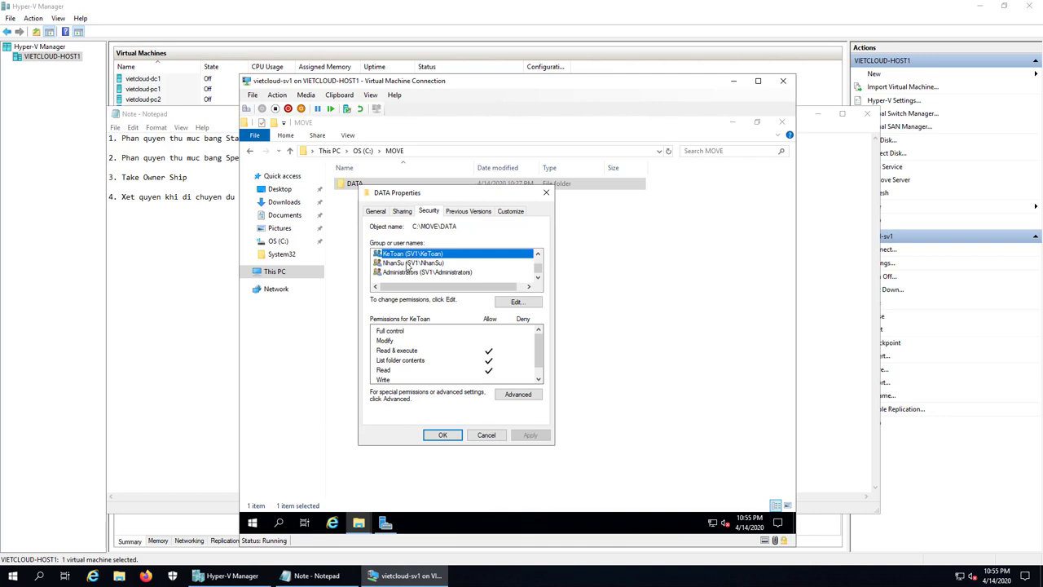
{"action": "left_click", "coordinate": [410, 264]}
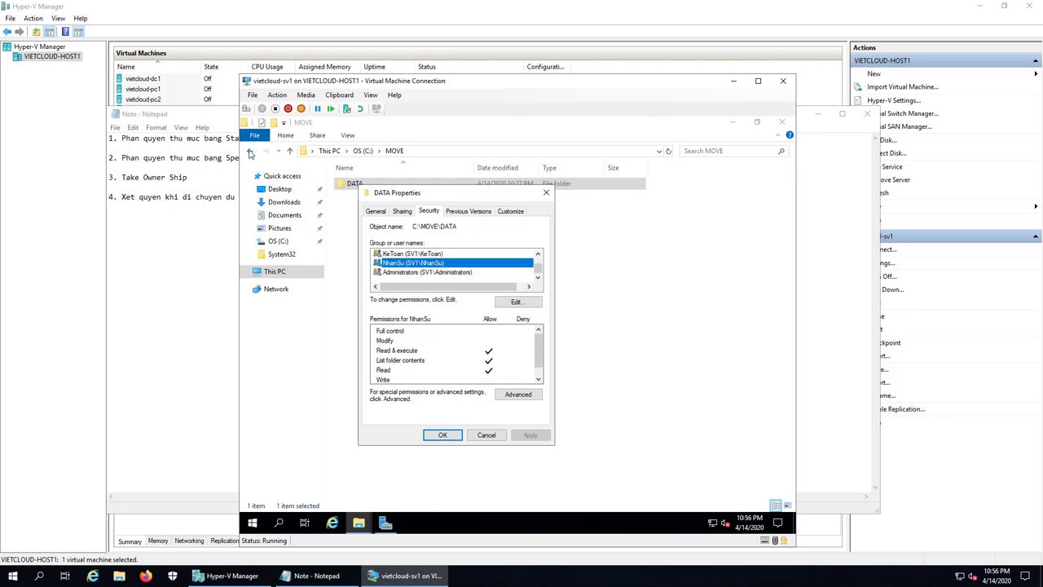
- Go back to C: and open the COPY folder, selecting its DATA copy
{"action": "left_click", "coordinate": [250, 153]}
{"action": "double_click", "coordinate": [357, 184]}
{"action": "left_click", "coordinate": [358, 187]}
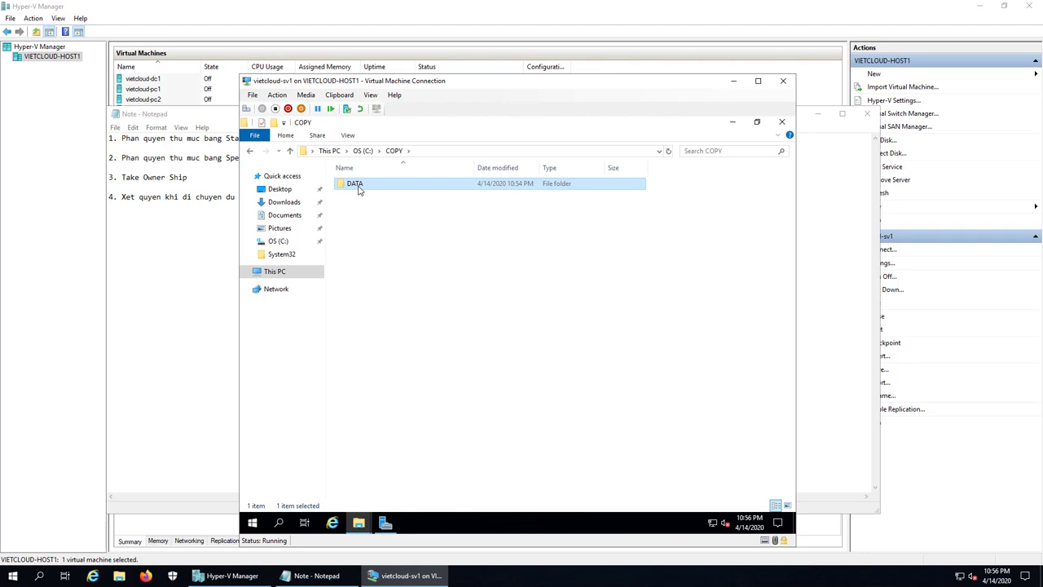
- Reopen C:\COPY, then minimize the remote session from the connection bar
{"action": "left_click", "coordinate": [251, 152]}
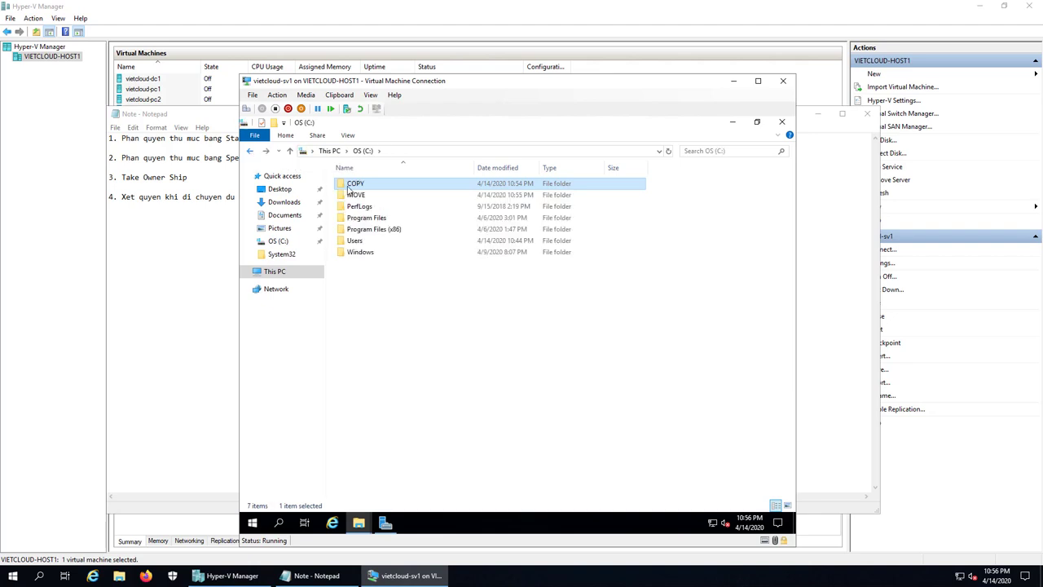
{"action": "double_click", "coordinate": [348, 186]}
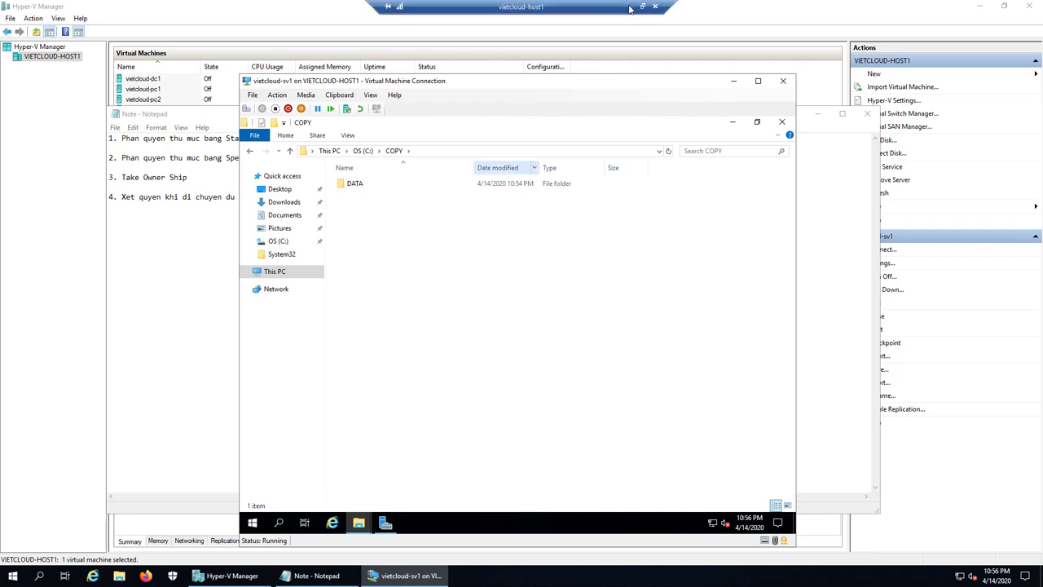
{"action": "left_click", "coordinate": [629, 8]}
{"action": "left_click", "coordinate": [620, 575]}
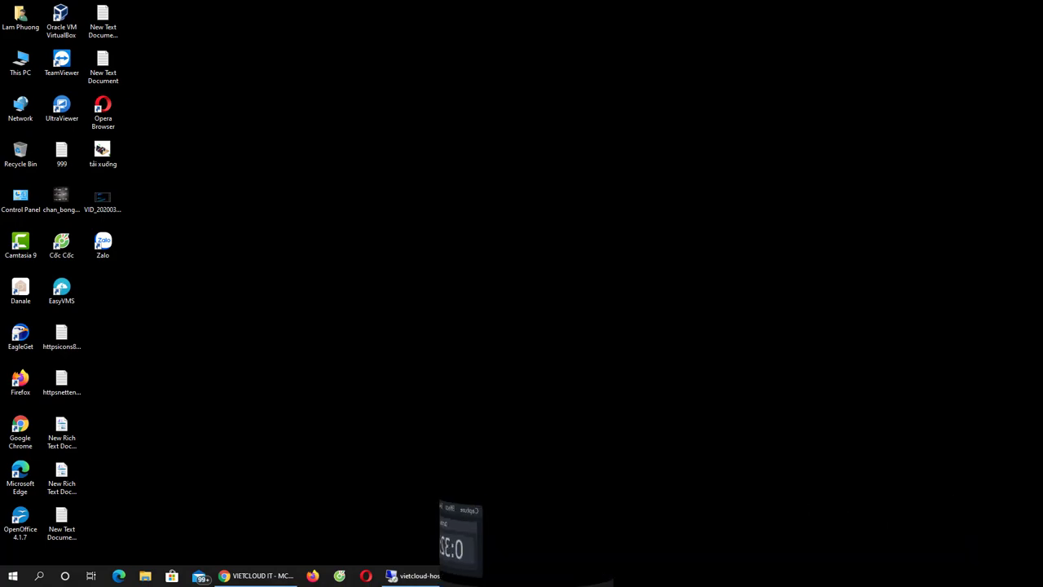